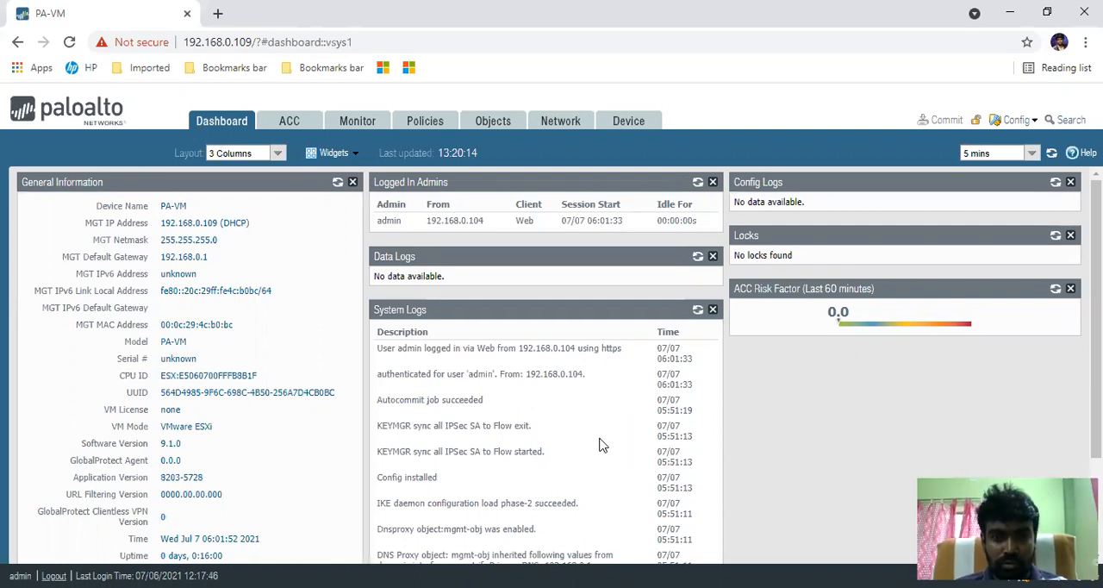
- Open the firewall's security policy rules, review the default policy question in the Paloalto firewall Word document, and return to the browser
{"action": "left_click", "coordinate": [424, 123]}
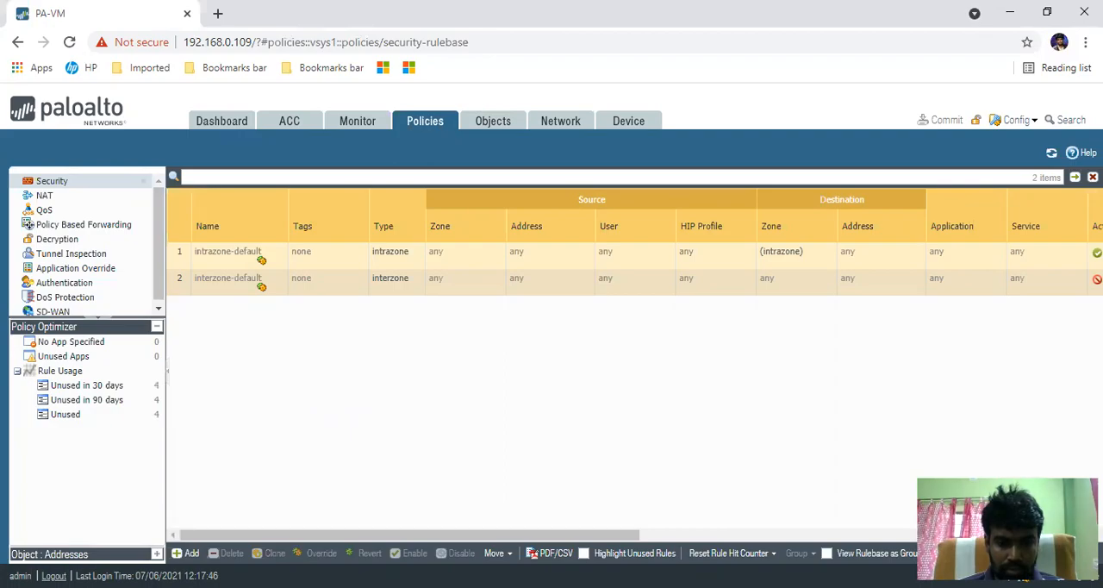
{"action": "key", "text": "alt+Tab"}
{"action": "scroll", "coordinate": [336, 246], "scroll_direction": "up", "scroll_amount": 5}
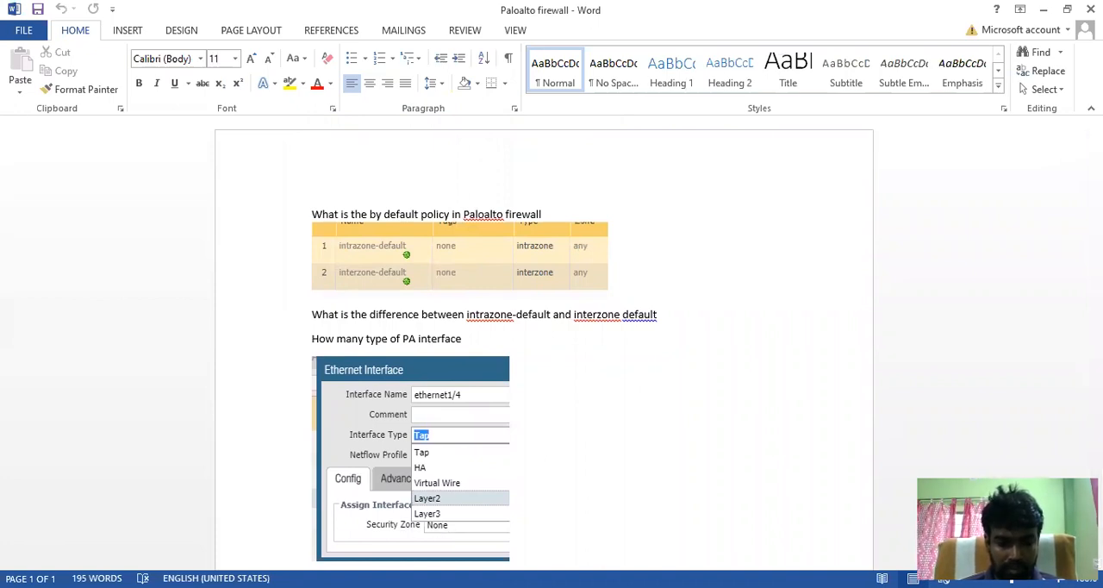
{"action": "key", "text": "alt+Tab"}
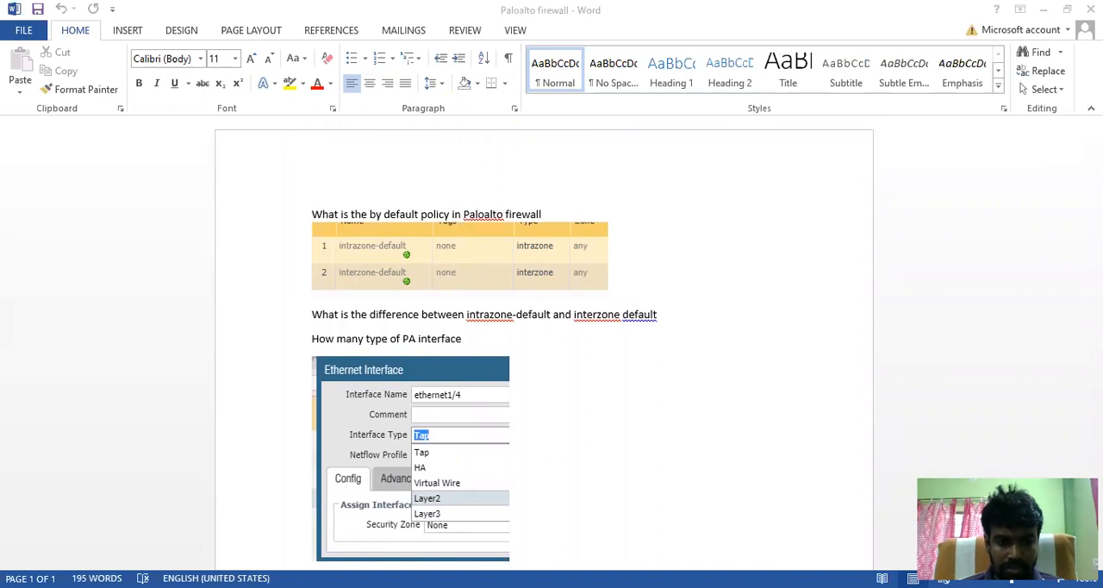
{"action": "key", "text": "alt+Tab"}
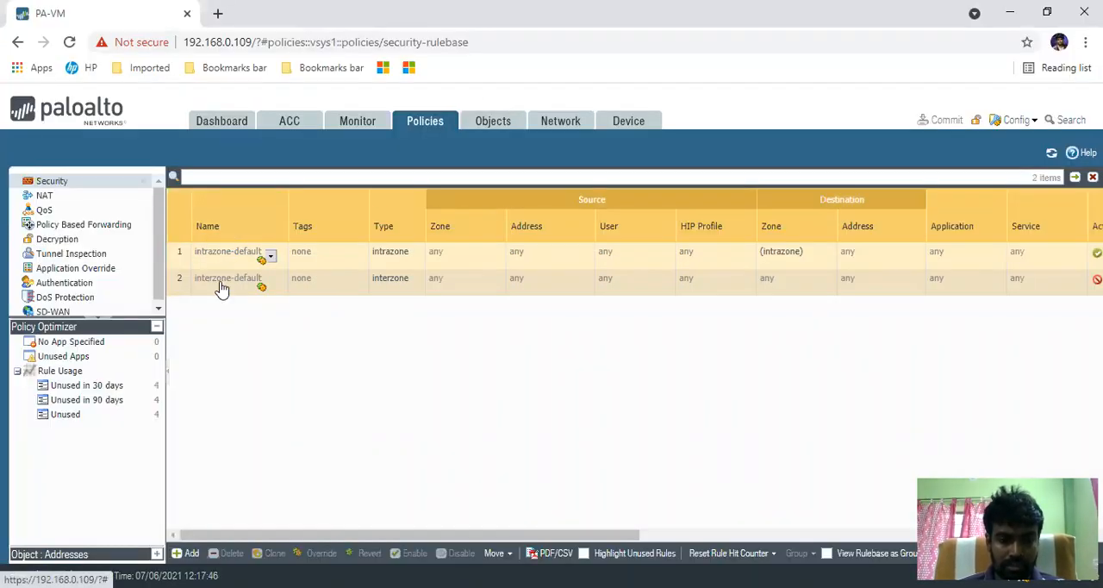
- Revert the intrazone-default security rule to its predefined settings and confirm
{"action": "left_click", "coordinate": [174, 257]}
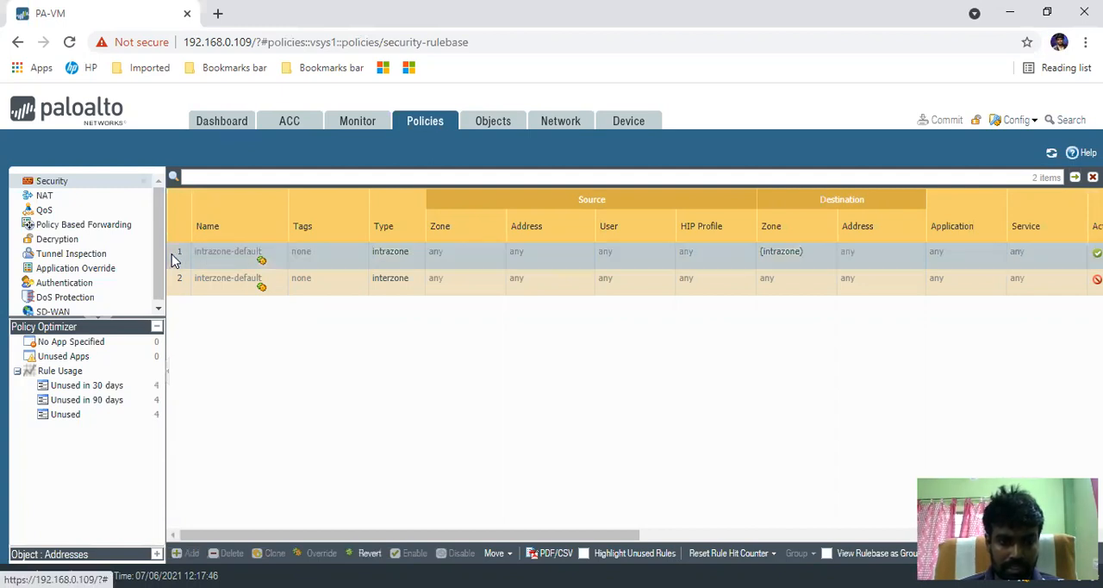
{"action": "left_click", "coordinate": [369, 553]}
{"action": "left_click", "coordinate": [518, 391]}
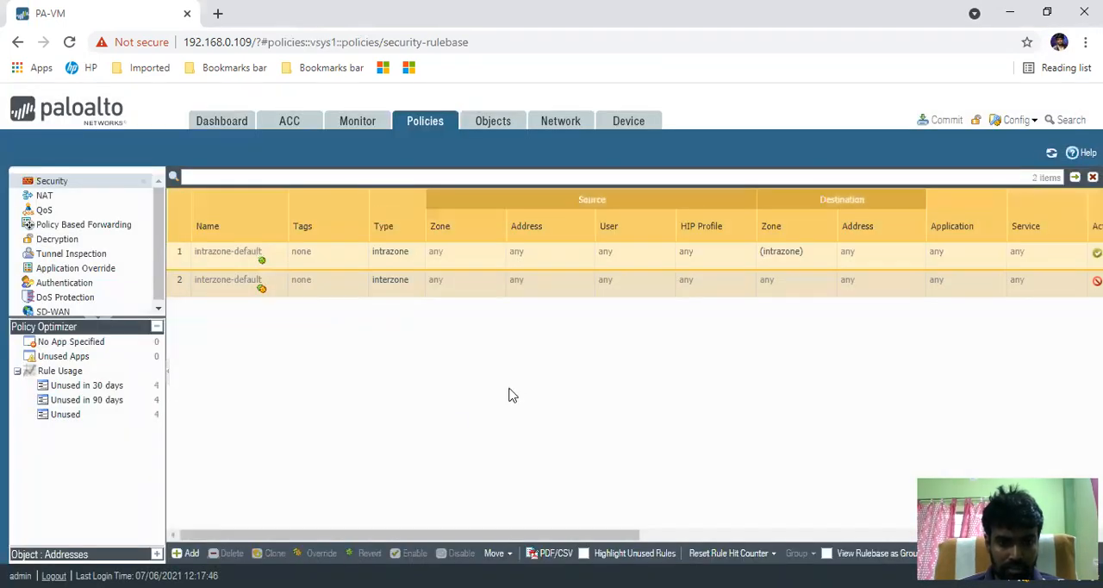
- Override the intrazone-default rule, keeping the Allow action and enabling Log at Session End
{"action": "left_click", "coordinate": [181, 259]}
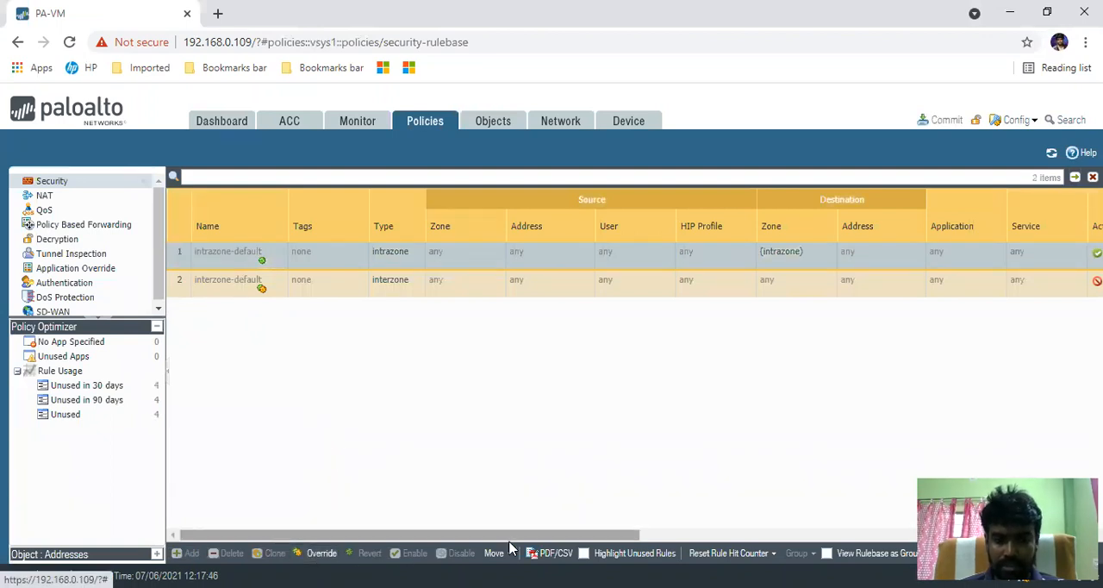
{"action": "left_click", "coordinate": [319, 559]}
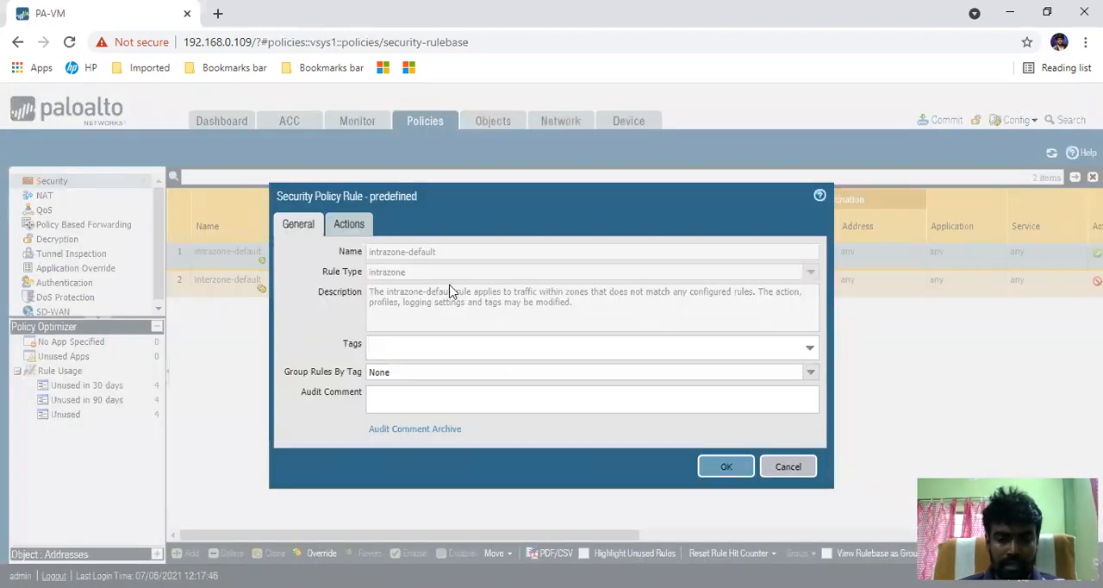
{"action": "left_click", "coordinate": [352, 227]}
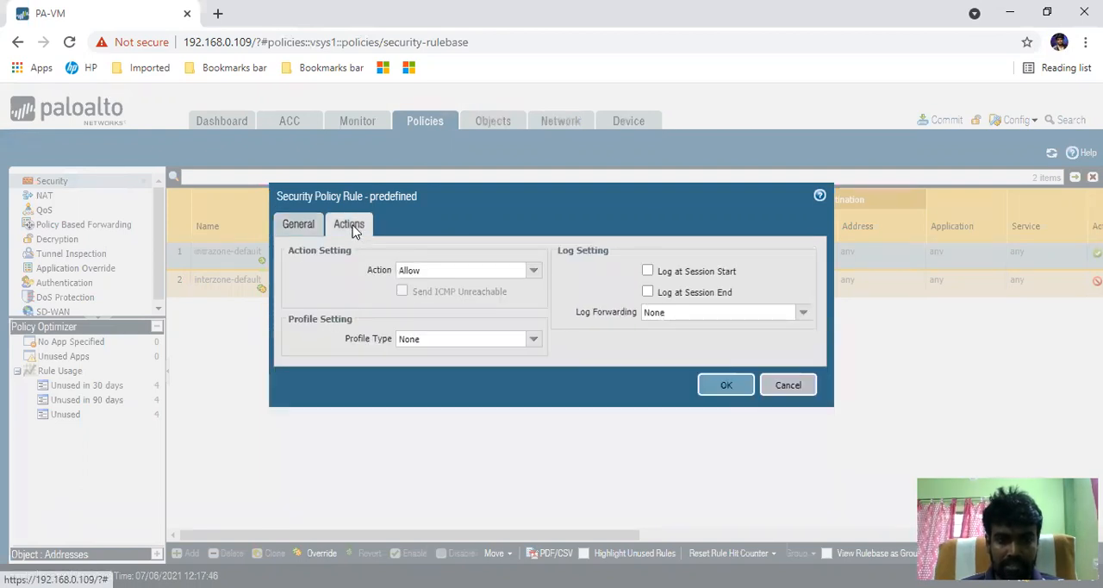
{"action": "left_click", "coordinate": [535, 272]}
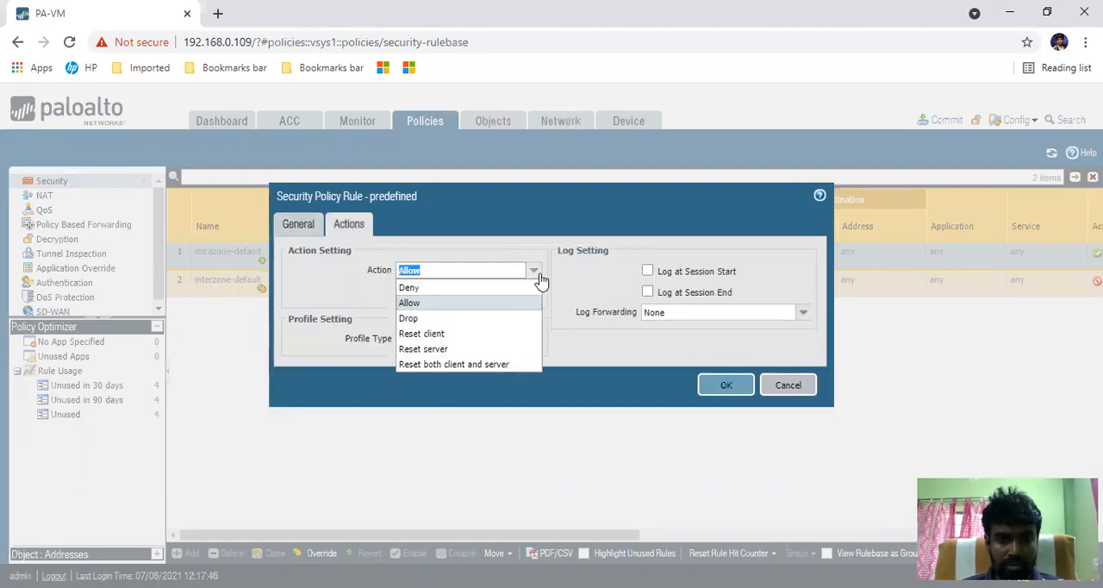
{"action": "left_click", "coordinate": [566, 278]}
{"action": "left_click", "coordinate": [648, 293]}
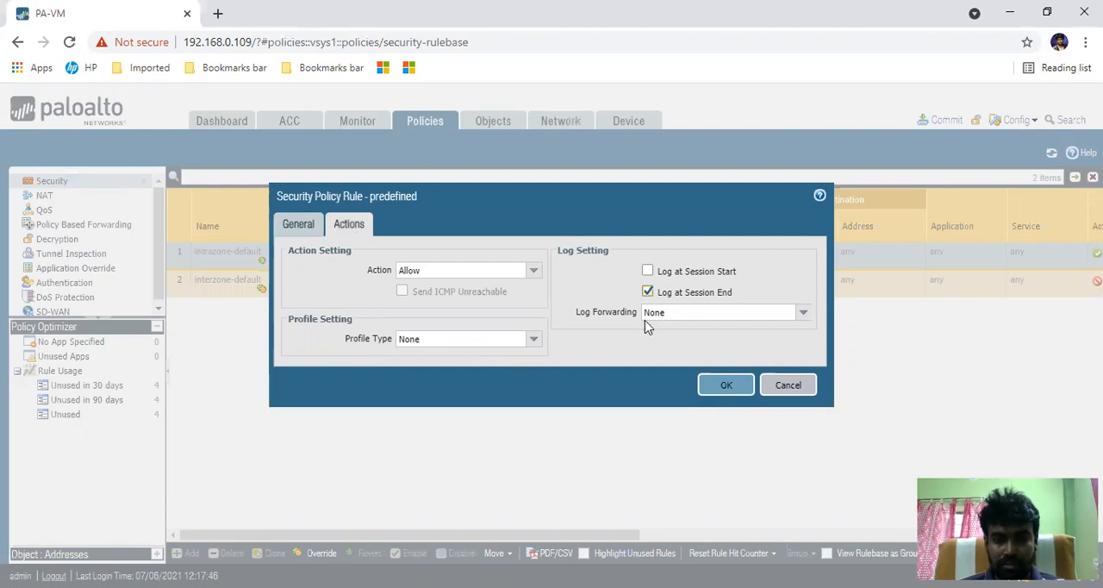
{"action": "left_click", "coordinate": [725, 387]}
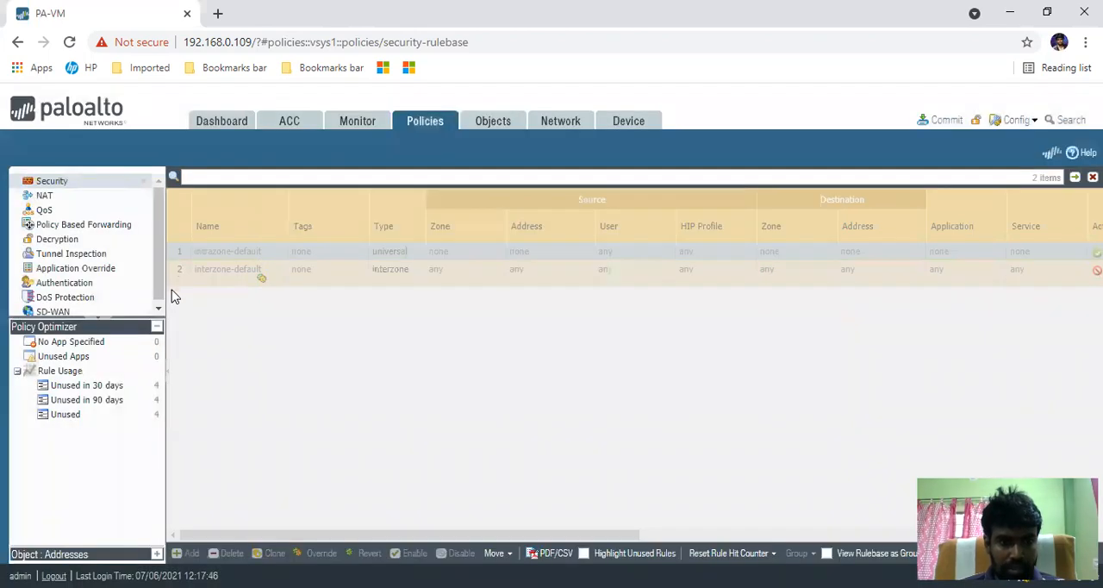
- Revert the interzone-default security rule to its predefined settings and confirm
{"action": "left_click", "coordinate": [179, 280]}
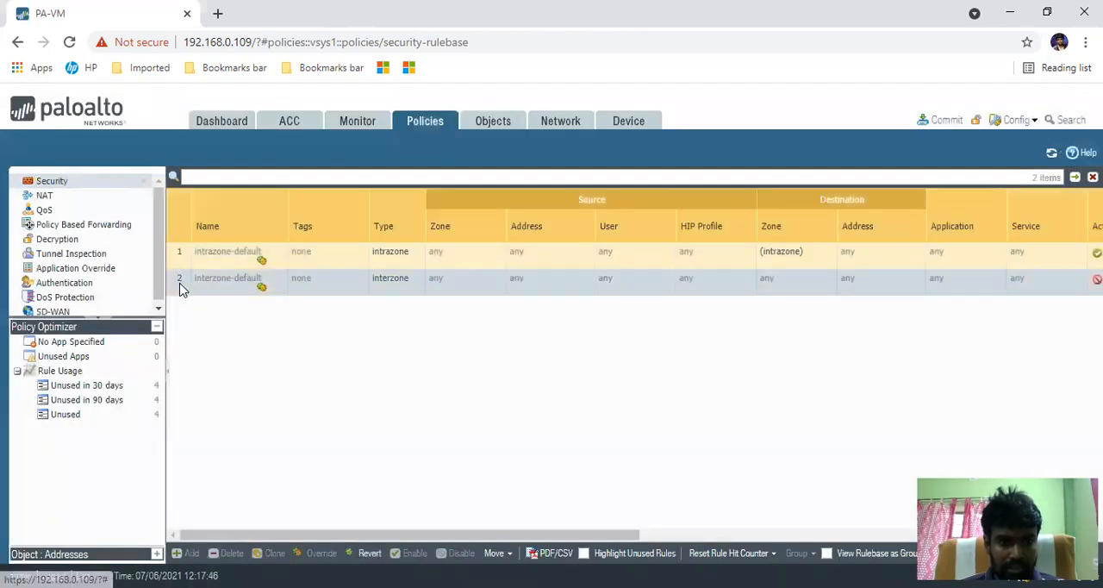
{"action": "left_click", "coordinate": [366, 560]}
{"action": "left_click", "coordinate": [523, 392]}
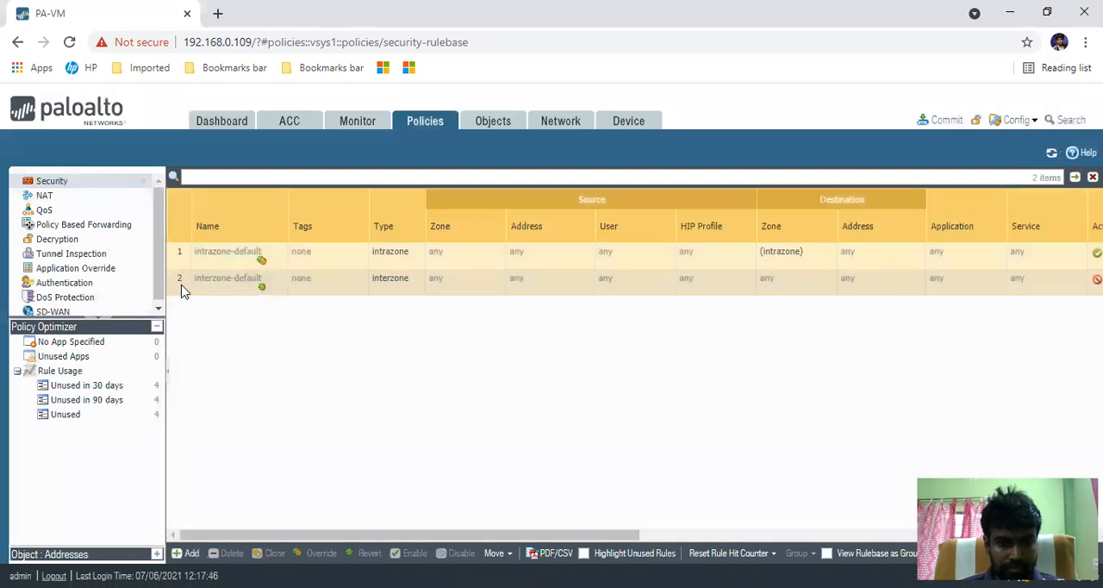
- Override the interzone-default rule, keeping the Deny action and enabling Log at Session End
{"action": "left_click", "coordinate": [181, 289]}
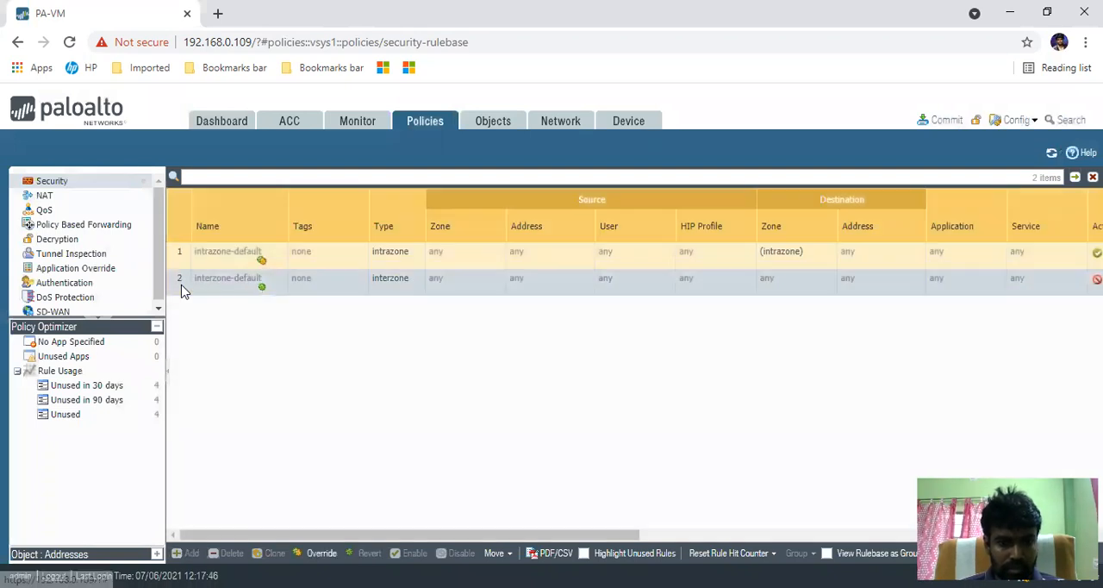
{"action": "left_click", "coordinate": [321, 556]}
{"action": "left_click", "coordinate": [369, 229]}
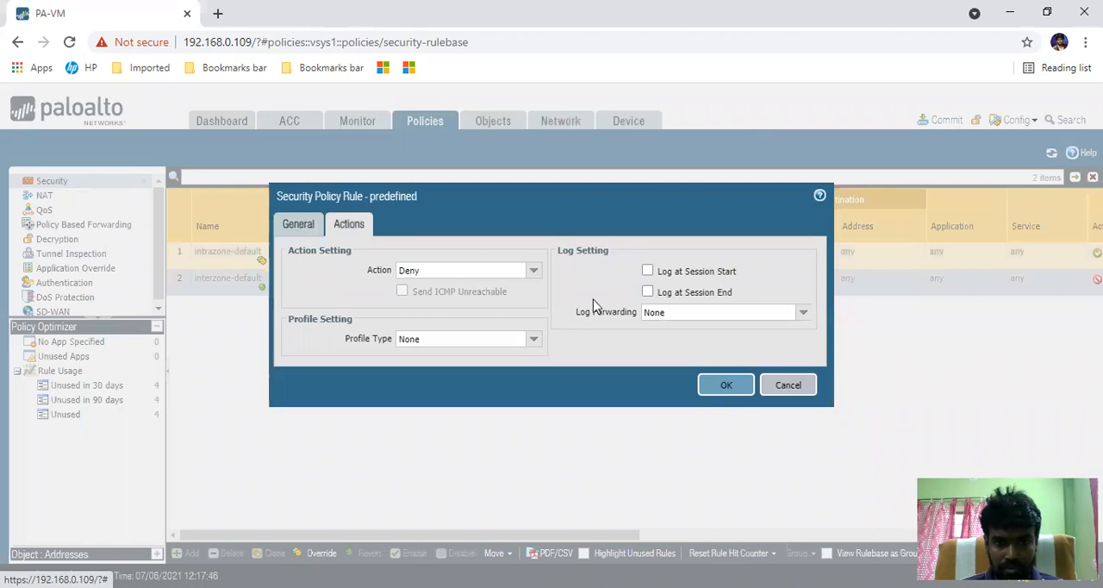
{"action": "left_click", "coordinate": [647, 293]}
{"action": "left_click", "coordinate": [717, 385]}
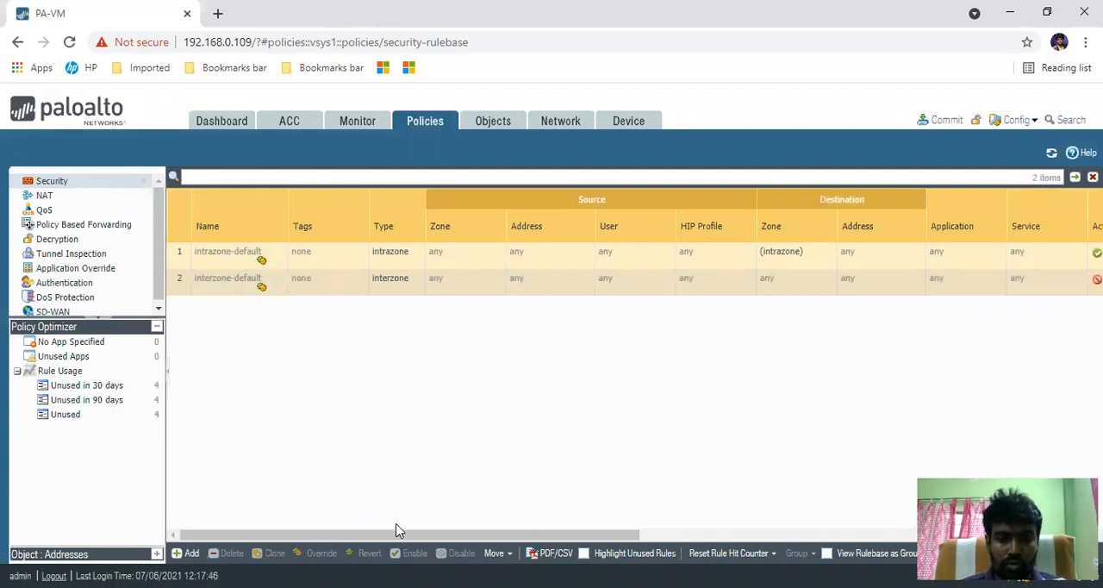
- Commit the default rule changes to the firewall configuration and dismiss the commit status
{"action": "left_click_drag", "start_coordinate": [421, 540], "coordinate": [695, 535]}
{"action": "left_click_drag", "start_coordinate": [545, 531], "coordinate": [741, 523]}
{"action": "left_click_drag", "start_coordinate": [830, 527], "coordinate": [320, 509]}
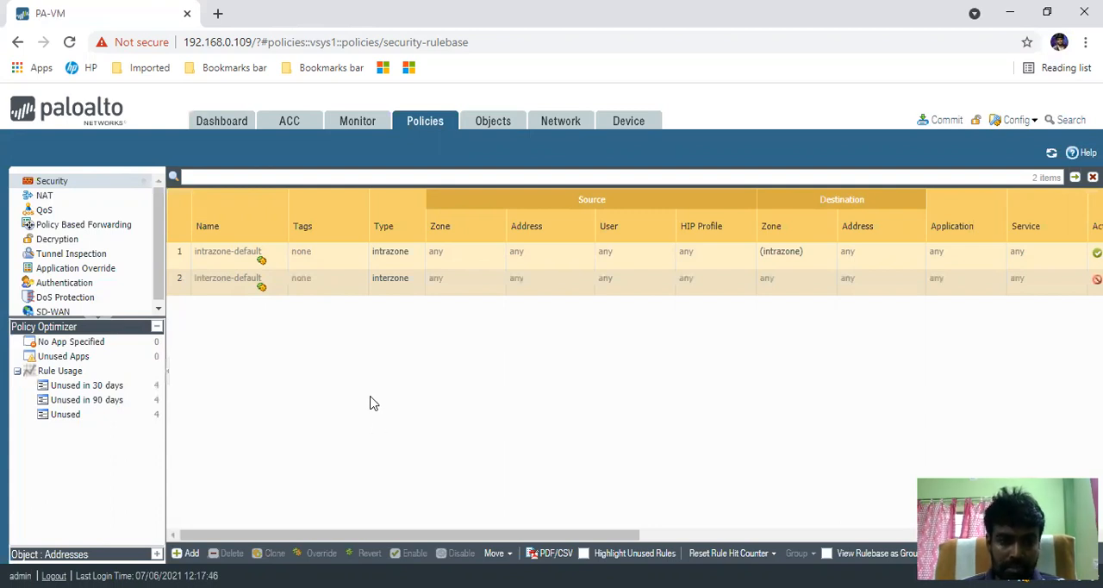
{"action": "left_click", "coordinate": [947, 123]}
{"action": "left_click", "coordinate": [696, 519]}
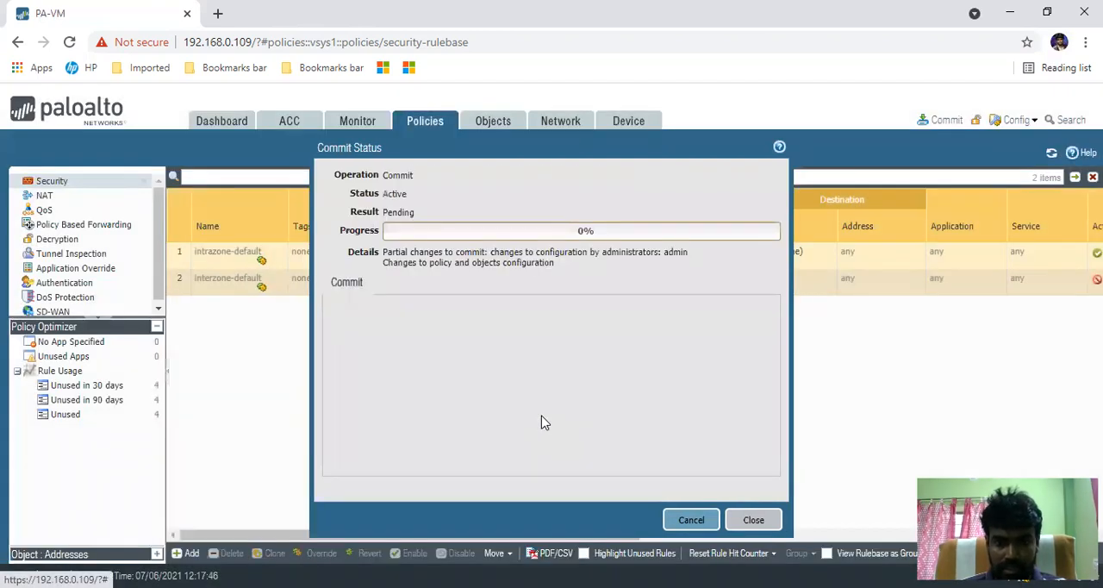
{"action": "left_click", "coordinate": [752, 522]}
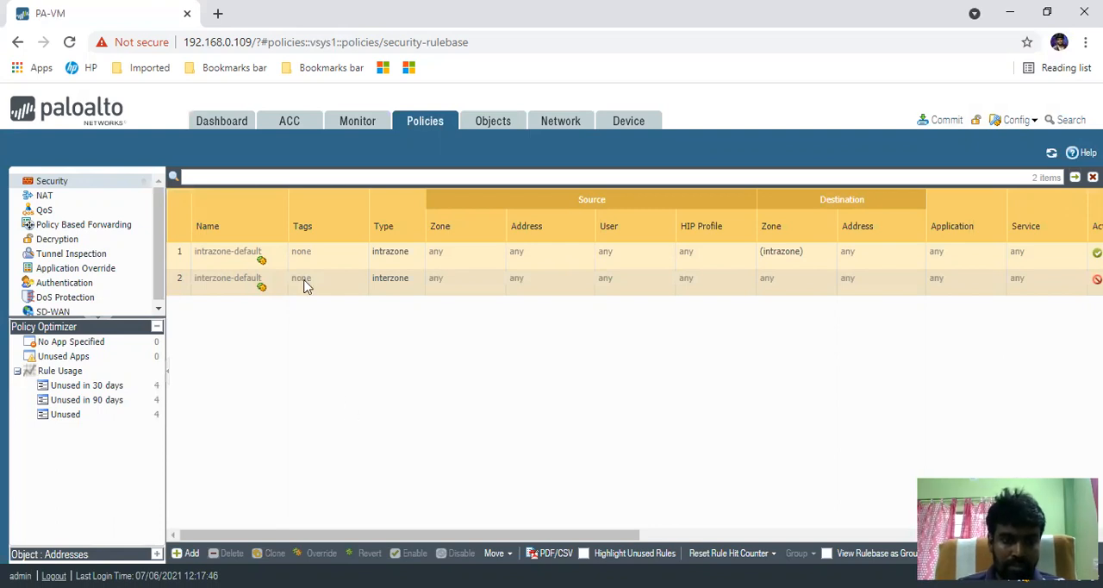
- Look through the QoS, Policy Based Forwarding, Decryption, Tunnel Inspection, DoS Protection and SD-WAN rulebases, and return to the Security rules
{"action": "left_click", "coordinate": [76, 211]}
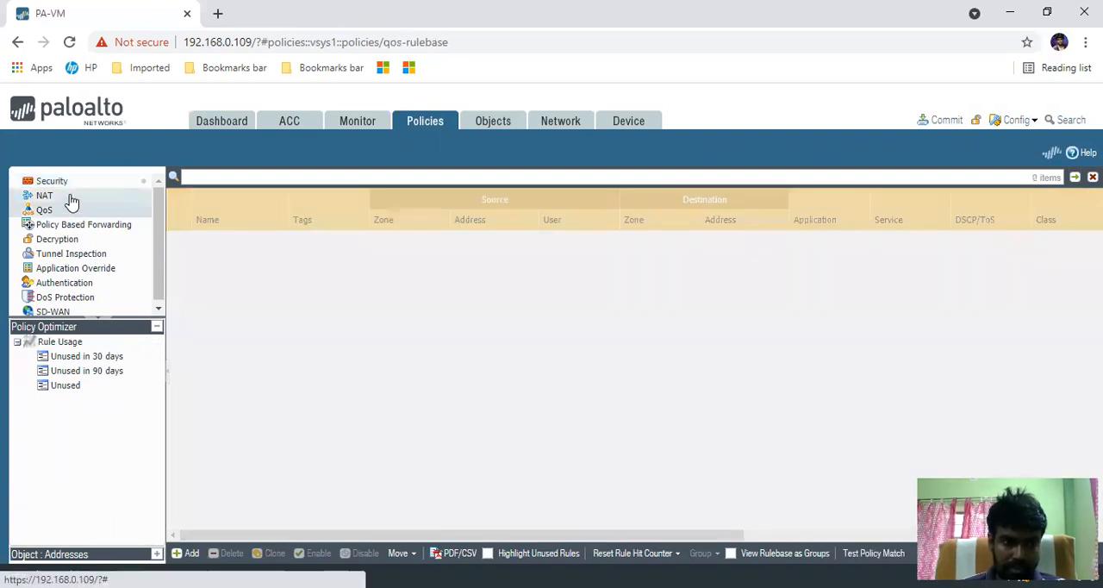
{"action": "left_click", "coordinate": [84, 226]}
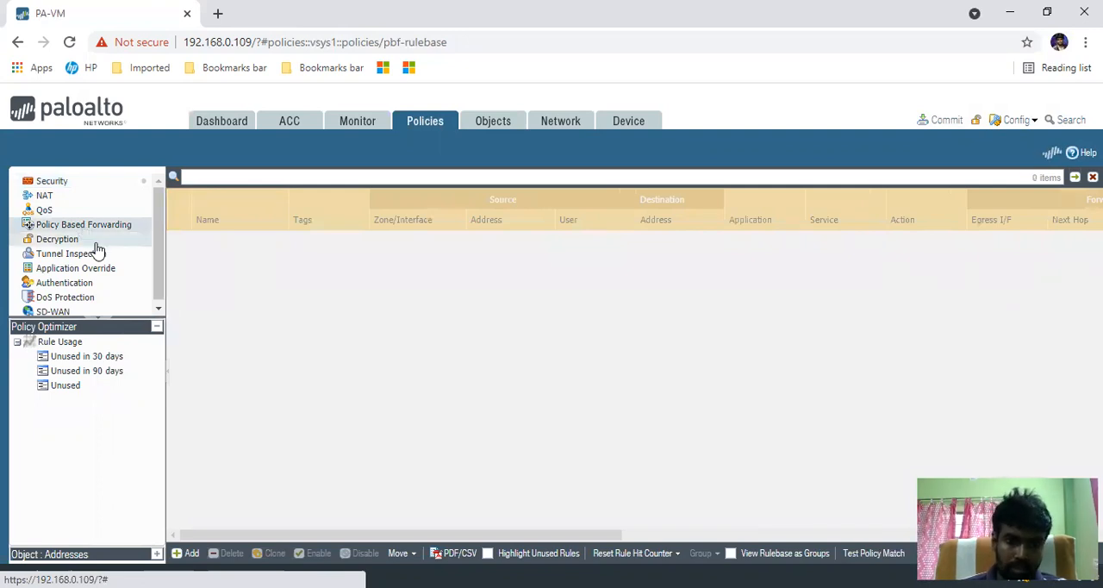
{"action": "left_click", "coordinate": [97, 241]}
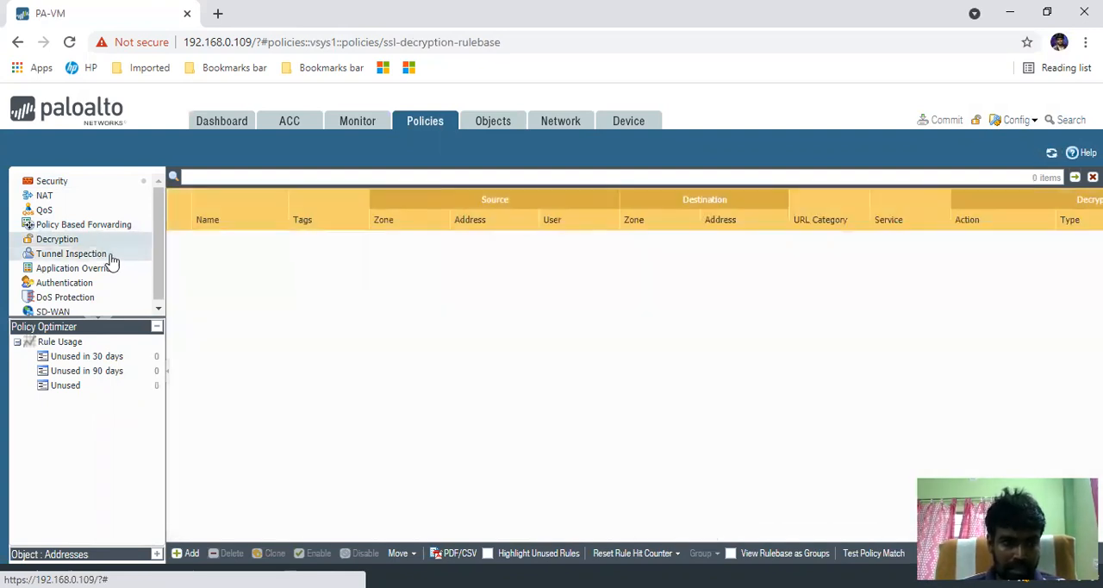
{"action": "left_click", "coordinate": [110, 256]}
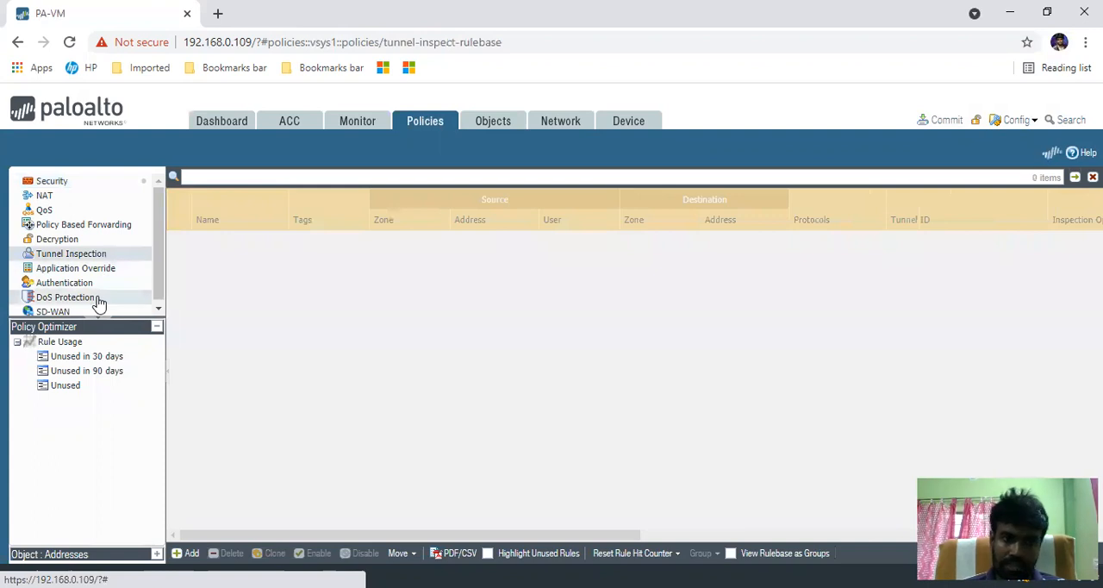
{"action": "left_click", "coordinate": [96, 298]}
{"action": "left_click", "coordinate": [58, 311]}
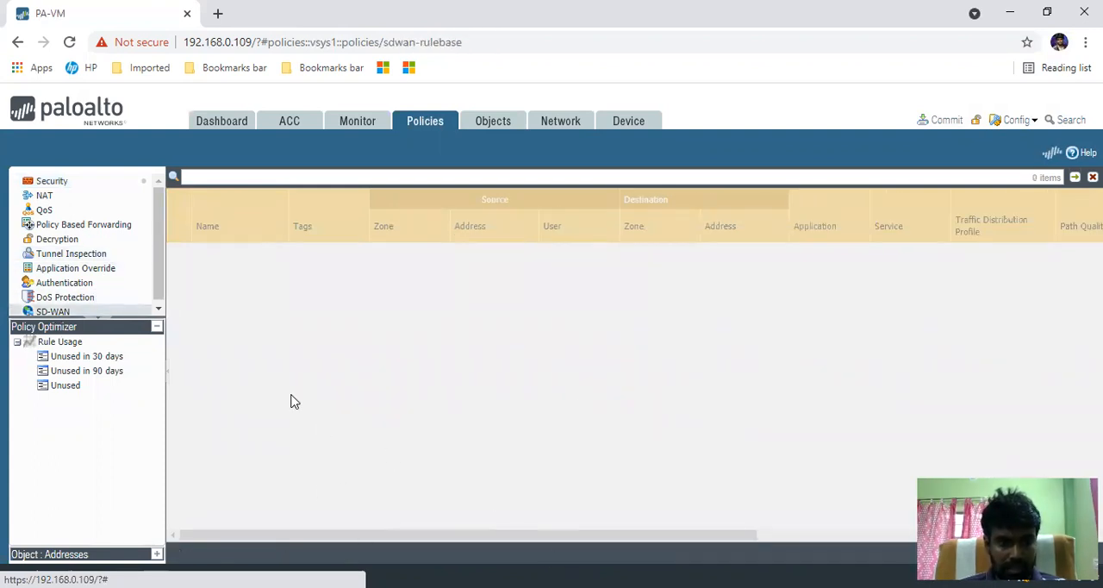
{"action": "left_click", "coordinate": [66, 181]}
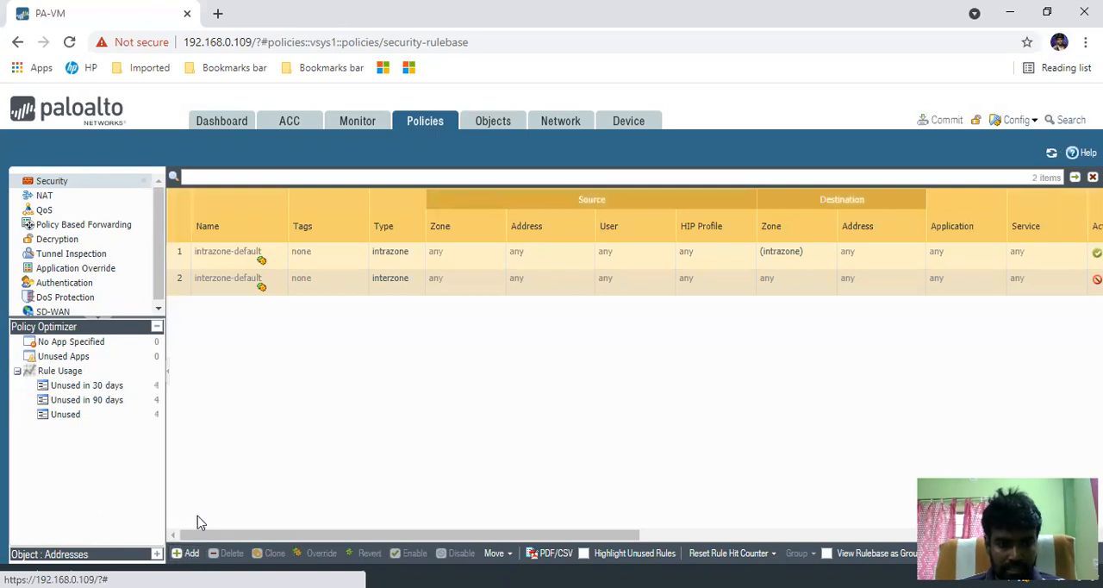
- Start a new security policy rule and name it Internet_Policy
{"action": "left_click", "coordinate": [185, 554]}
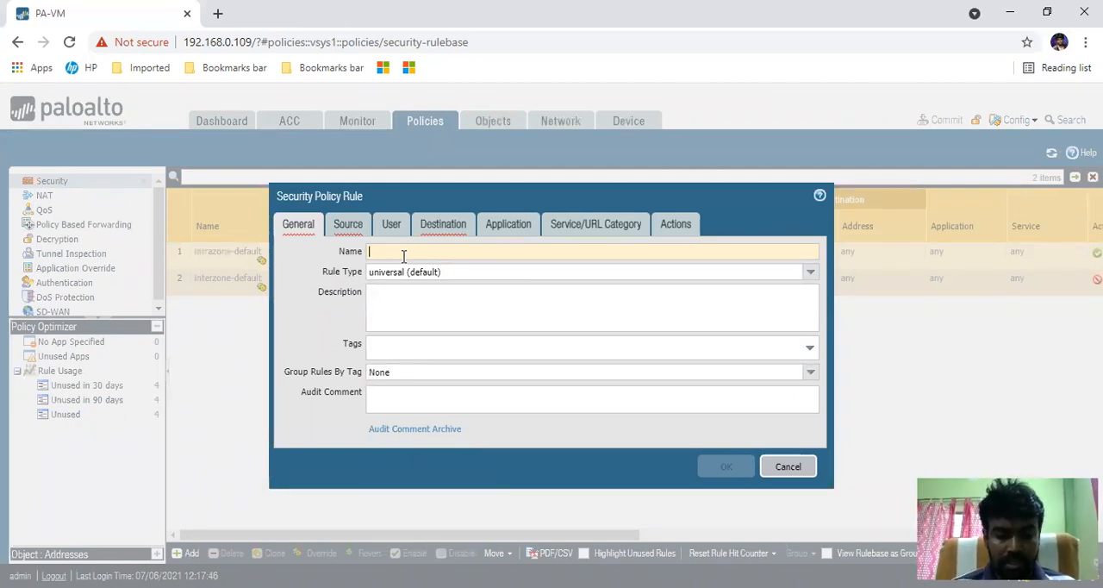
{"action": "type", "text": "IAN"}
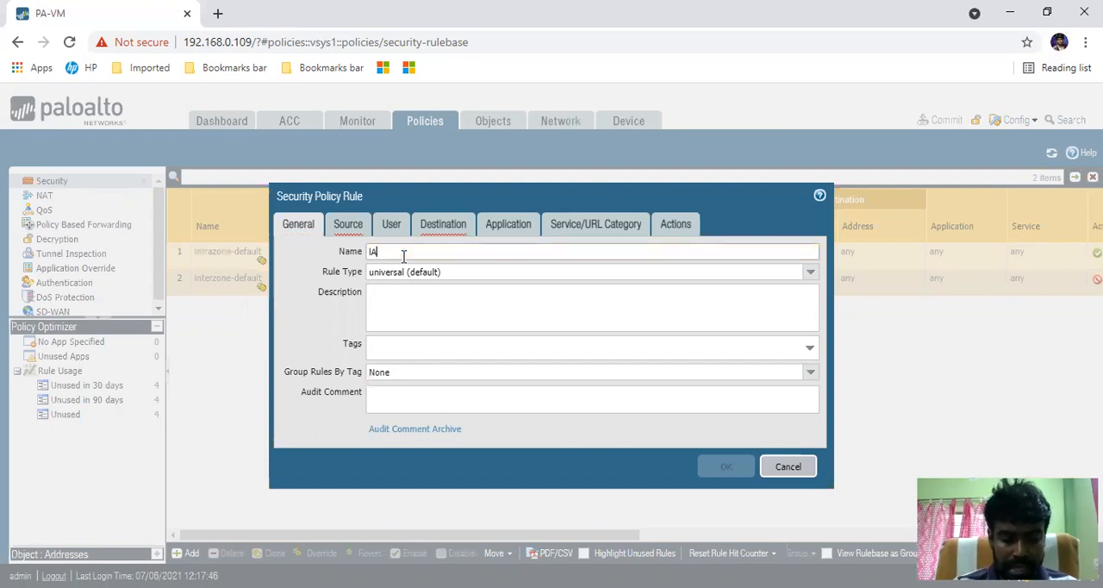
{"action": "key", "text": "BackSpace"}
{"action": "key", "text": "BackSpace"}
{"action": "key", "text": "BackSpace"}
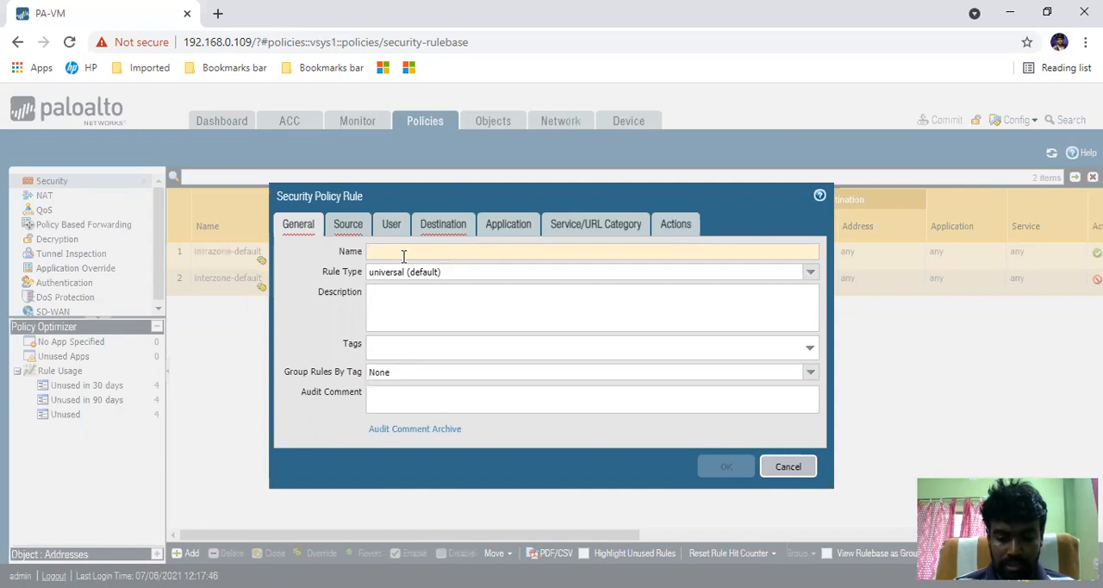
{"action": "type", "text": "In"}
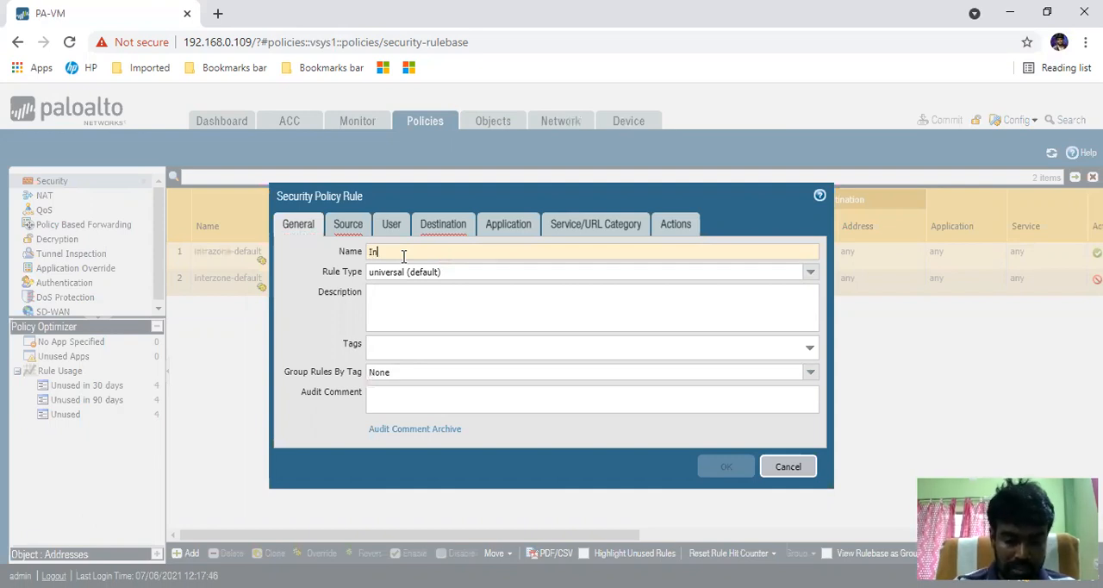
{"action": "type", "text": "ternr"}
{"action": "key", "text": "BackSpace"}
{"action": "key", "text": "BackSpace"}
{"action": "key", "text": "BackSpace"}
{"action": "key", "text": "BackSpace"}
{"action": "key", "text": "BackSpace"}
{"action": "key", "text": "BackSpace"}
{"action": "key", "text": "BackSpace"}
{"action": "type", "text": "Internet"}
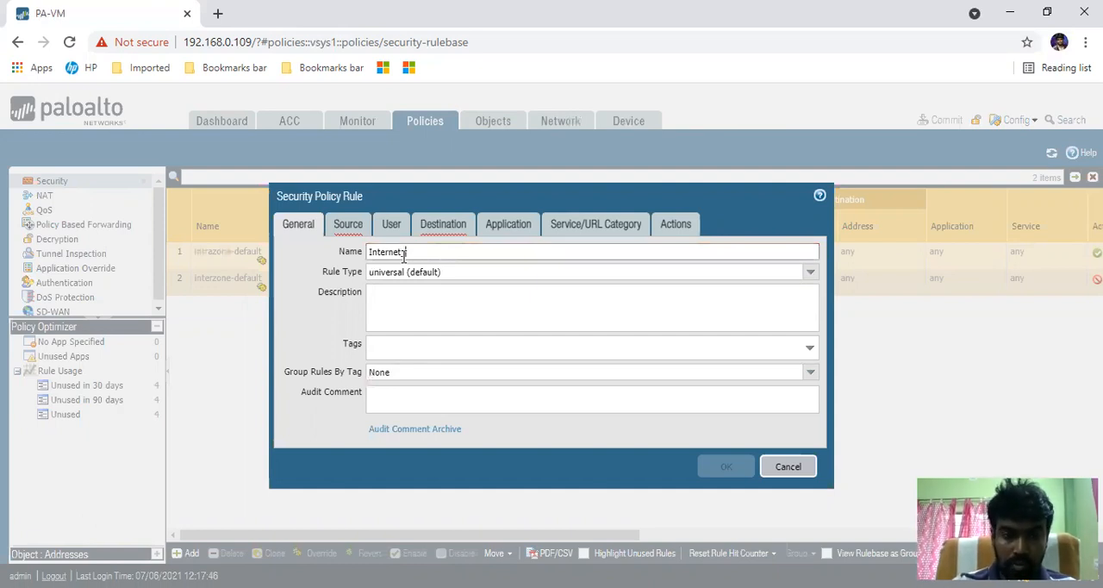
{"action": "type", "text": "Pol"}
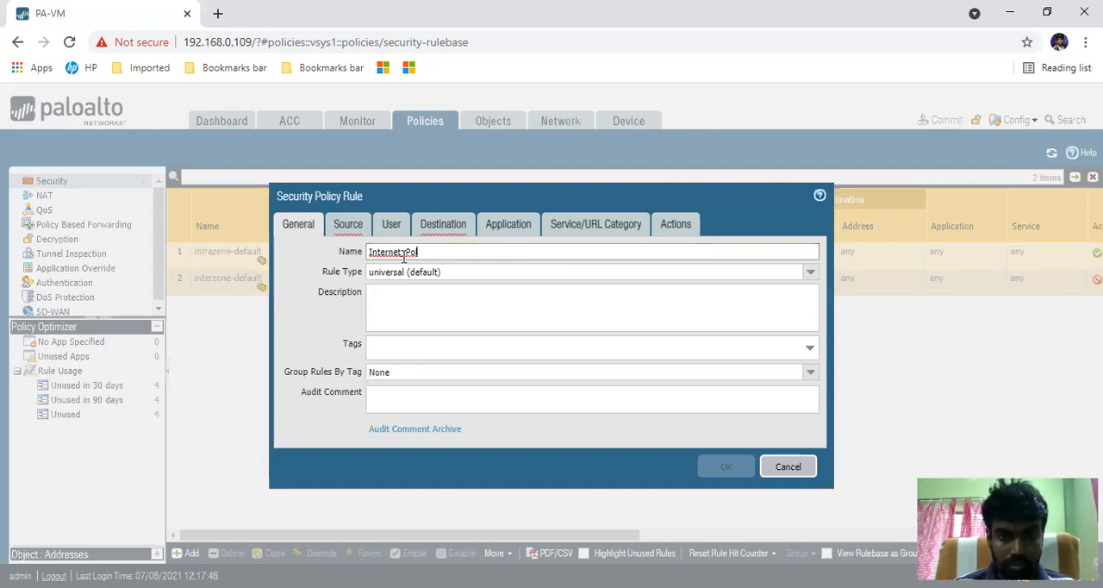
{"action": "type", "text": "icy"}
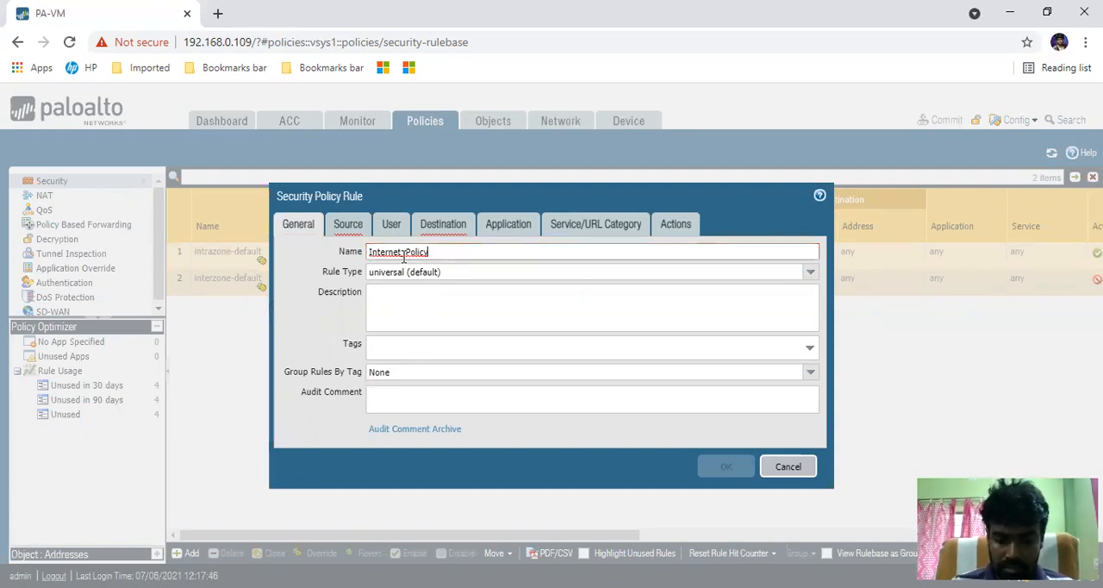
{"action": "left_click", "coordinate": [404, 252]}
{"action": "type", "text": "_"}
{"action": "left_click", "coordinate": [472, 251]}
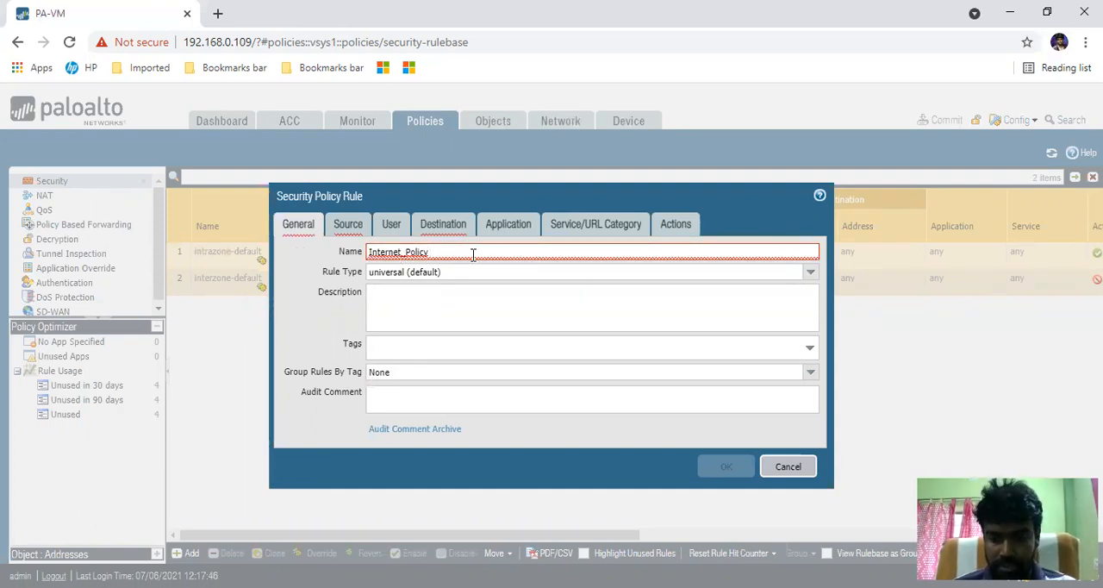
{"action": "key", "text": "BackSpace"}
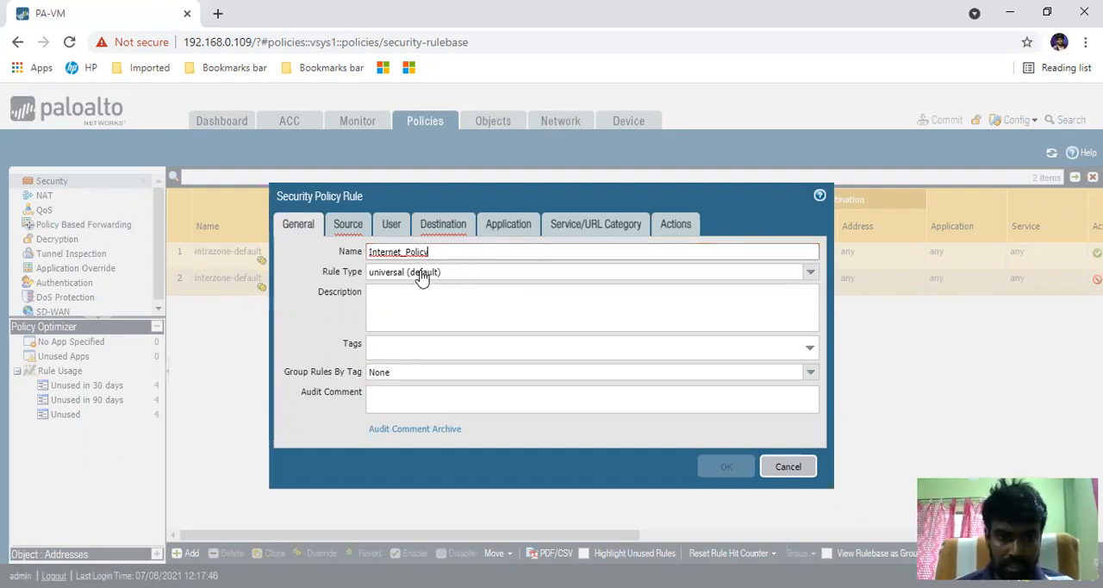
- Keep the rule's general settings at their defaults and add LAN as its source zone
{"action": "left_click", "coordinate": [433, 295]}
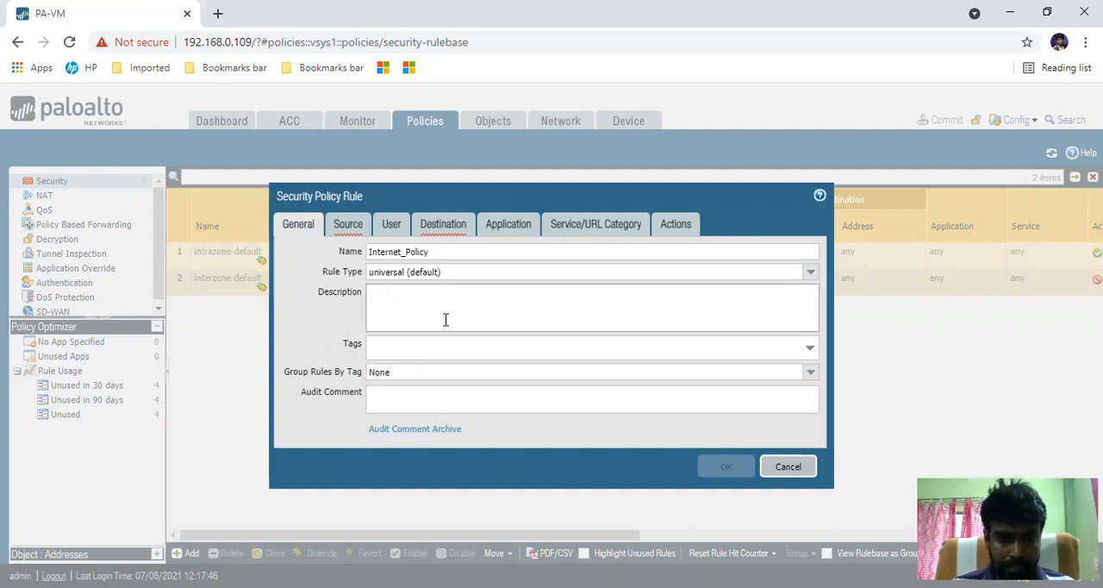
{"action": "left_click", "coordinate": [810, 348]}
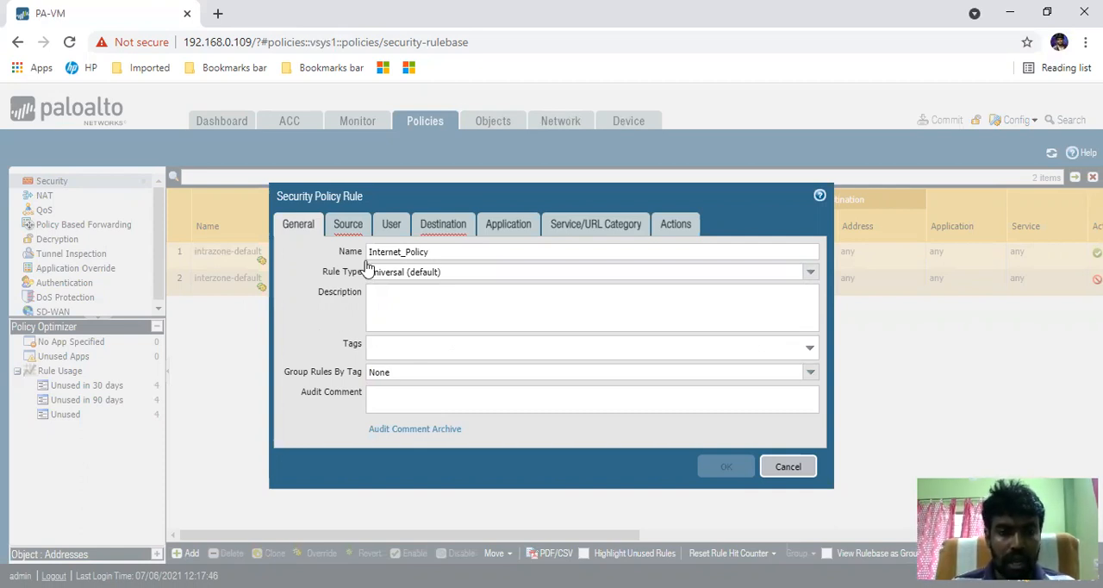
{"action": "left_click", "coordinate": [350, 231]}
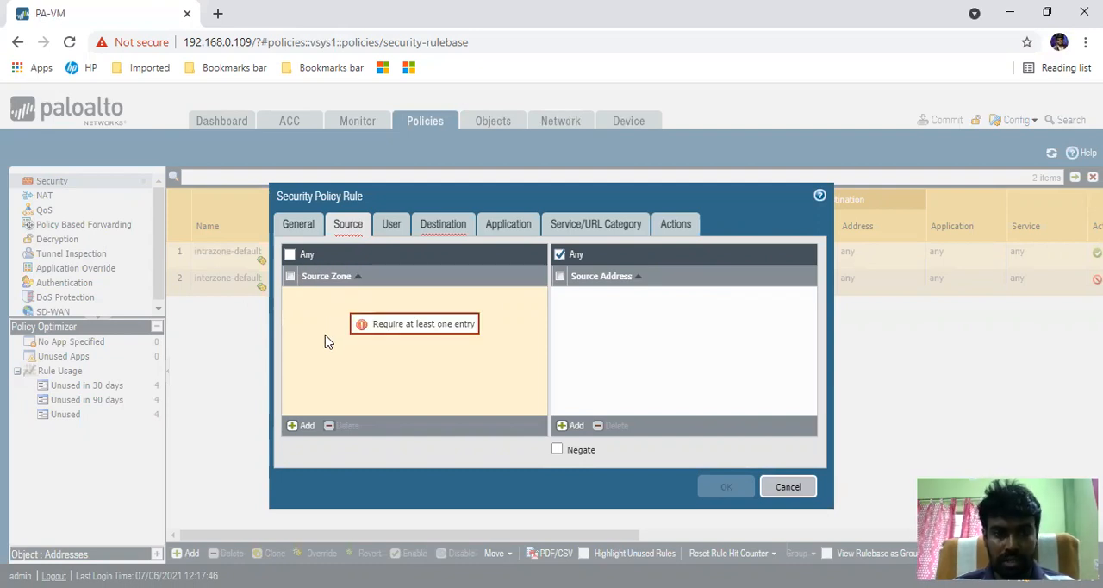
{"action": "left_click", "coordinate": [304, 428]}
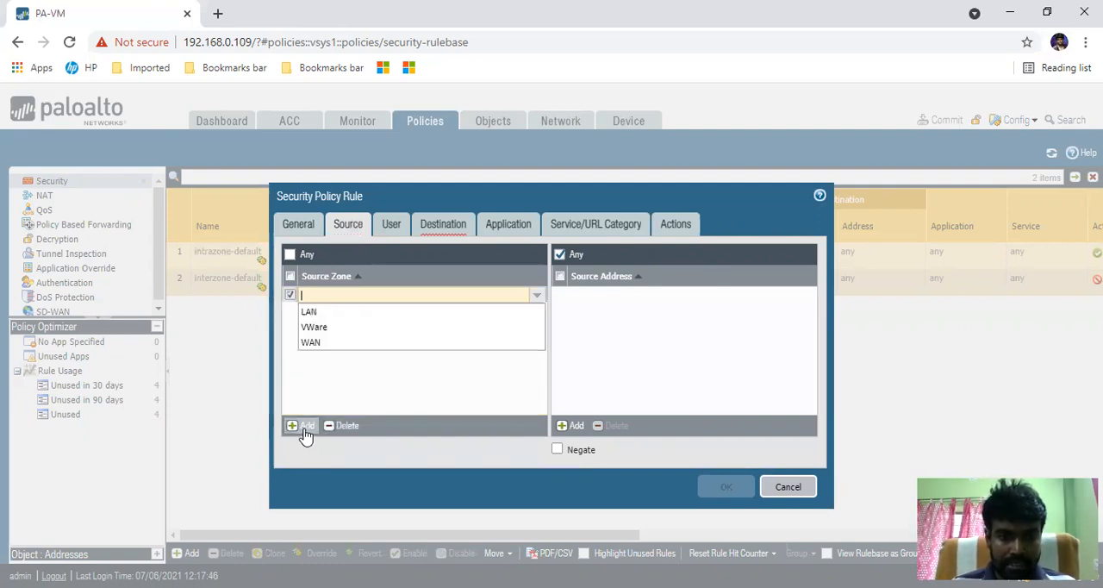
{"action": "left_click", "coordinate": [316, 315]}
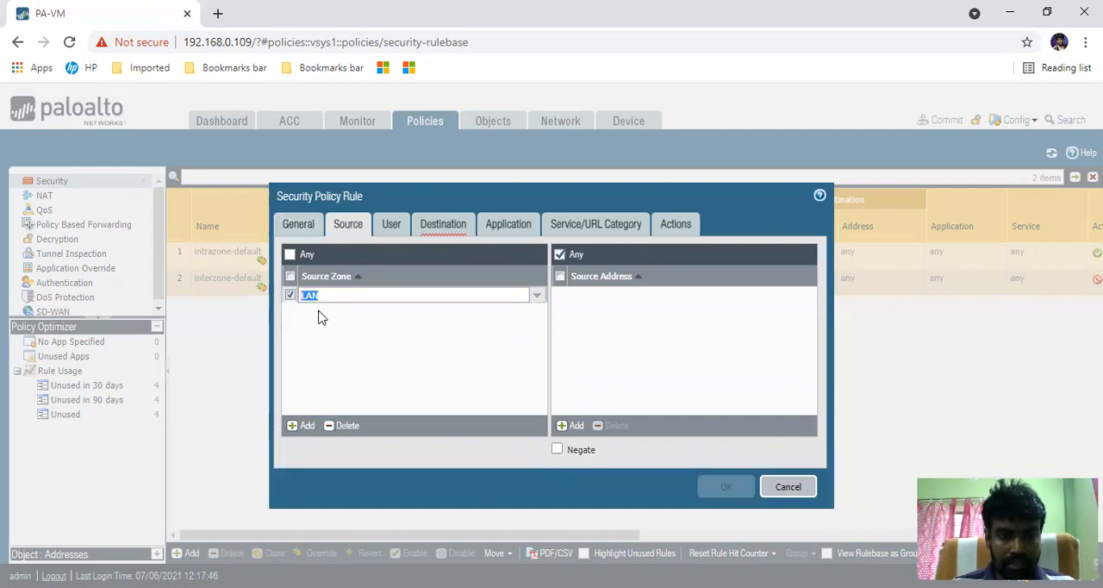
{"action": "left_click", "coordinate": [319, 342]}
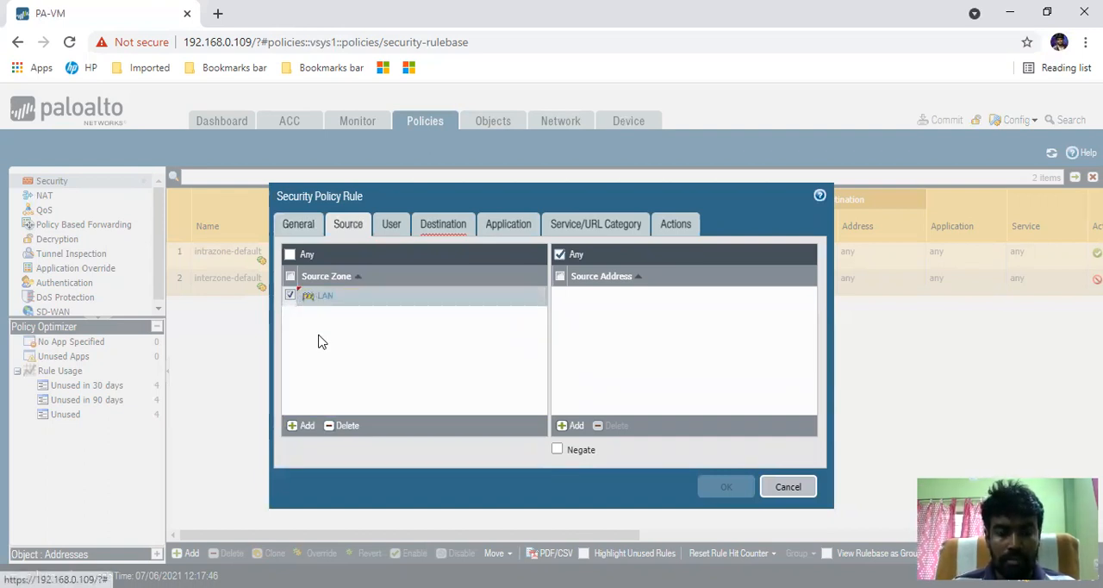
- Start a new address object for the rule's source address and name it LAN2
{"action": "left_click", "coordinate": [571, 429]}
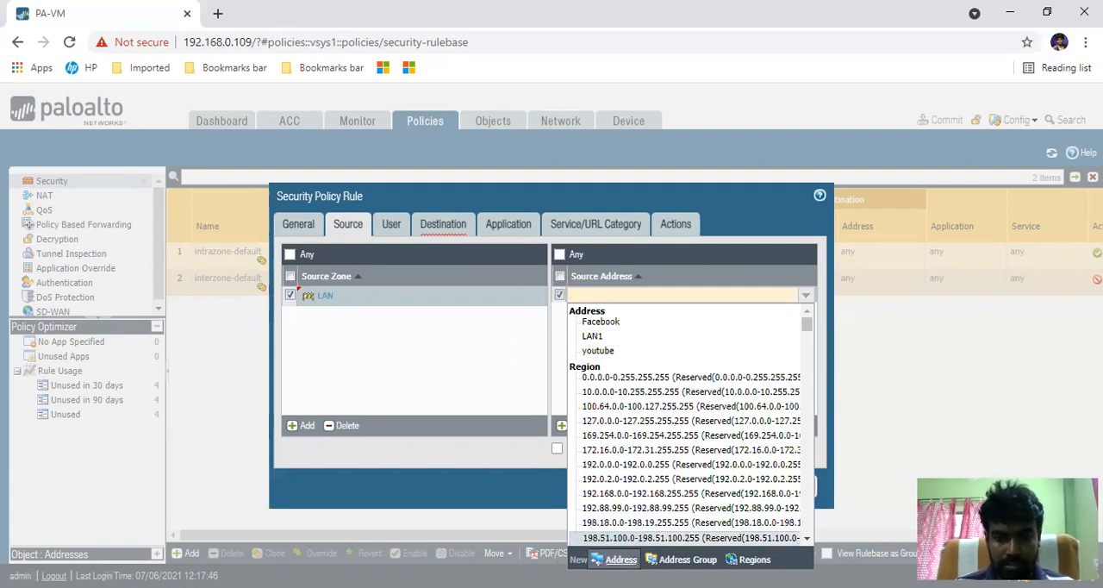
{"action": "left_click", "coordinate": [621, 560]}
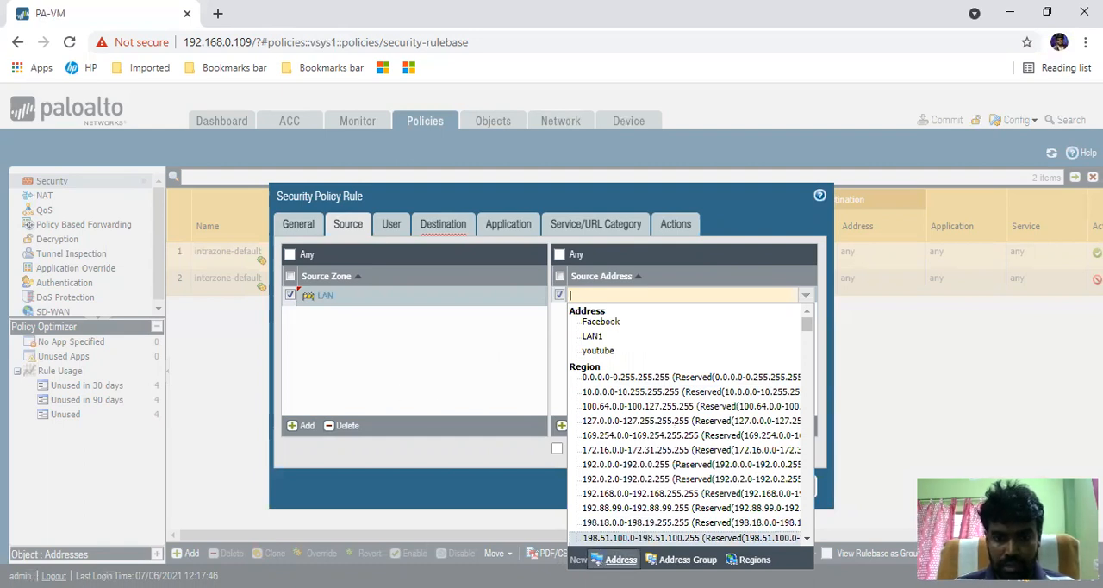
{"action": "left_click", "coordinate": [354, 278]}
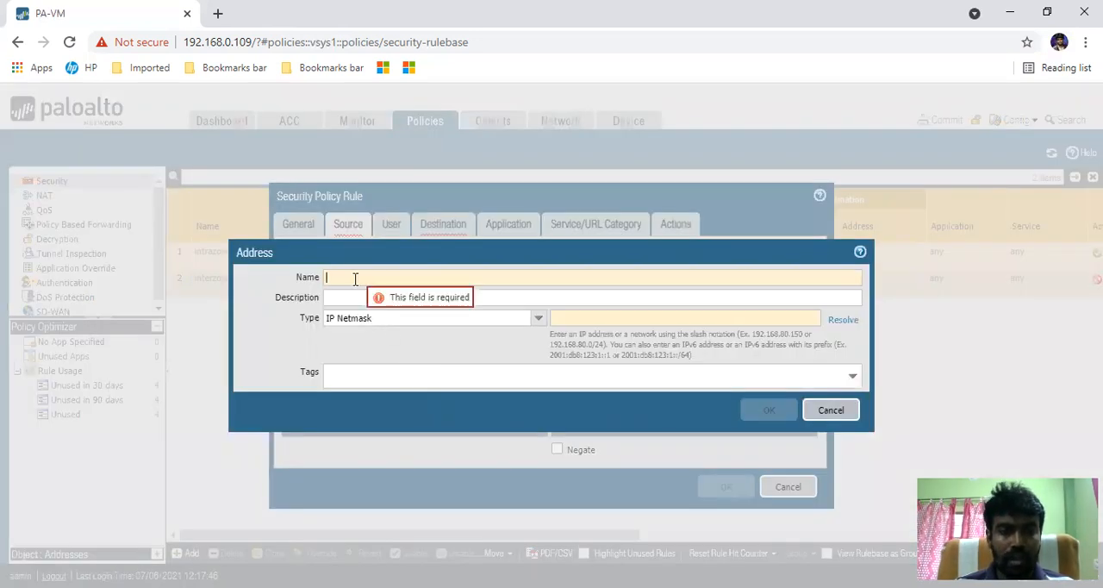
{"action": "type", "text": "LAN2"}
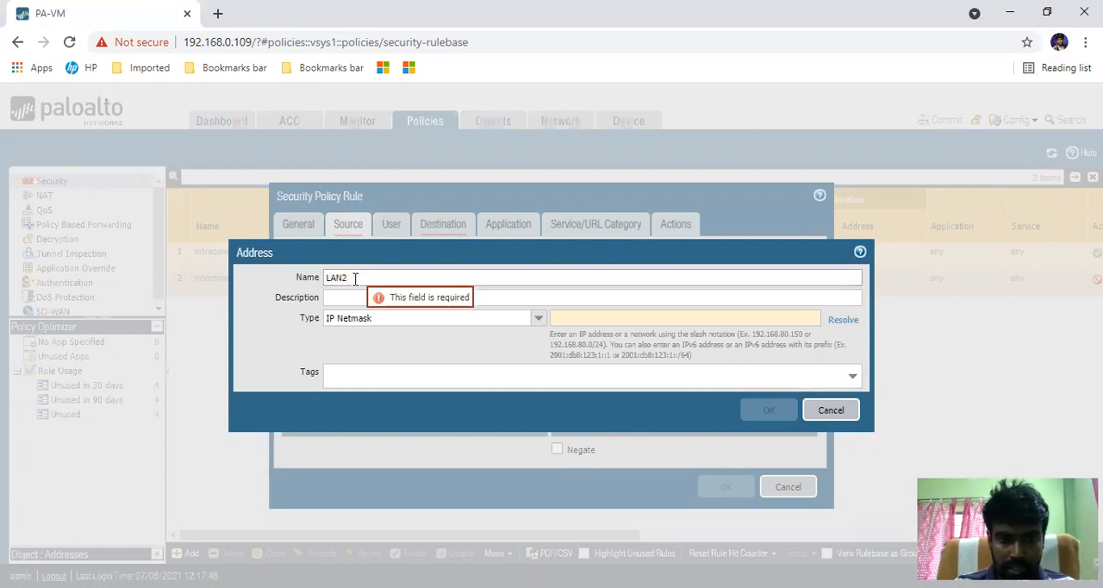
- Define the LAN2 address as IP Netmask 10.10.0.0/24
{"action": "left_click", "coordinate": [539, 321]}
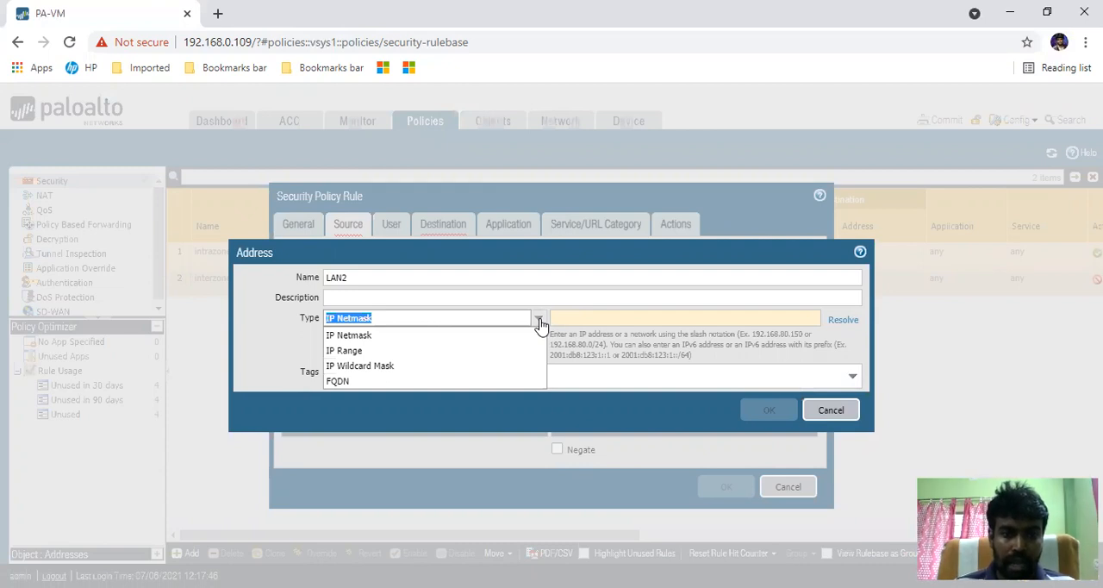
{"action": "left_click", "coordinate": [573, 318]}
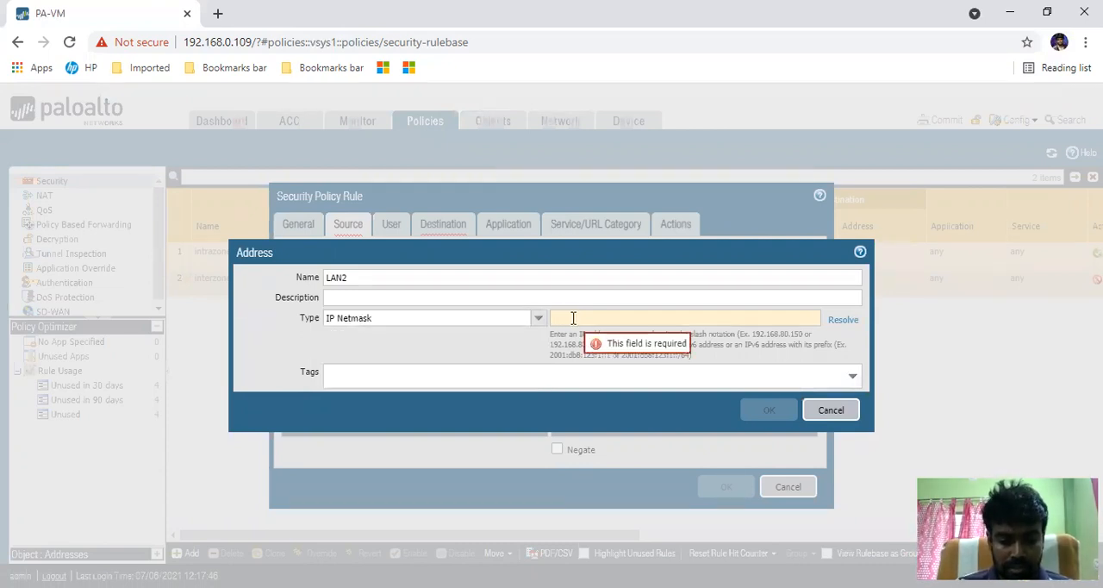
{"action": "type", "text": "10.10.0."}
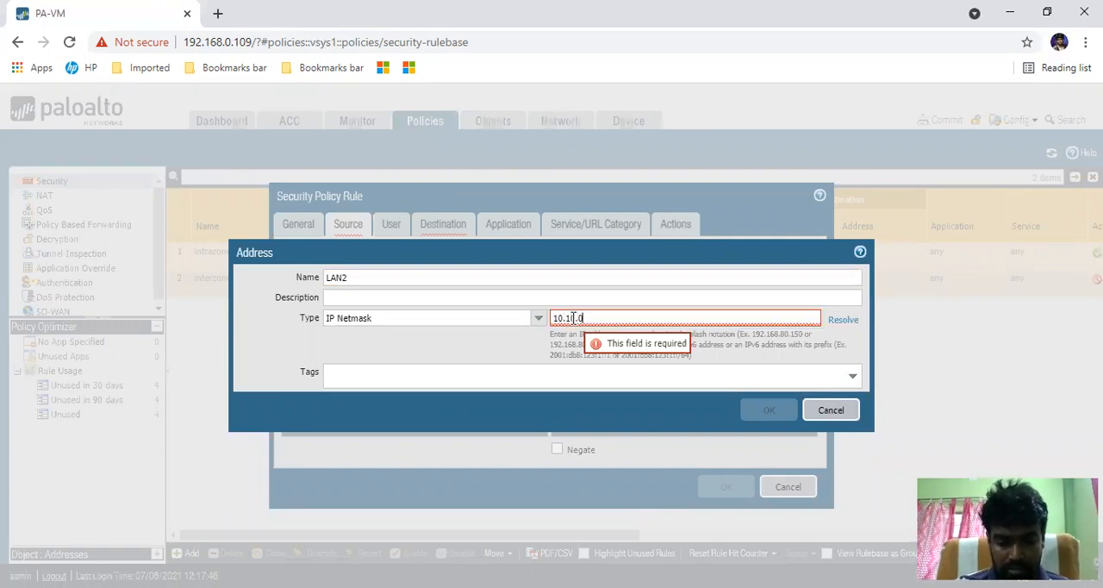
{"action": "type", "text": "0/245"}
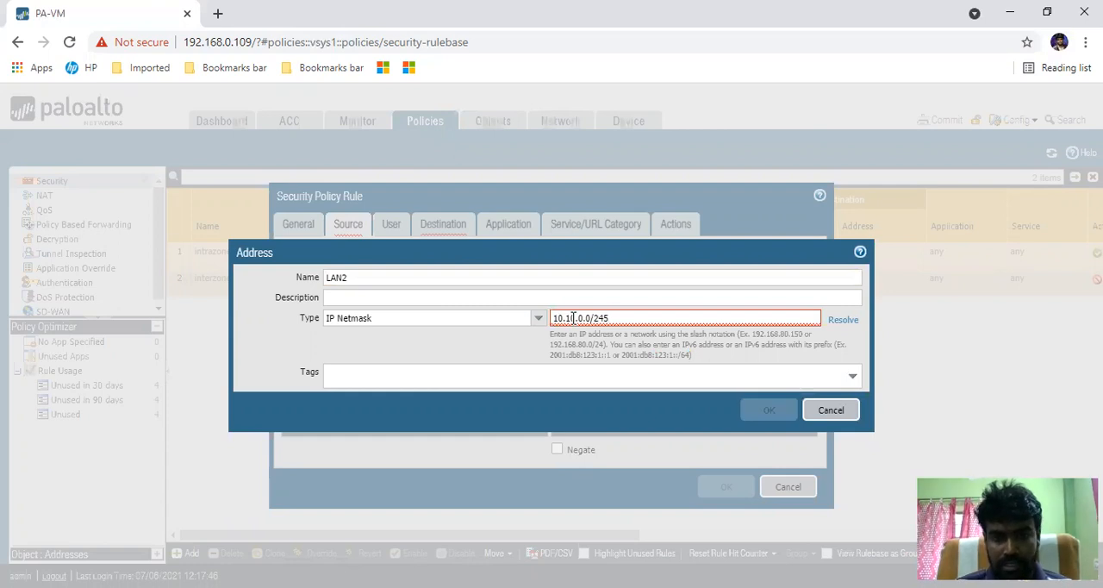
{"action": "key", "text": "BackSpace"}
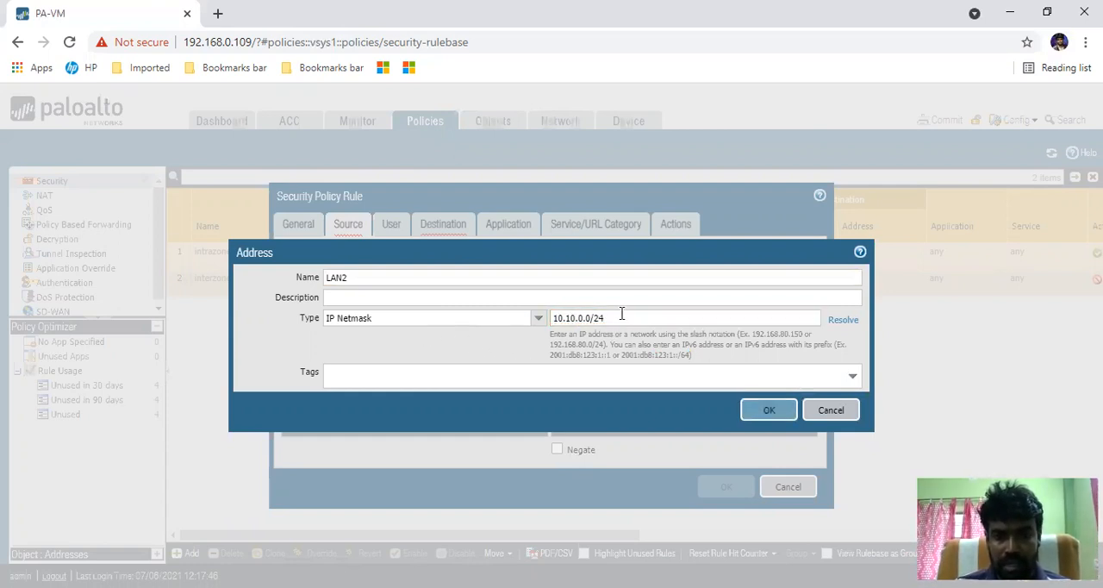
{"action": "left_click_drag", "start_coordinate": [612, 323], "coordinate": [599, 323]}
- Change the LAN2 address type to IP Range and enter the range 10.0.0.5-10.0.0.15
{"action": "left_click", "coordinate": [532, 318]}
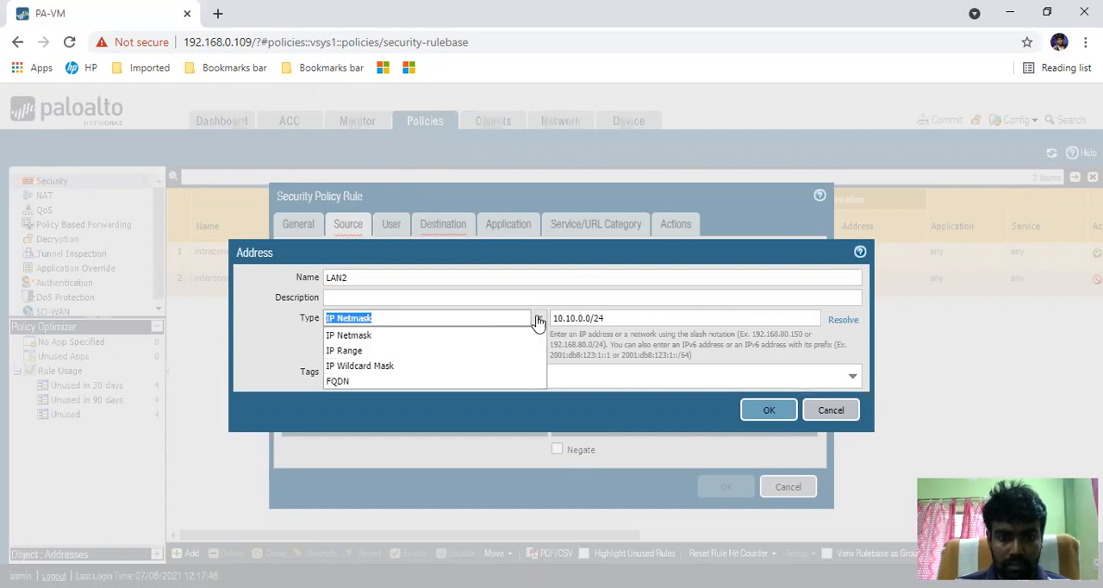
{"action": "left_click", "coordinate": [387, 351]}
{"action": "left_click", "coordinate": [562, 319]}
{"action": "type", "text": "1-"}
{"action": "key", "text": "Home"}
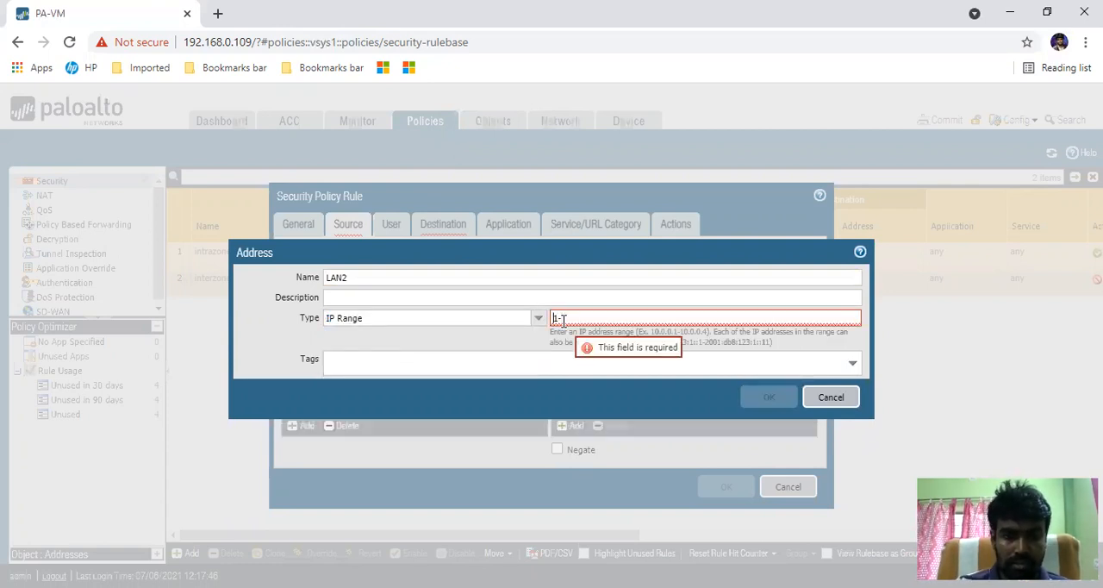
{"action": "type", "text": "100"}
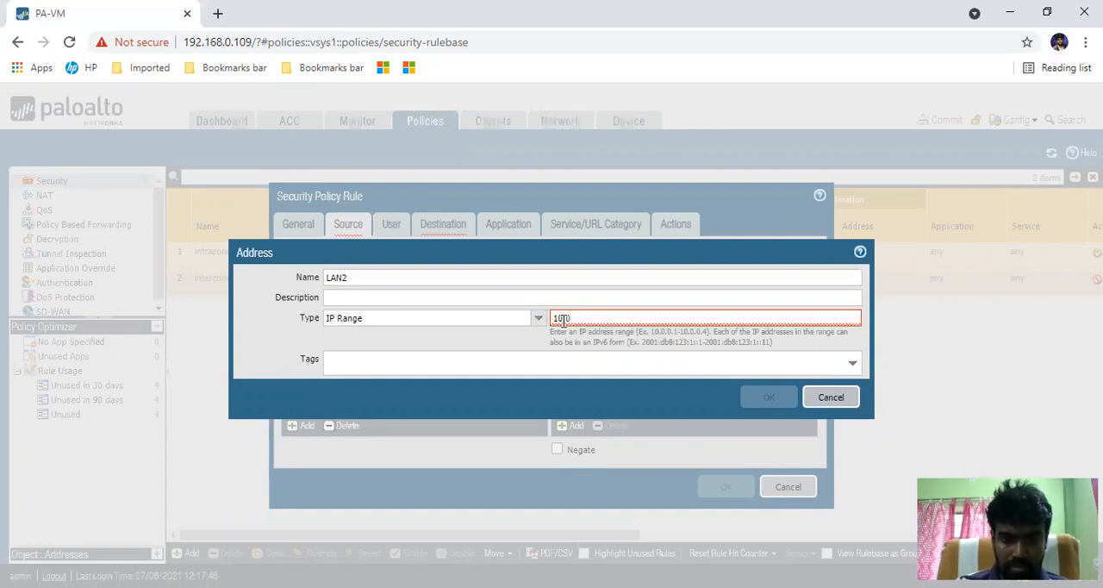
{"action": "type", "text": ".0."}
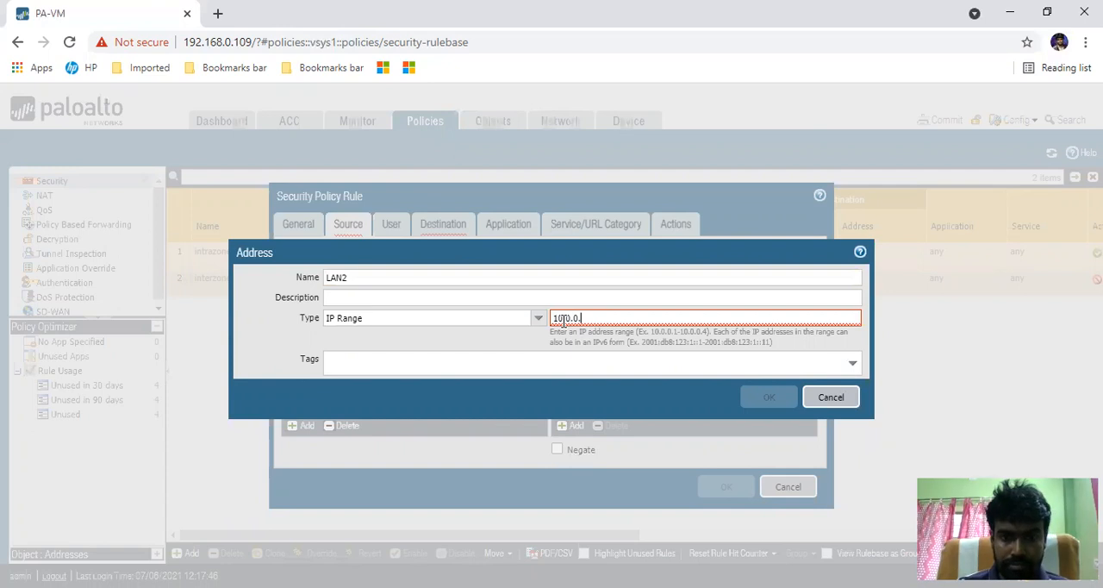
{"action": "type", "text": "5-"}
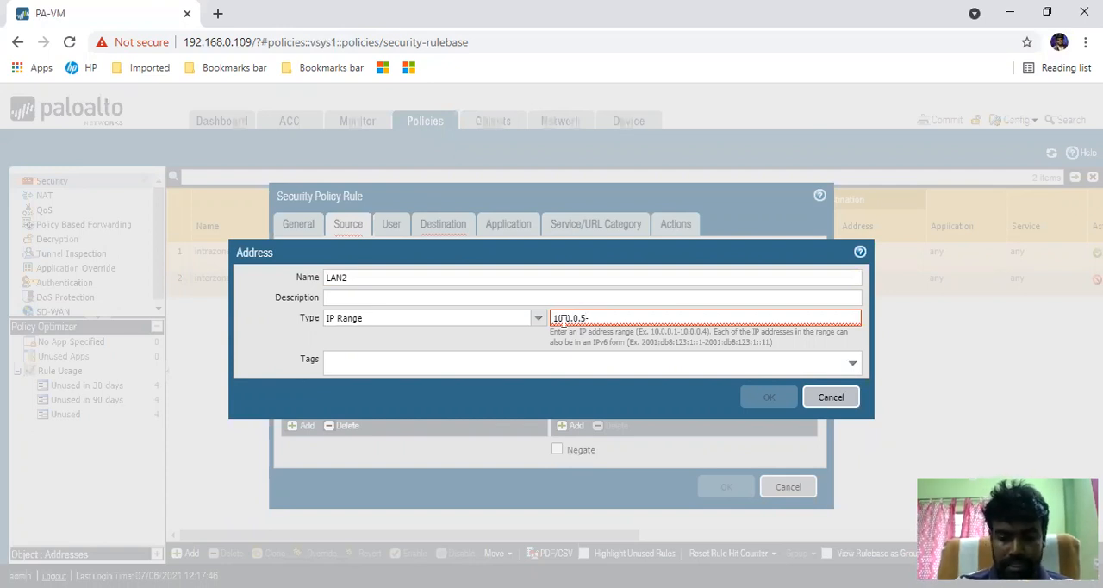
{"action": "type", "text": "10.0.01"}
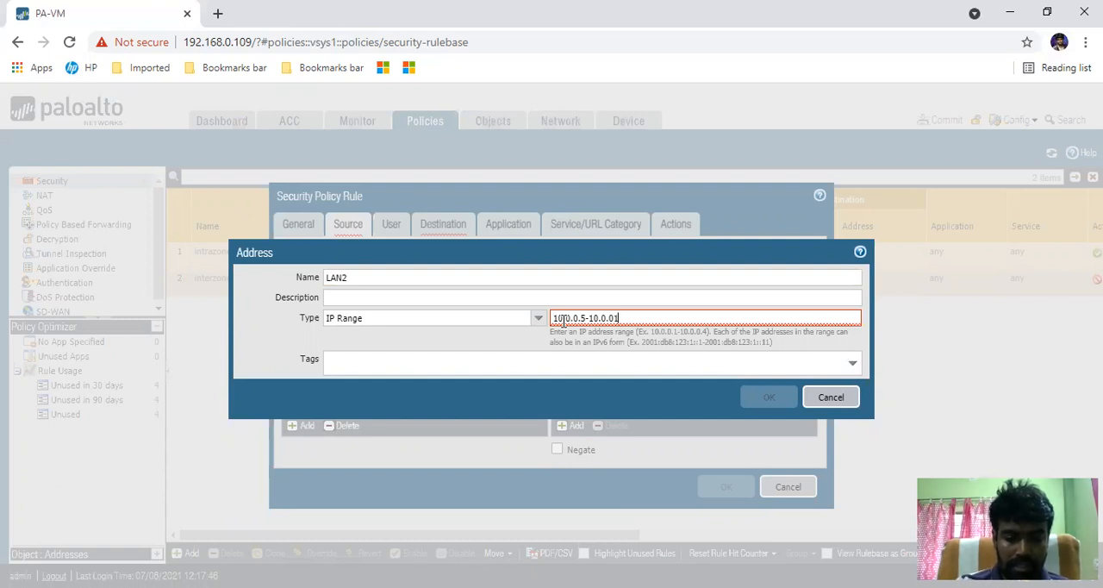
{"action": "type", "text": "5"}
{"action": "left_click", "coordinate": [564, 318]}
{"action": "type", "text": "."}
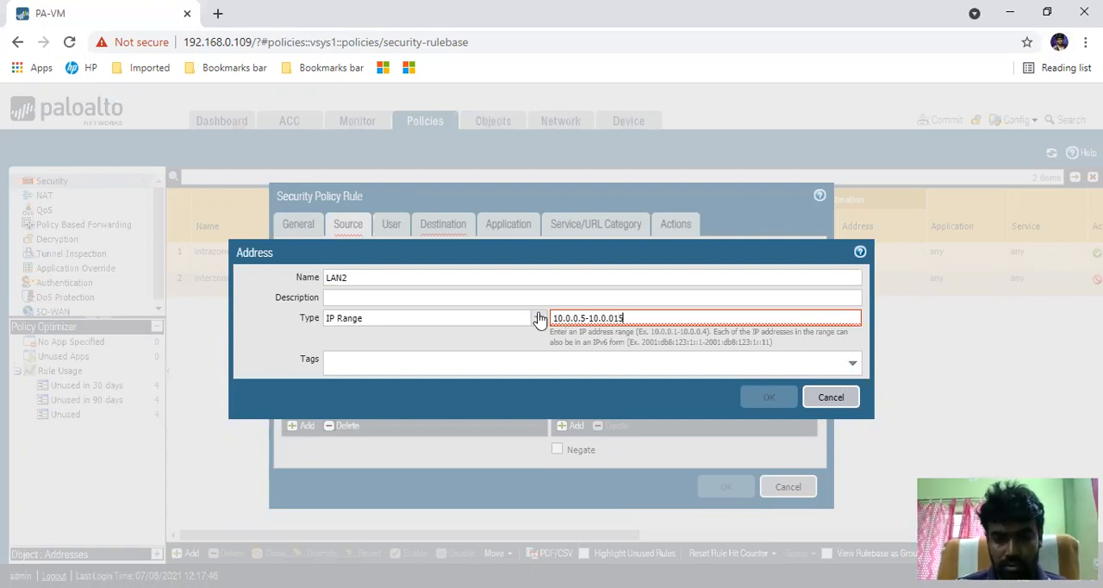
{"action": "left_click", "coordinate": [616, 318]}
{"action": "type", "text": "."}
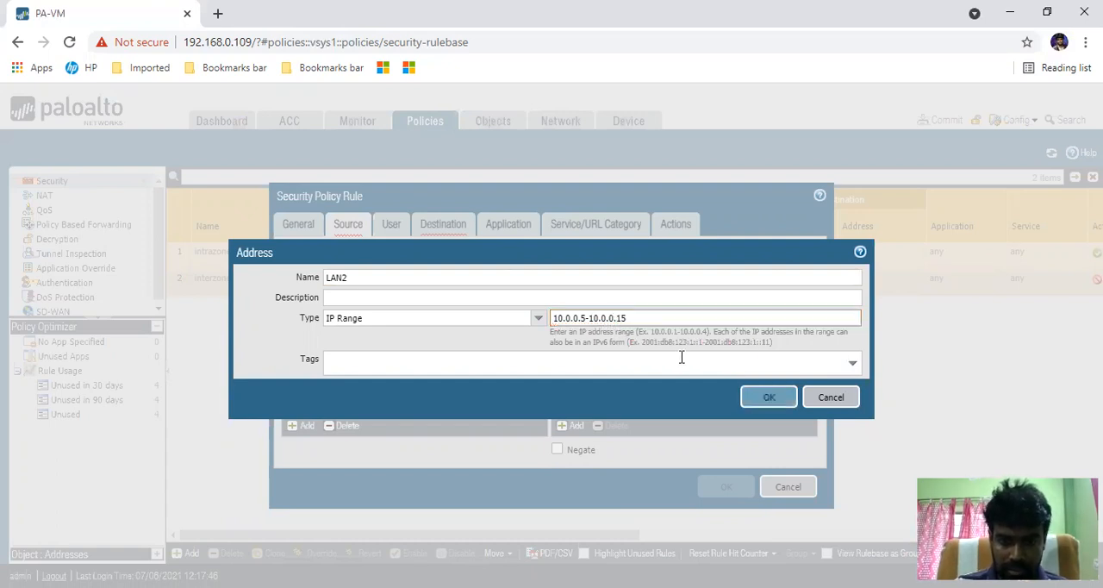
- Try the IP Wildcard Mask type, then set the LAN2 address to FQDN with google.com and resolve it
{"action": "left_click", "coordinate": [541, 320]}
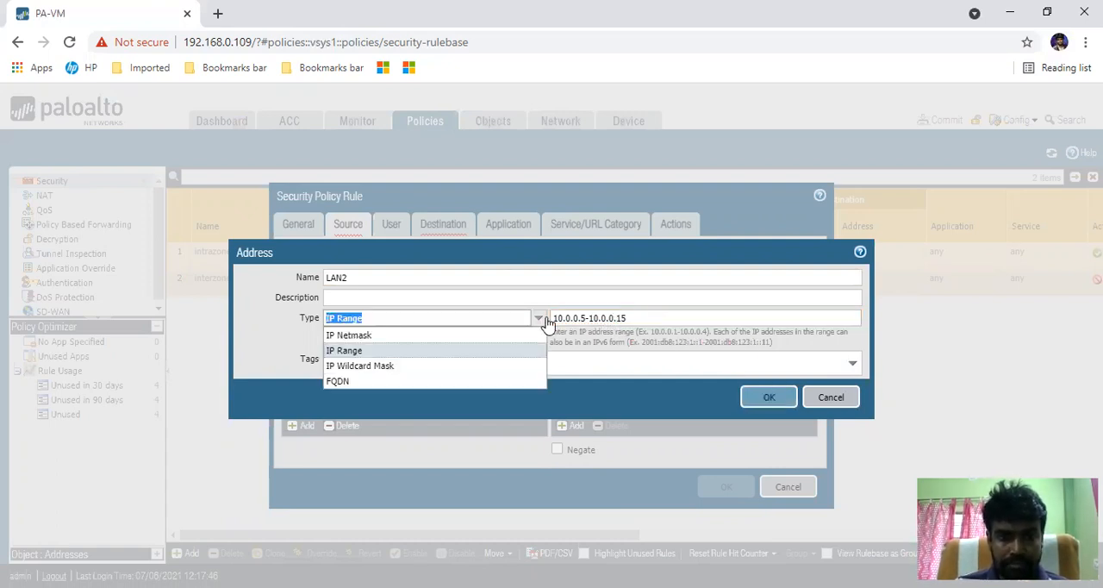
{"action": "left_click", "coordinate": [417, 369]}
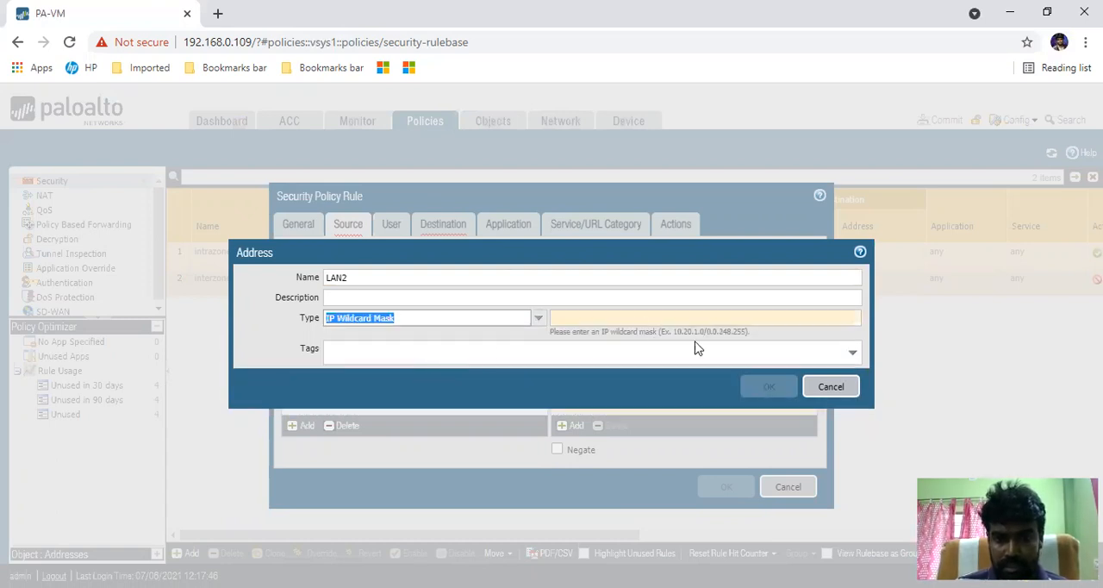
{"action": "left_click", "coordinate": [539, 319]}
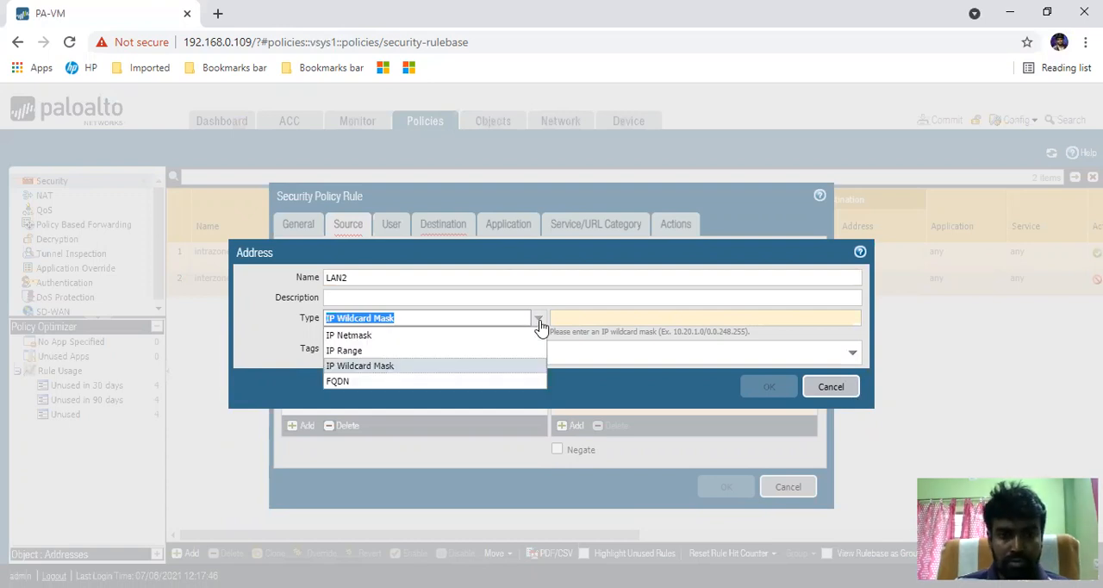
{"action": "left_click", "coordinate": [361, 381]}
{"action": "left_click", "coordinate": [582, 321]}
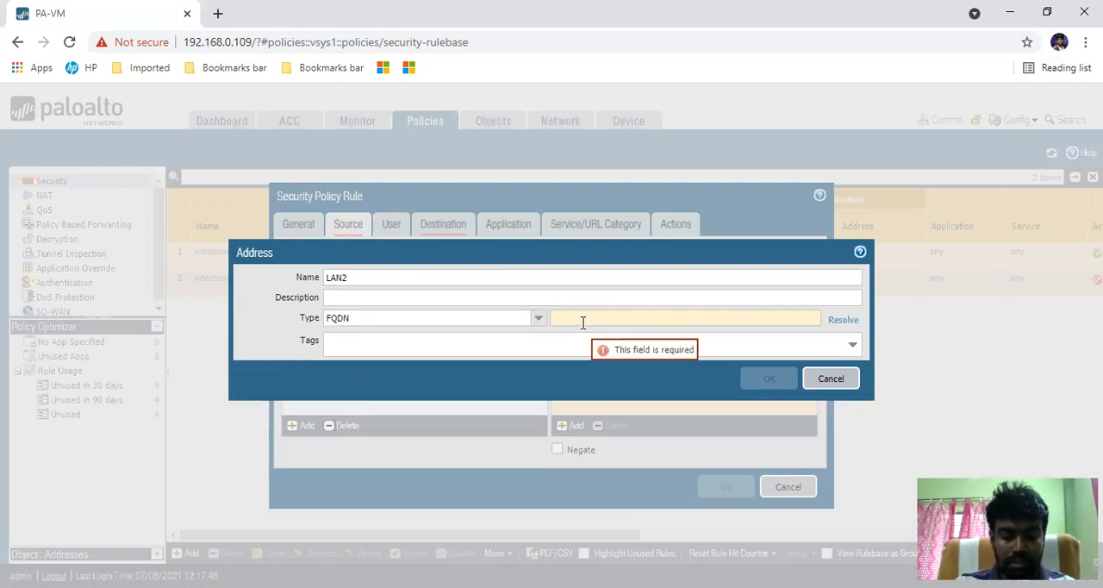
{"action": "type", "text": "googlea"}
{"action": "type", "text": "com"}
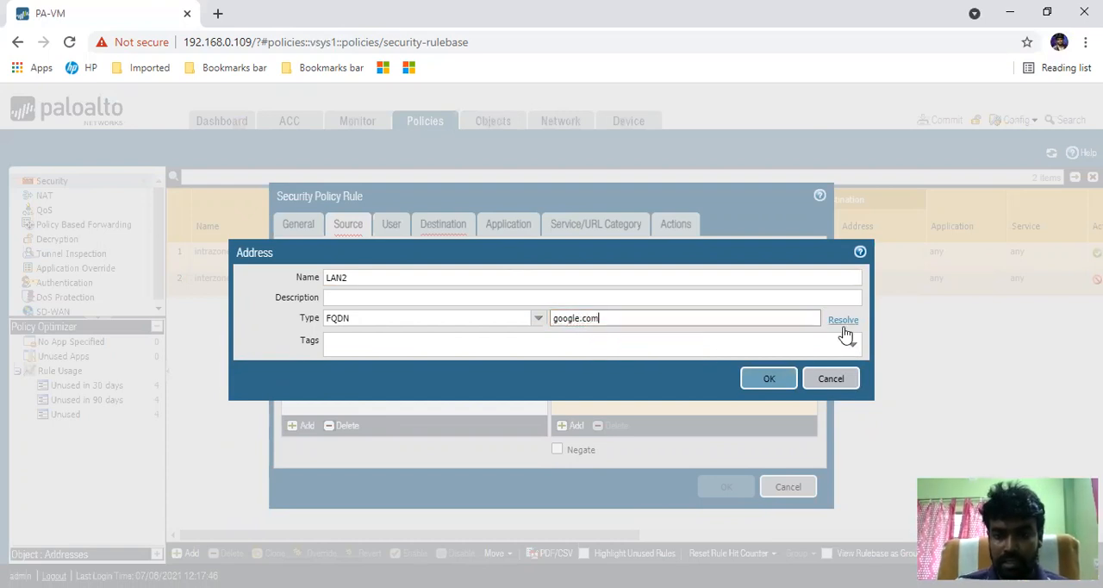
{"action": "left_click", "coordinate": [843, 321]}
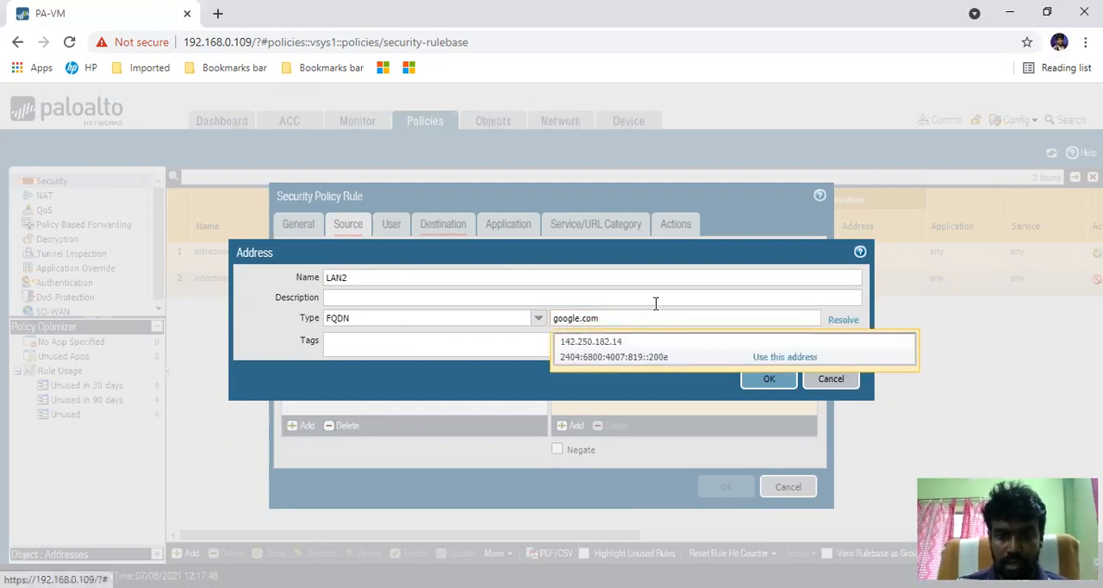
- Replace the LAN2 domain name with facebook.com and resolve it
{"action": "left_click", "coordinate": [600, 318]}
{"action": "left_click_drag", "start_coordinate": [600, 318], "coordinate": [544, 328]}
{"action": "key", "text": "BackSpace"}
{"action": "type", "text": "facebook.com"}
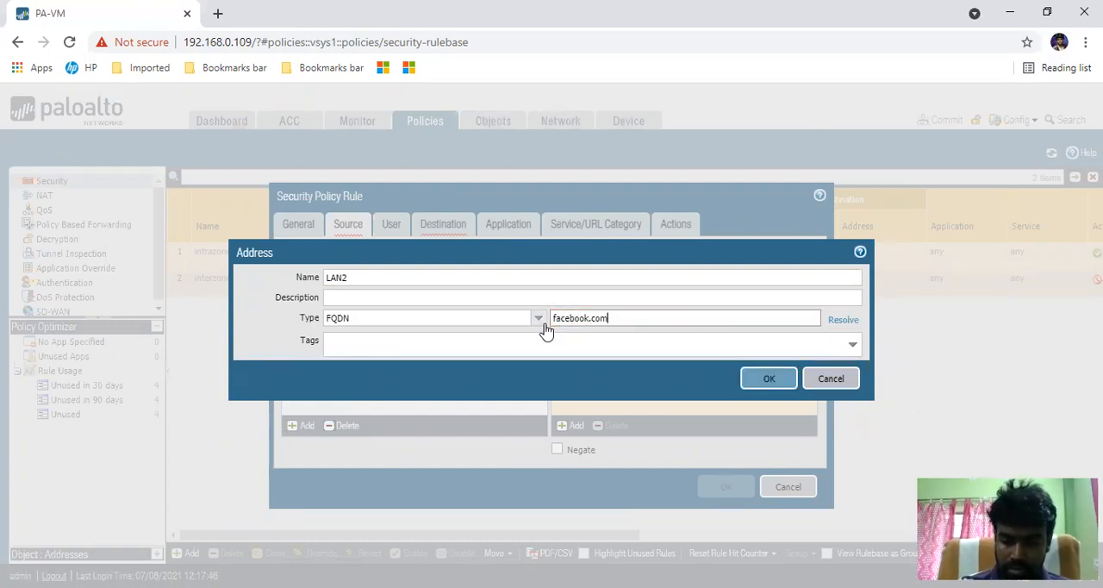
{"action": "left_click", "coordinate": [843, 320]}
- Replace the LAN2 domain name with cisco.com and resolve it
{"action": "left_click_drag", "start_coordinate": [618, 319], "coordinate": [544, 322]}
{"action": "type", "text": "cisco.com"}
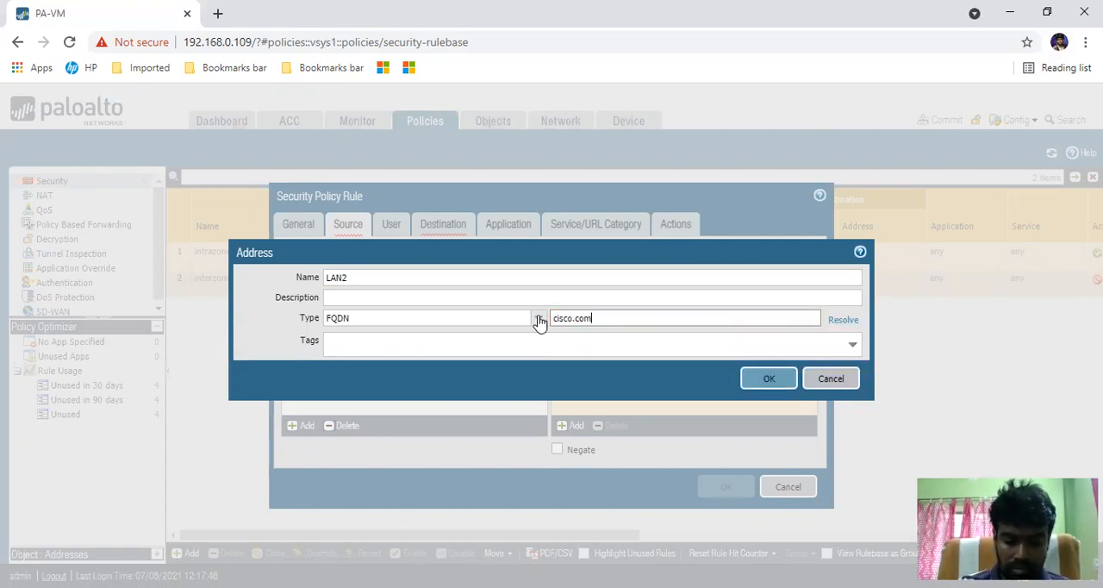
{"action": "left_click", "coordinate": [843, 320]}
- Replace the LAN2 domain name with paloalto.com and resolve it
{"action": "left_click_drag", "start_coordinate": [600, 318], "coordinate": [539, 322]}
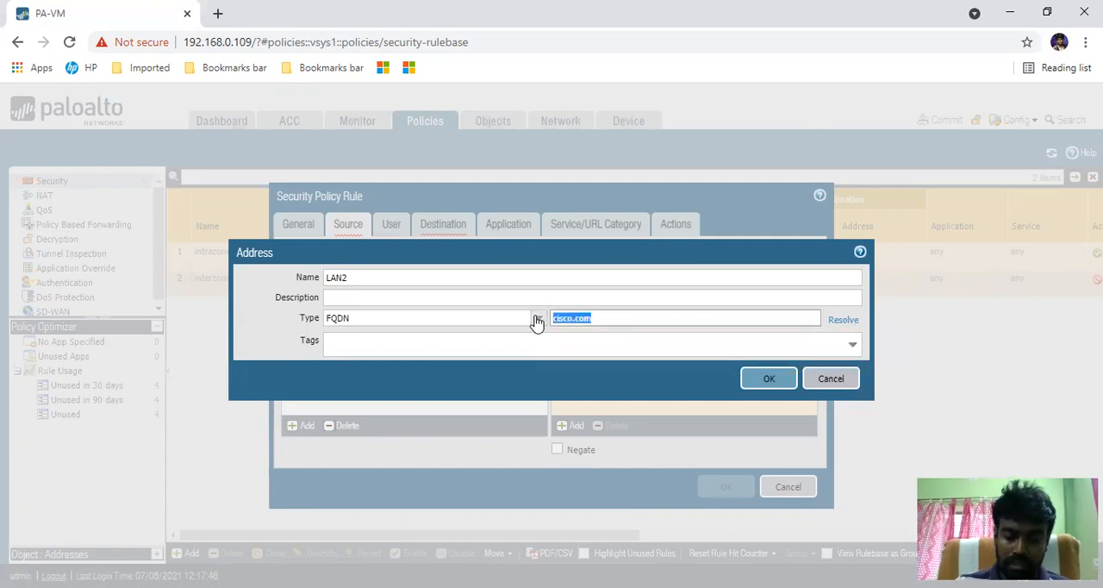
{"action": "type", "text": "p"}
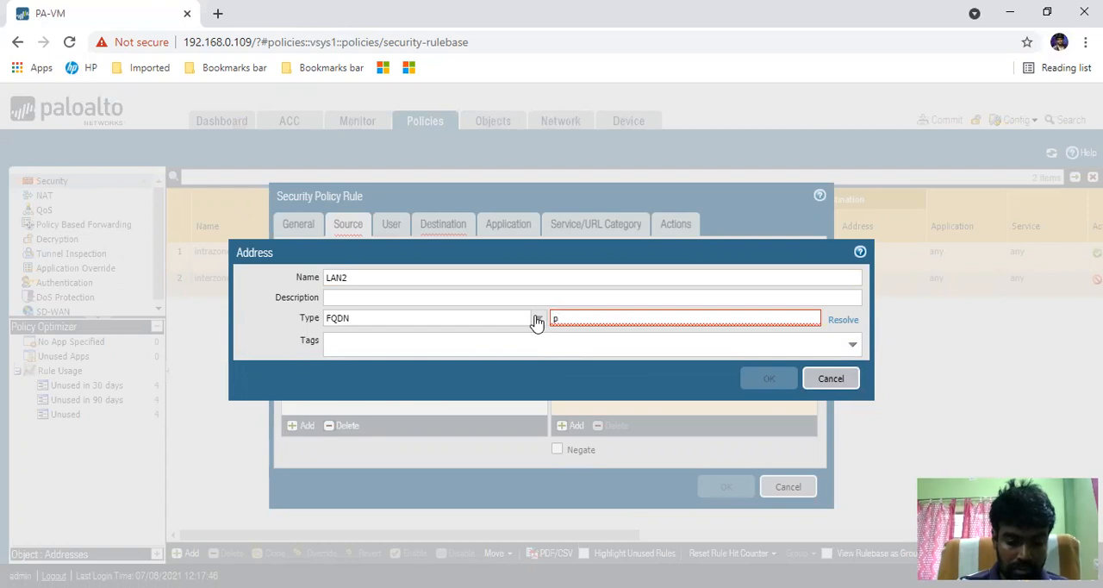
{"action": "type", "text": "aloal"}
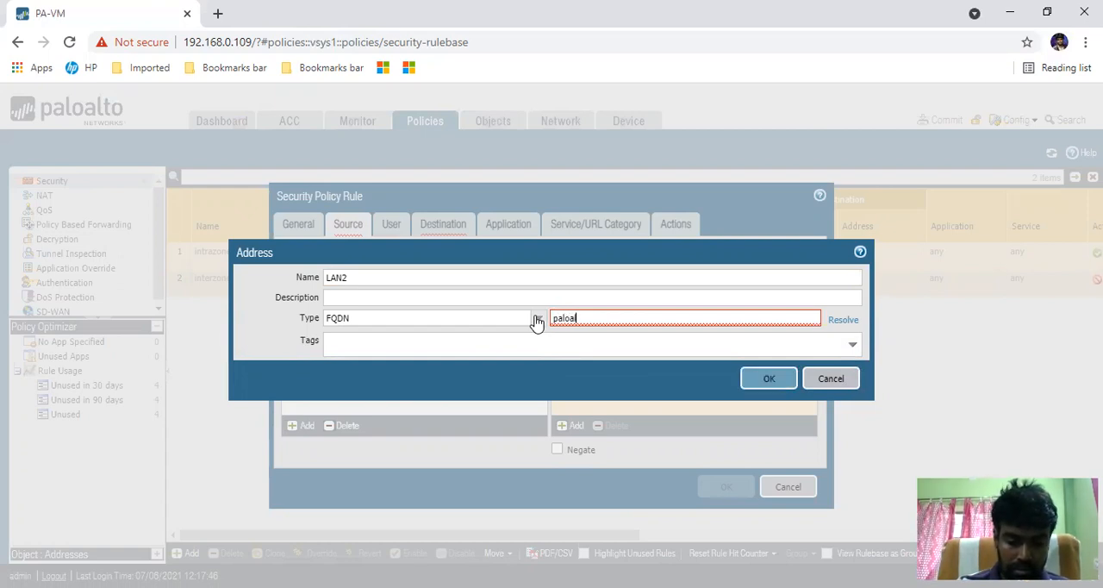
{"action": "type", "text": "to.com"}
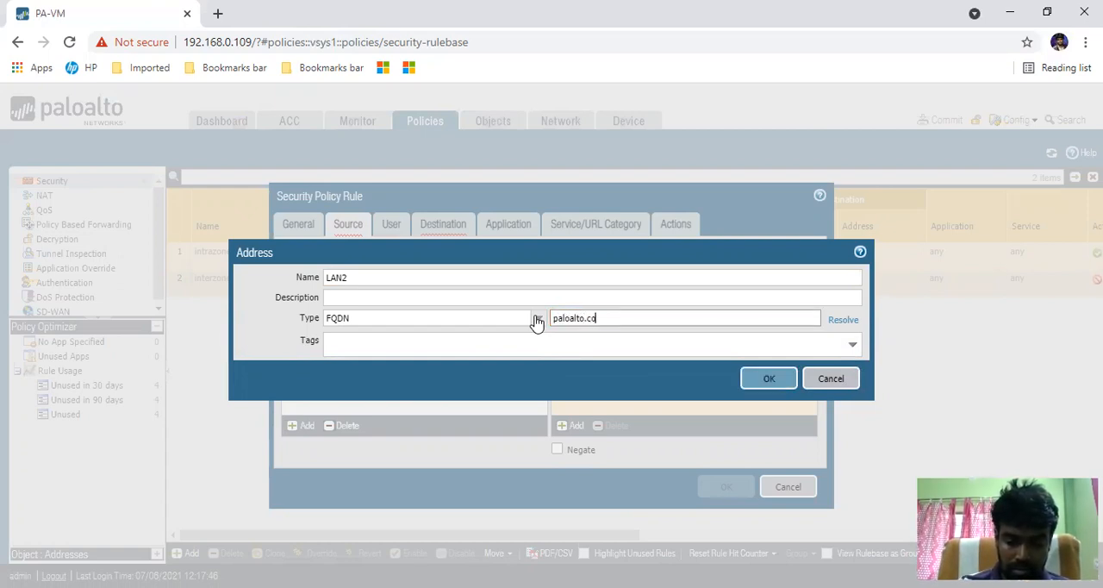
{"action": "left_click", "coordinate": [848, 323]}
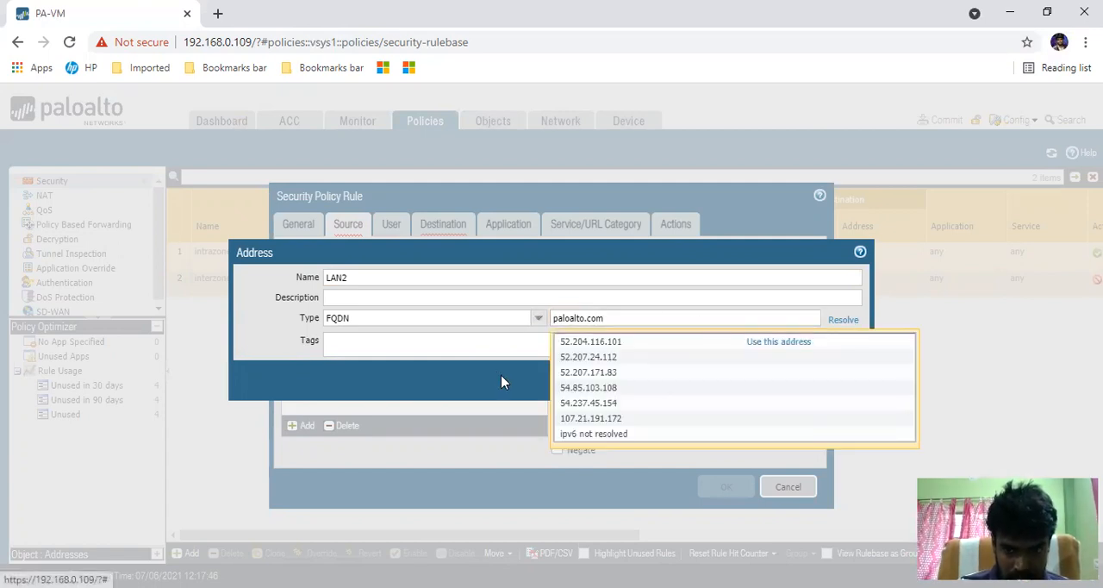
{"action": "left_click", "coordinate": [261, 352]}
{"action": "left_click_drag", "start_coordinate": [614, 322], "coordinate": [555, 334]}
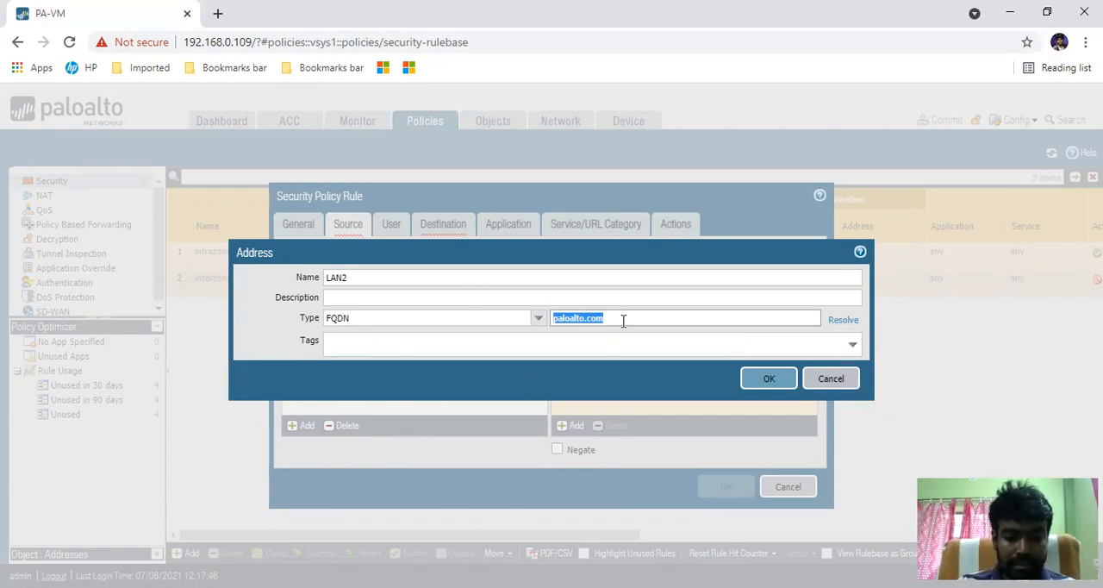
{"action": "type", "text": "20.0.0.0/24"}
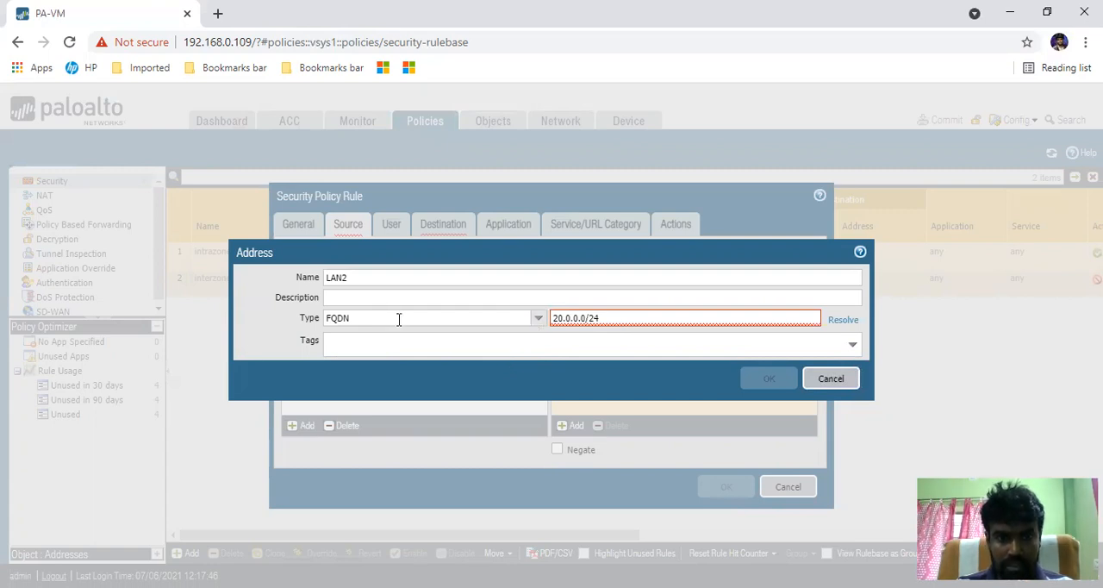
{"action": "left_click", "coordinate": [538, 321]}
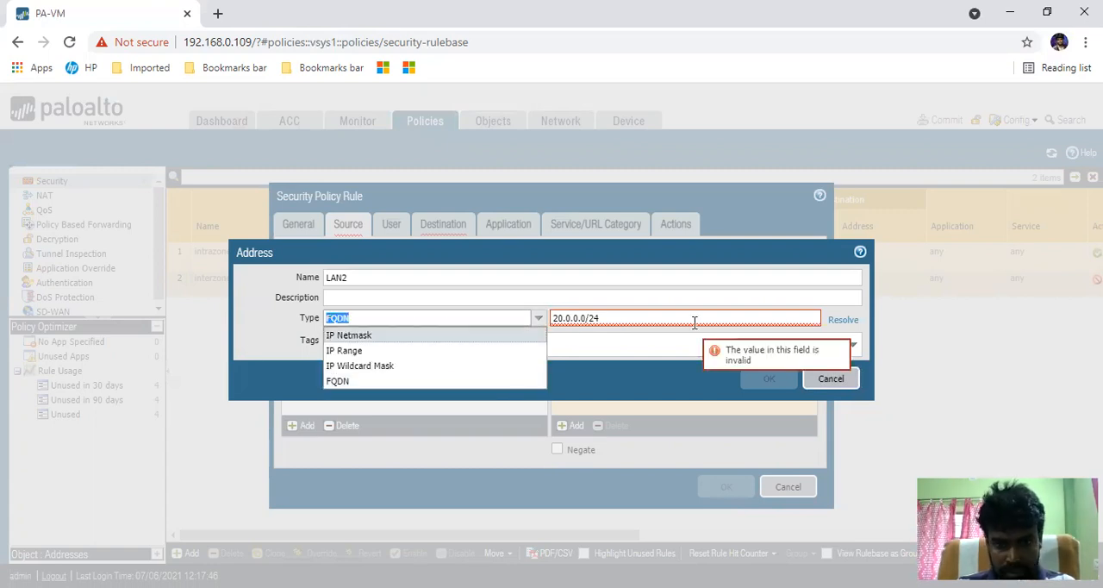
{"action": "left_click_drag", "start_coordinate": [695, 321], "coordinate": [463, 318]}
{"action": "key", "text": "BackSpace"}
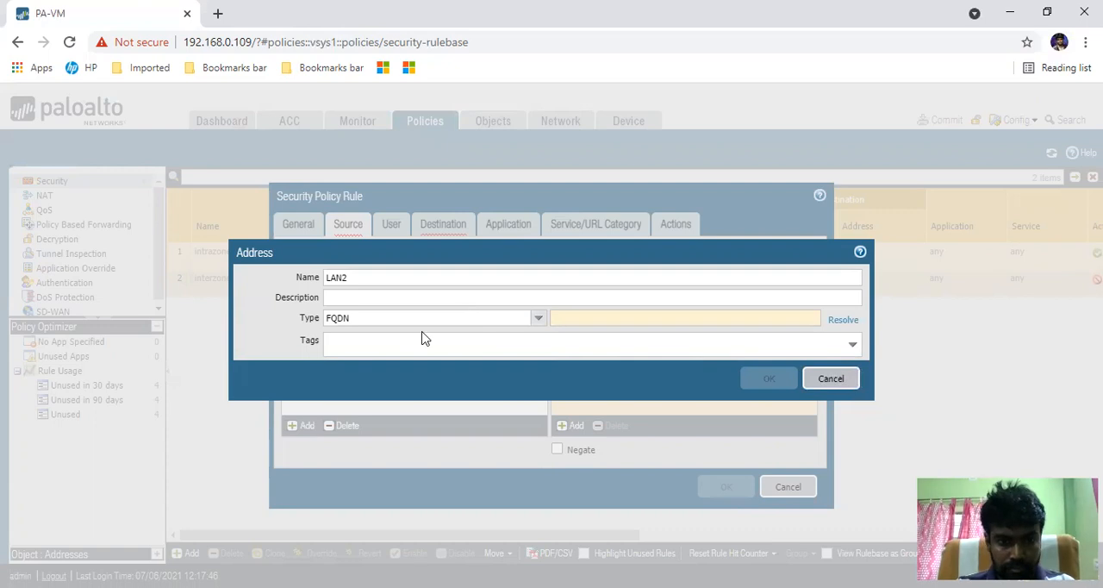
- Set the LAN2 address type to IP Netmask with 10.10.0.0/24 and save it as the rule's source address
{"action": "left_click", "coordinate": [464, 321]}
{"action": "left_click", "coordinate": [362, 335]}
{"action": "left_click", "coordinate": [616, 318]}
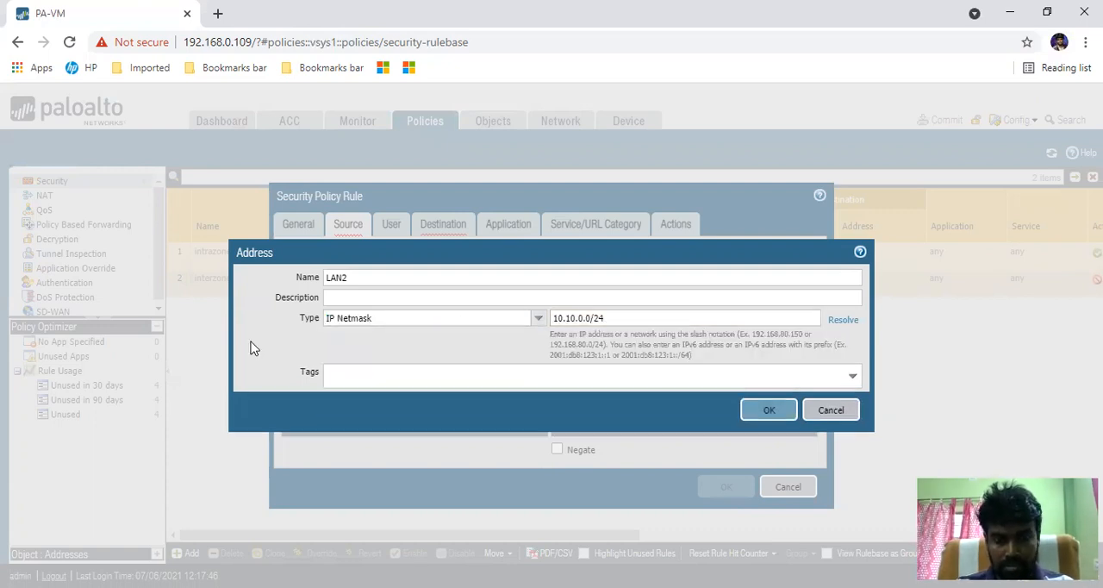
{"action": "left_click", "coordinate": [764, 409]}
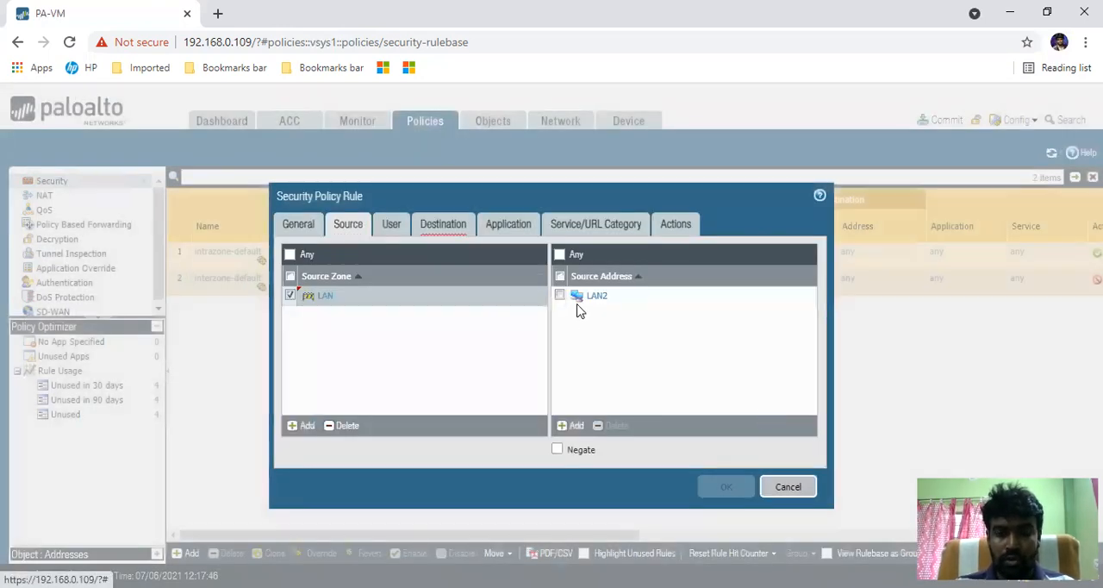
{"action": "left_click", "coordinate": [576, 427]}
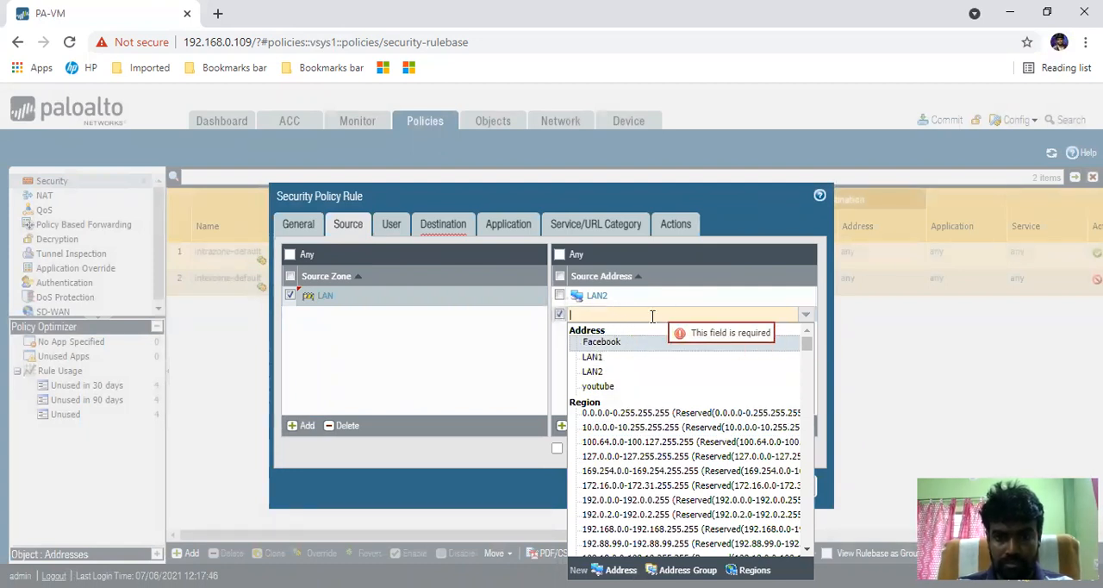
{"action": "left_click", "coordinate": [413, 354]}
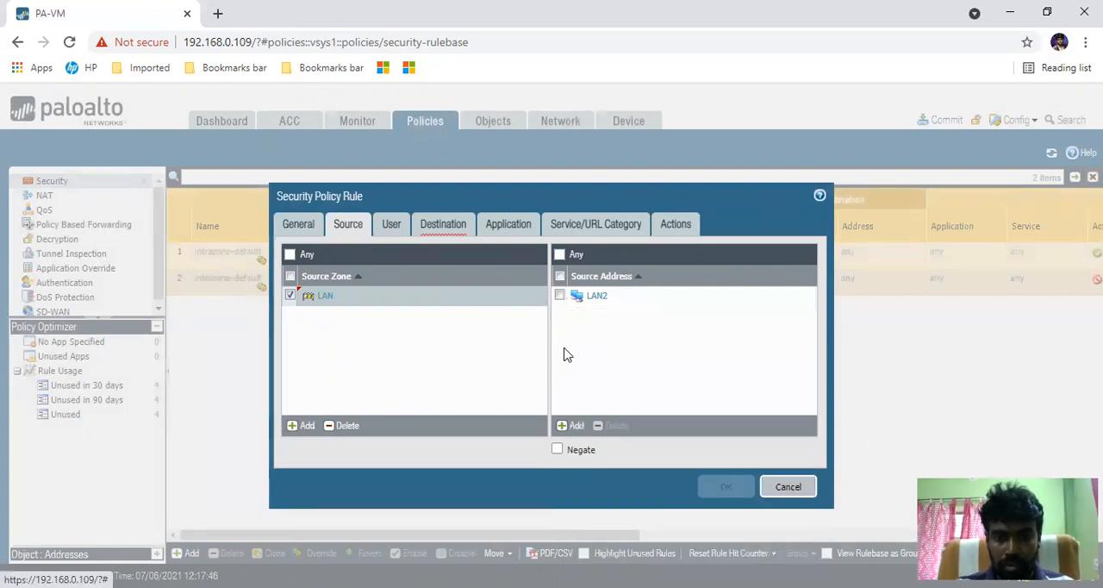
- Try out a new source user entry for the rule and discard the entry
{"action": "left_click", "coordinate": [392, 225]}
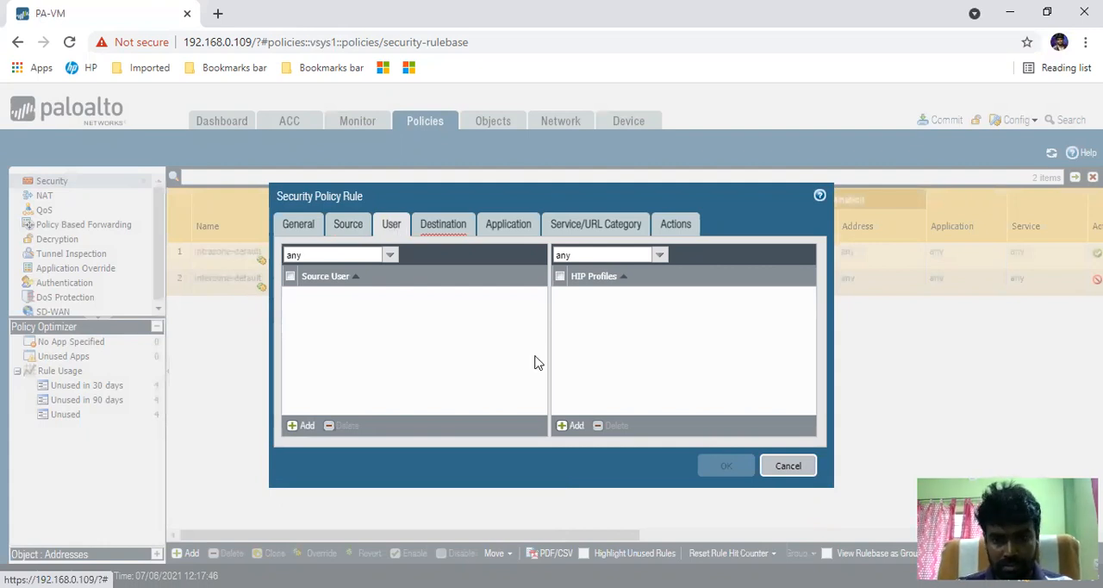
{"action": "left_click", "coordinate": [309, 425]}
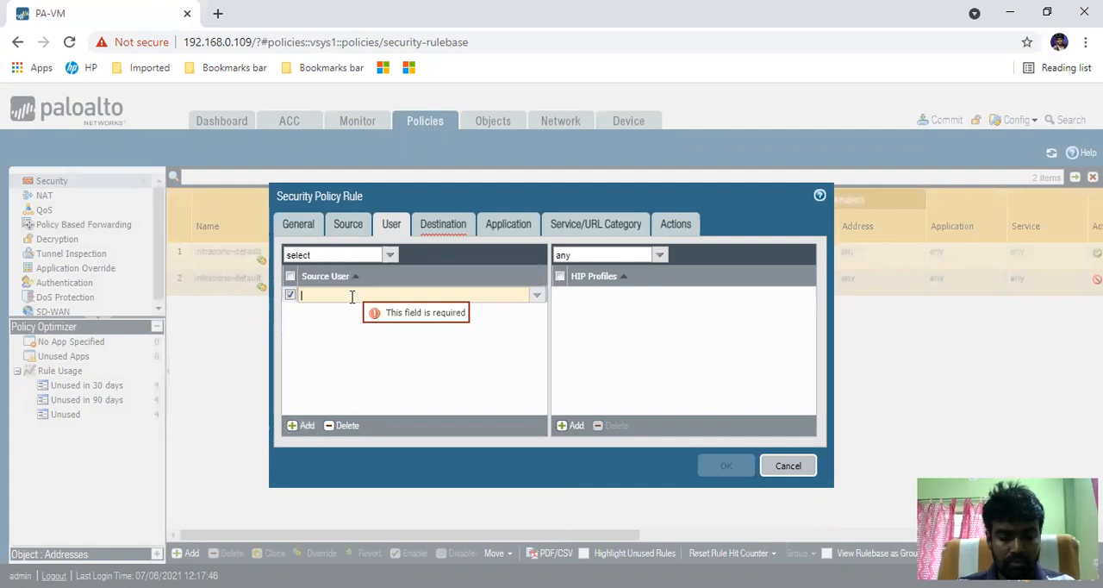
{"action": "type", "text": "user"}
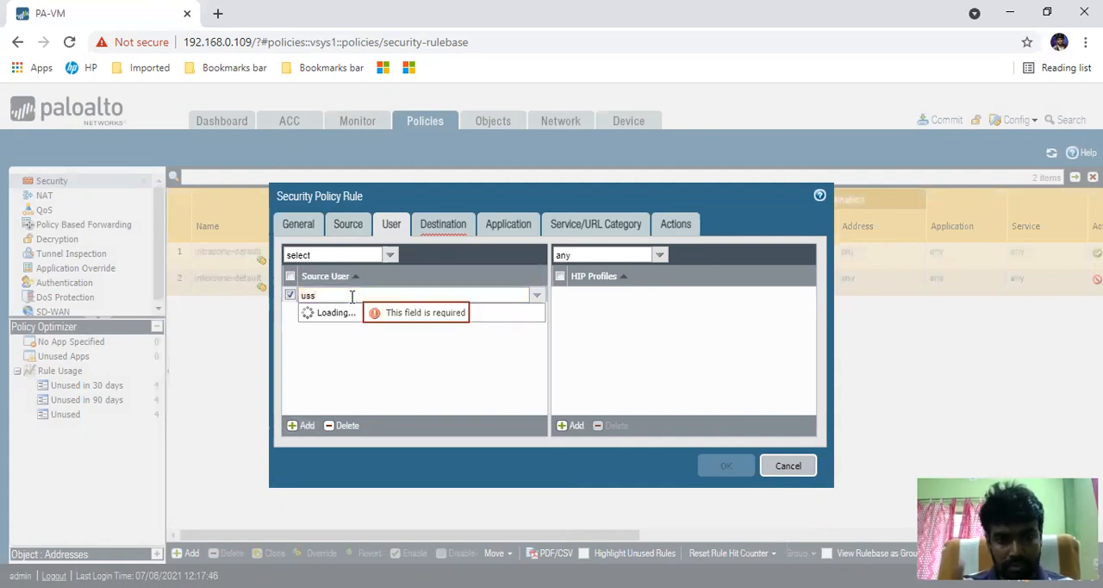
{"action": "key", "text": "BackSpace"}
{"action": "key", "text": "BackSpace"}
{"action": "key", "text": "BackSpace"}
{"action": "key", "text": "BackSpace"}
{"action": "type", "text": "gr"}
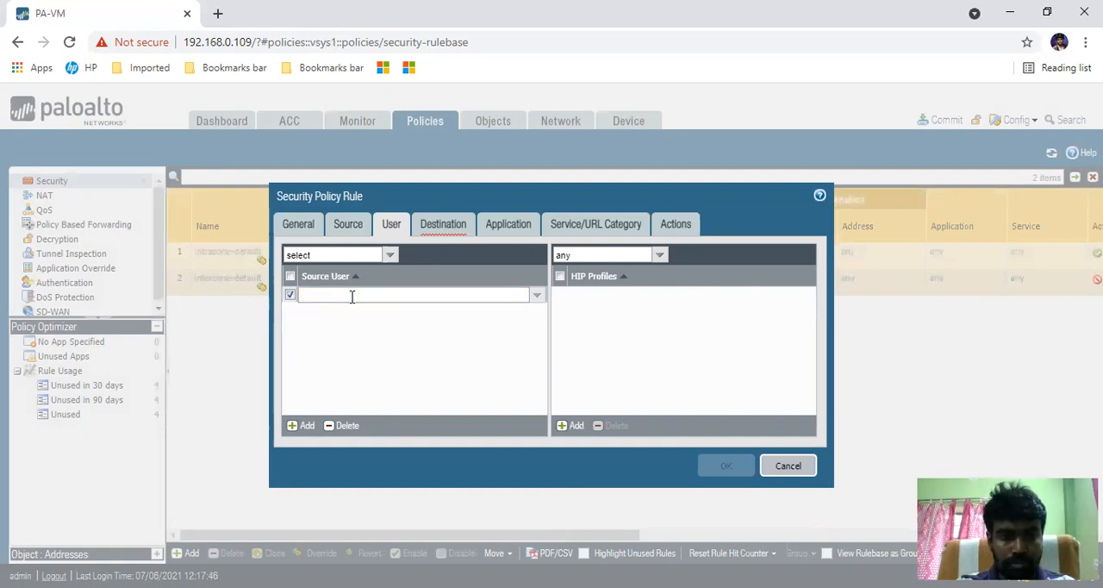
{"action": "left_click", "coordinate": [367, 385]}
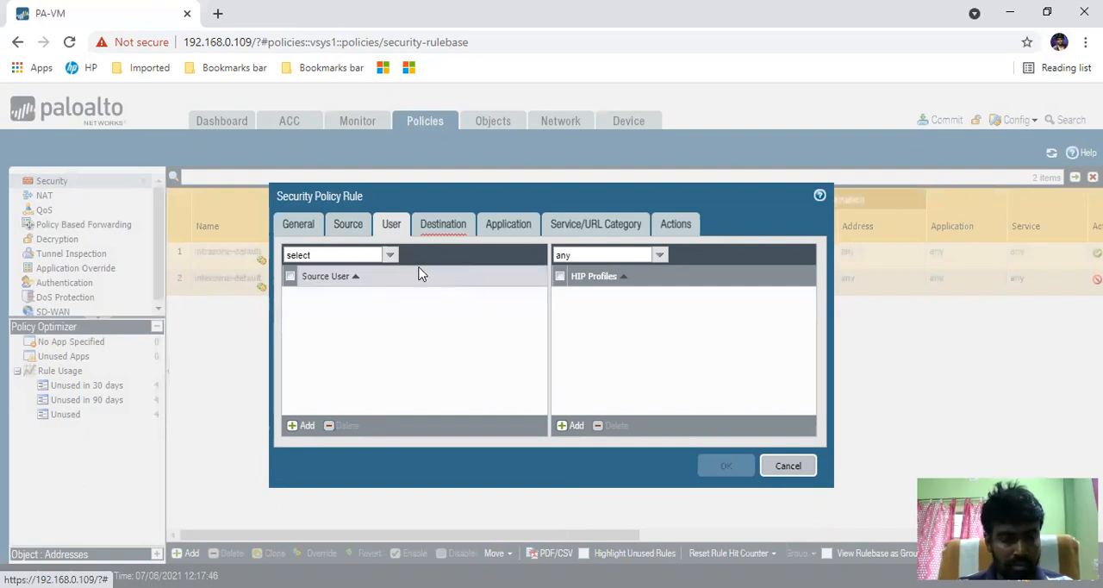
- Add WAN as the rule's destination zone
{"action": "left_click", "coordinate": [445, 231]}
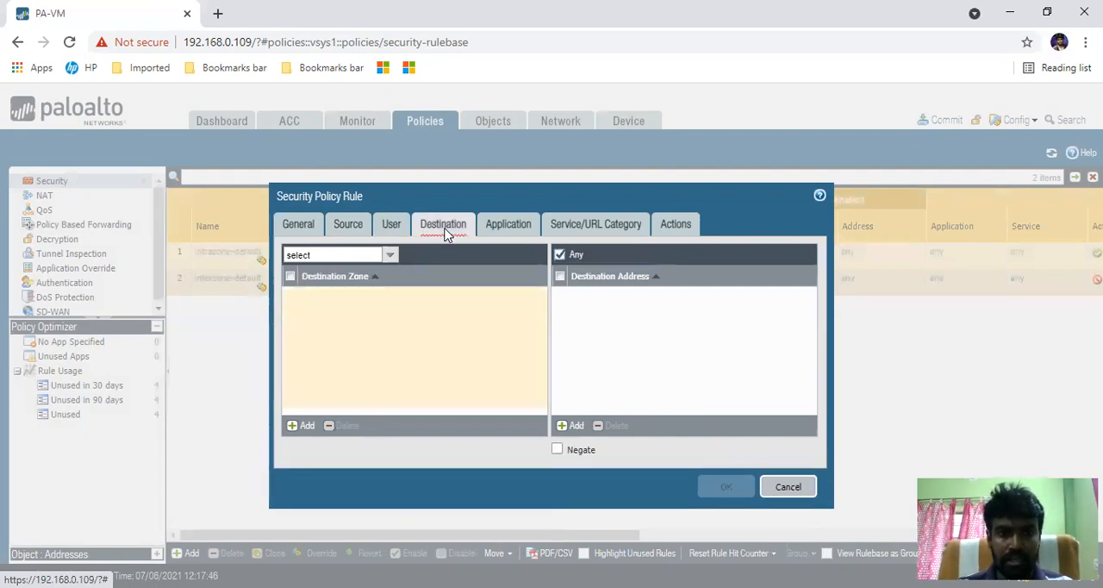
{"action": "left_click", "coordinate": [295, 426]}
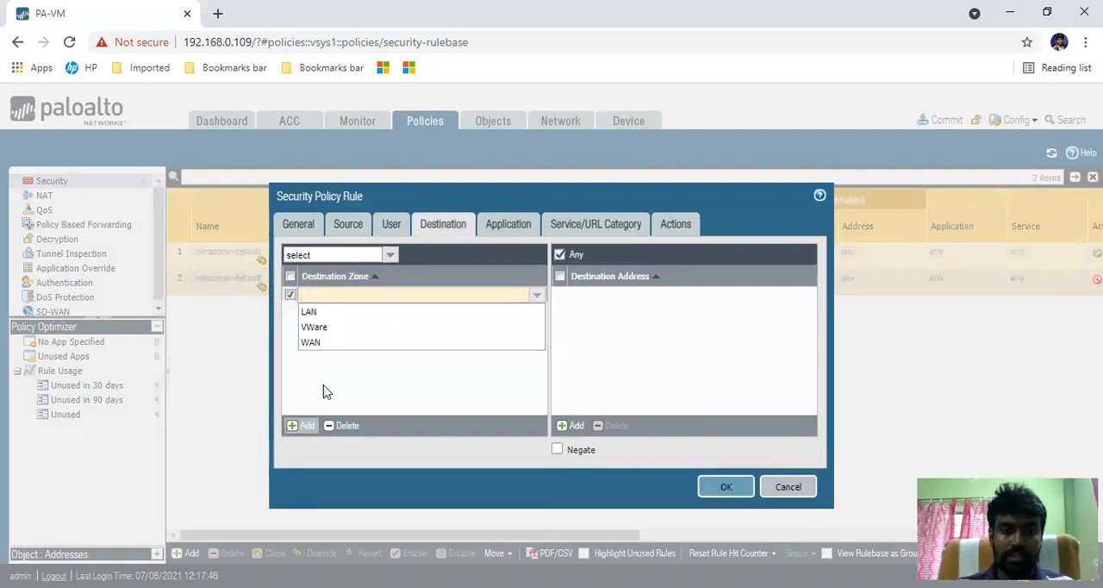
{"action": "left_click", "coordinate": [315, 344]}
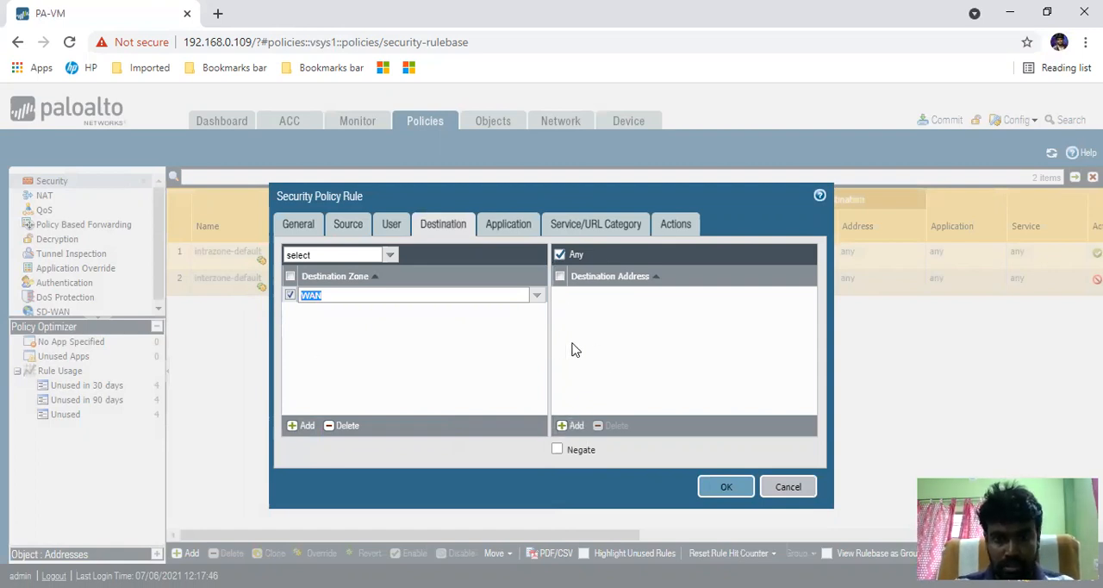
{"action": "left_click", "coordinate": [609, 345]}
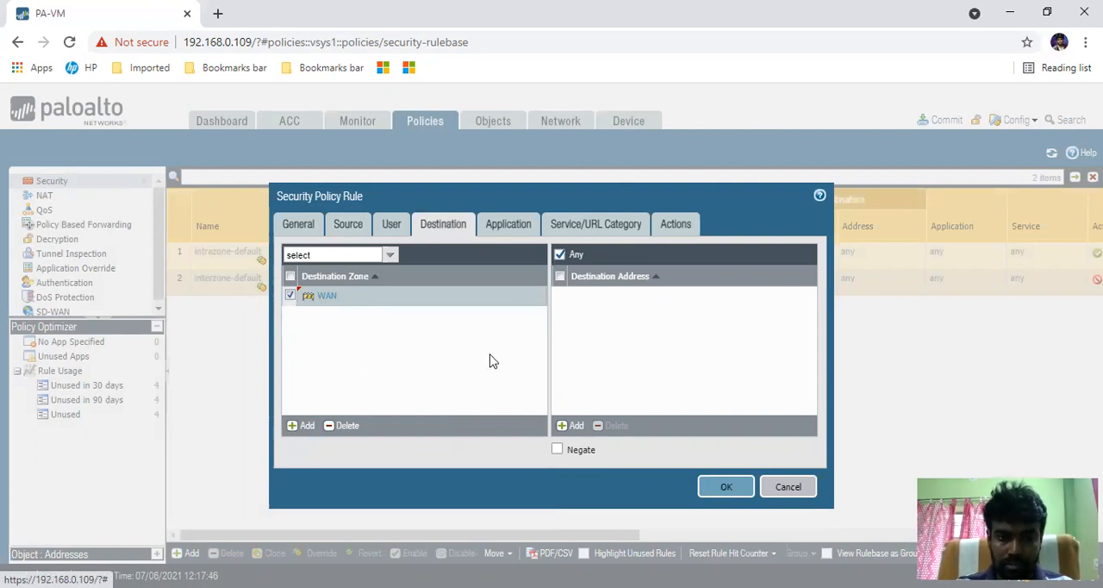
- Add the ssl application to the security rule
{"action": "left_click", "coordinate": [511, 223]}
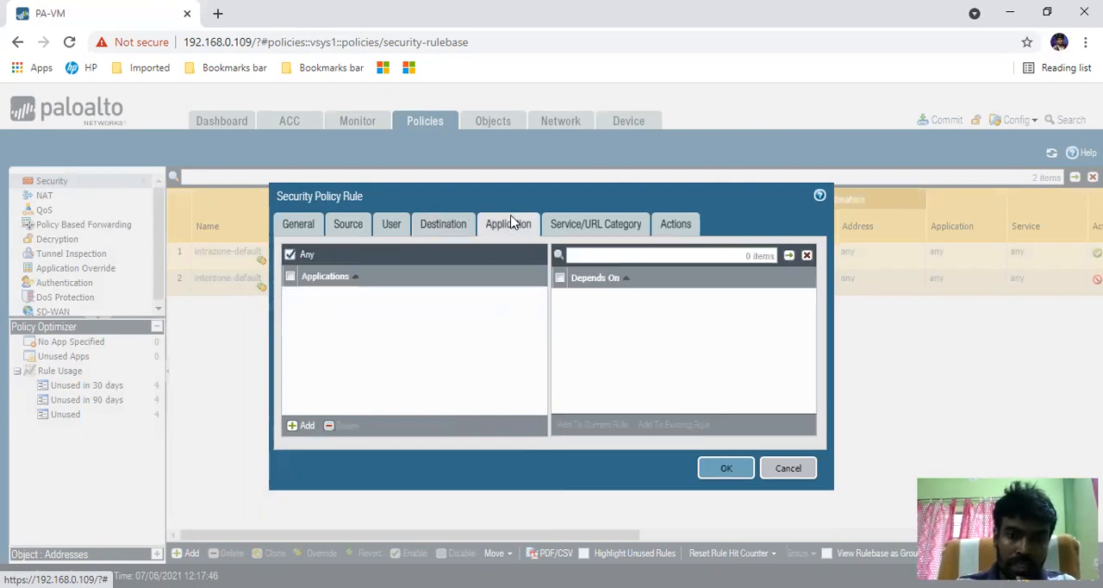
{"action": "left_click", "coordinate": [303, 425]}
{"action": "type", "text": "ssl"}
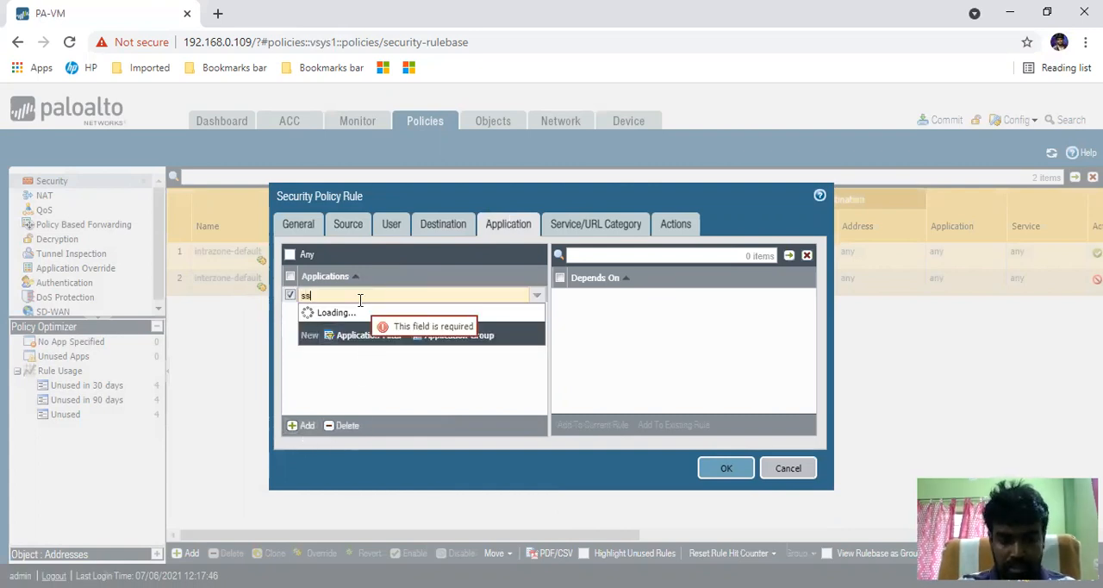
{"action": "type", "text": "s"}
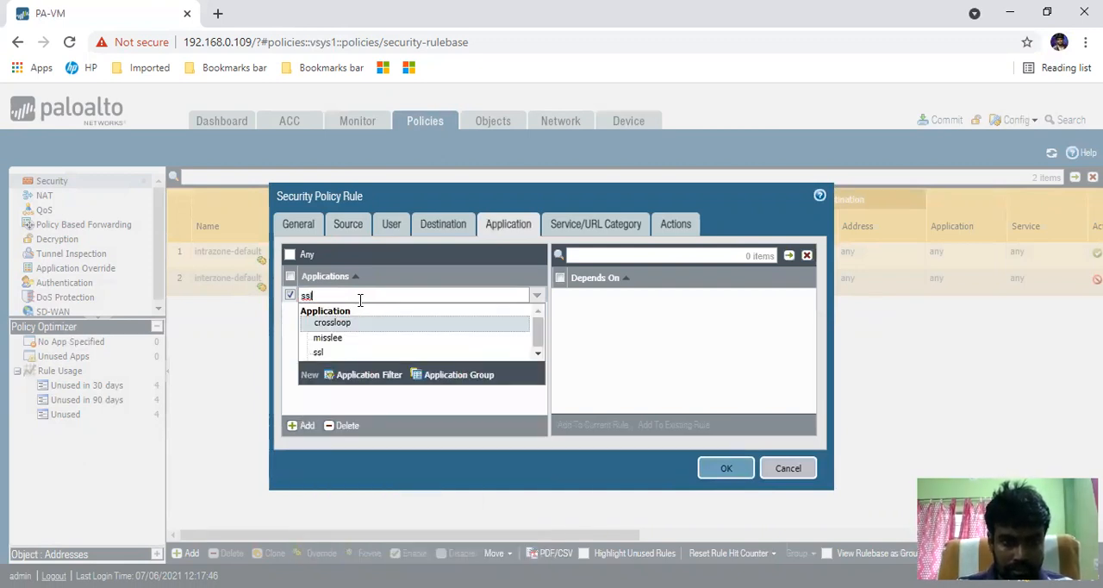
{"action": "left_click", "coordinate": [326, 353]}
- Search the applications for rdp and add ms-rdp to the security rule
{"action": "left_click", "coordinate": [303, 426]}
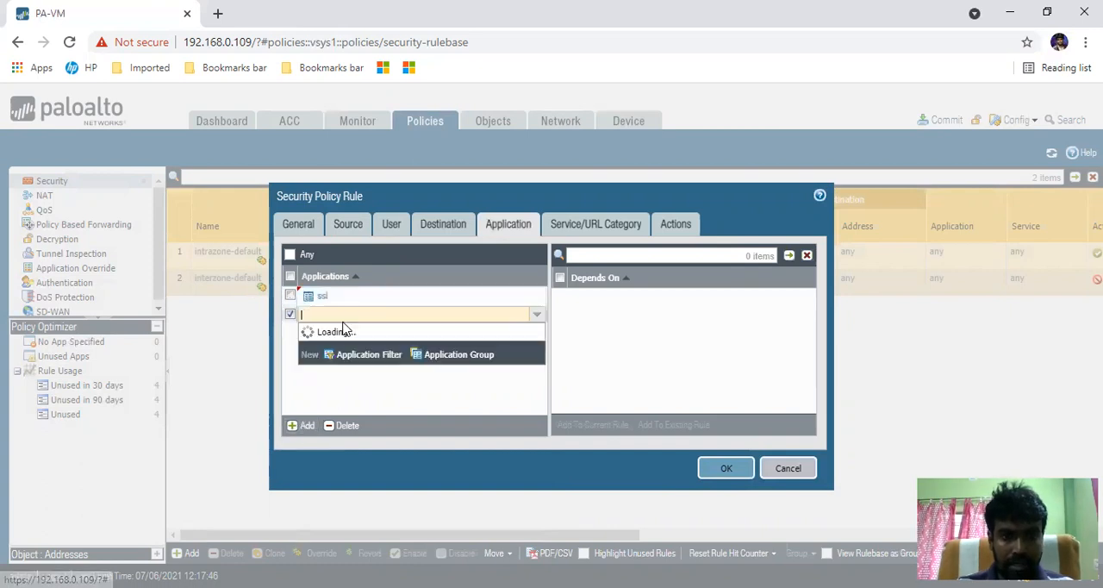
{"action": "type", "text": "dp"}
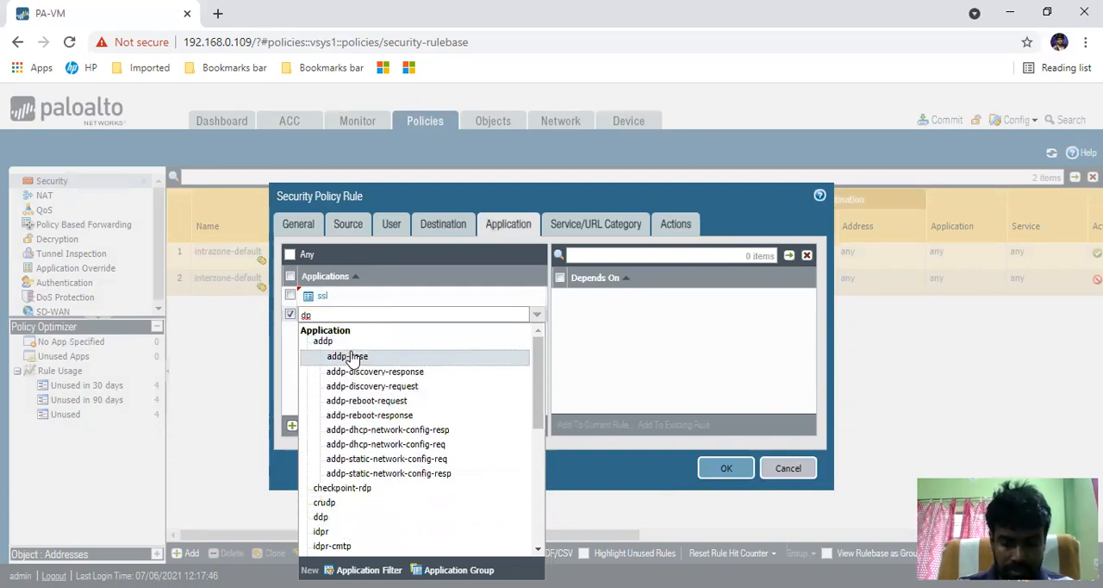
{"action": "key", "text": "BackSpace"}
{"action": "key", "text": "BackSpace"}
{"action": "type", "text": "rdp"}
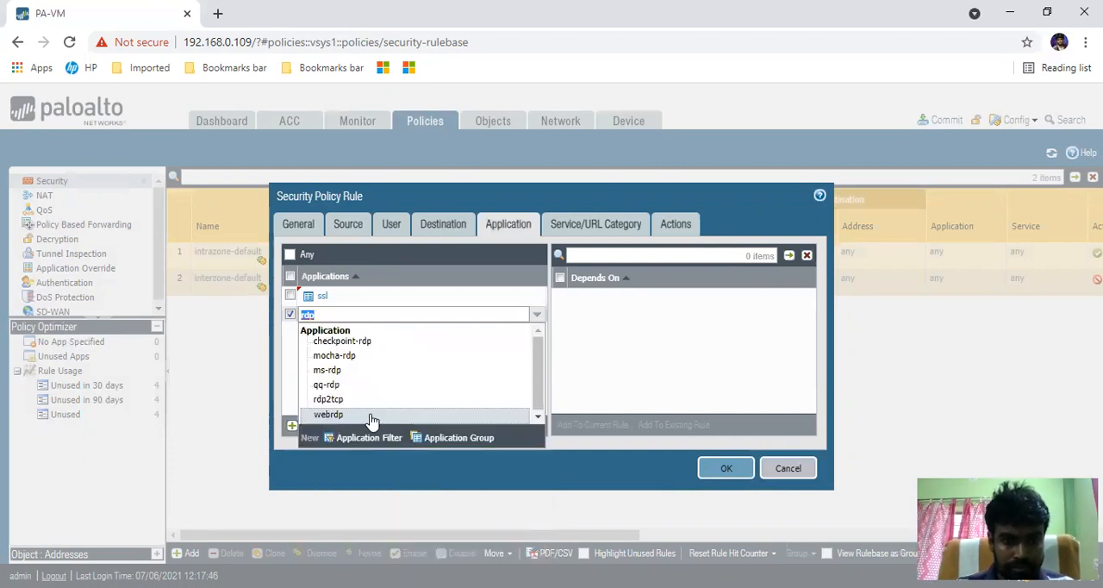
{"action": "left_click", "coordinate": [343, 371]}
{"action": "left_click", "coordinate": [359, 374]}
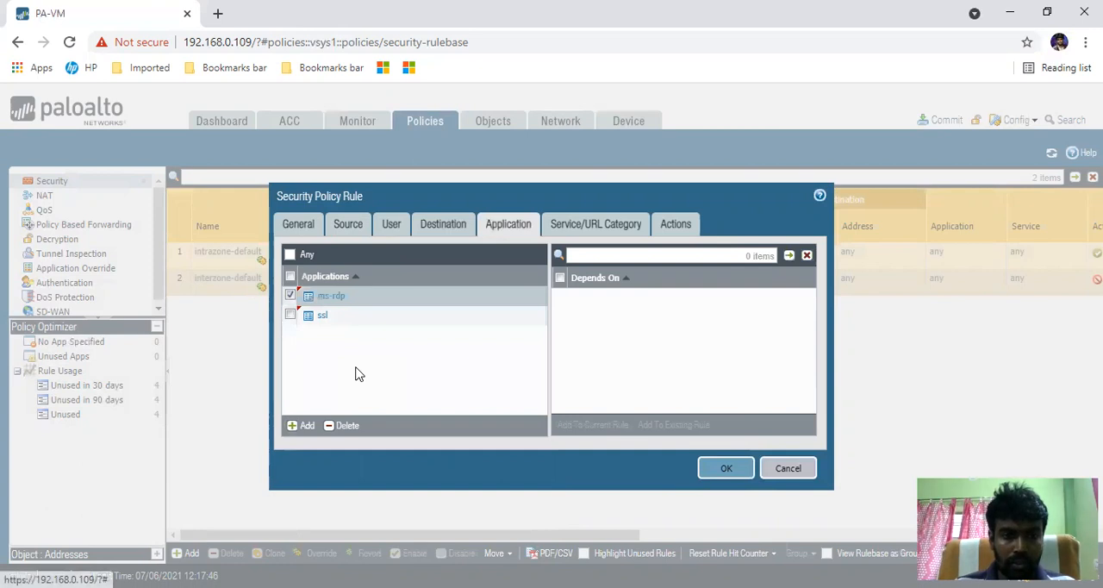
- Search the applications for sql and add mysql to the security rule
{"action": "left_click", "coordinate": [302, 425]}
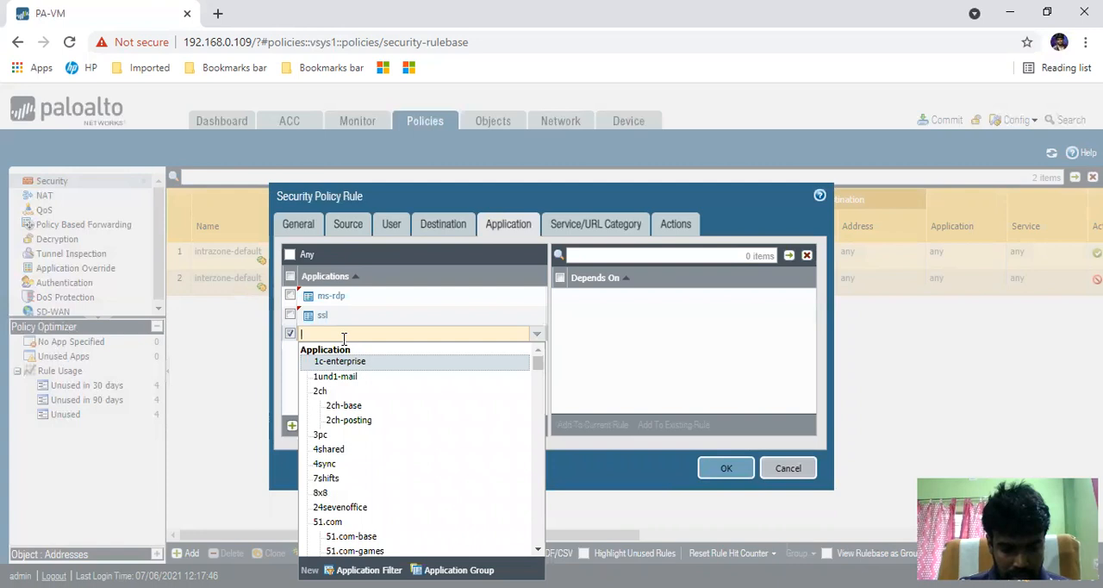
{"action": "type", "text": "sql"}
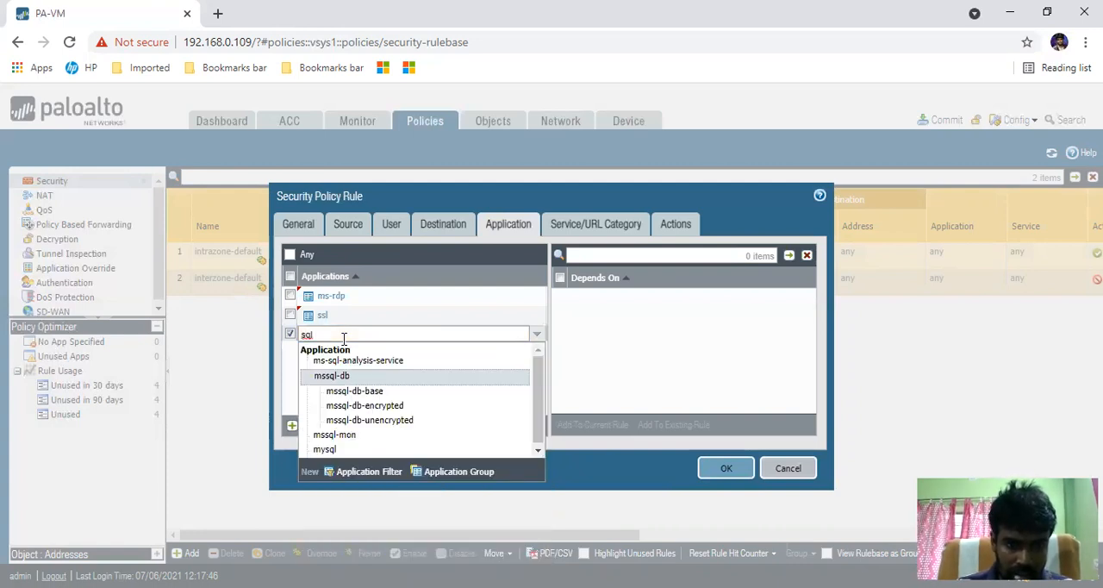
{"action": "left_click", "coordinate": [325, 448]}
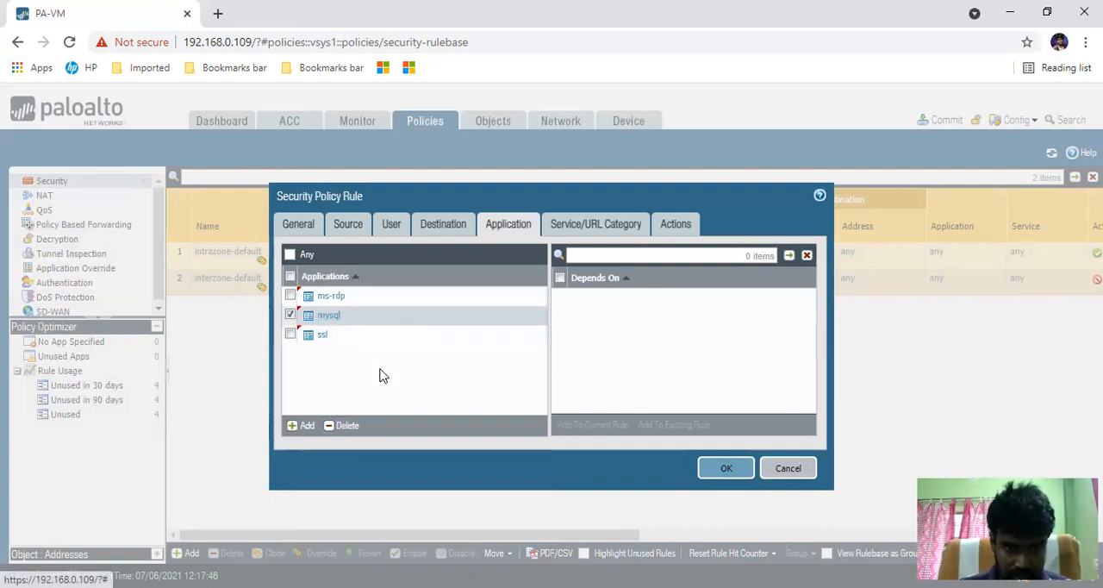
- Set the rule's service to application-default
{"action": "left_click", "coordinate": [587, 230]}
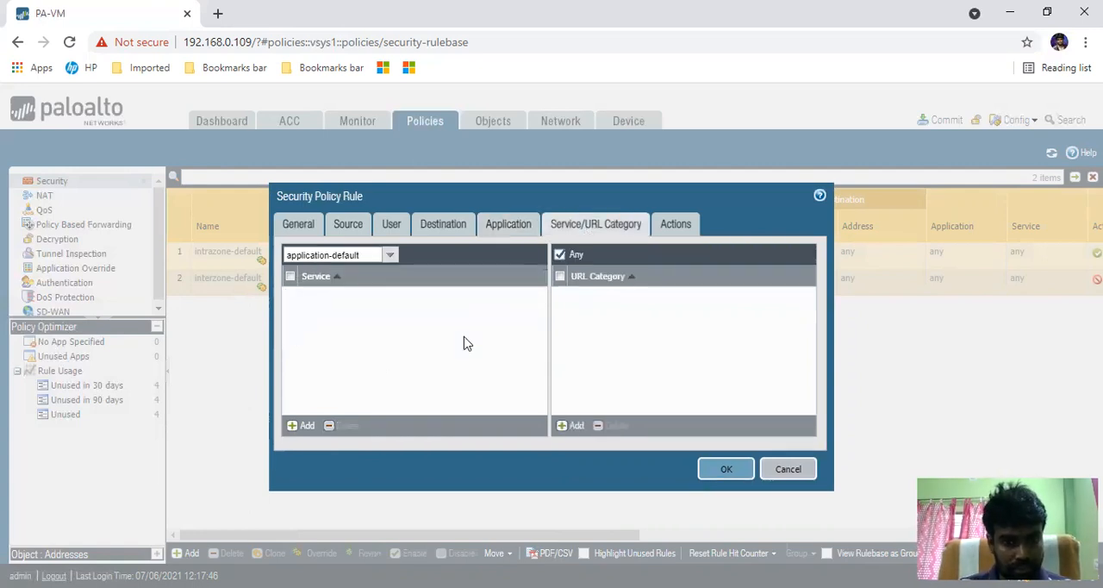
{"action": "left_click", "coordinate": [390, 255]}
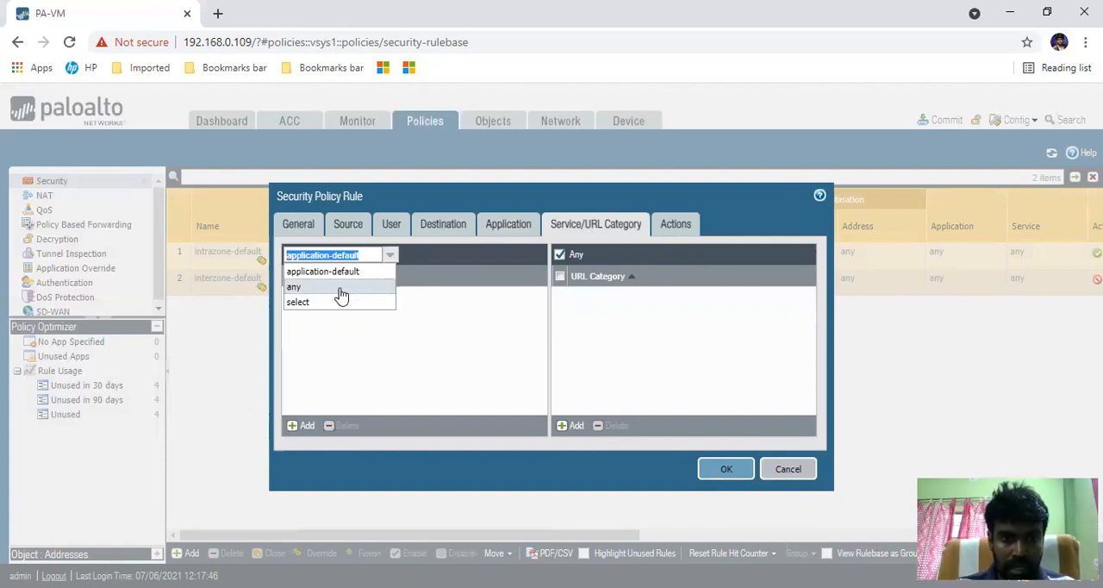
{"action": "left_click", "coordinate": [349, 273]}
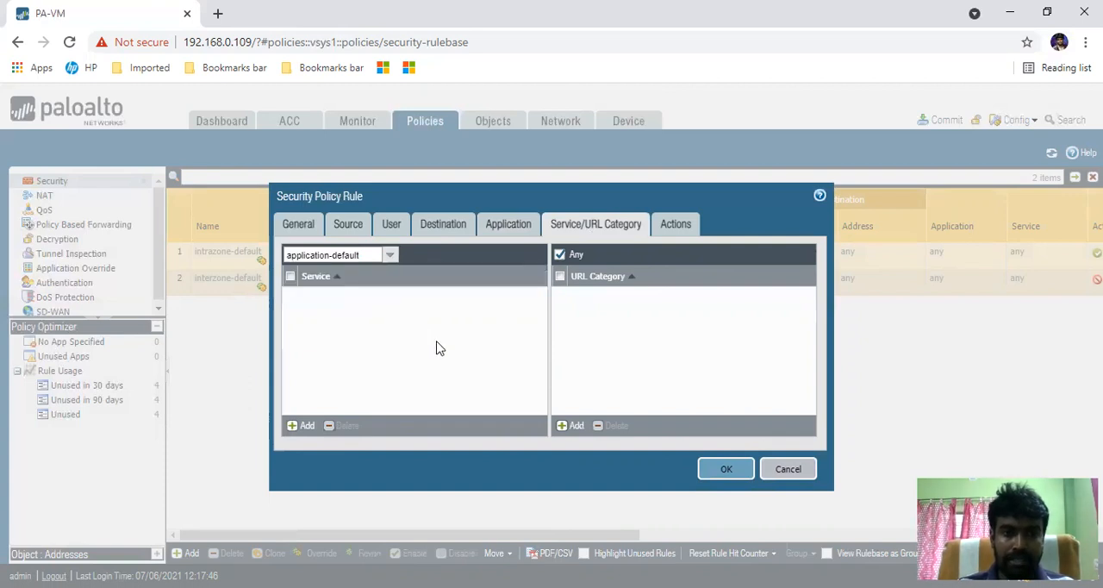
- Review the applications selected for the rule against its service setting
{"action": "left_click", "coordinate": [508, 225]}
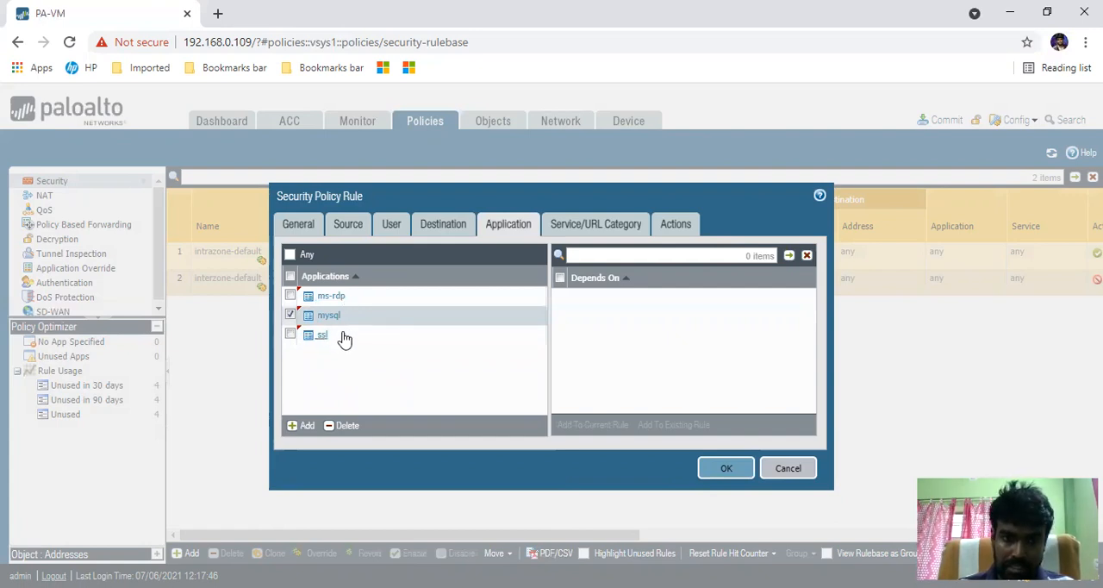
{"action": "left_click", "coordinate": [565, 225]}
{"action": "left_click", "coordinate": [344, 251]}
{"action": "left_click", "coordinate": [441, 343]}
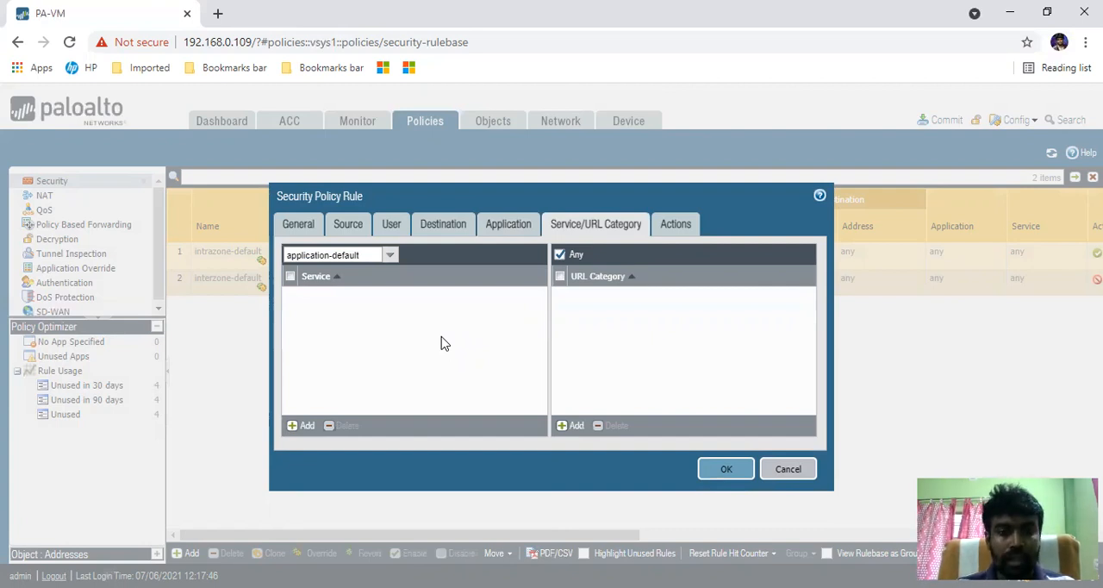
- Try the any service option on the rule and return the service to application-default
{"action": "left_click", "coordinate": [390, 255]}
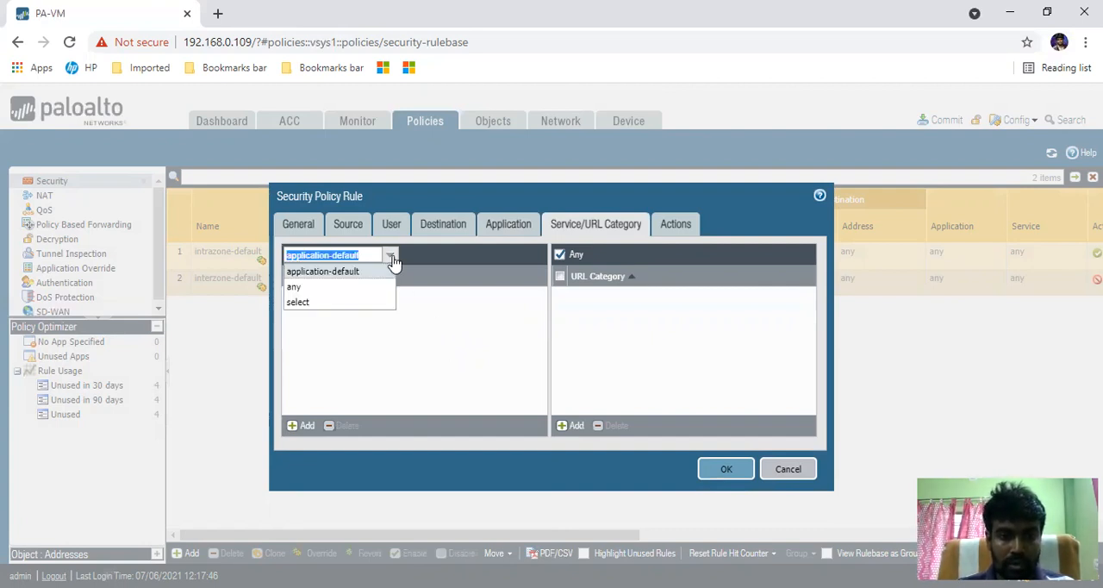
{"action": "left_click", "coordinate": [297, 290]}
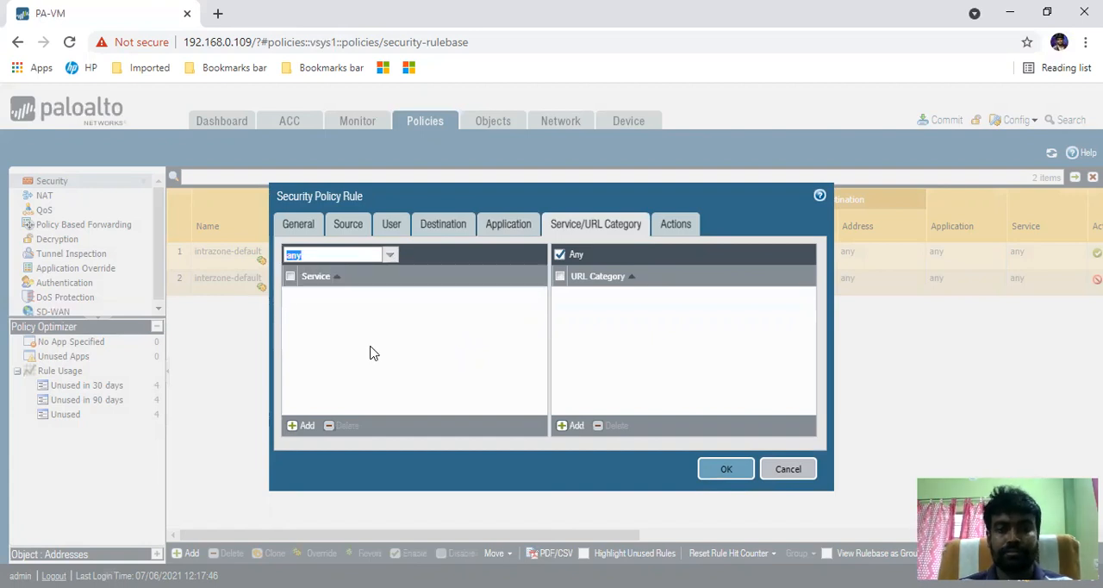
{"action": "left_click", "coordinate": [389, 255]}
{"action": "left_click", "coordinate": [336, 273]}
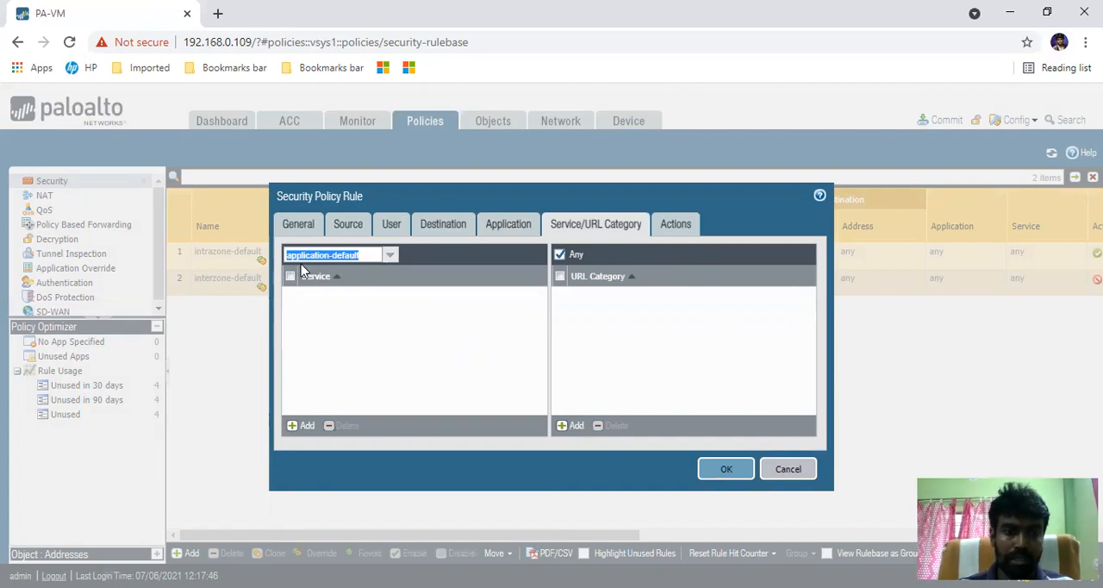
{"action": "left_click", "coordinate": [433, 328]}
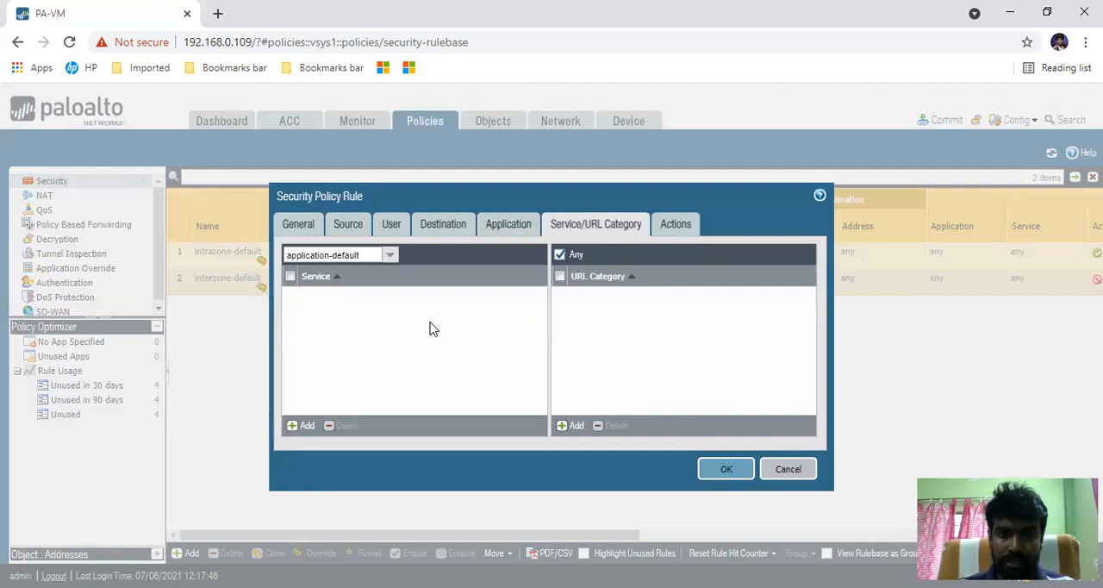
{"action": "left_click", "coordinate": [390, 256]}
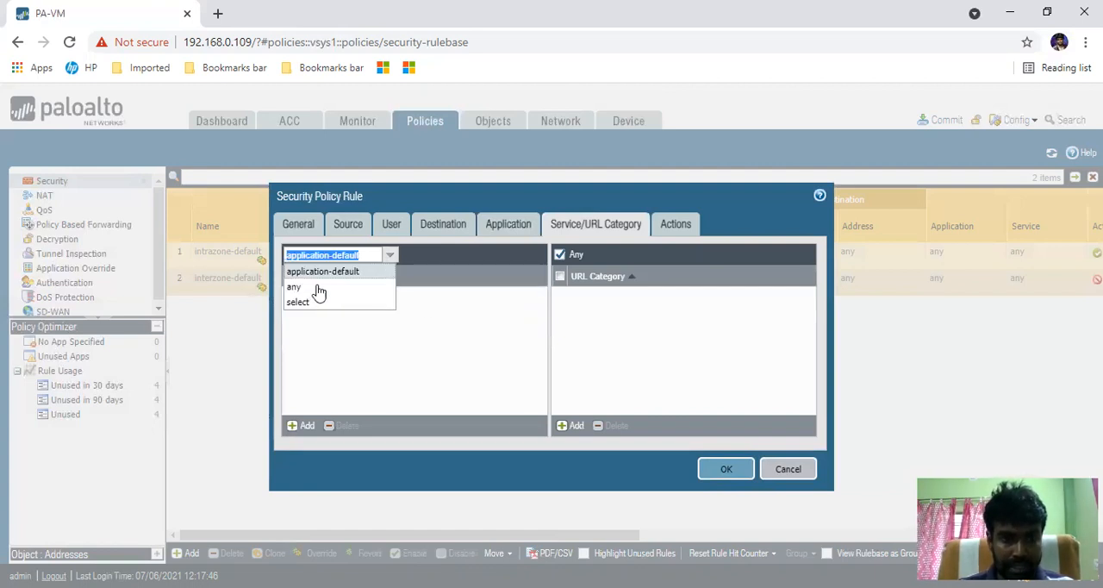
{"action": "left_click", "coordinate": [303, 289]}
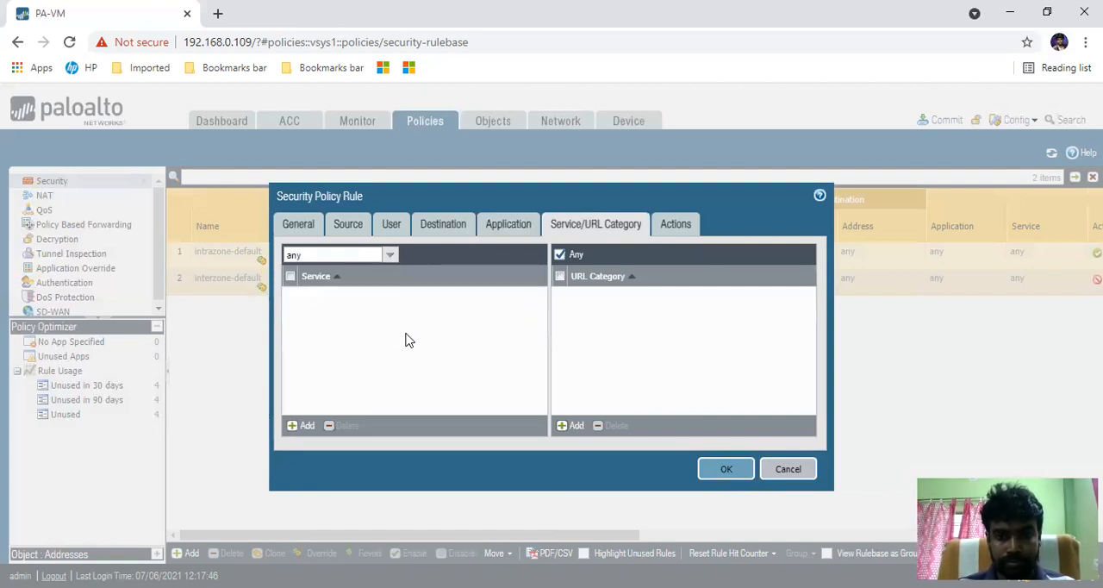
{"action": "left_click", "coordinate": [392, 256]}
{"action": "left_click", "coordinate": [326, 274]}
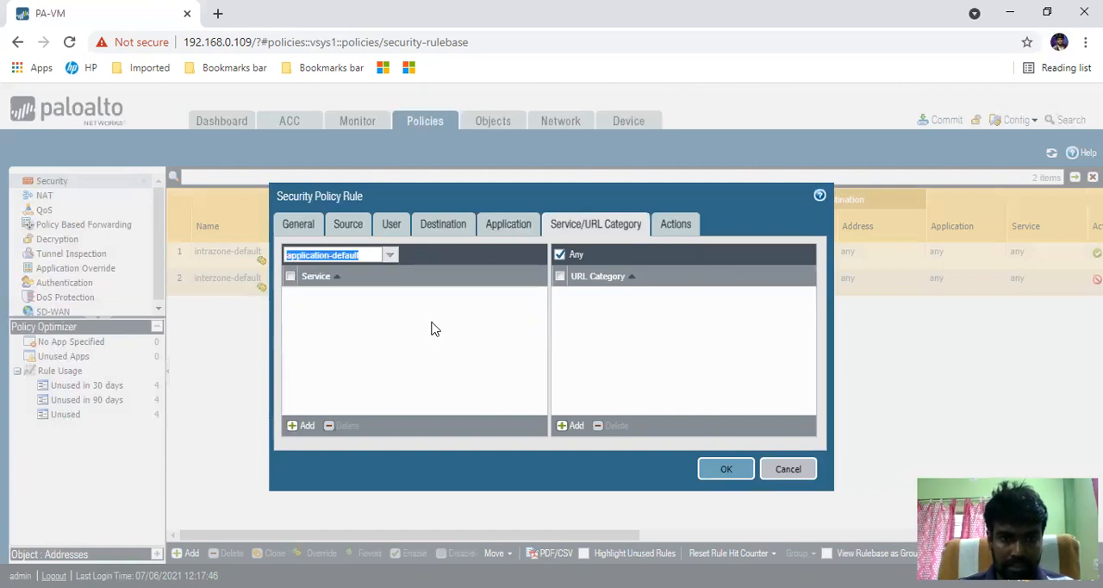
- Set the security rule's action to Allow
{"action": "left_click", "coordinate": [676, 225]}
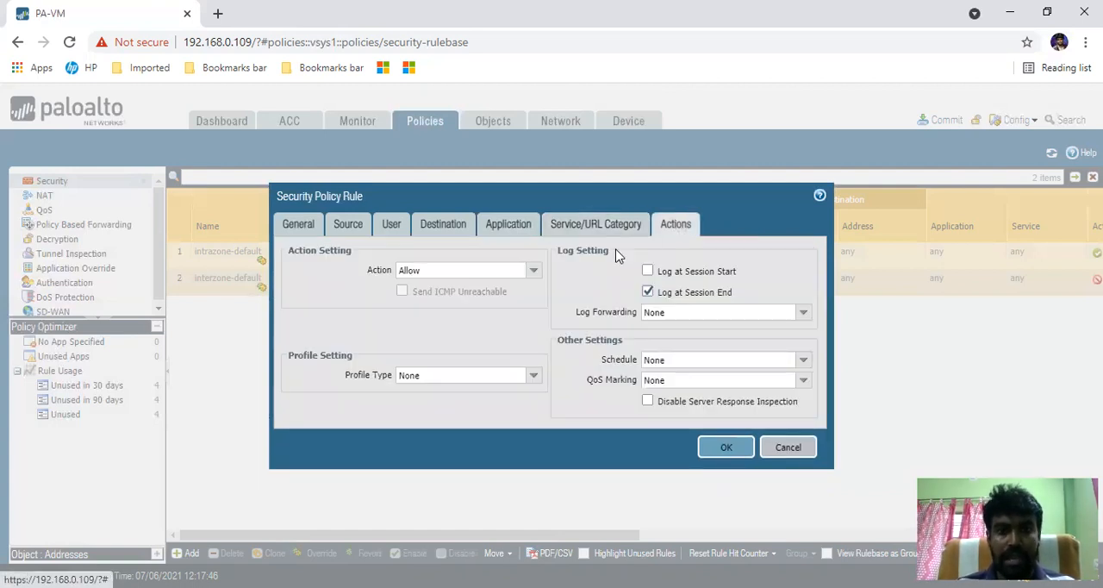
{"action": "left_click", "coordinate": [533, 269]}
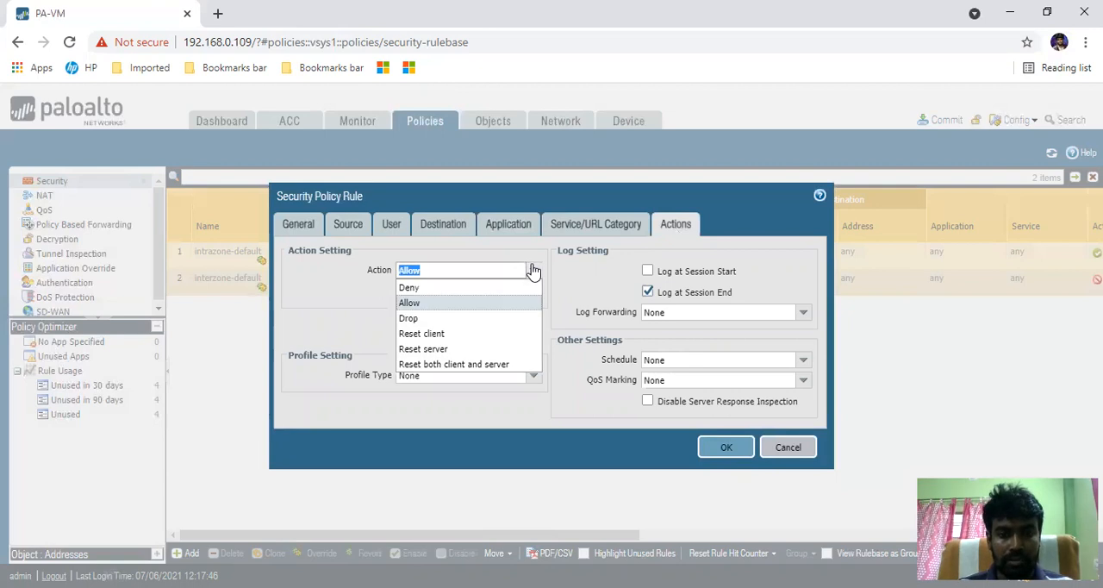
{"action": "left_click", "coordinate": [446, 308]}
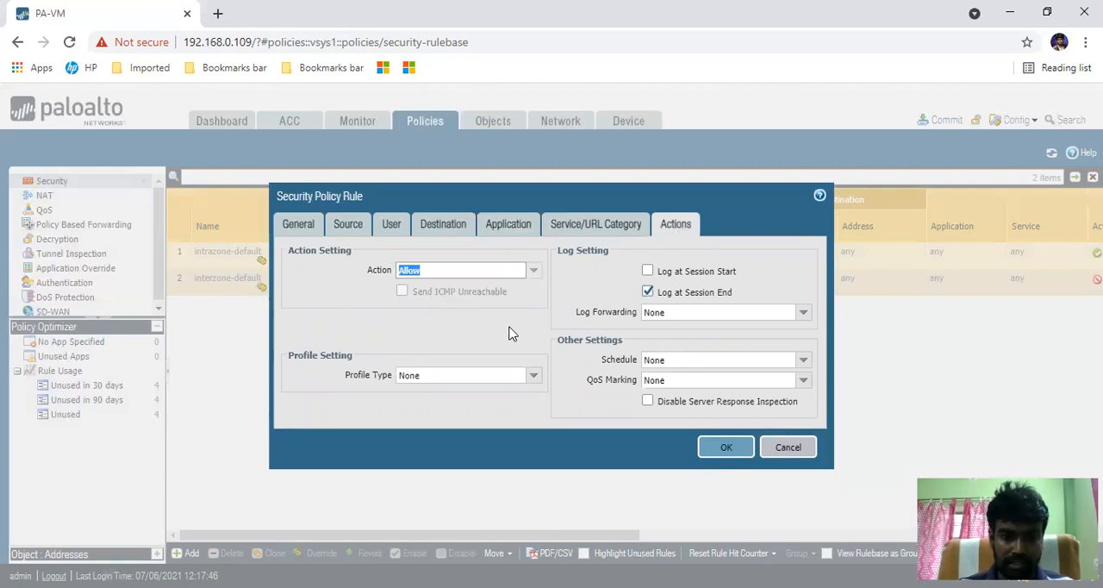
- Review the available rule actions and the log forwarding options without changing them
{"action": "left_click", "coordinate": [532, 270]}
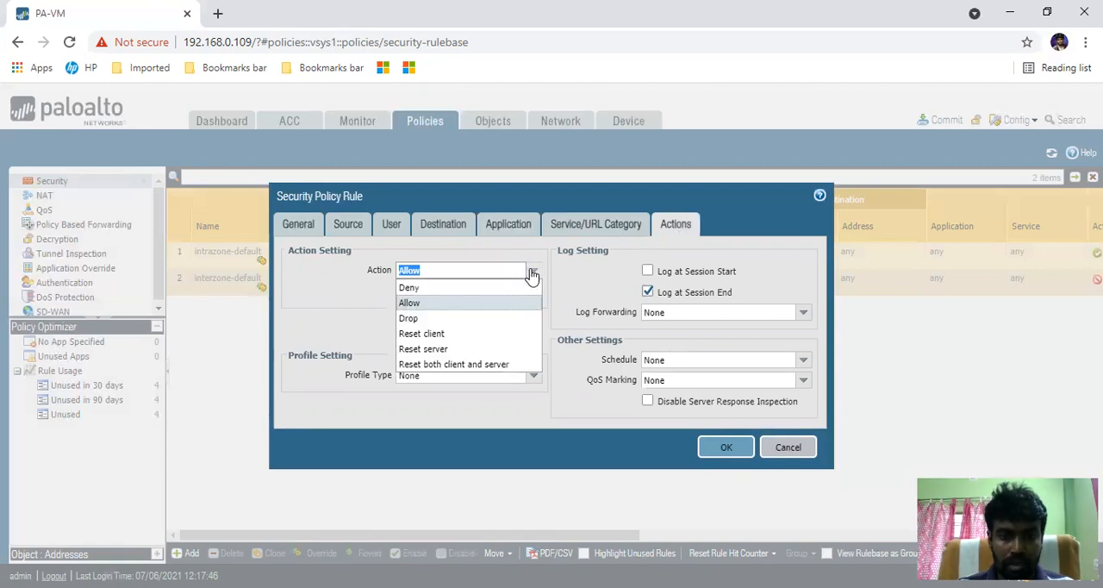
{"action": "left_click", "coordinate": [351, 310]}
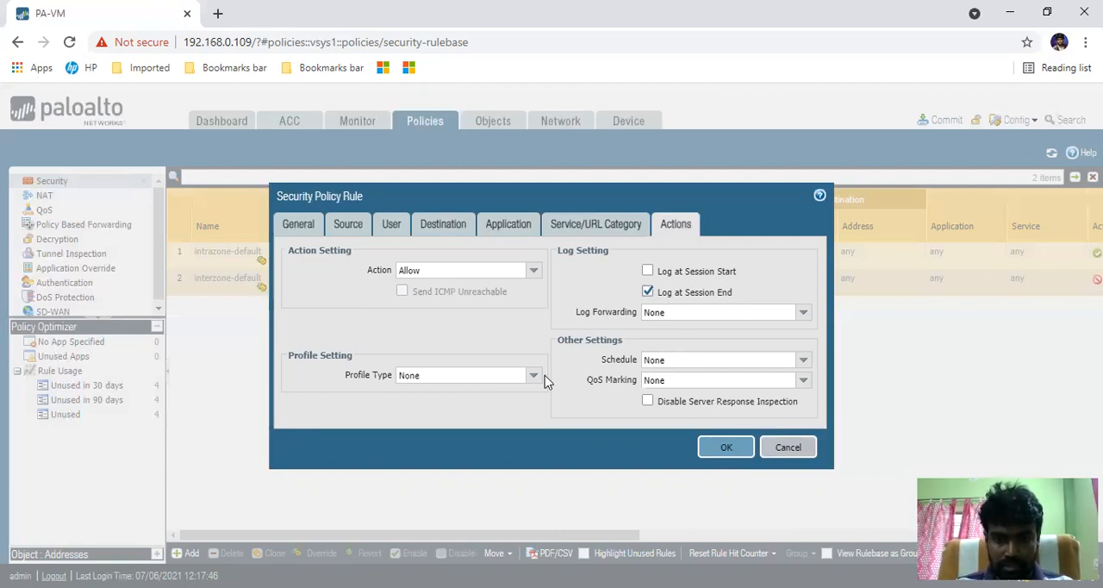
{"action": "left_click", "coordinate": [805, 315]}
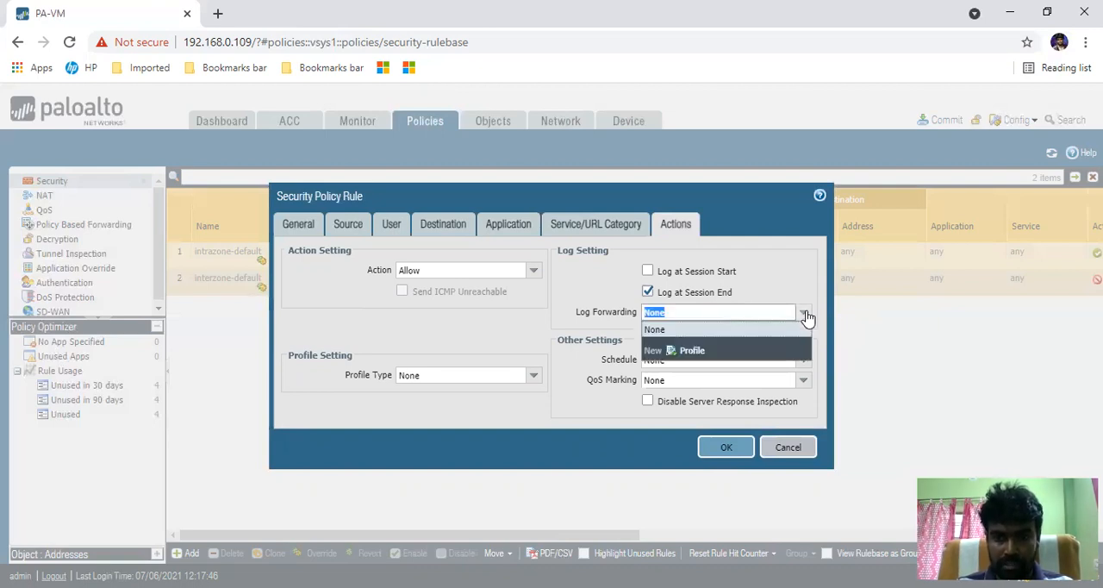
{"action": "left_click", "coordinate": [584, 309]}
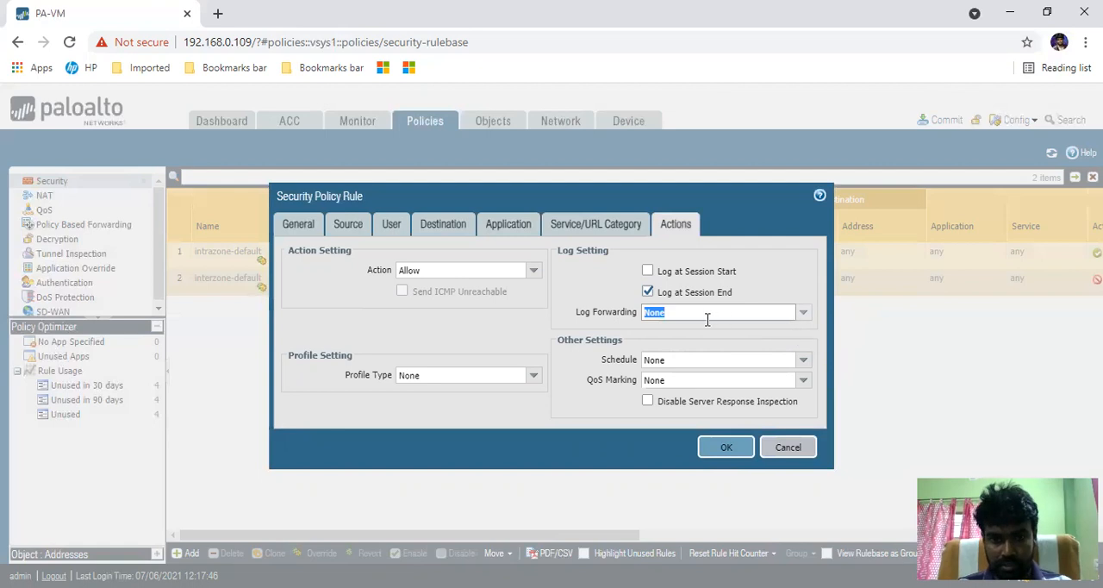
- Compare the Profiles type with Group and set the rule's profile type to Group
{"action": "left_click", "coordinate": [533, 377]}
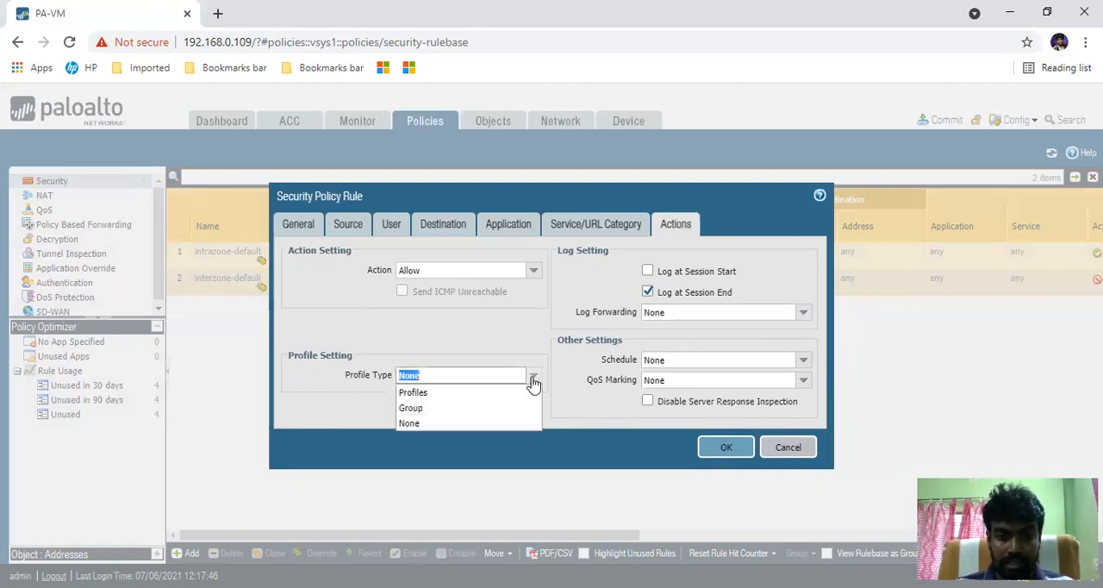
{"action": "left_click", "coordinate": [471, 394]}
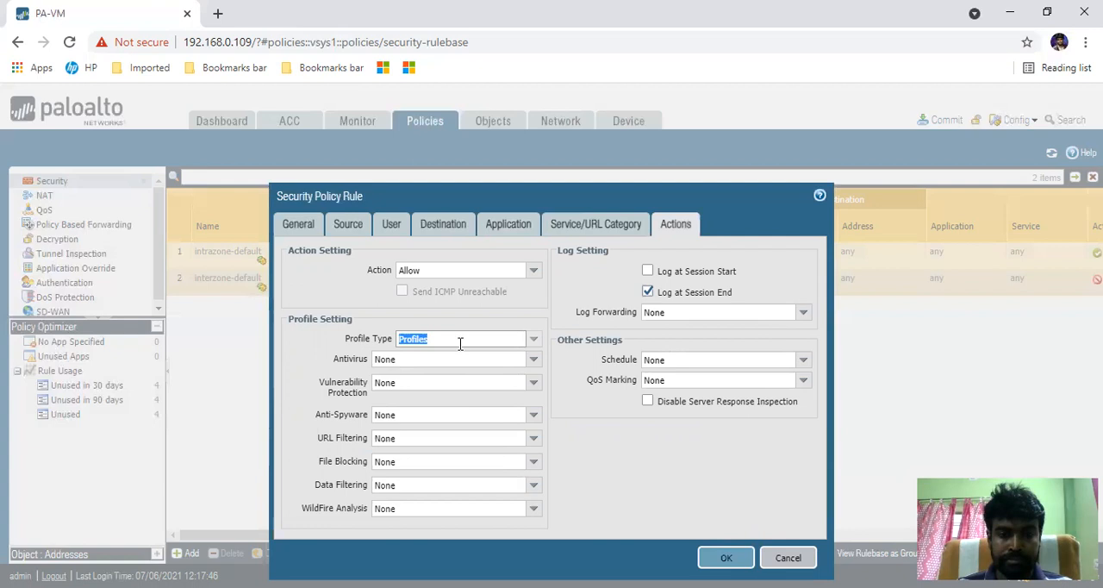
{"action": "left_click", "coordinate": [534, 339]}
{"action": "left_click", "coordinate": [407, 368]}
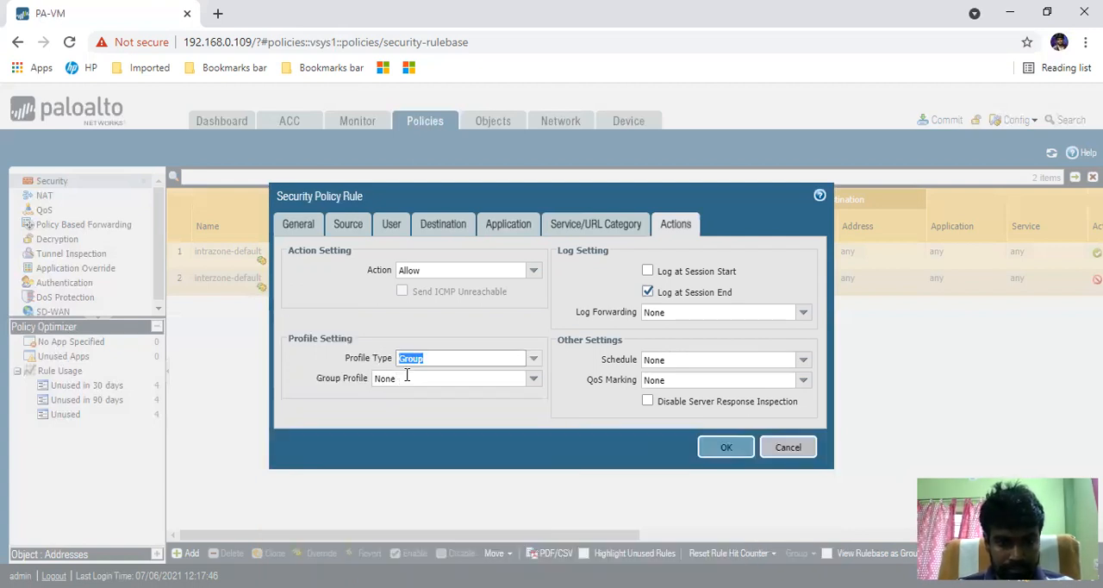
- Start a new group profile for the rule and name it Security_Group
{"action": "left_click", "coordinate": [533, 378]}
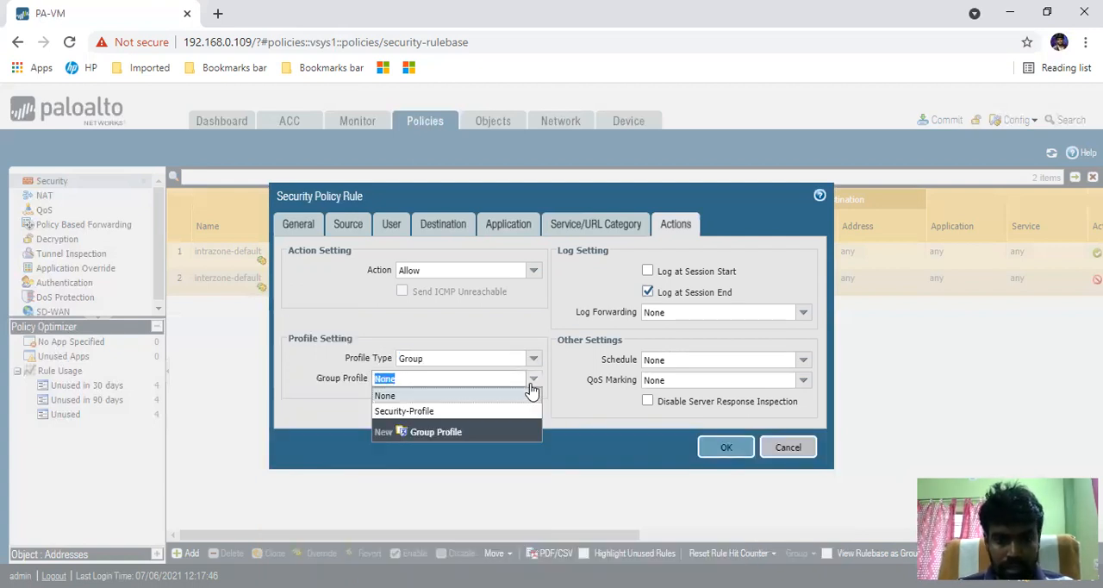
{"action": "left_click", "coordinate": [438, 433]}
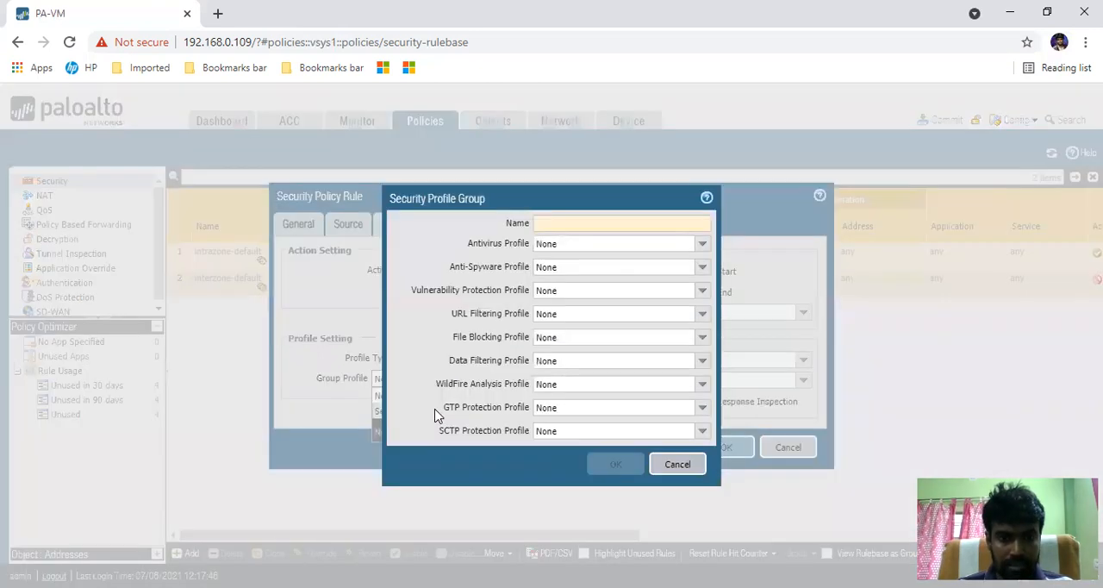
{"action": "type", "text": "Security_Group"}
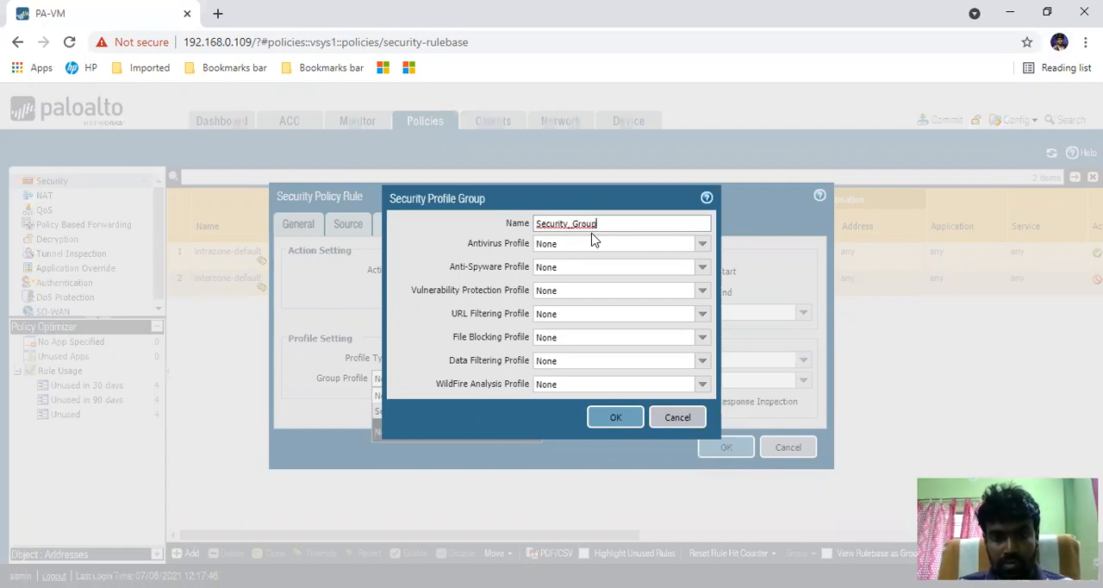
{"action": "left_click", "coordinate": [479, 242]}
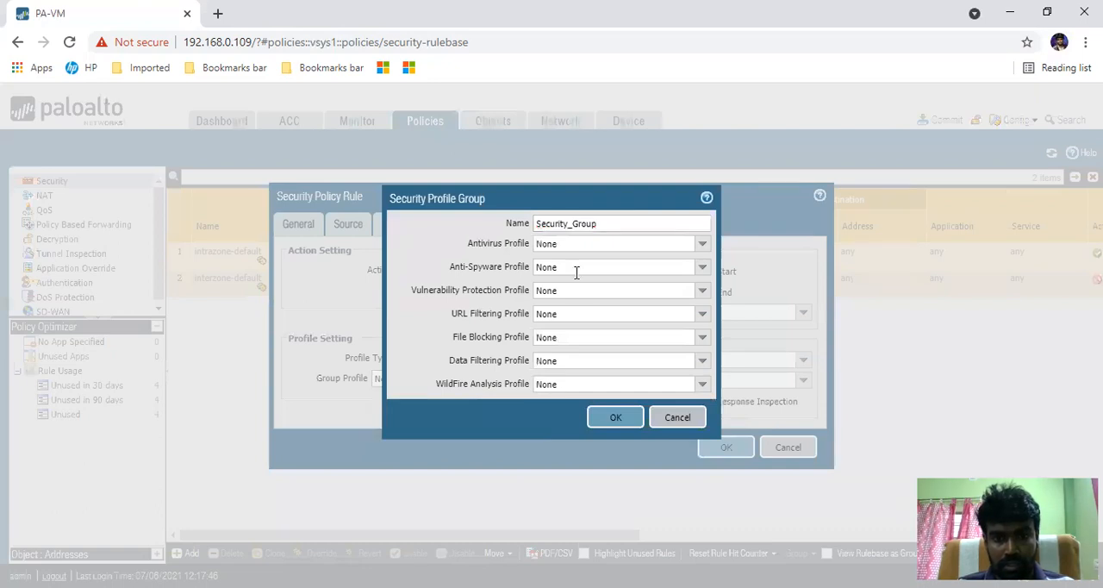
- In the profile group, set the antivirus profile to default and the anti-spyware and vulnerability protection profiles to strict
{"action": "left_click", "coordinate": [704, 246]}
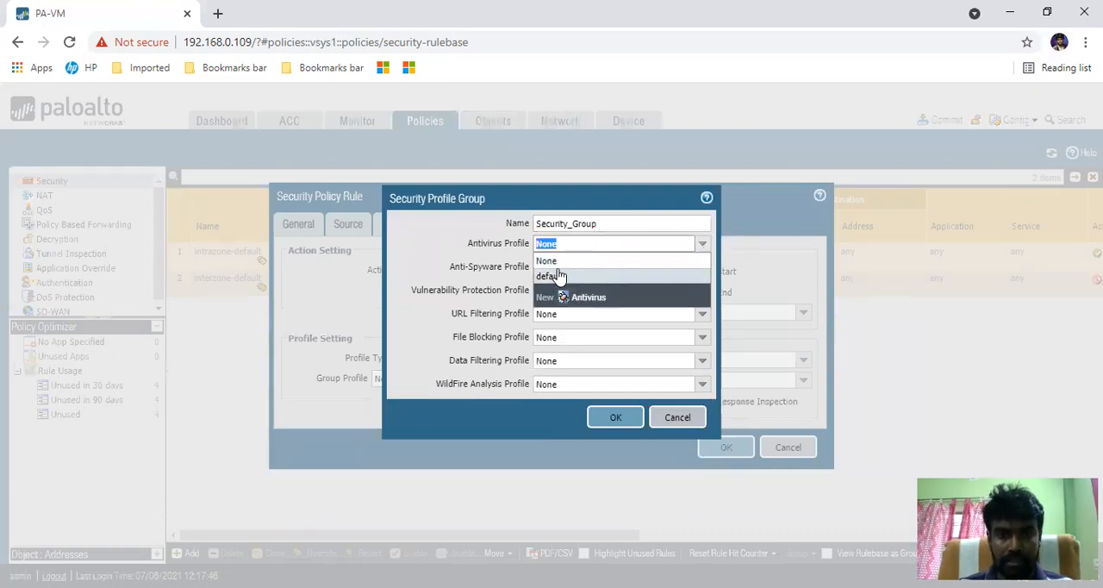
{"action": "left_click", "coordinate": [558, 275]}
{"action": "left_click", "coordinate": [700, 268]}
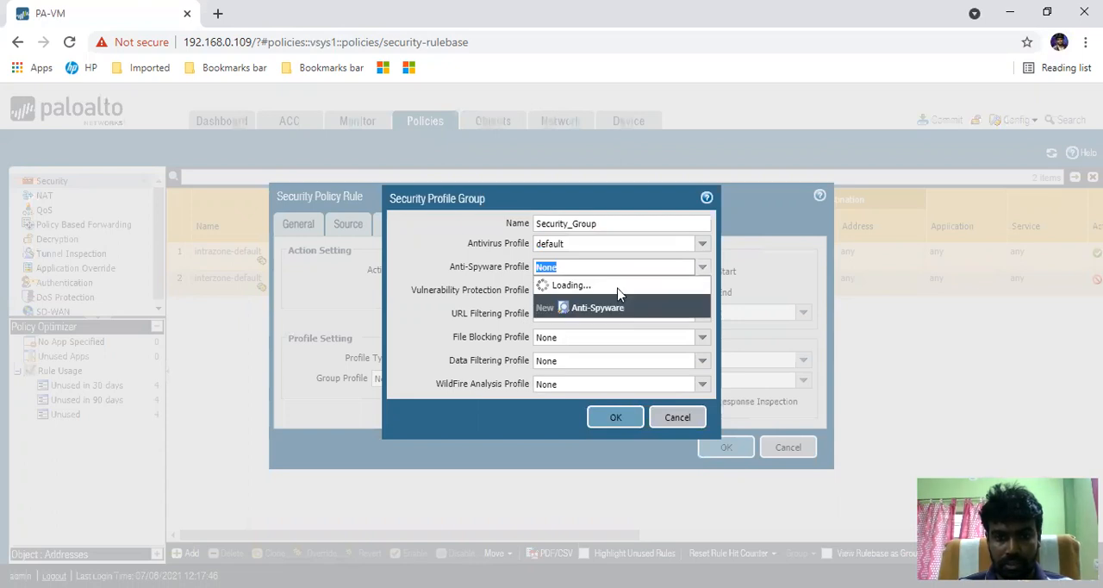
{"action": "left_click", "coordinate": [545, 313]}
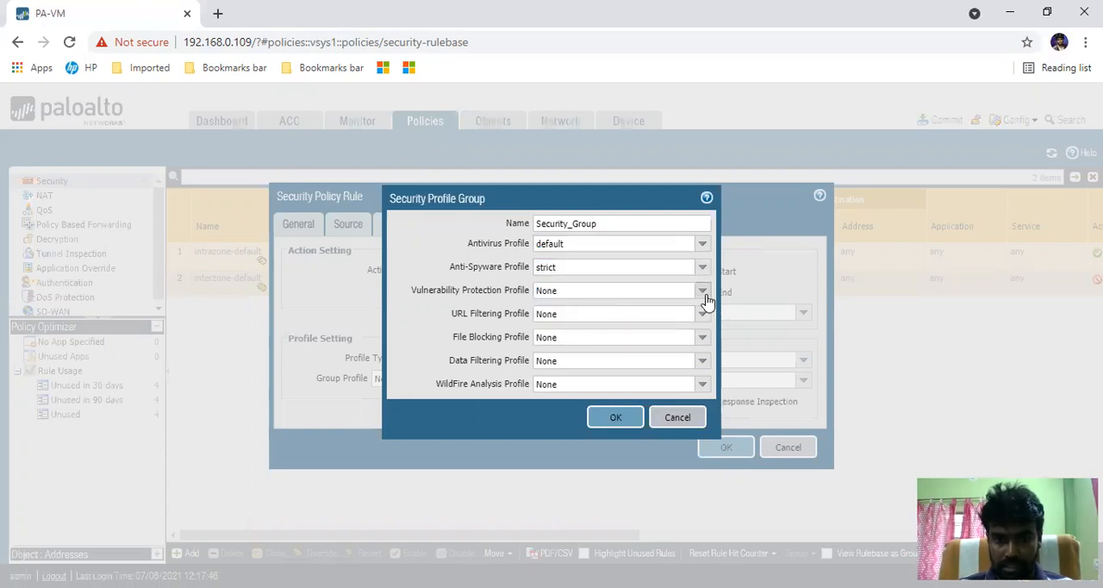
{"action": "left_click", "coordinate": [704, 293]}
{"action": "left_click", "coordinate": [576, 336]}
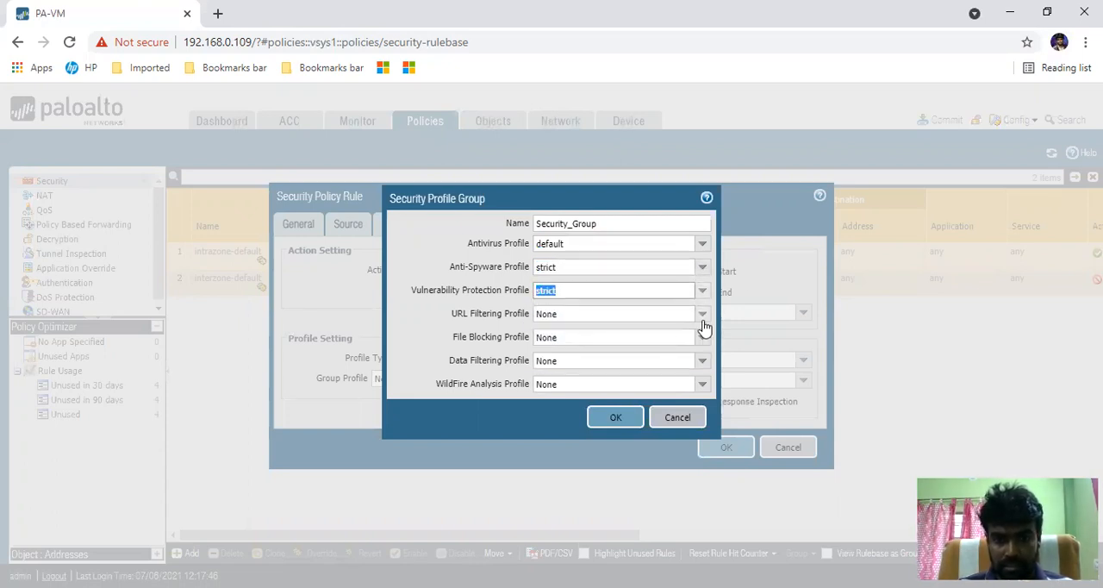
- Set the group's URL filtering and WildFire analysis profiles to default and file blocking to strict file blocking, and save the group
{"action": "left_click", "coordinate": [702, 315]}
{"action": "left_click", "coordinate": [573, 350]}
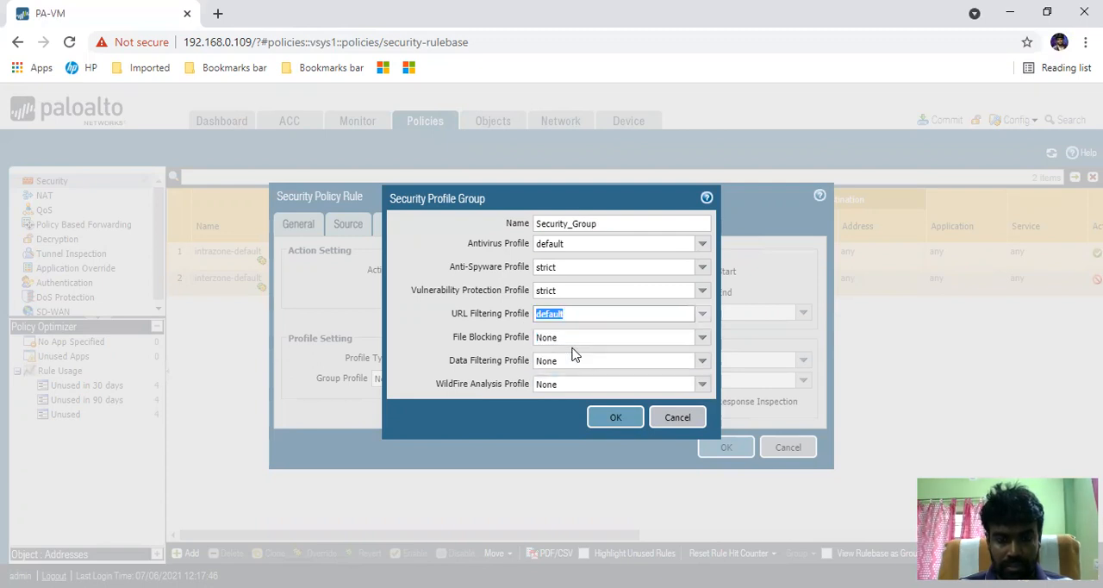
{"action": "left_click", "coordinate": [702, 342]}
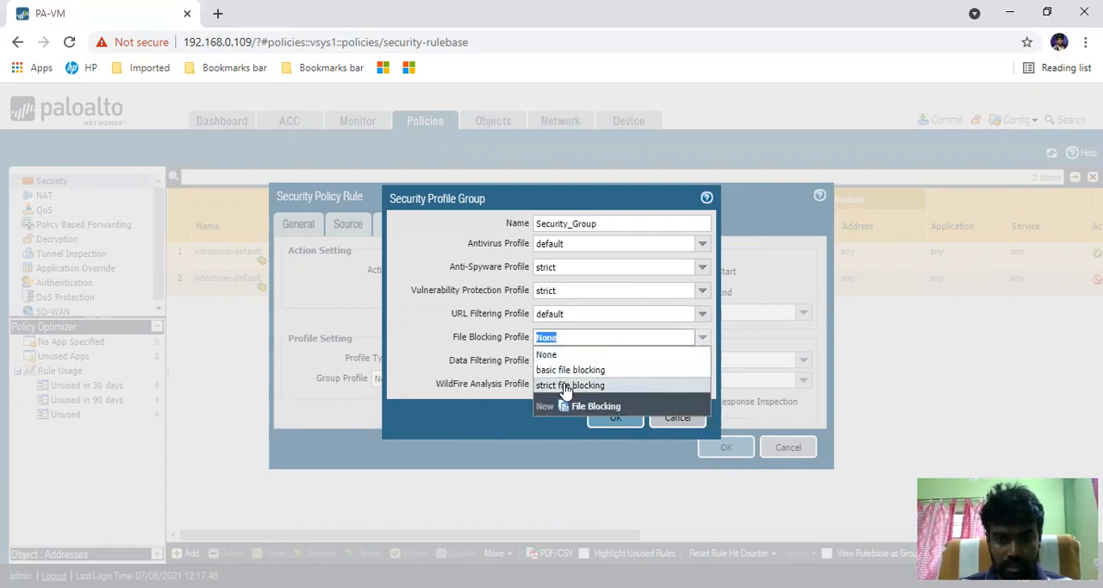
{"action": "left_click", "coordinate": [569, 386]}
{"action": "left_click", "coordinate": [405, 325]}
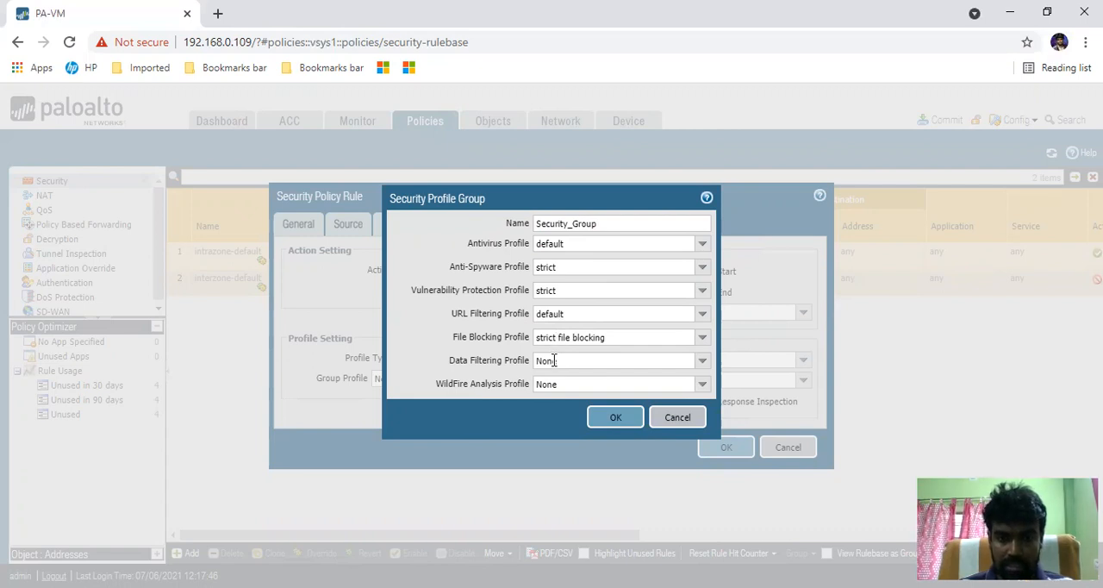
{"action": "left_click", "coordinate": [705, 390]}
{"action": "left_click", "coordinate": [591, 415]}
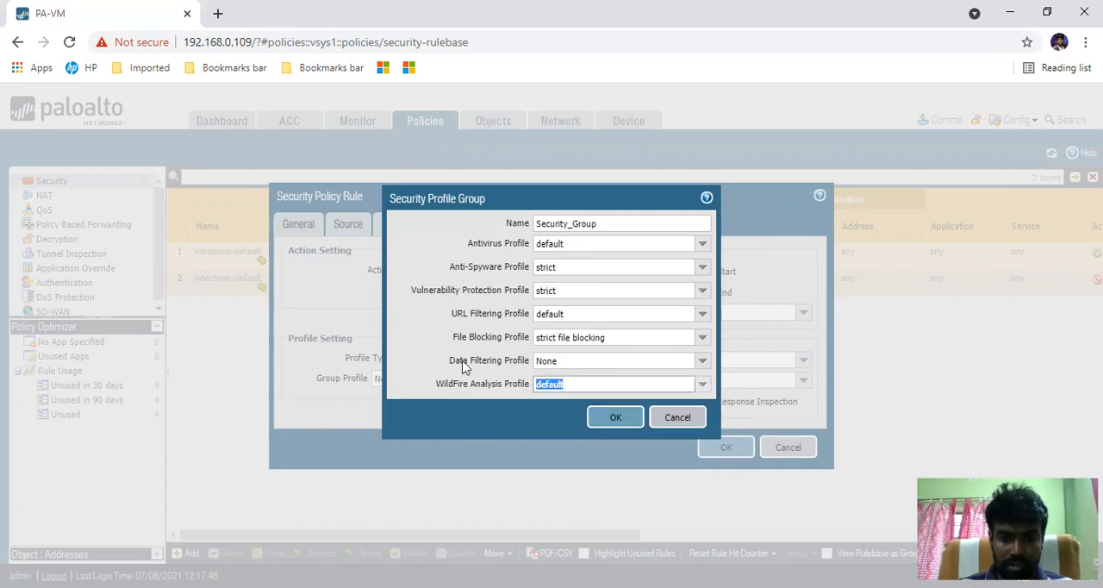
{"action": "left_click", "coordinate": [612, 419]}
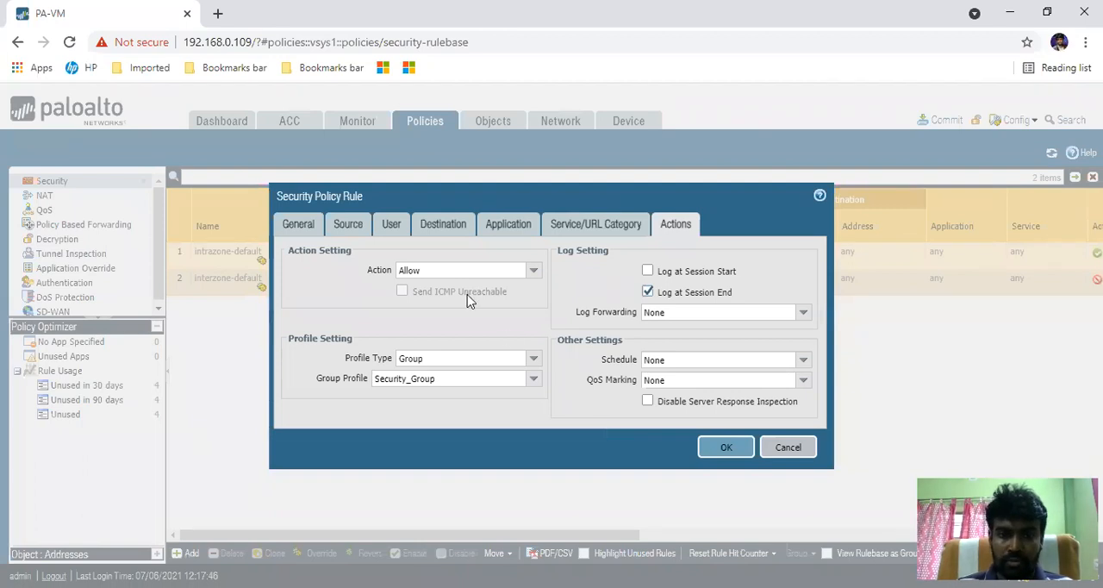
- Switch the rule's profile type to Profiles, set file blocking to strict file blocking, and save the rule
{"action": "left_click", "coordinate": [535, 359]}
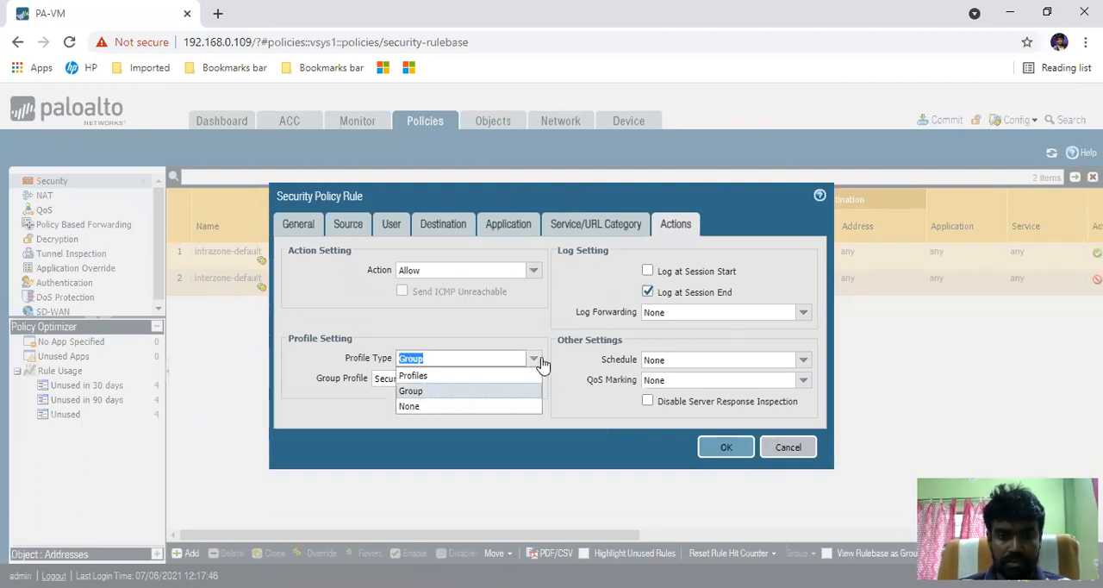
{"action": "left_click", "coordinate": [429, 377]}
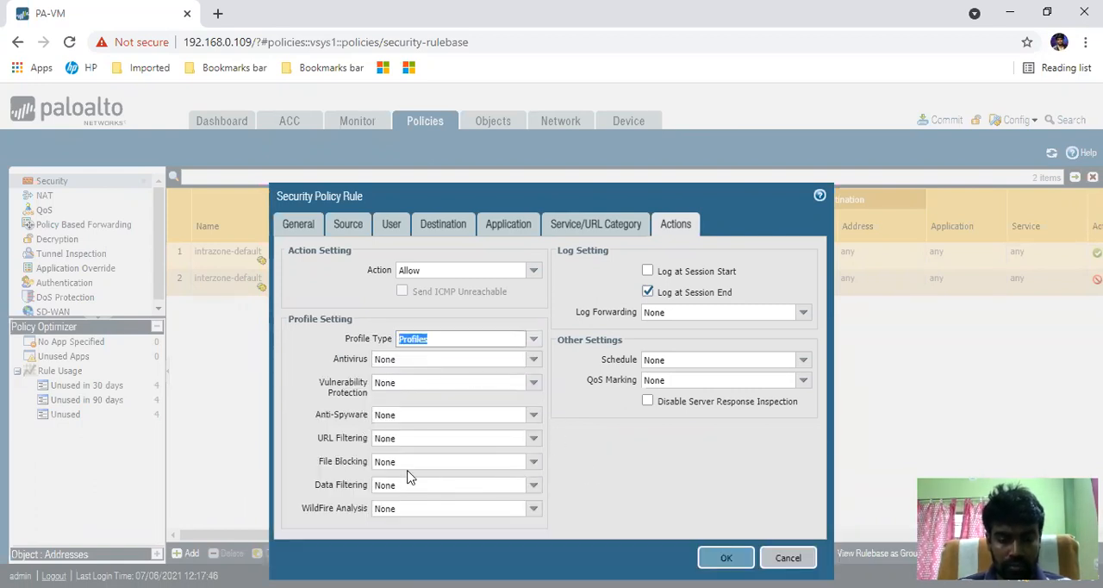
{"action": "left_click", "coordinate": [535, 462]}
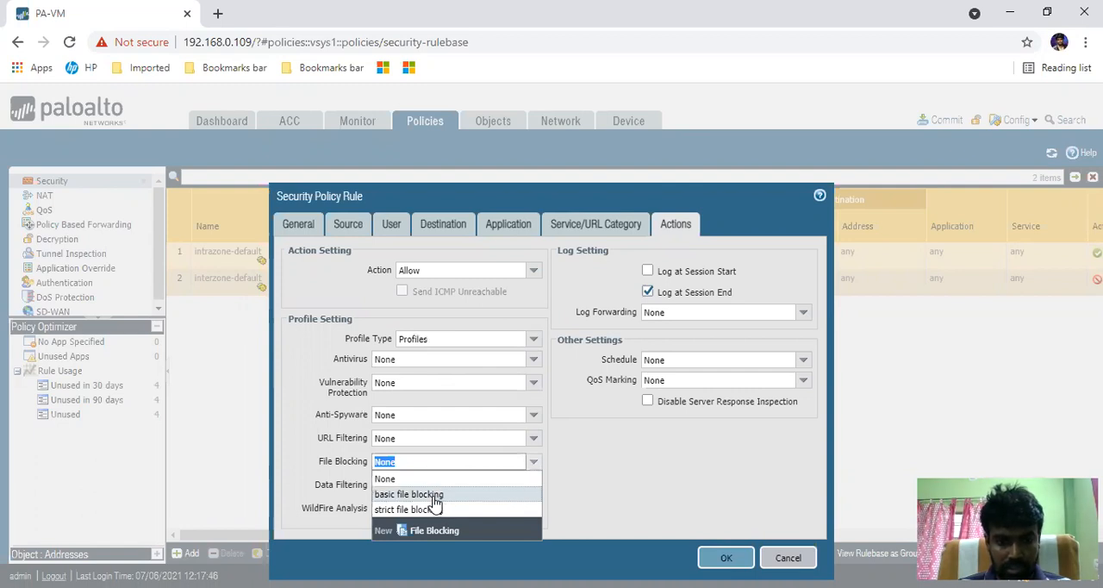
{"action": "left_click", "coordinate": [431, 509]}
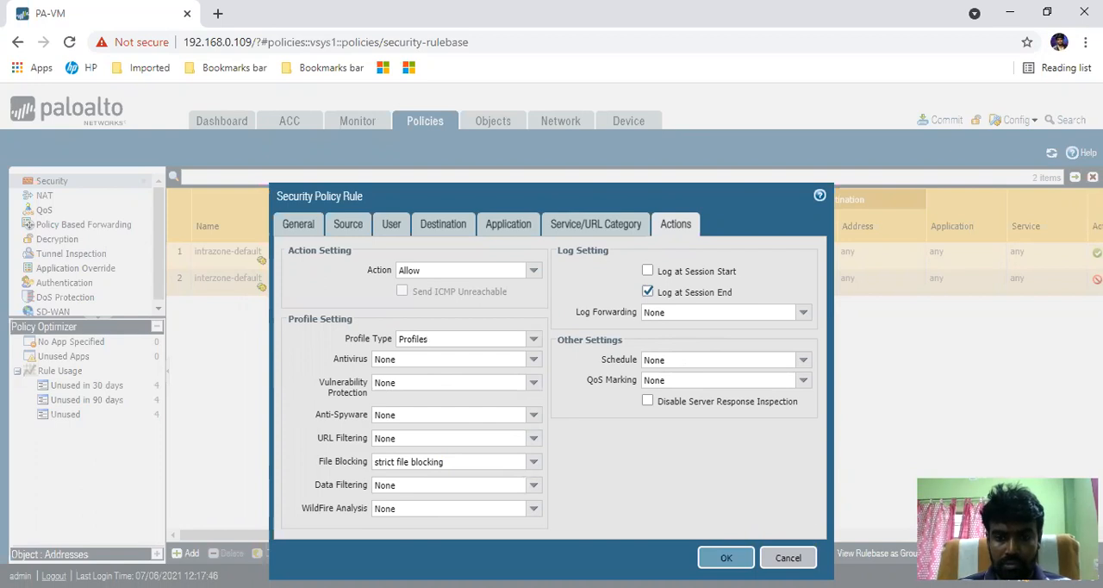
{"action": "left_click", "coordinate": [726, 558]}
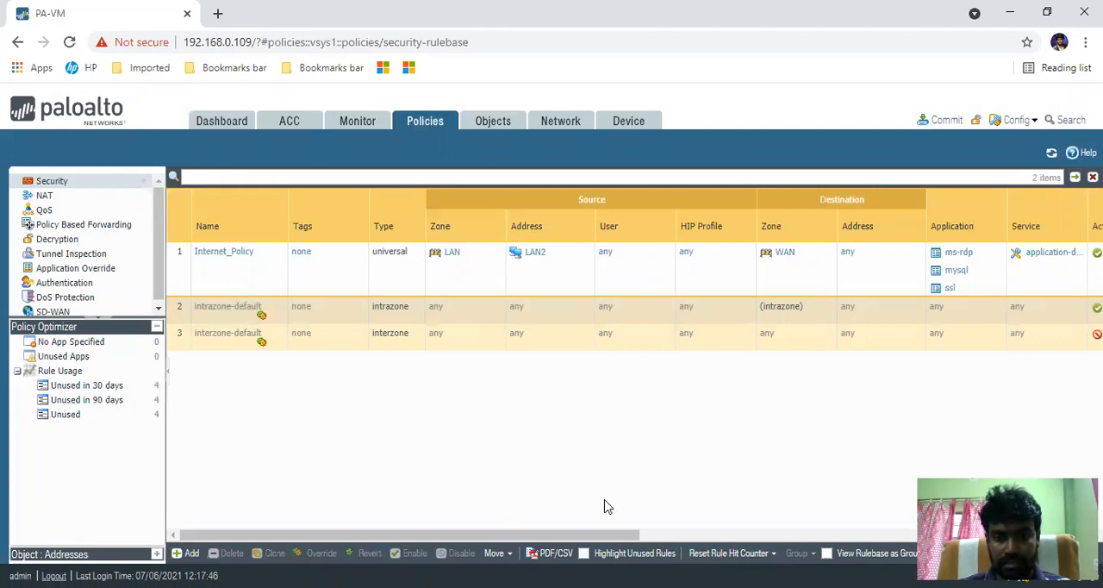
- Review the Internet_Policy rule's columns in the rulebase and commit the admin's policy and object changes
{"action": "left_click_drag", "start_coordinate": [591, 533], "coordinate": [791, 509]}
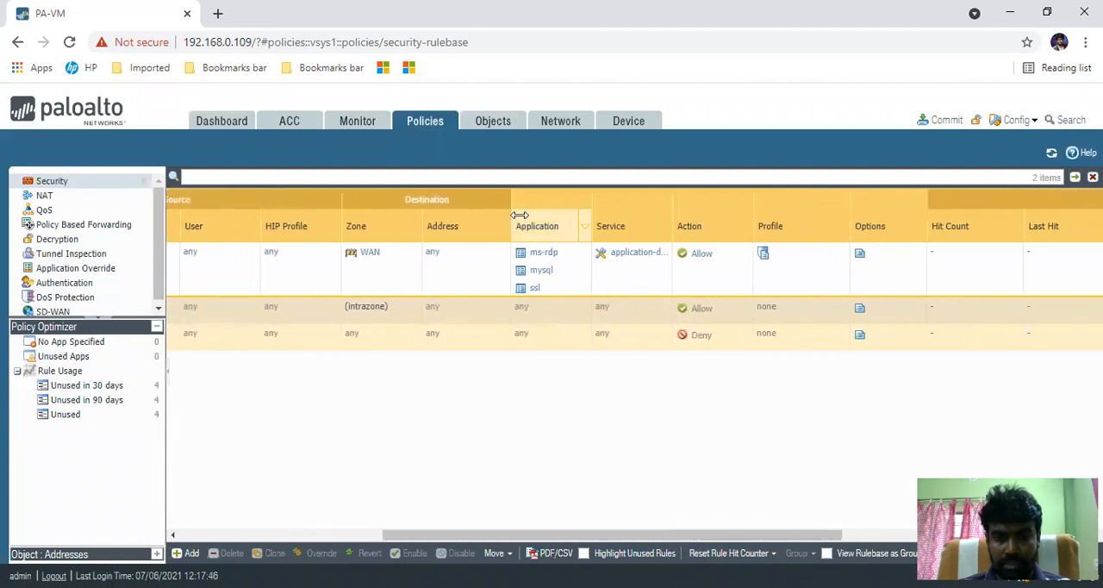
{"action": "left_click_drag", "start_coordinate": [721, 535], "coordinate": [492, 497]}
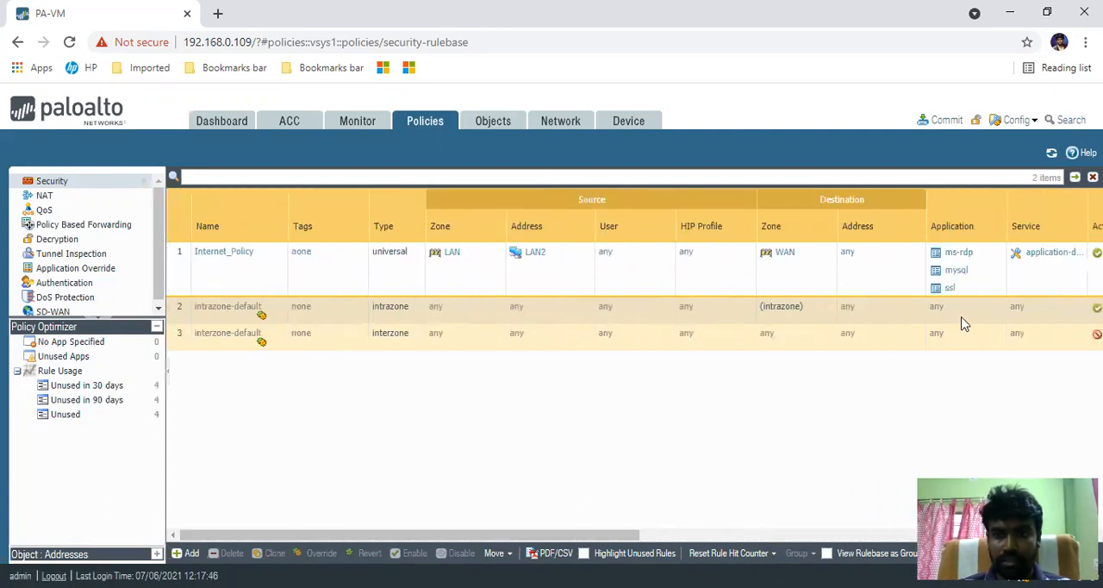
{"action": "left_click", "coordinate": [946, 121]}
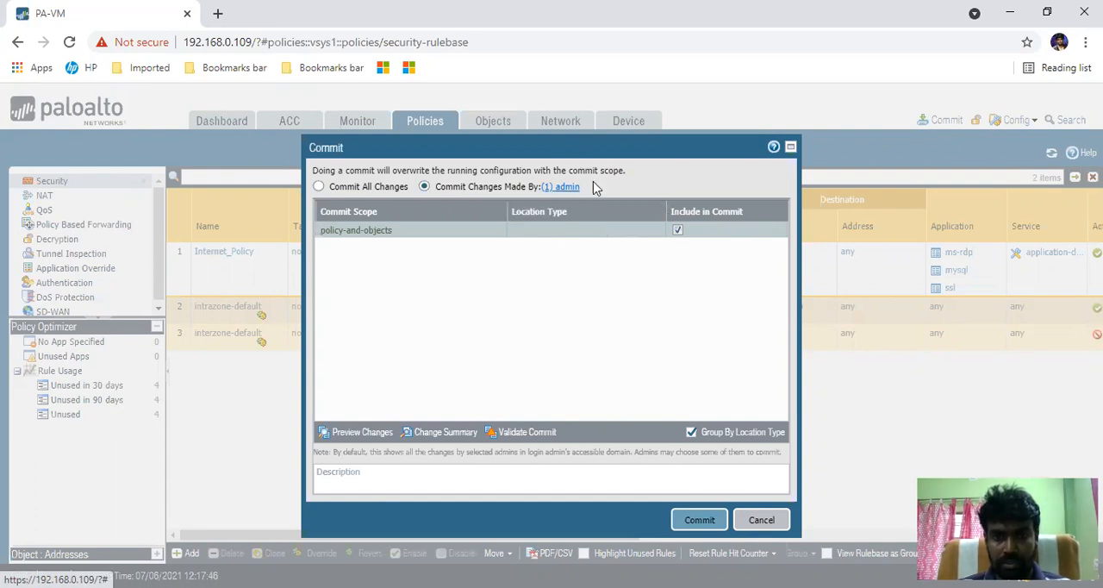
{"action": "left_click", "coordinate": [700, 521]}
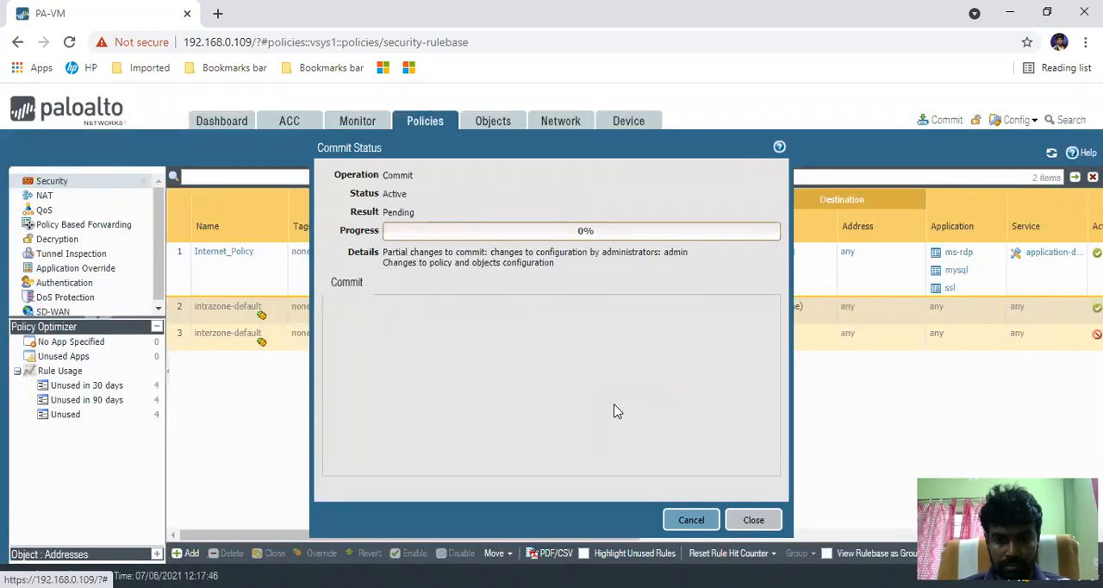
{"action": "left_click", "coordinate": [754, 520]}
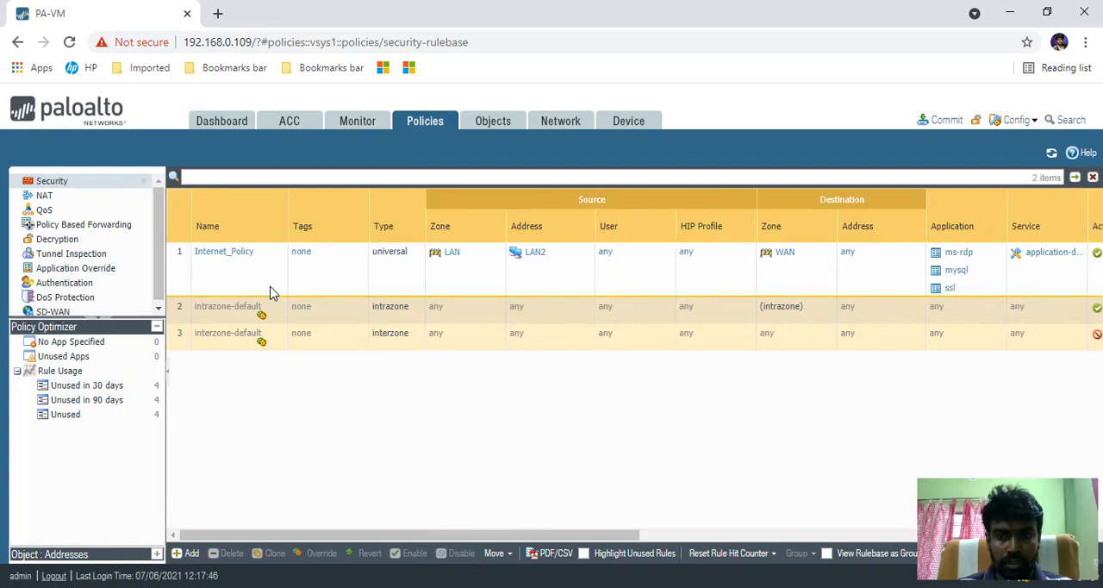
- Start a new security rule below Internet_Policy and name it Ping_policy
{"action": "left_click", "coordinate": [185, 276]}
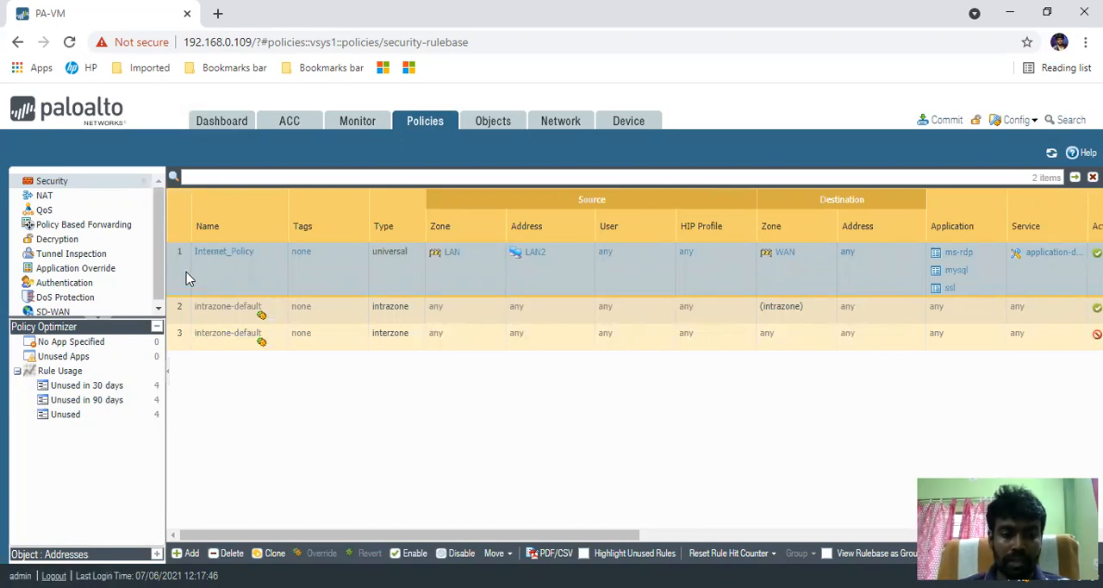
{"action": "left_click", "coordinate": [187, 552]}
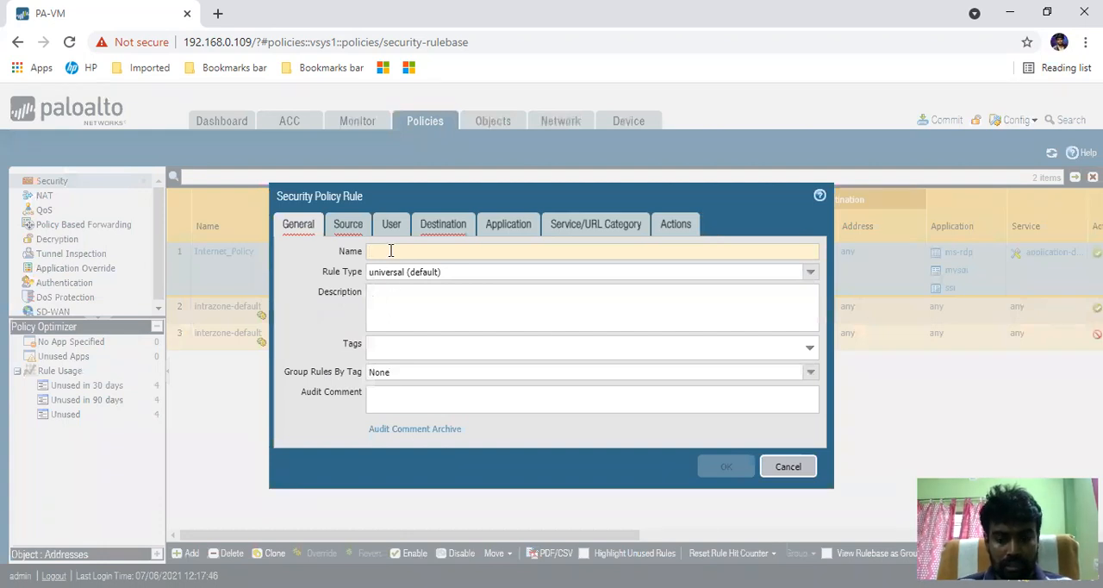
{"action": "left_click", "coordinate": [390, 250]}
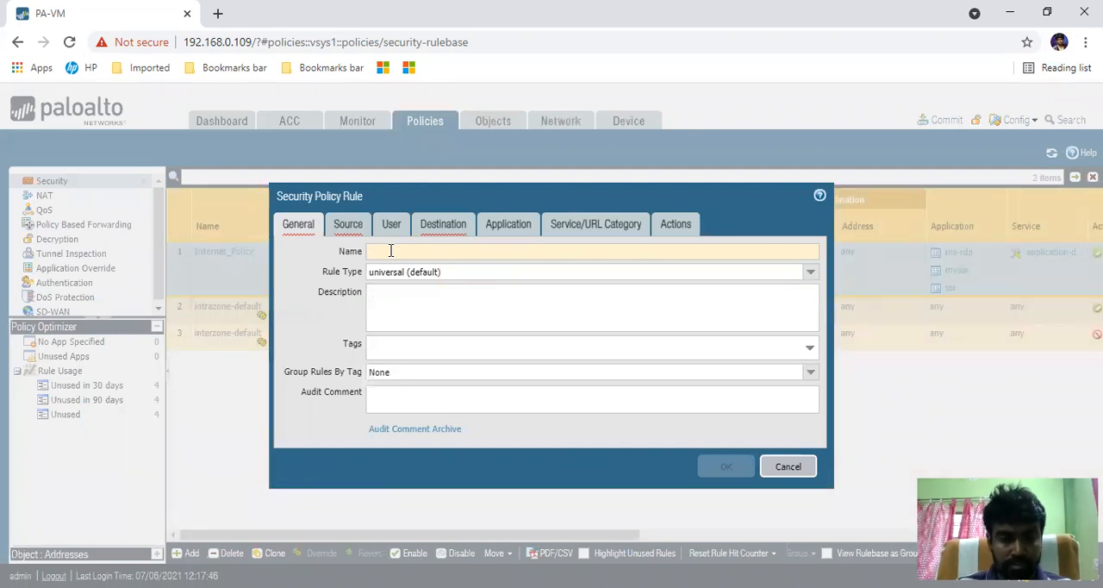
{"action": "type", "text": "ss"}
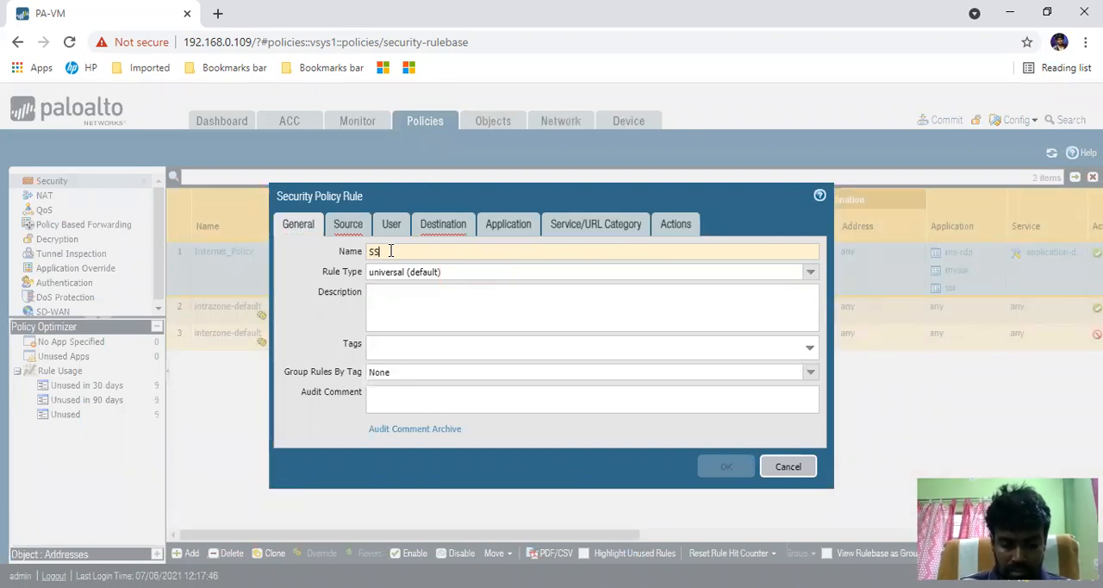
{"action": "key", "text": "BackSpace"}
{"action": "key", "text": "BackSpace"}
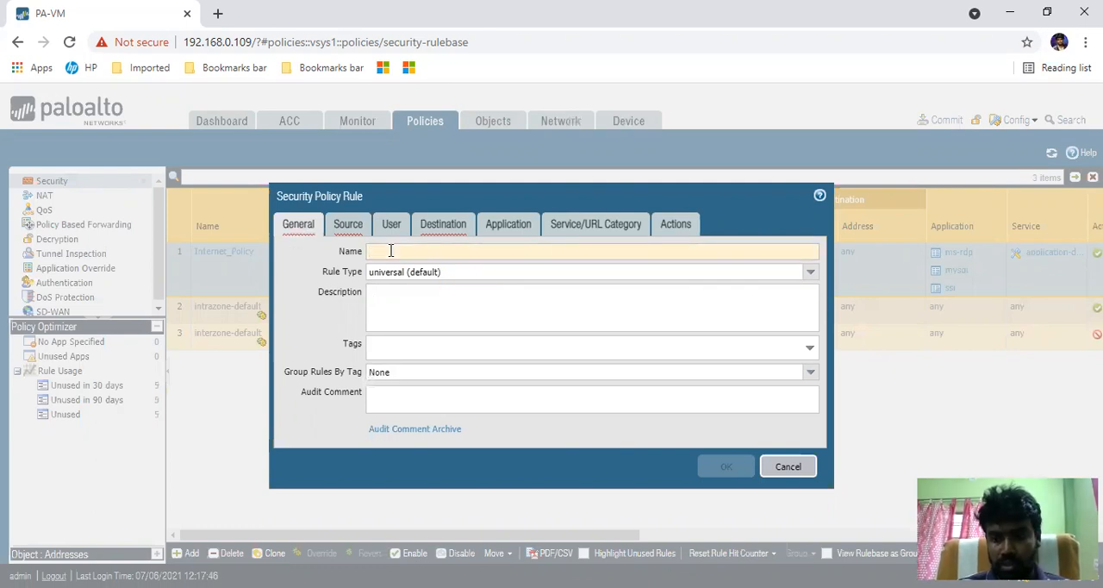
{"action": "type", "text": "Ping_"}
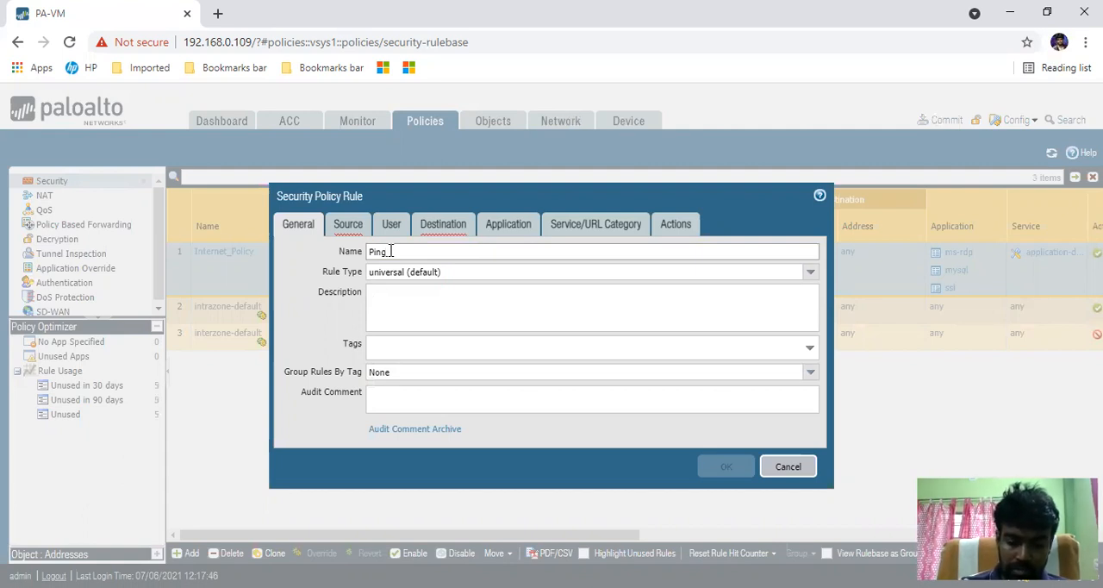
{"action": "type", "text": "Policy"}
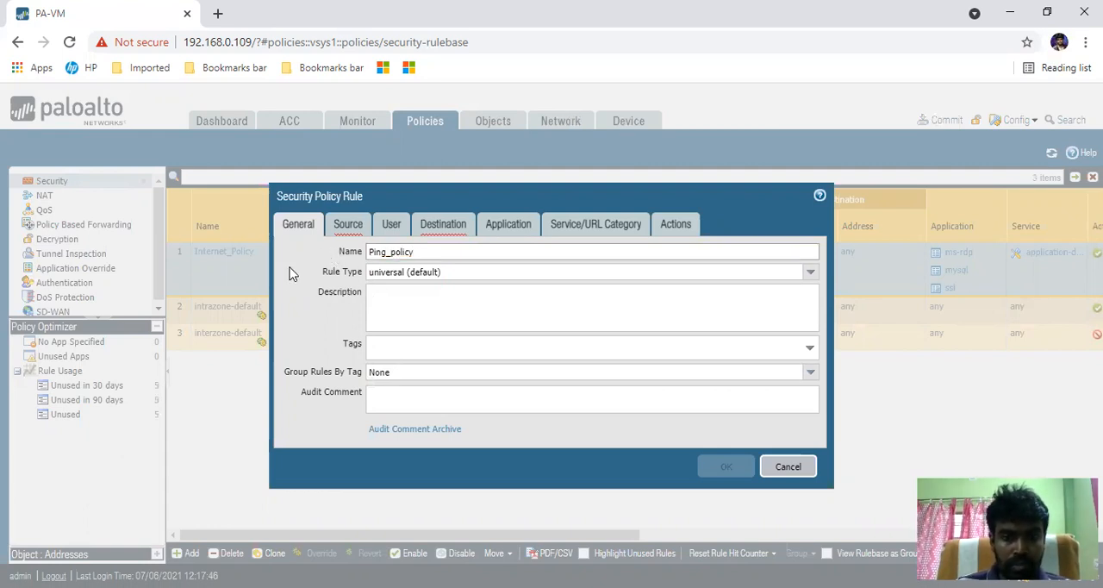
- Set the Ping_policy rule's source zone to LAN and its source address to LAN1
{"action": "left_click", "coordinate": [349, 225]}
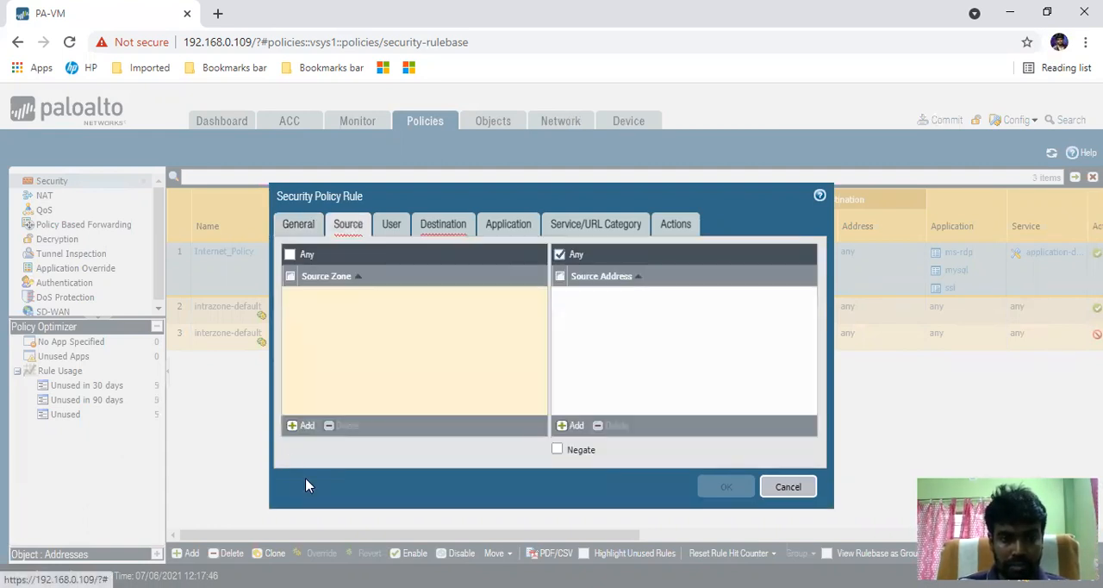
{"action": "left_click", "coordinate": [302, 426]}
{"action": "left_click", "coordinate": [326, 313]}
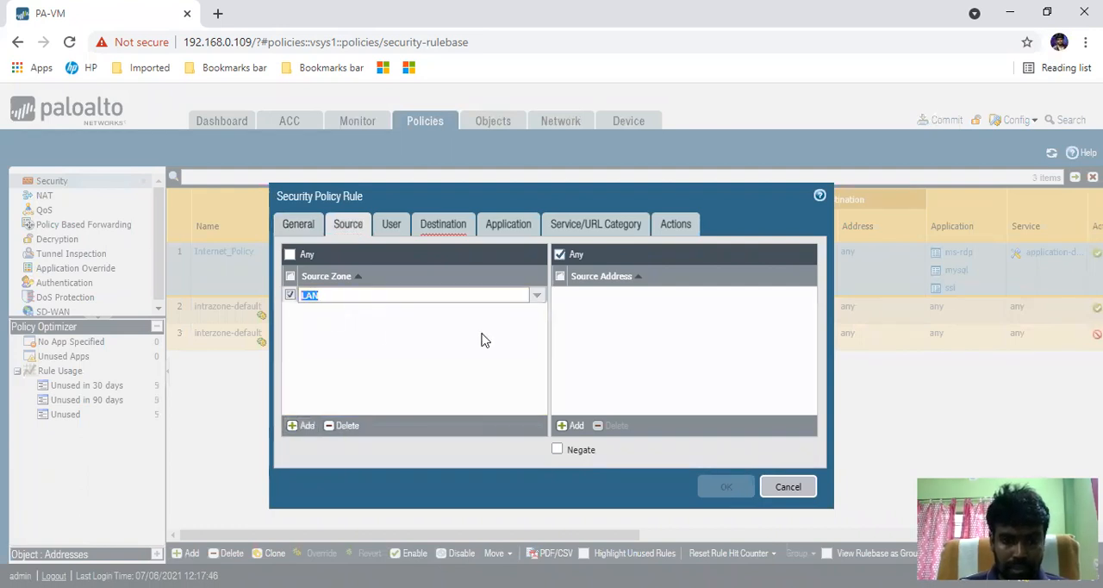
{"action": "left_click", "coordinate": [571, 426]}
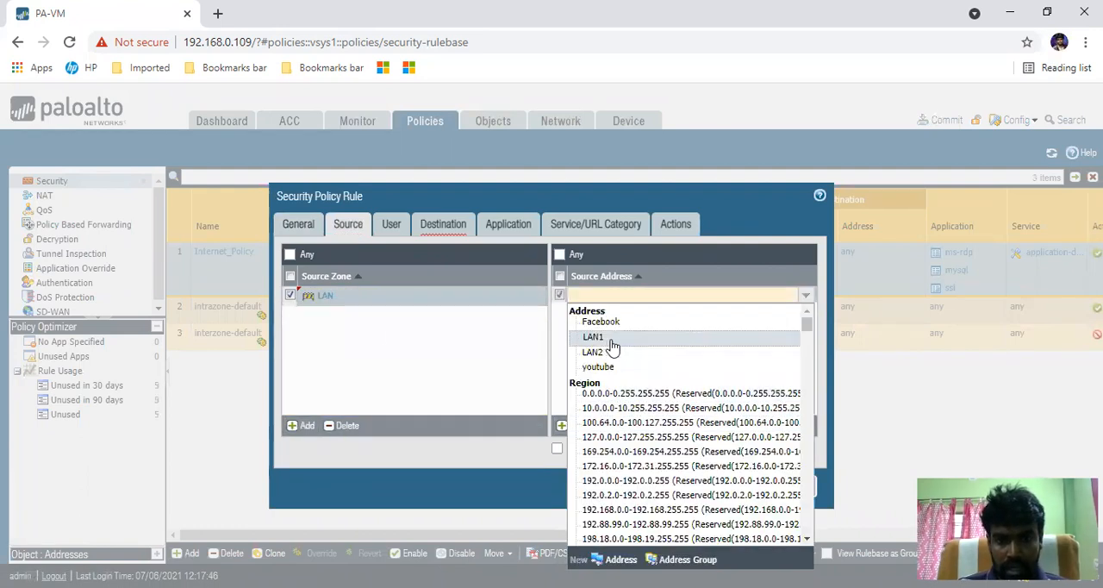
{"action": "left_click", "coordinate": [611, 337]}
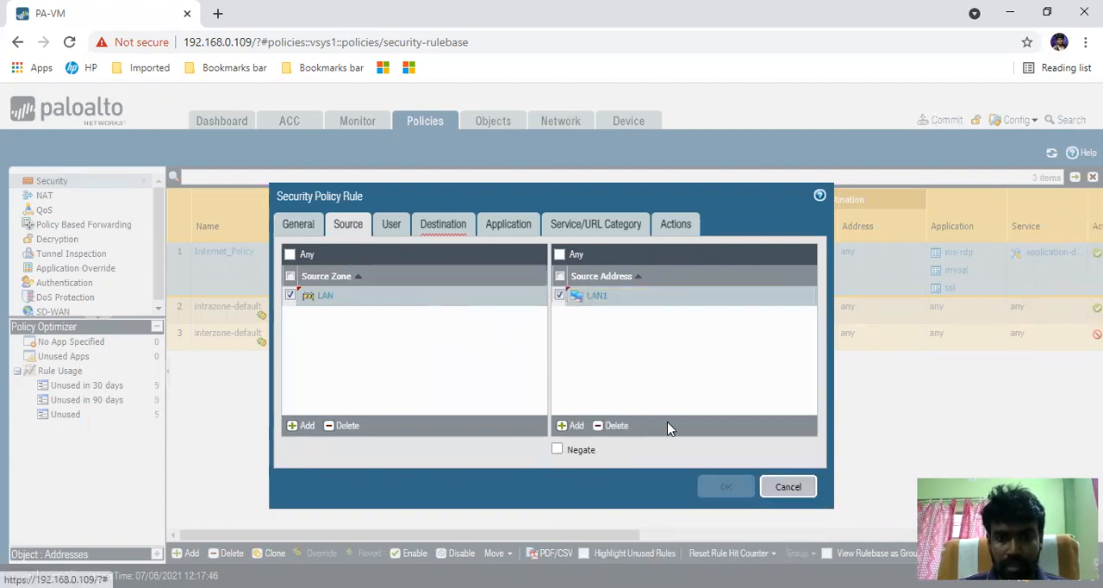
- Set the Ping_policy rule's destination zone to WAN
{"action": "left_click", "coordinate": [439, 227]}
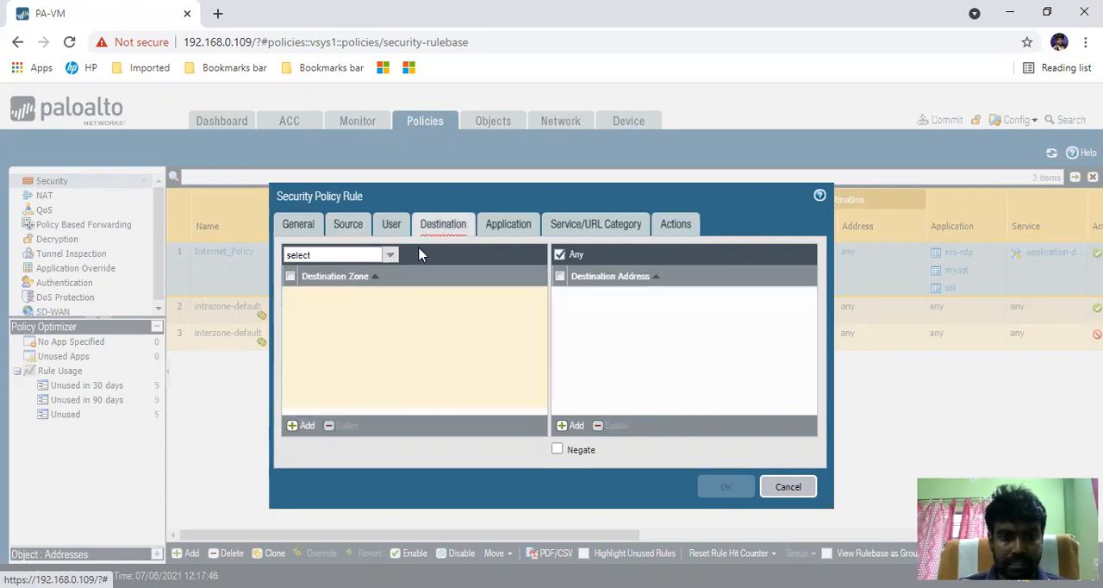
{"action": "left_click", "coordinate": [302, 436]}
{"action": "left_click", "coordinate": [317, 348]}
{"action": "left_click", "coordinate": [451, 342]}
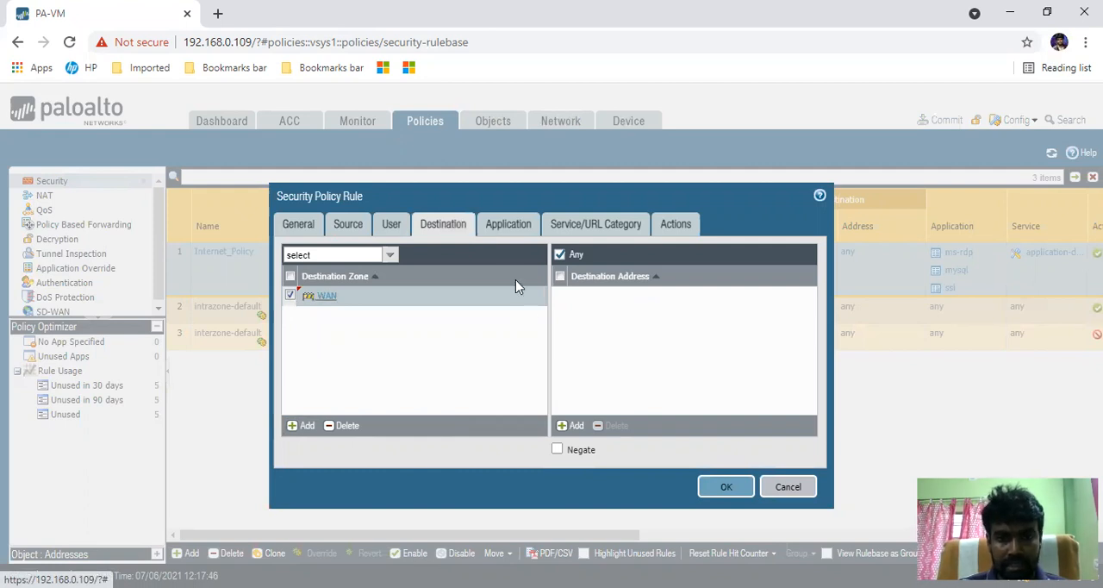
- Add the ping application to the rule, check its service and action settings, and save the rule
{"action": "left_click", "coordinate": [498, 231]}
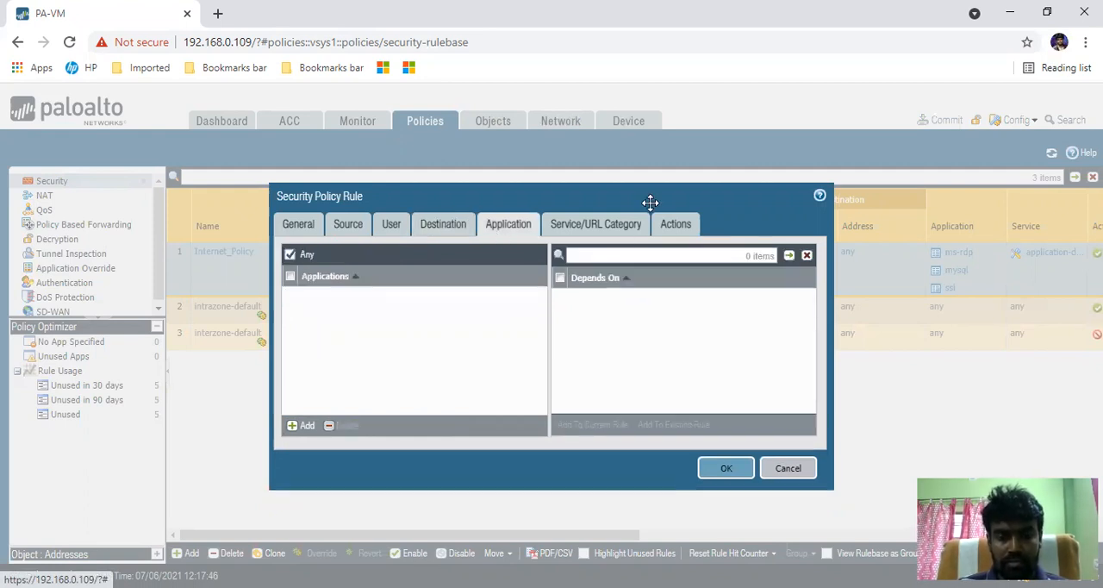
{"action": "left_click", "coordinate": [304, 425]}
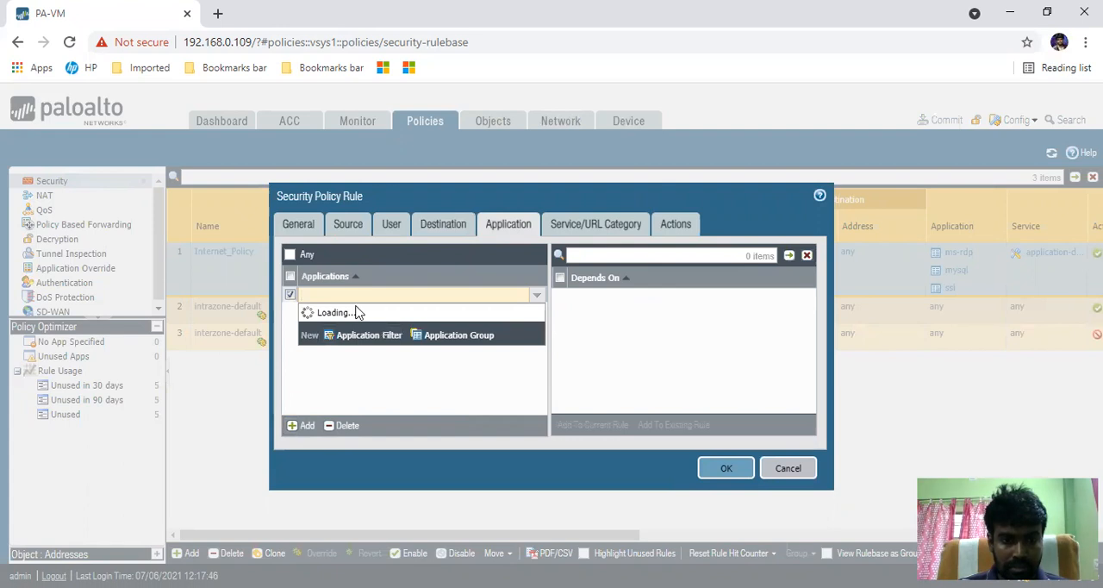
{"action": "type", "text": "ping"}
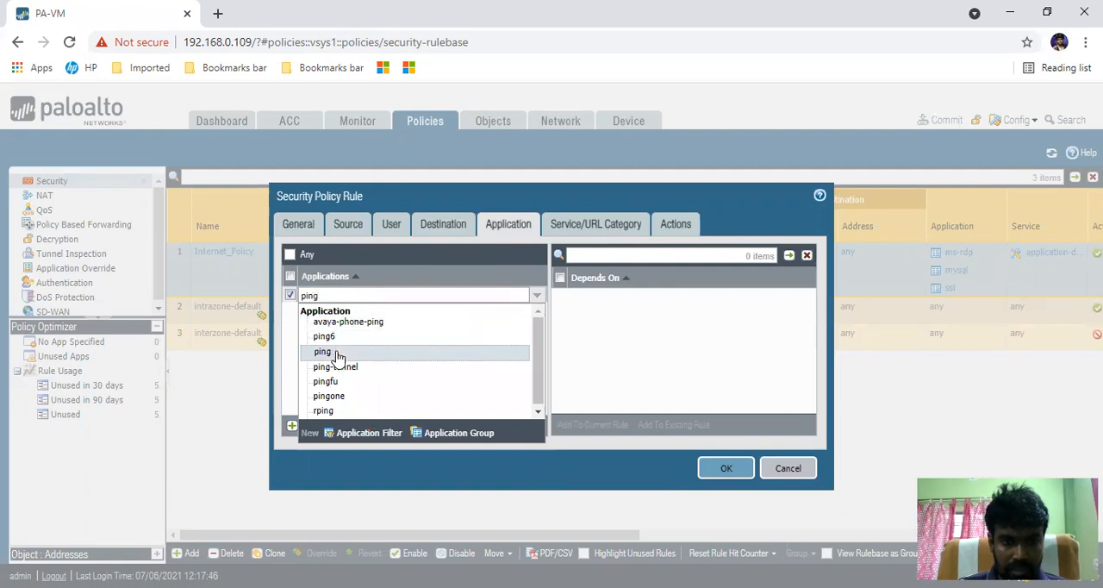
{"action": "left_click", "coordinate": [336, 356]}
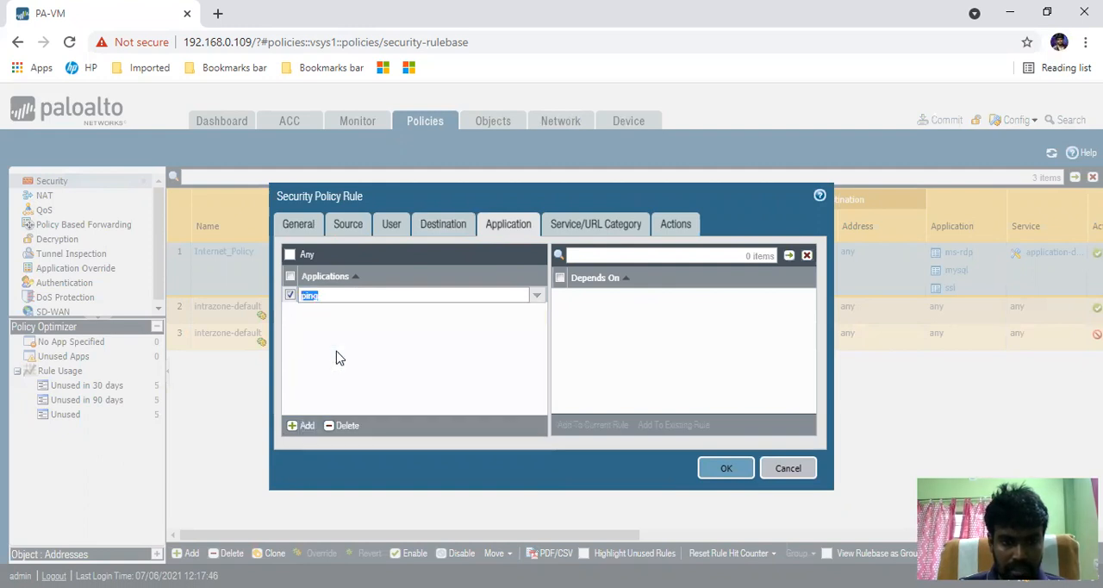
{"action": "left_click", "coordinate": [585, 227]}
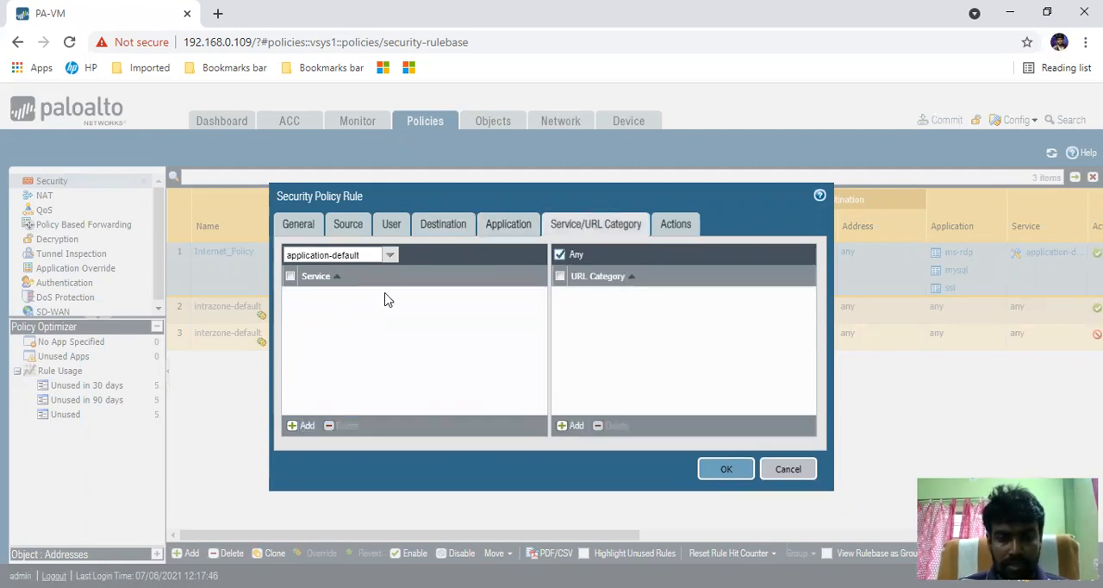
{"action": "left_click", "coordinate": [673, 222]}
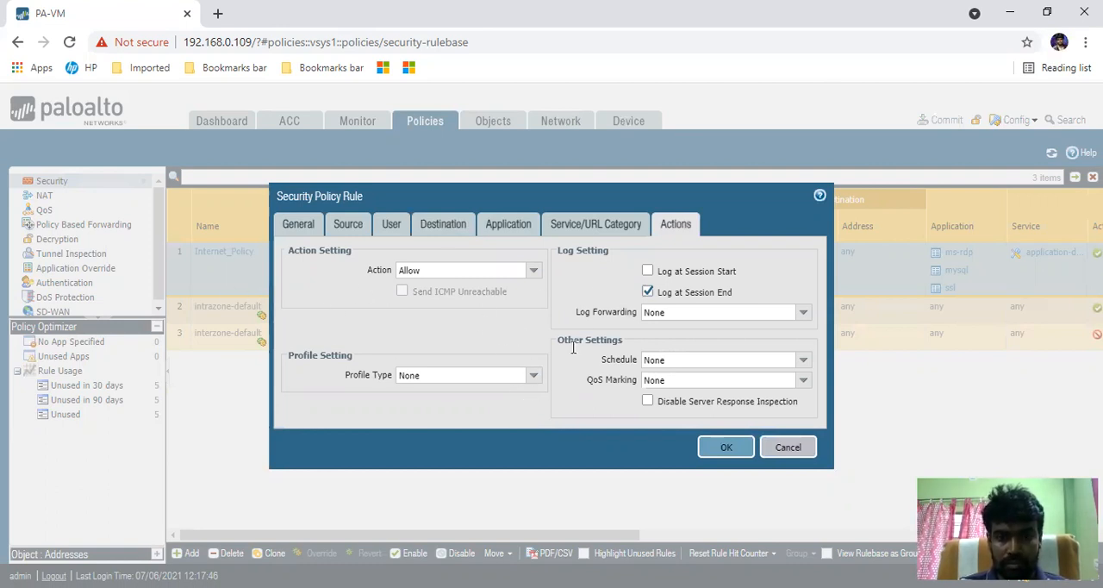
{"action": "left_click", "coordinate": [727, 450]}
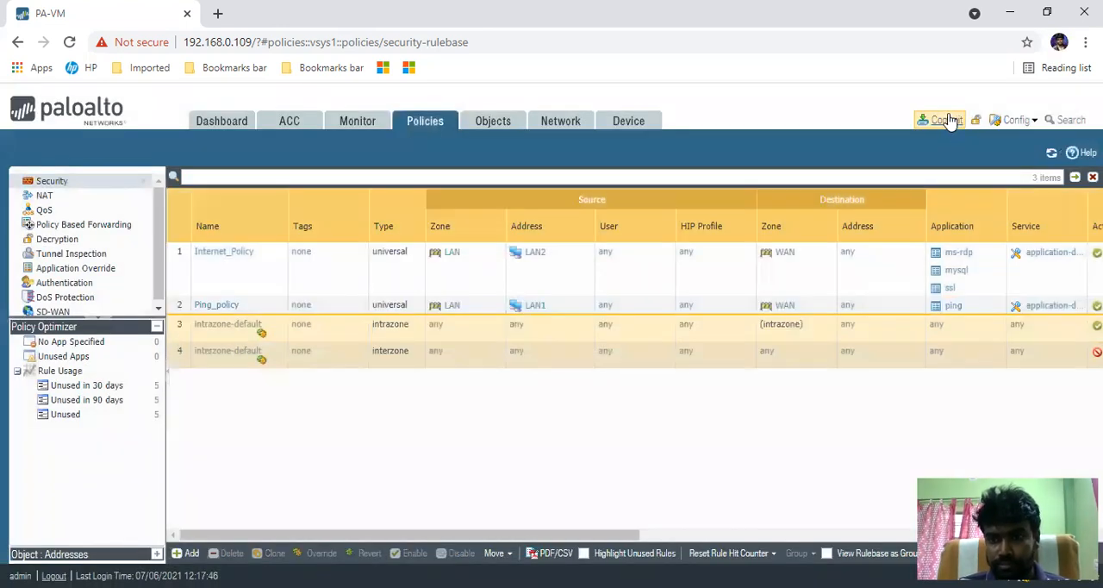
- Commit the Ping_policy changes and check the commit job's progress in Task Manager
{"action": "left_click", "coordinate": [948, 121]}
{"action": "key", "text": "Return"}
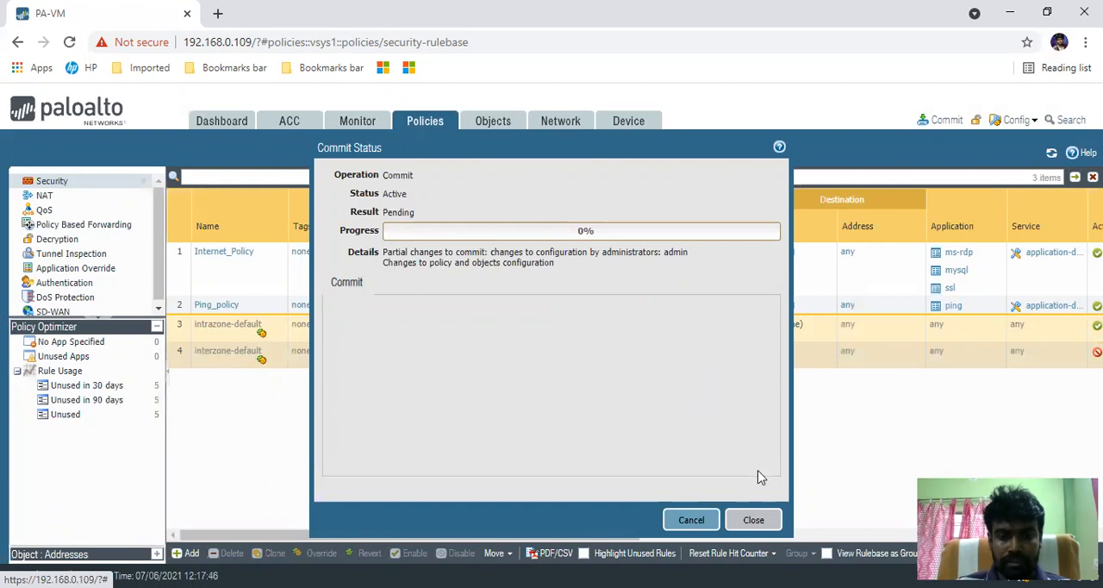
{"action": "left_click", "coordinate": [754, 520]}
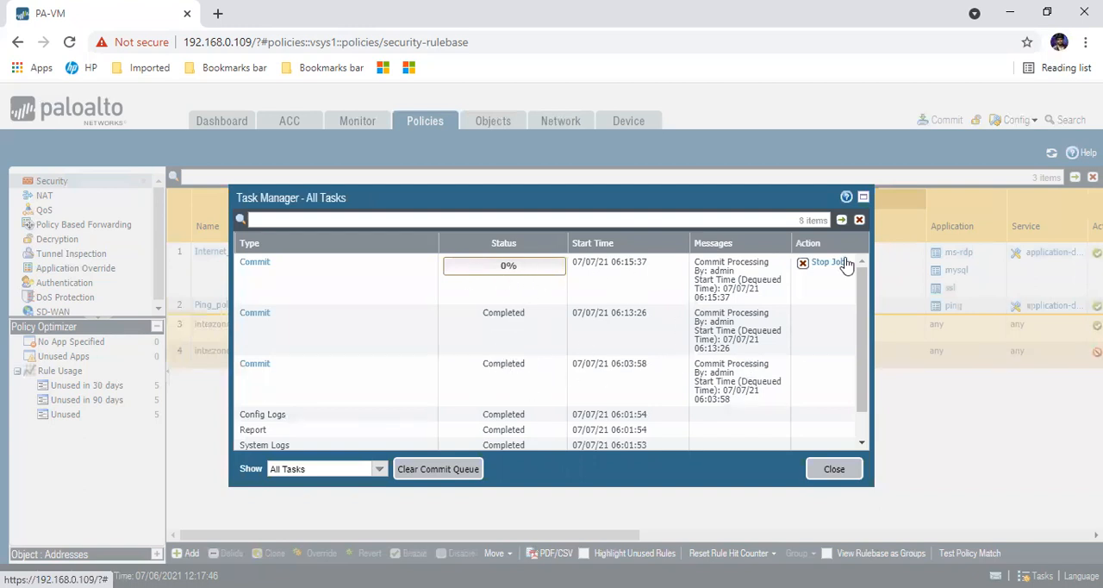
{"action": "left_click", "coordinate": [863, 199]}
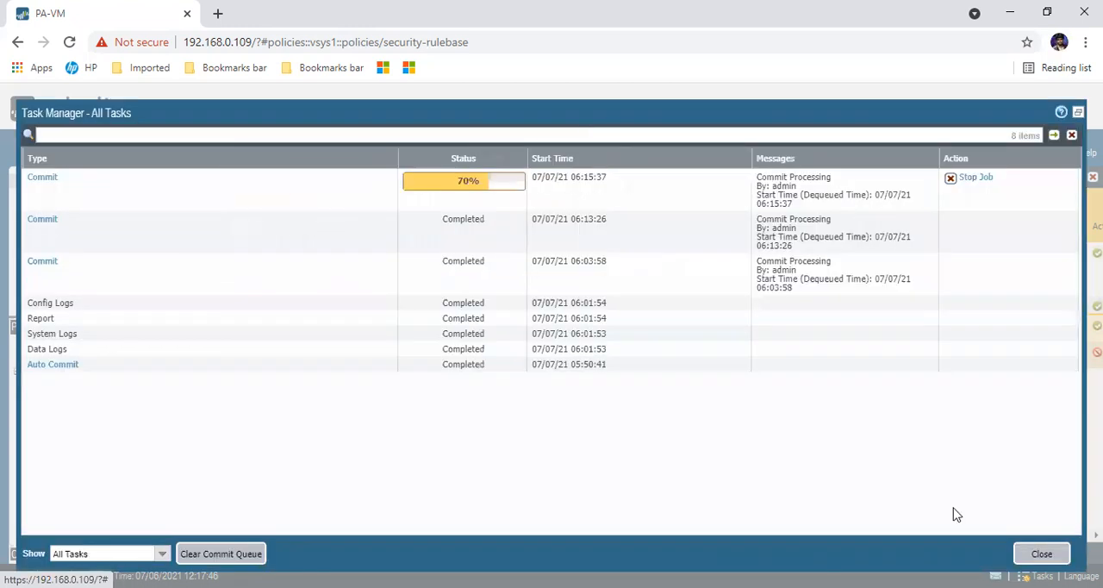
{"action": "left_click", "coordinate": [1079, 112]}
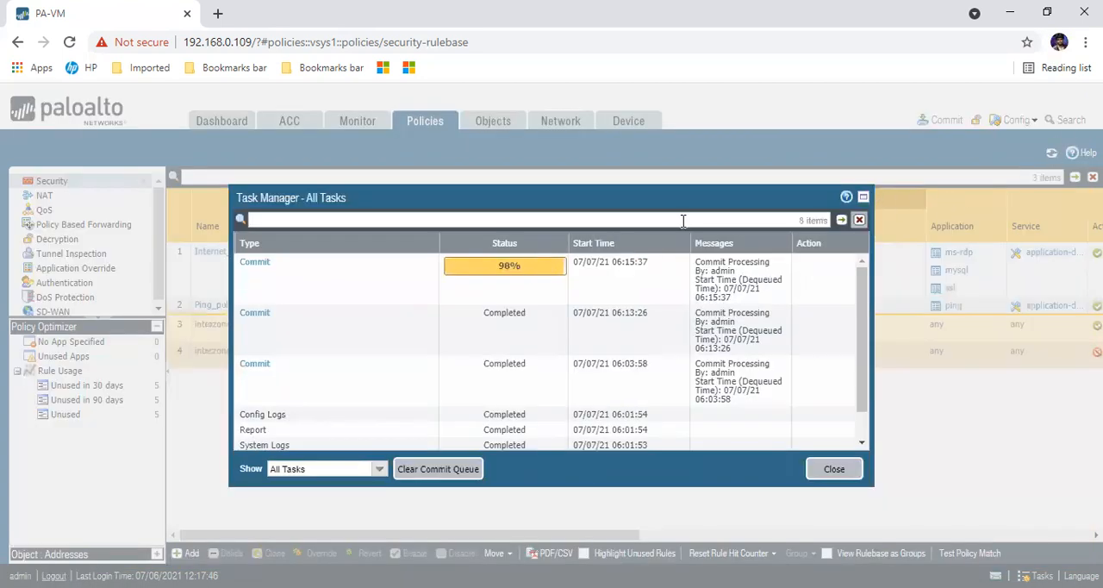
{"action": "left_click", "coordinate": [833, 470]}
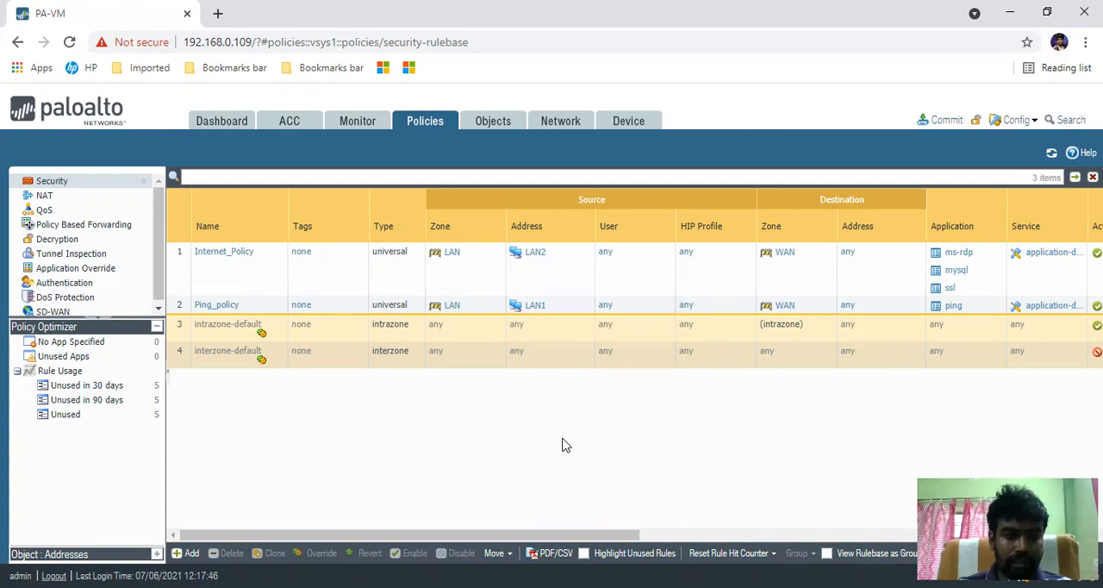
- Move the Ping_policy rule above Internet_Policy in the security rule list
{"action": "left_click", "coordinate": [179, 313]}
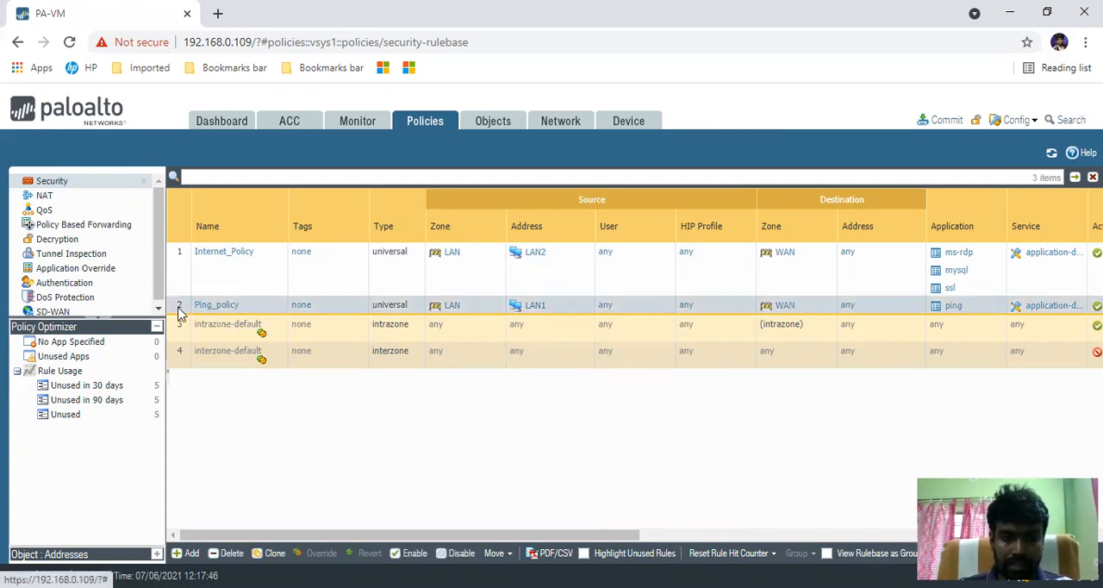
{"action": "left_click_drag", "start_coordinate": [178, 307], "coordinate": [177, 249]}
{"action": "left_click", "coordinate": [178, 249]}
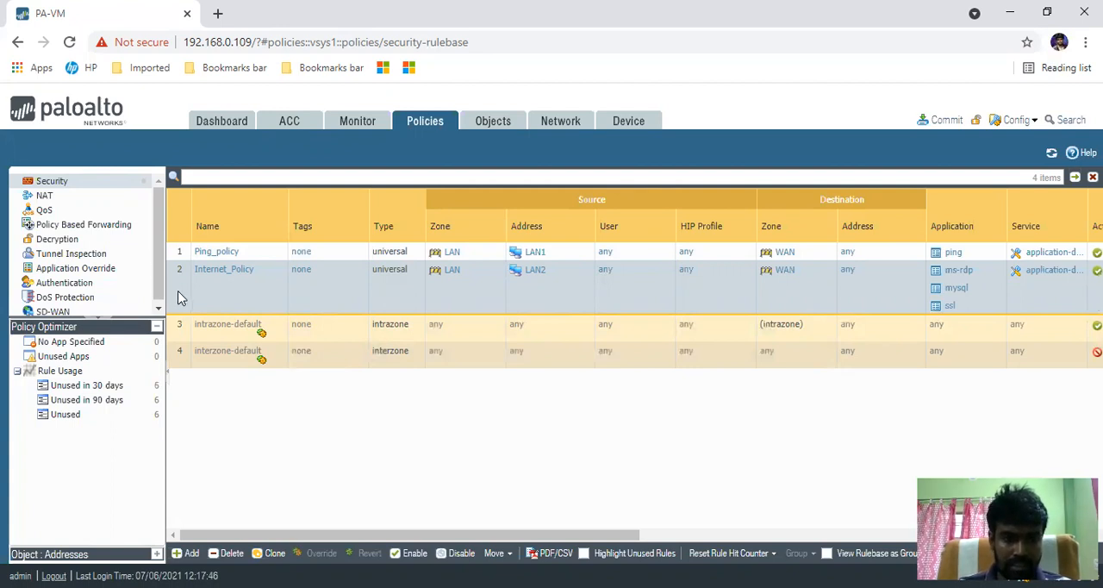
- Clone the Internet_Policy rule, reviewing the rule order options and placing the copy after Internet_Policy
{"action": "left_click", "coordinate": [273, 553]}
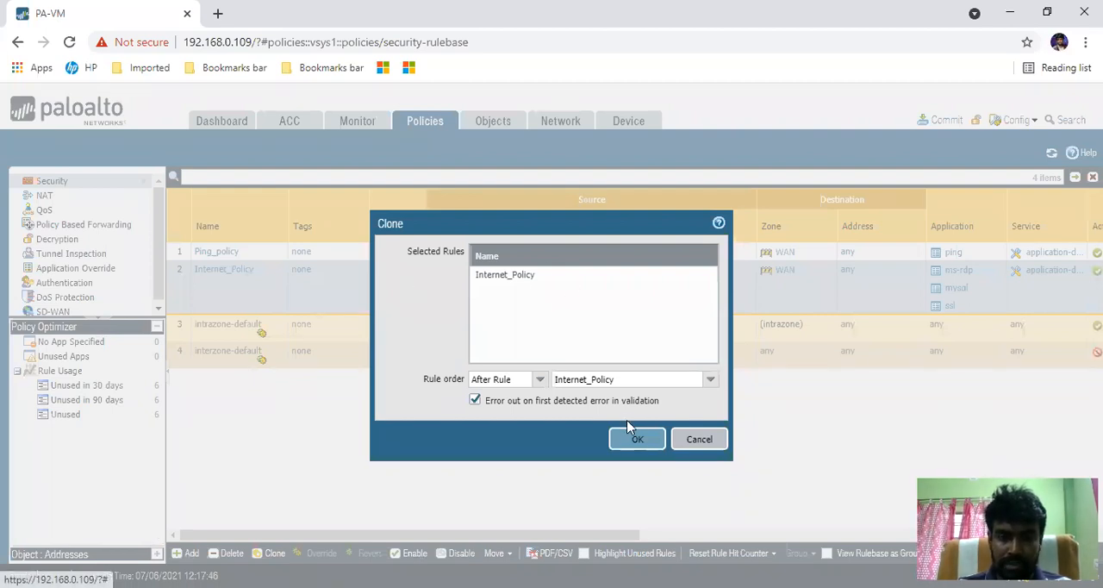
{"action": "left_click", "coordinate": [540, 380]}
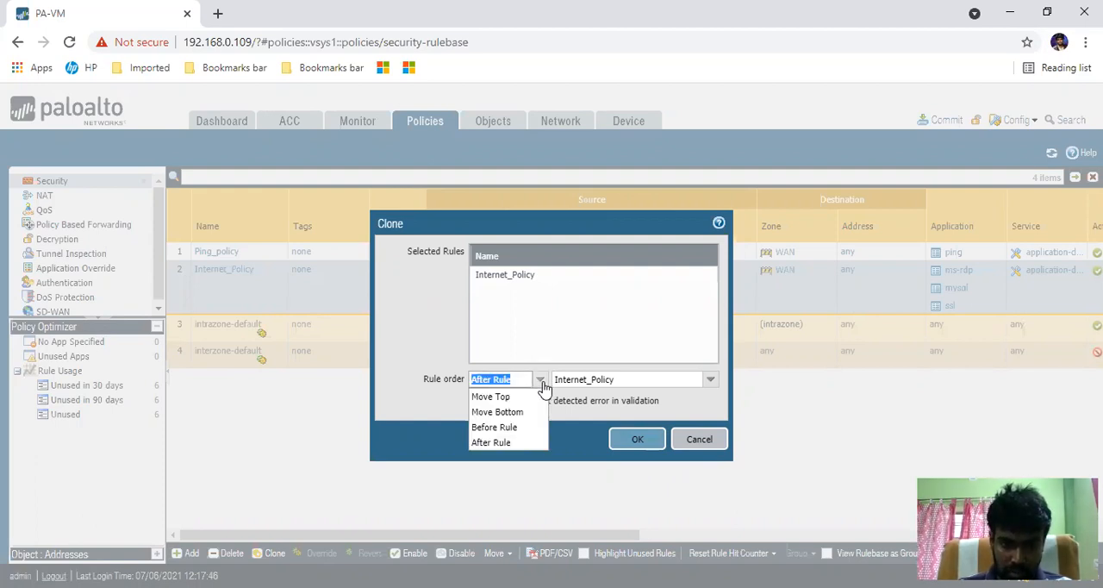
{"action": "left_click", "coordinate": [367, 335]}
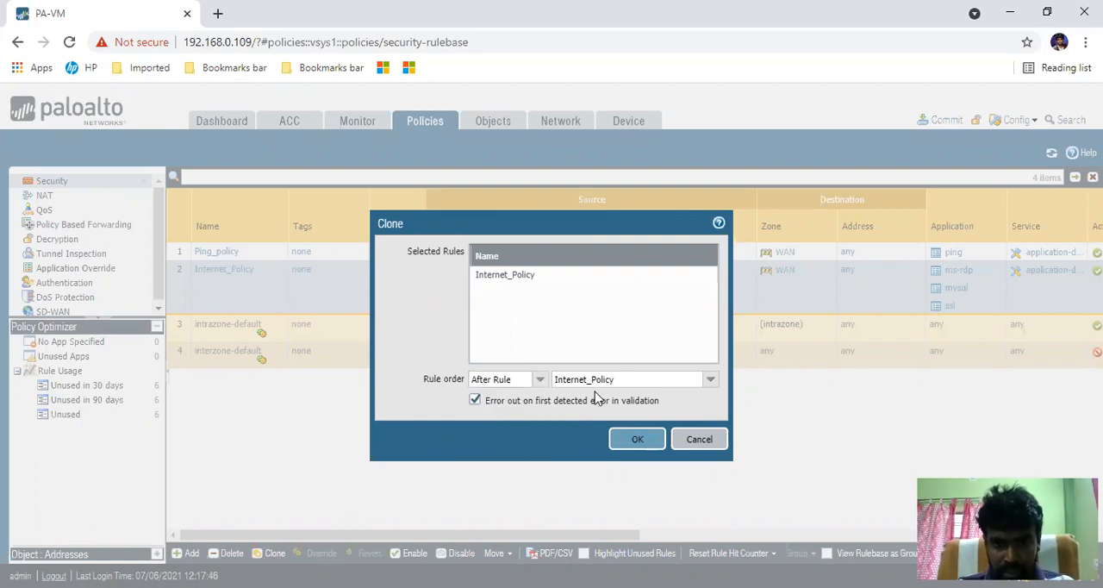
{"action": "left_click", "coordinate": [645, 447]}
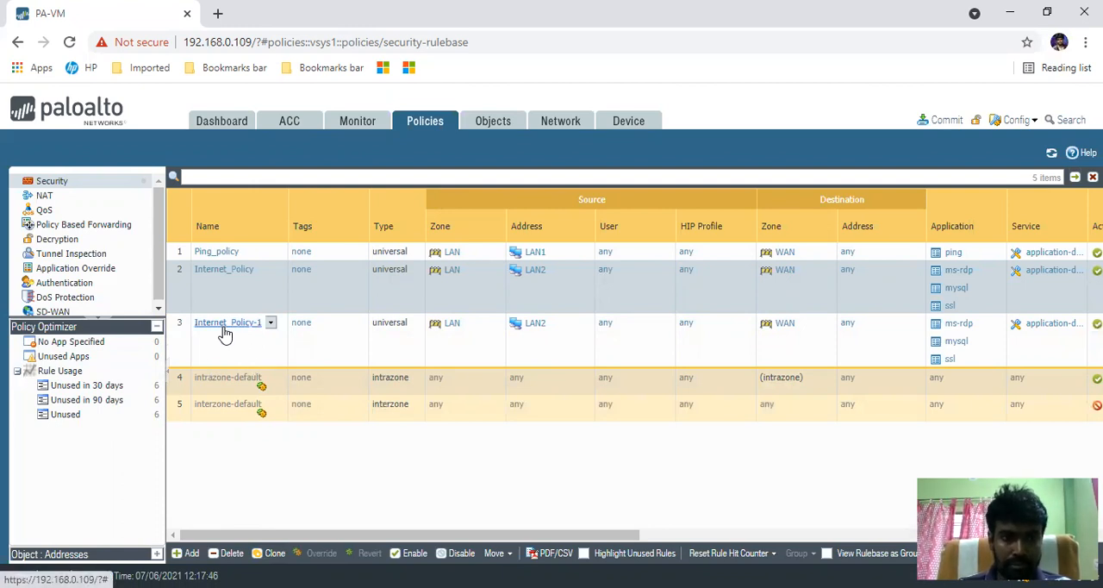
- Open the cloned rule and rename it Youtube-Access
{"action": "left_click", "coordinate": [256, 324]}
{"action": "key", "text": "BackSpace"}
{"action": "key", "text": "BackSpace"}
{"action": "key", "text": "BackSpace"}
{"action": "key", "text": "BackSpace"}
{"action": "key", "text": "BackSpace"}
{"action": "key", "text": "BackSpace"}
{"action": "key", "text": "BackSpace"}
{"action": "key", "text": "BackSpace"}
{"action": "key", "text": "BackSpace"}
{"action": "key", "text": "BackSpace"}
{"action": "key", "text": "BackSpace"}
{"action": "key", "text": "BackSpace"}
{"action": "key", "text": "BackSpace"}
{"action": "key", "text": "BackSpace"}
{"action": "key", "text": "BackSpace"}
{"action": "key", "text": "BackSpace"}
{"action": "key", "text": "BackSpace"}
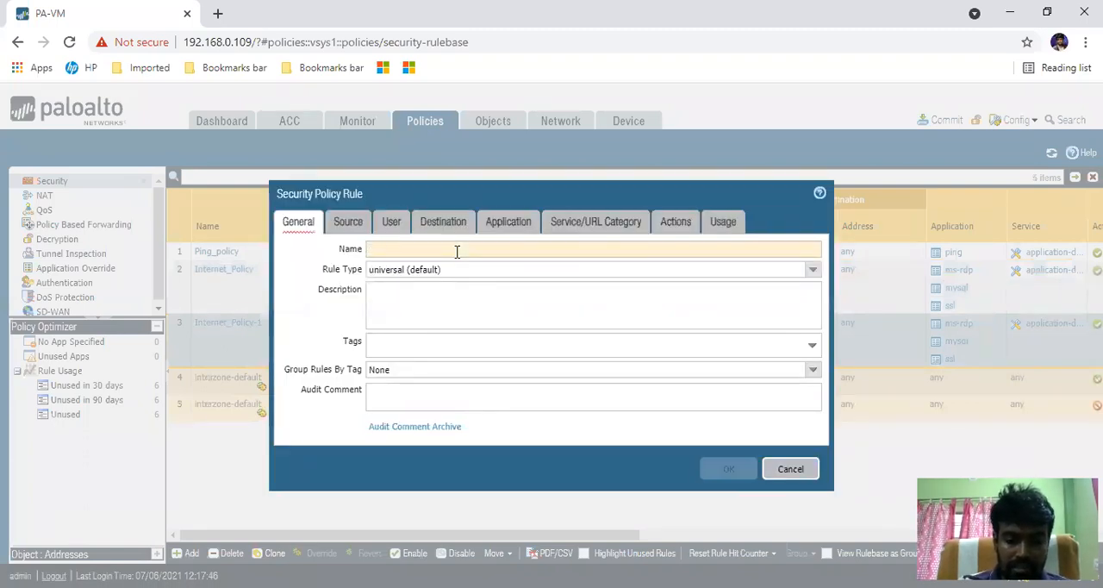
{"action": "type", "text": "Youtube"}
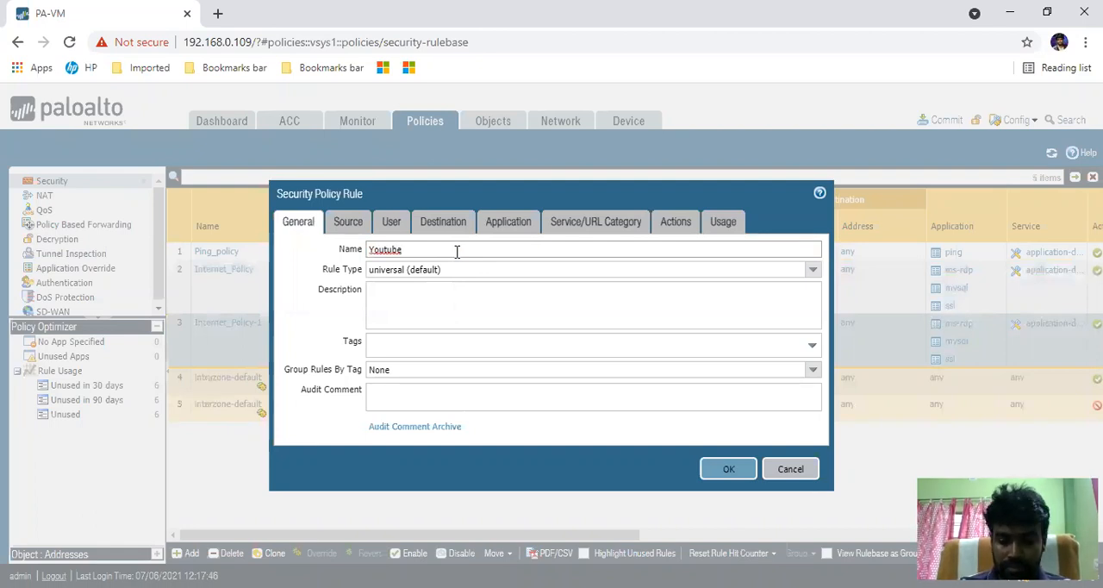
{"action": "type", "text": "-Access"}
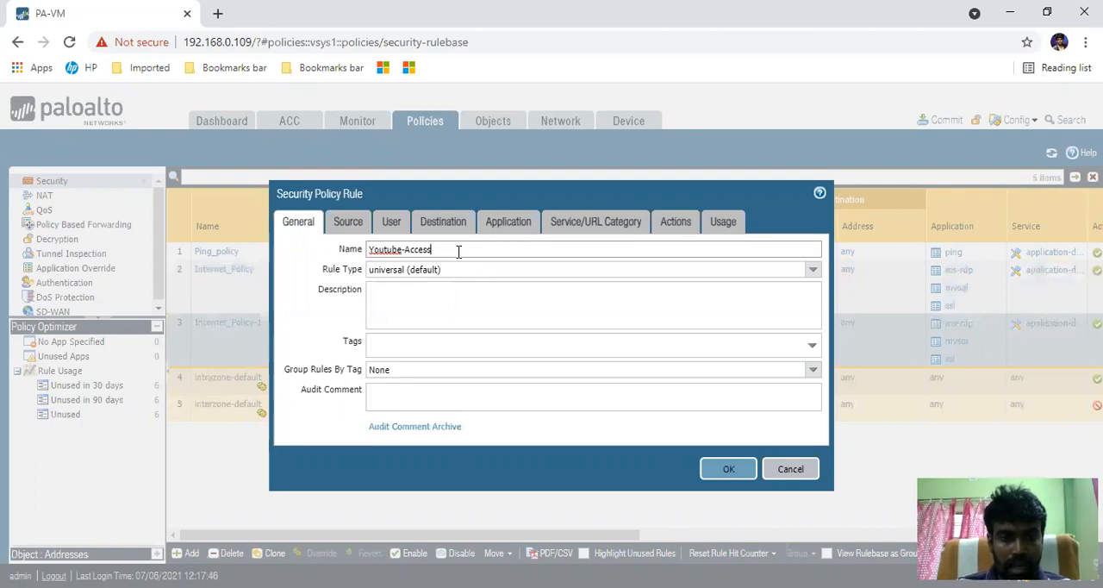
- Add LAN1 to the Youtube-Access rule's source addresses alongside LAN2
{"action": "left_click", "coordinate": [360, 226]}
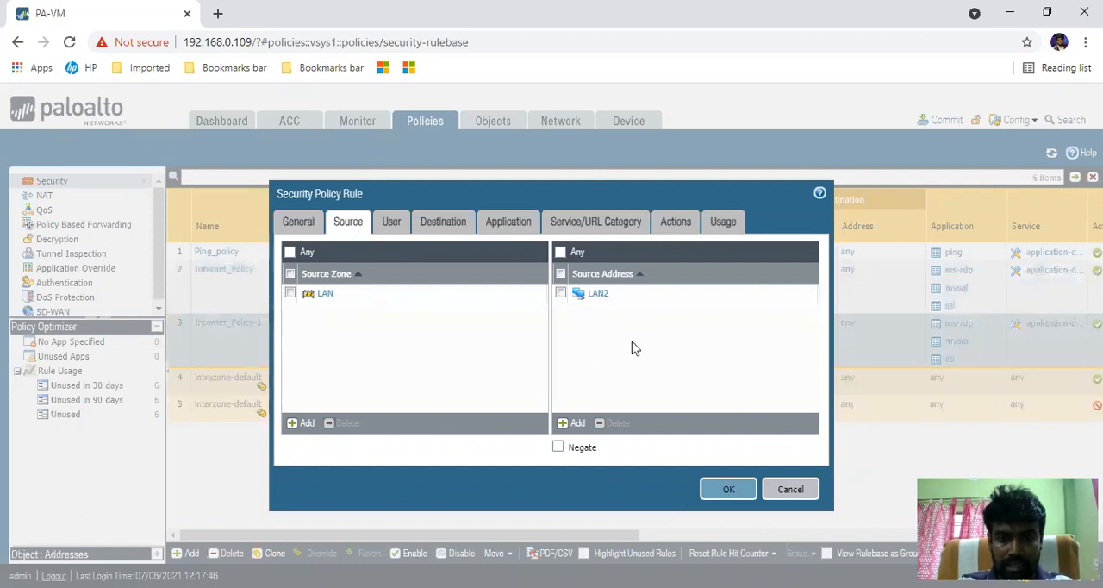
{"action": "left_click", "coordinate": [576, 423]}
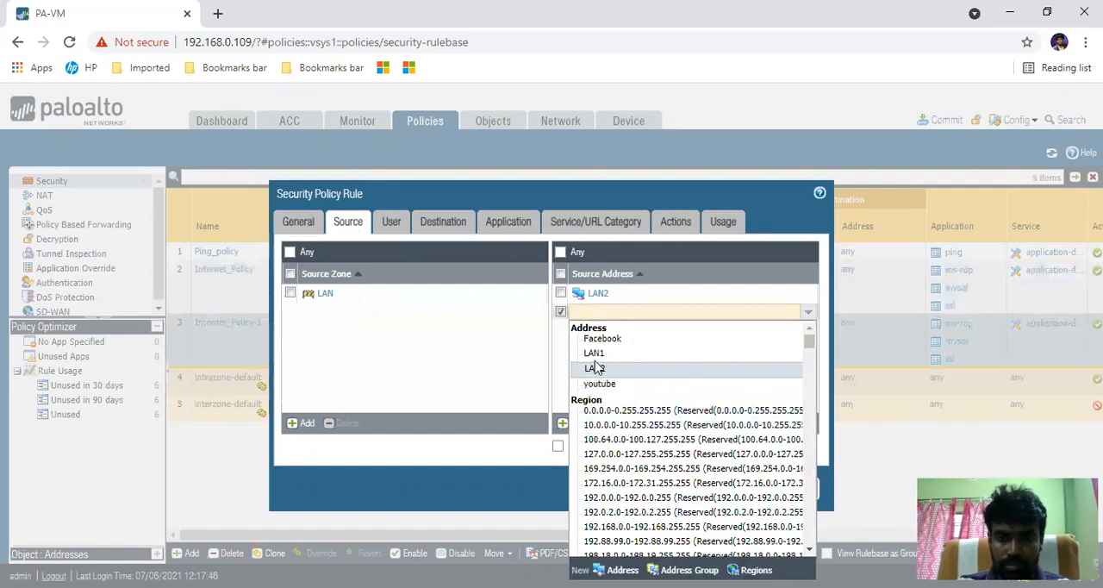
{"action": "left_click", "coordinate": [594, 355]}
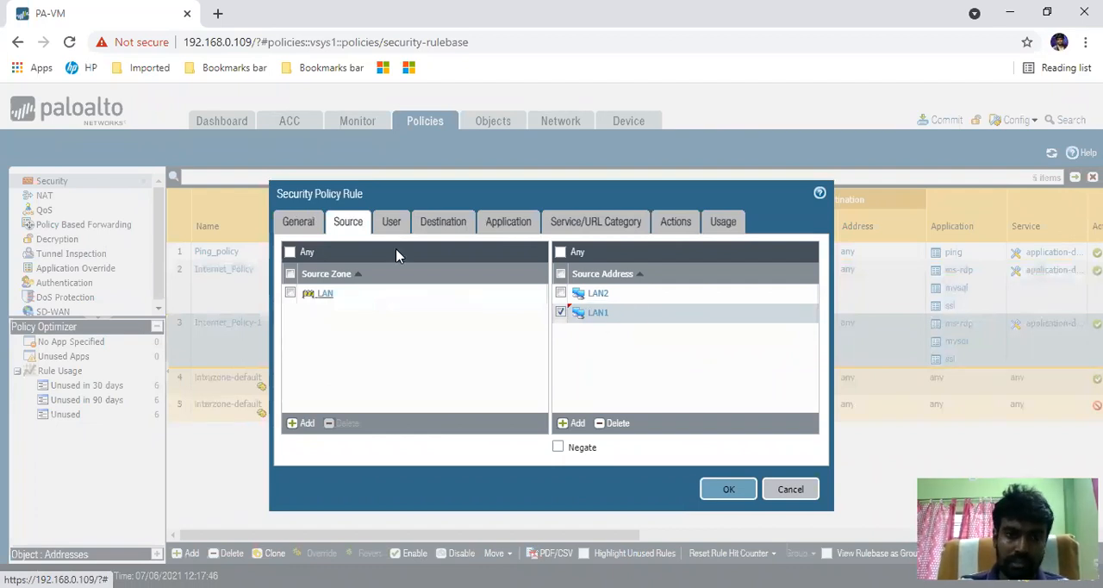
- Examine the rule's source user settings, including a new user entry and the available user types
{"action": "left_click", "coordinate": [392, 226]}
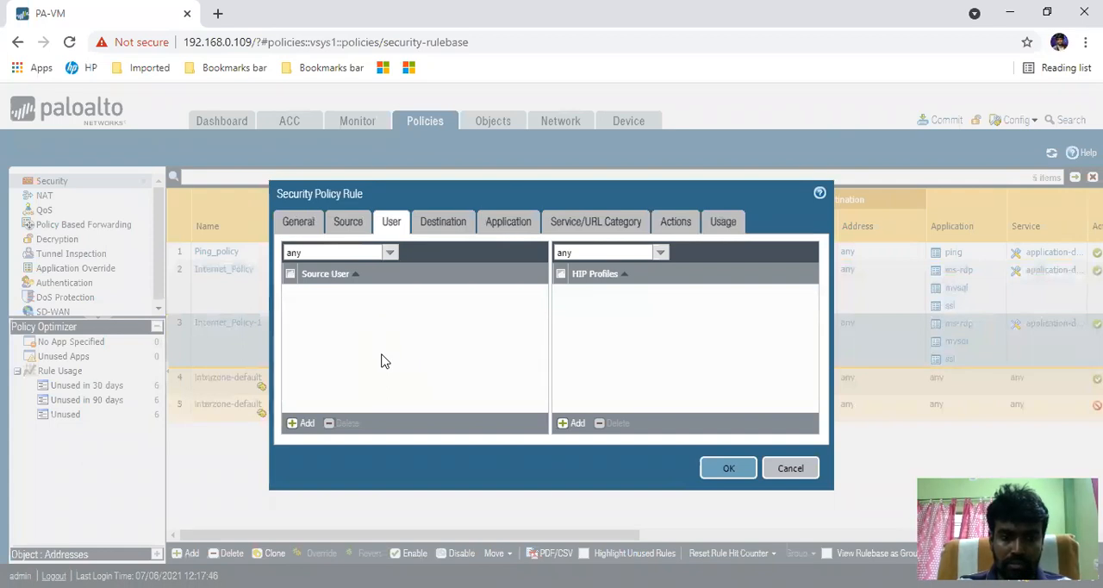
{"action": "left_click", "coordinate": [309, 425]}
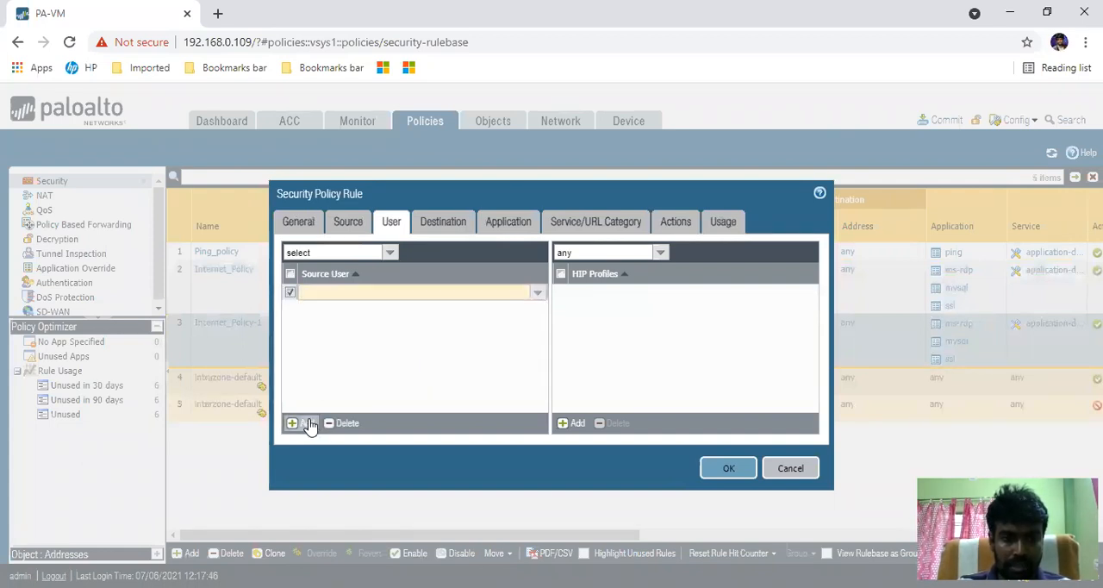
{"action": "left_click", "coordinate": [384, 358]}
{"action": "left_click", "coordinate": [390, 253]}
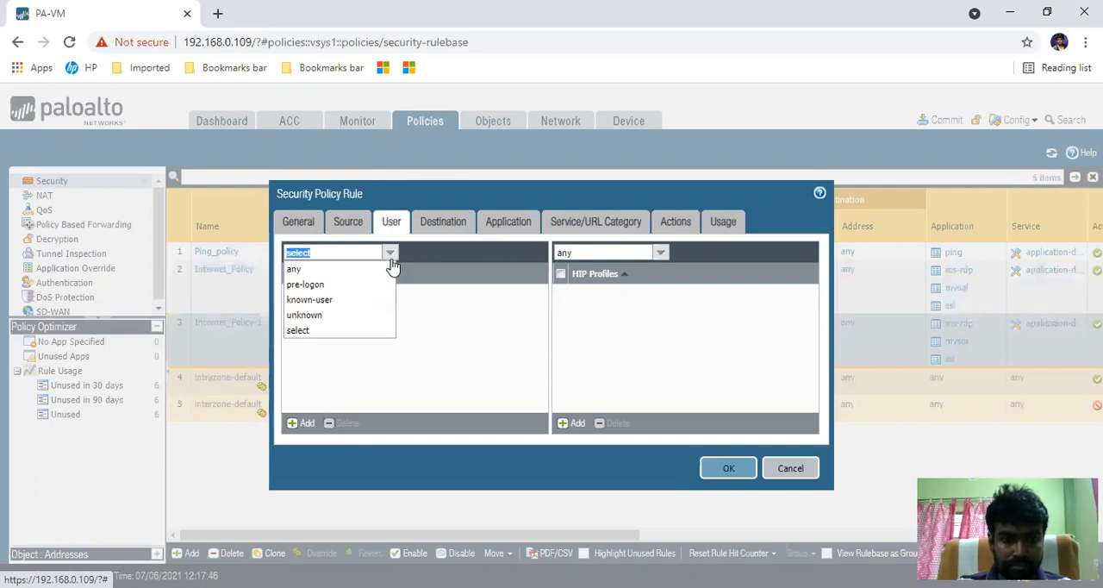
{"action": "left_click", "coordinate": [464, 354]}
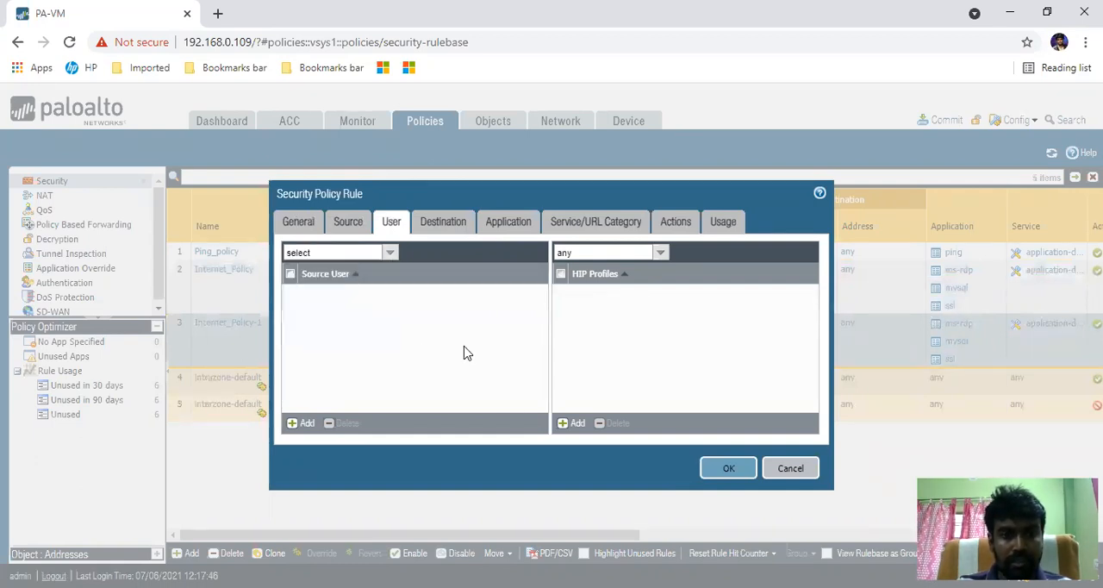
- Create a destination address object named Youtue with type FQDN and value youtube.com for the rule
{"action": "left_click", "coordinate": [448, 222]}
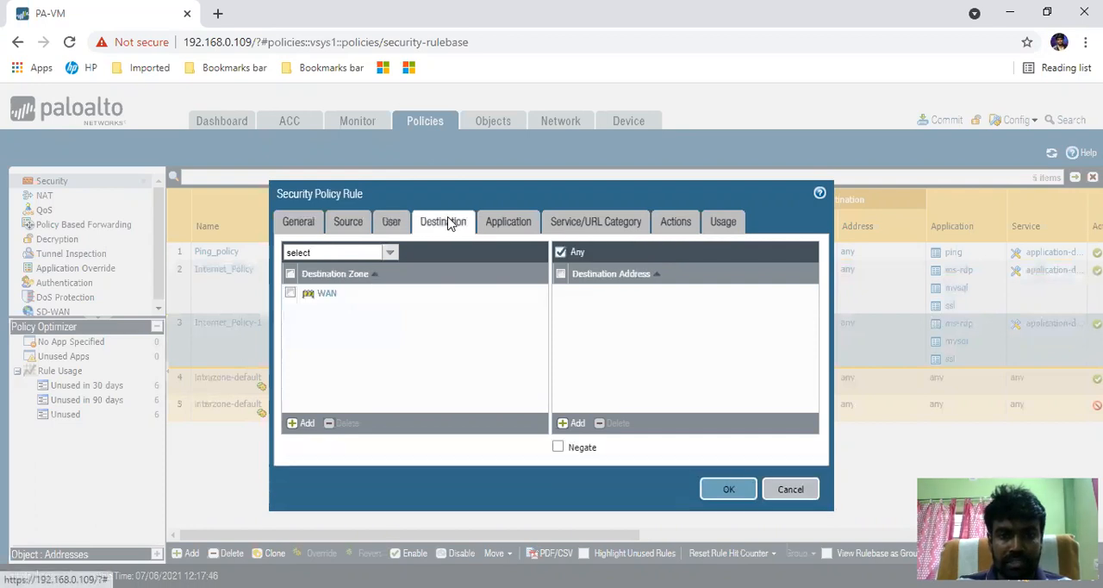
{"action": "left_click", "coordinate": [573, 422]}
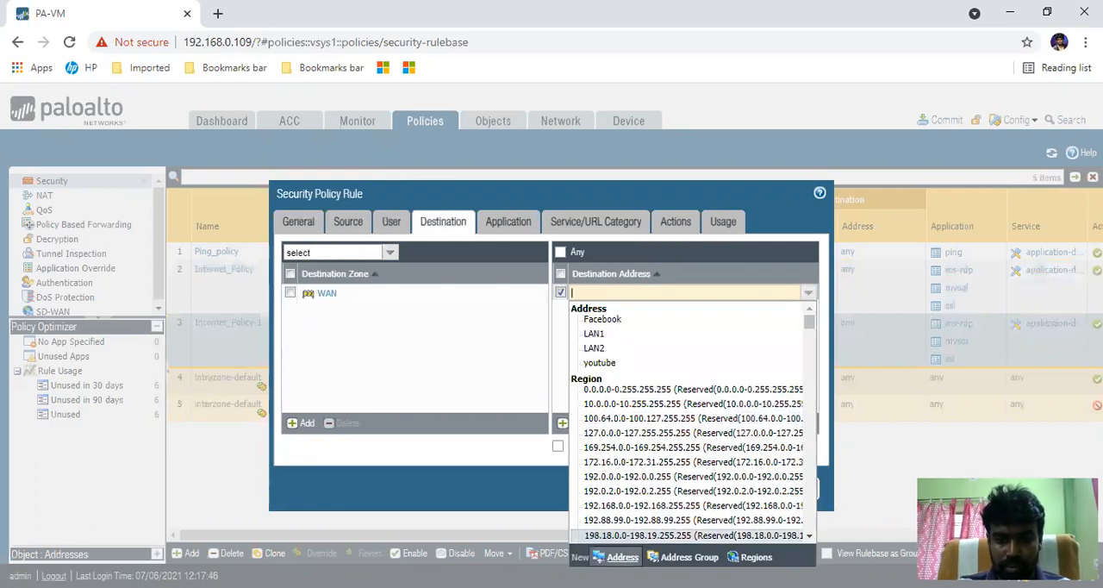
{"action": "left_click", "coordinate": [622, 557]}
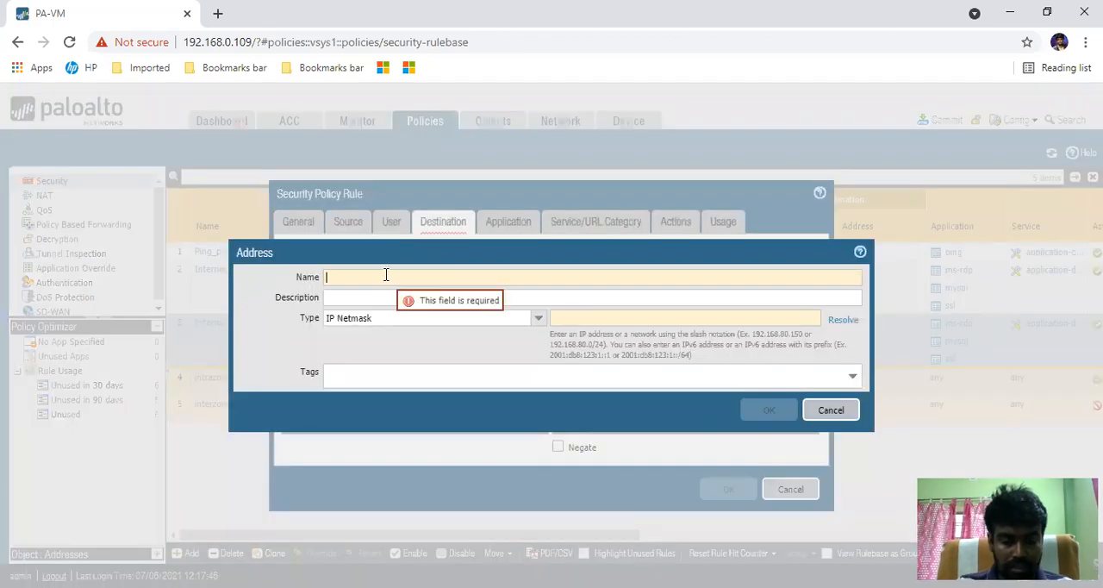
{"action": "type", "text": "Youtue"}
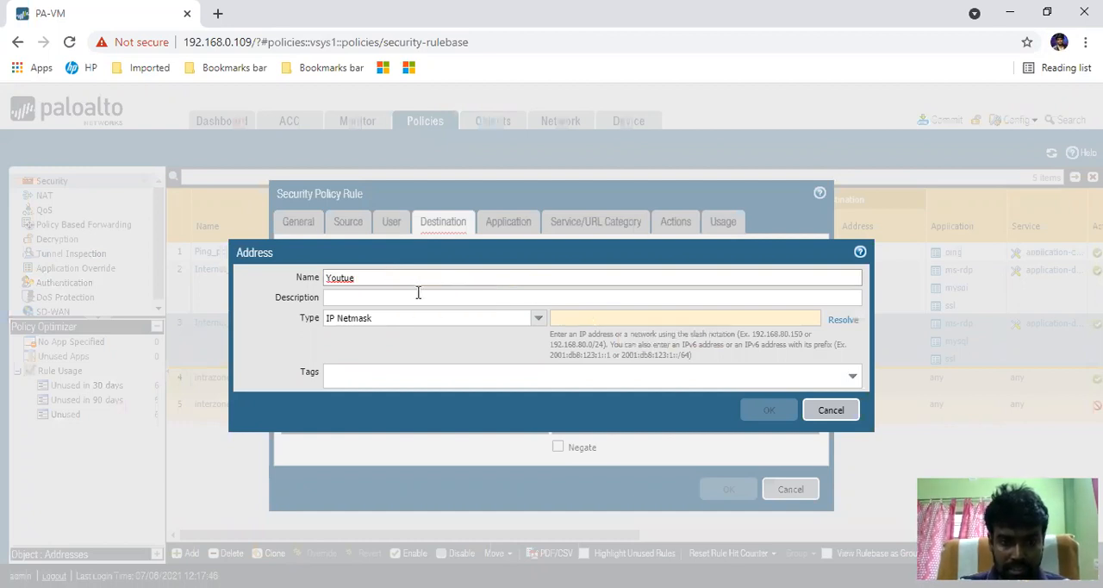
{"action": "left_click", "coordinate": [543, 320]}
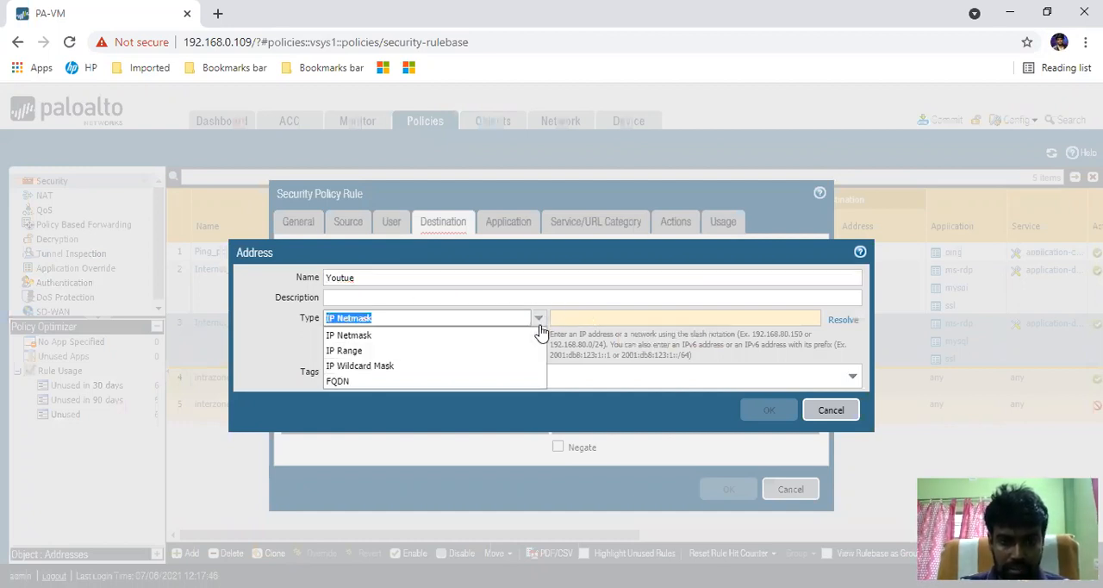
{"action": "left_click", "coordinate": [382, 390]}
{"action": "left_click", "coordinate": [607, 317]}
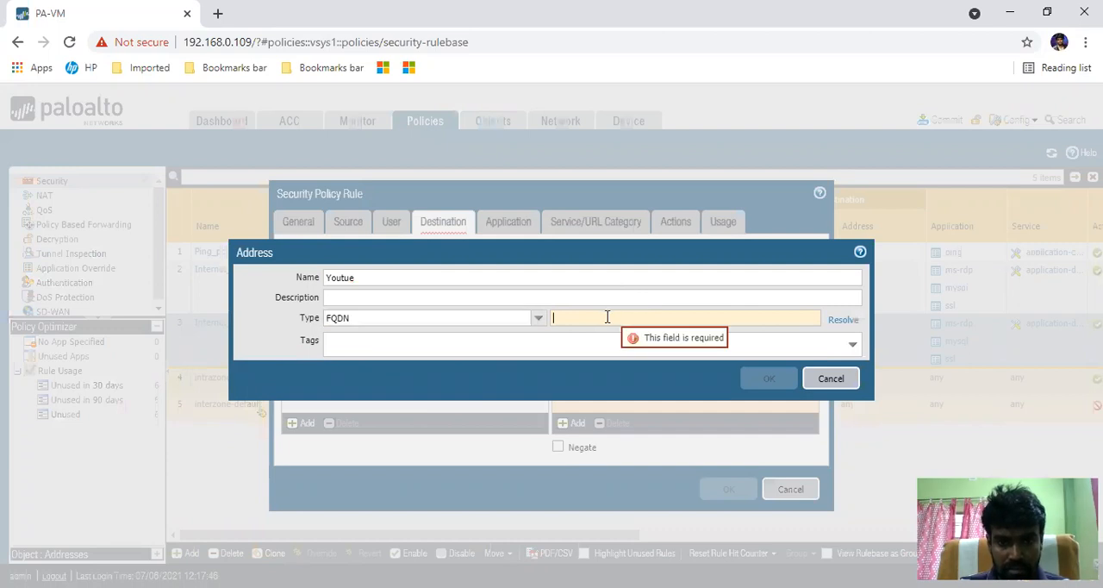
{"action": "type", "text": "y"}
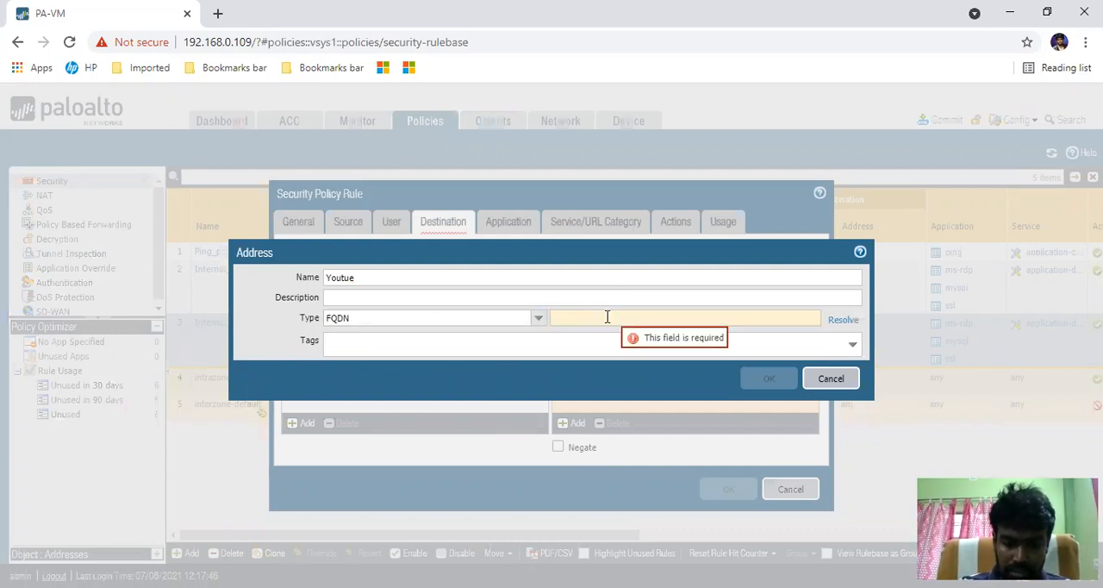
{"action": "type", "text": "youtube.com"}
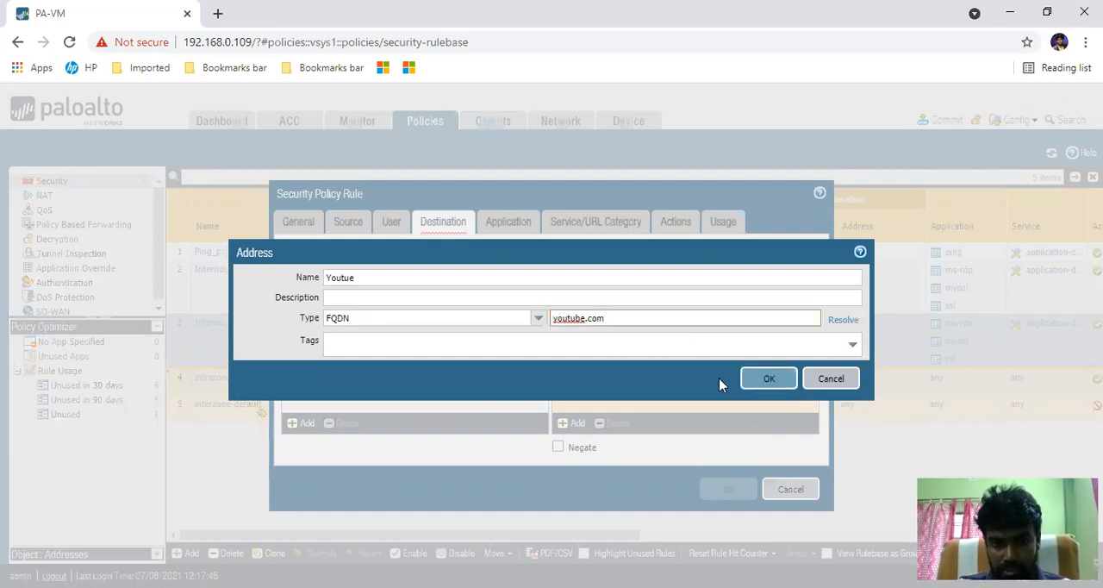
{"action": "left_click", "coordinate": [780, 382]}
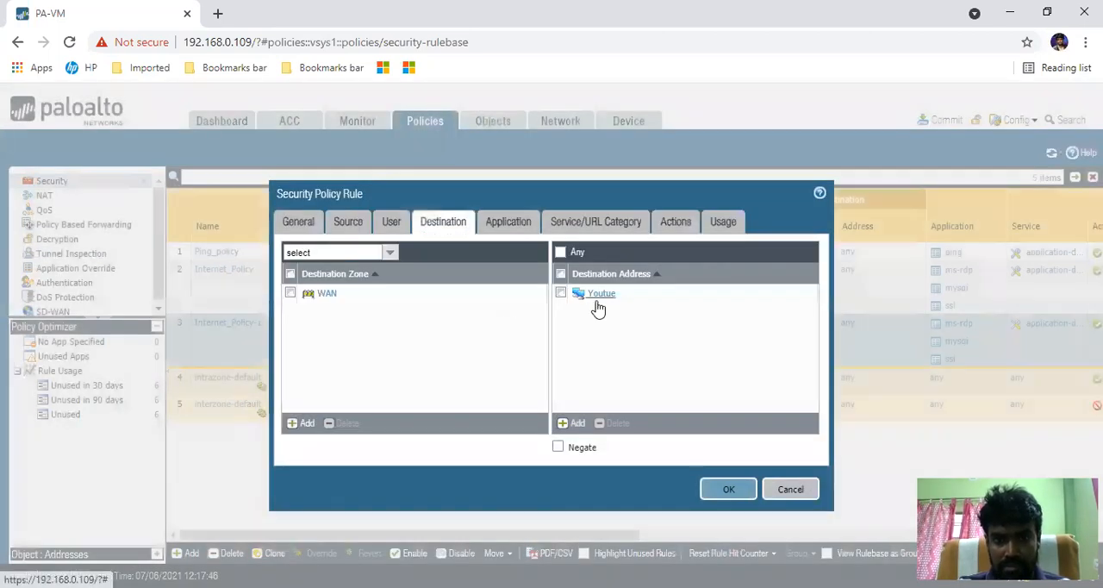
{"action": "left_click", "coordinate": [570, 422]}
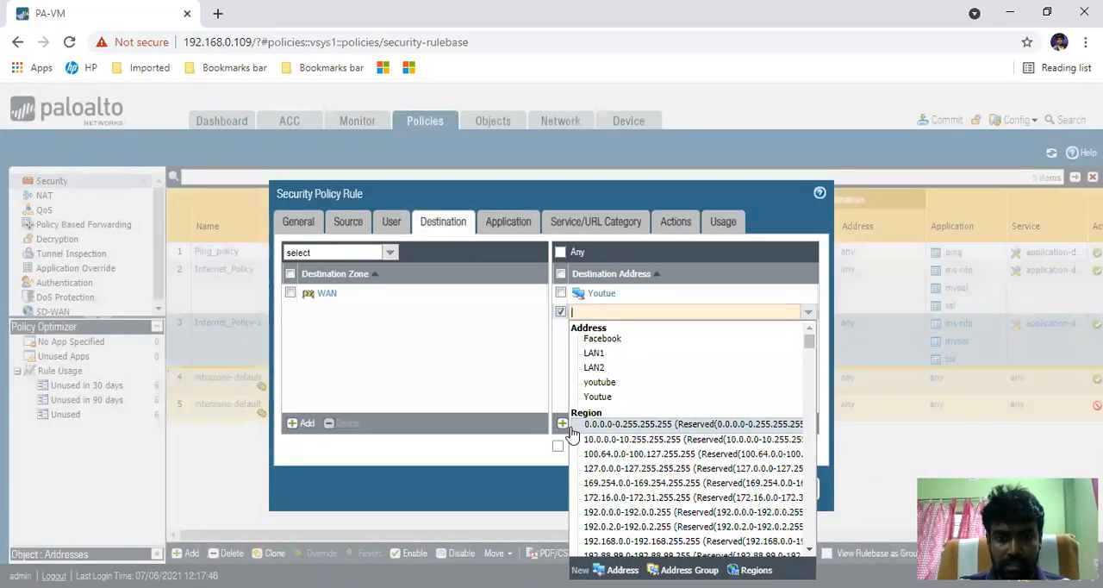
{"action": "left_click", "coordinate": [490, 330]}
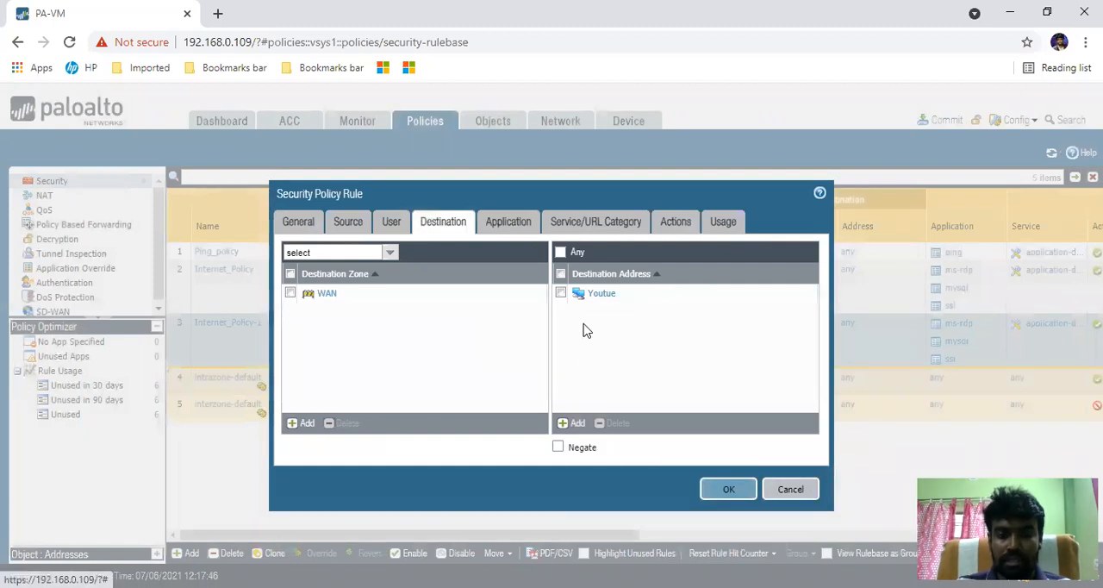
{"action": "left_click", "coordinate": [572, 424]}
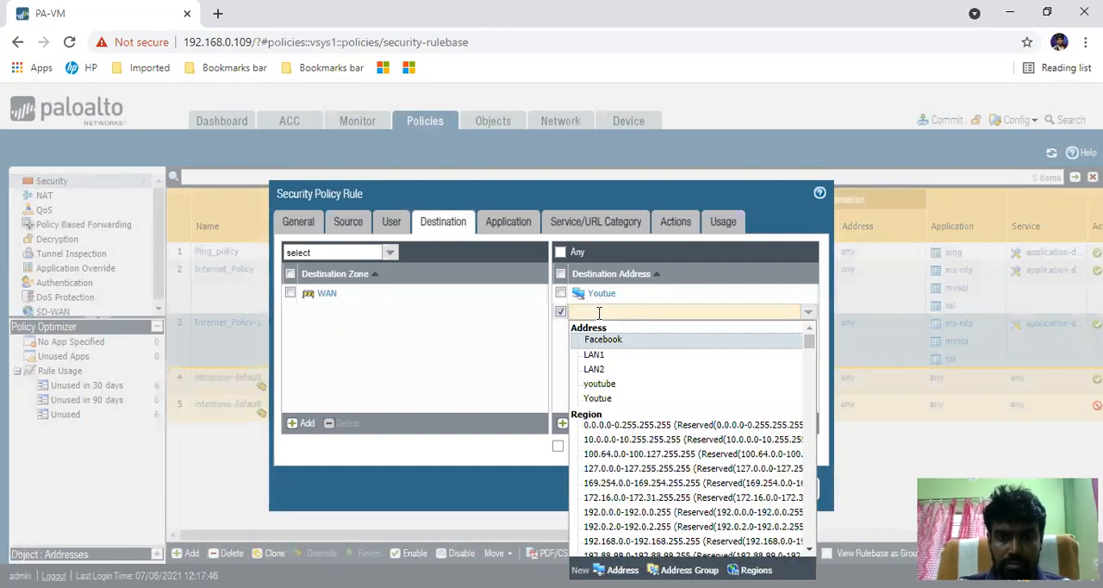
{"action": "type", "text": "google"}
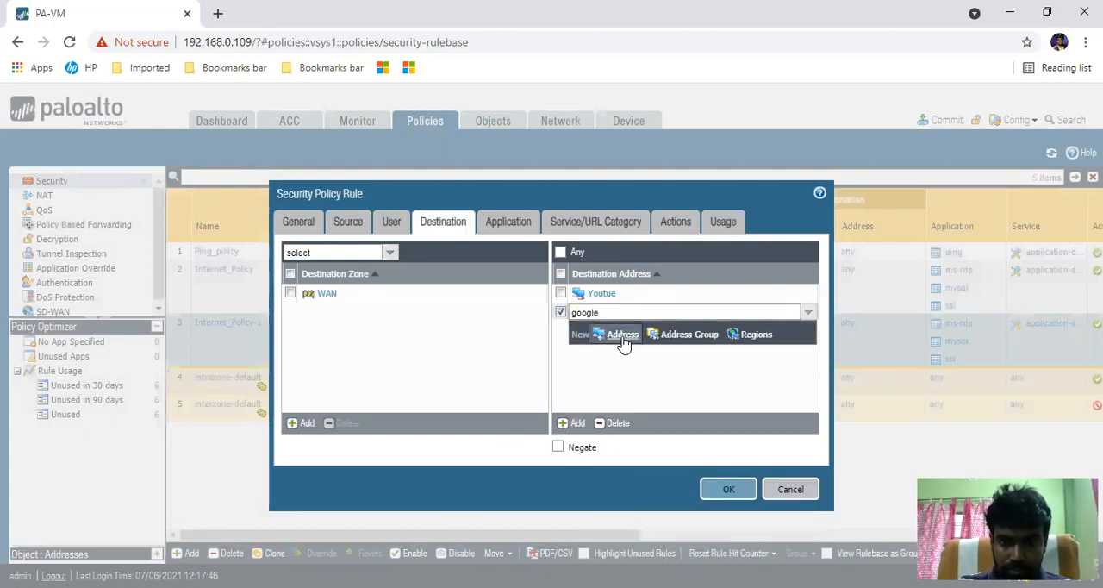
{"action": "left_click", "coordinate": [622, 336]}
{"action": "type", "text": "Google"}
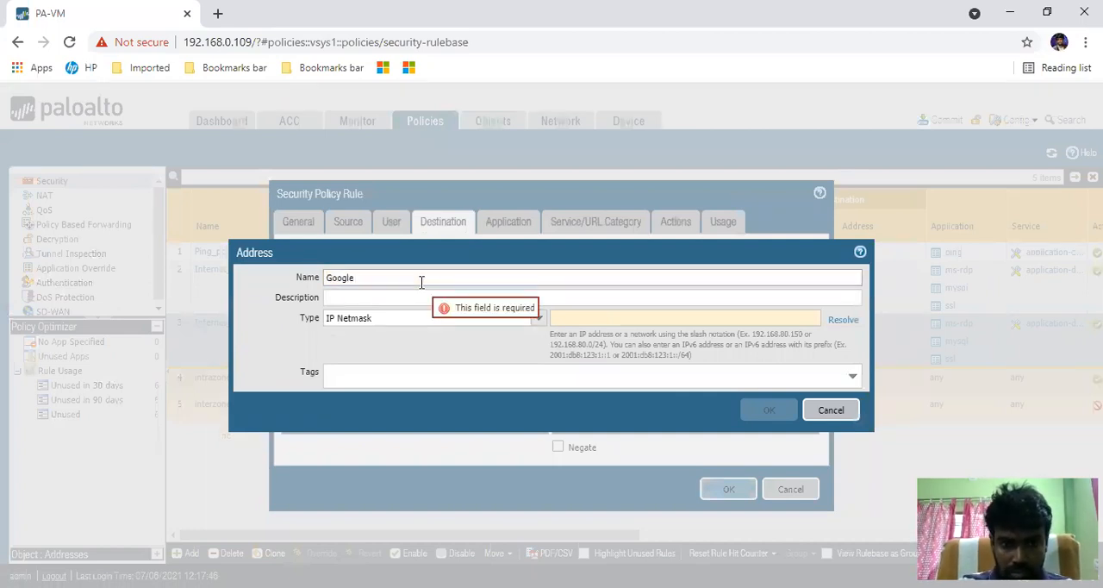
{"action": "left_click", "coordinate": [595, 327]}
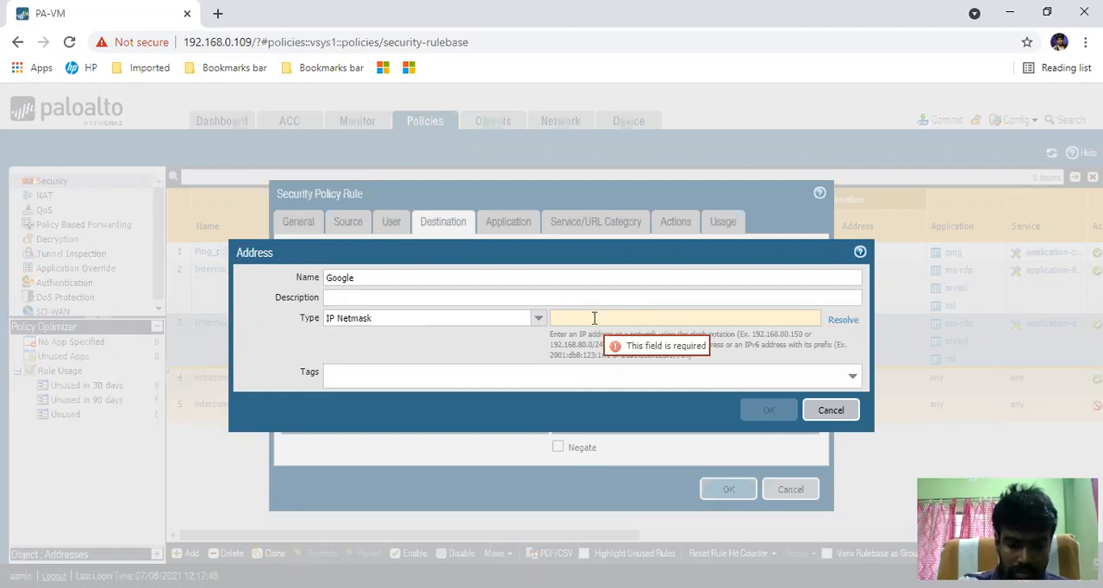
{"action": "type", "text": "8"}
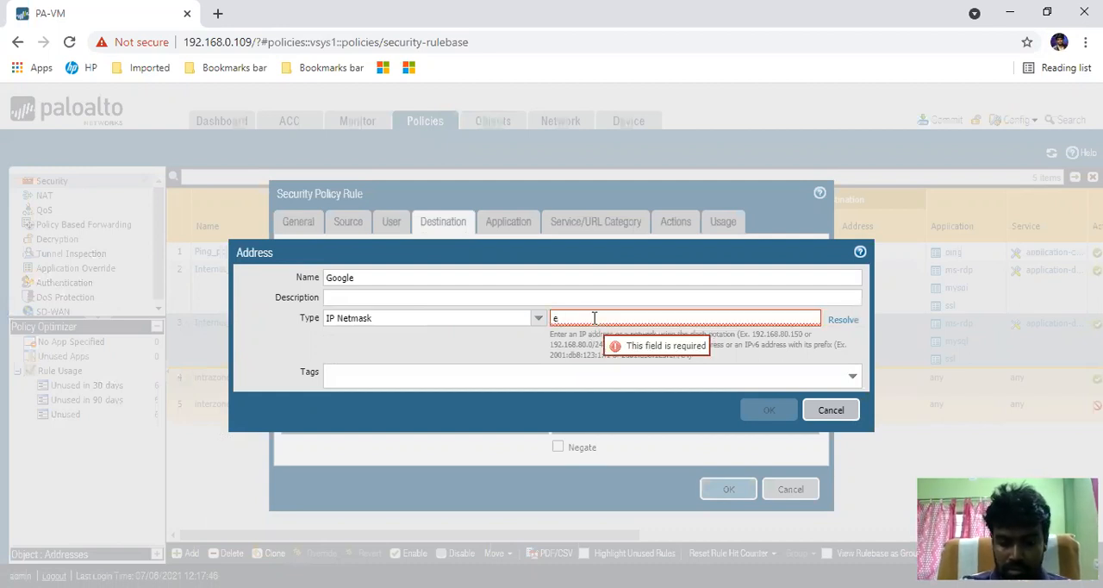
{"action": "key", "text": "BackSpace"}
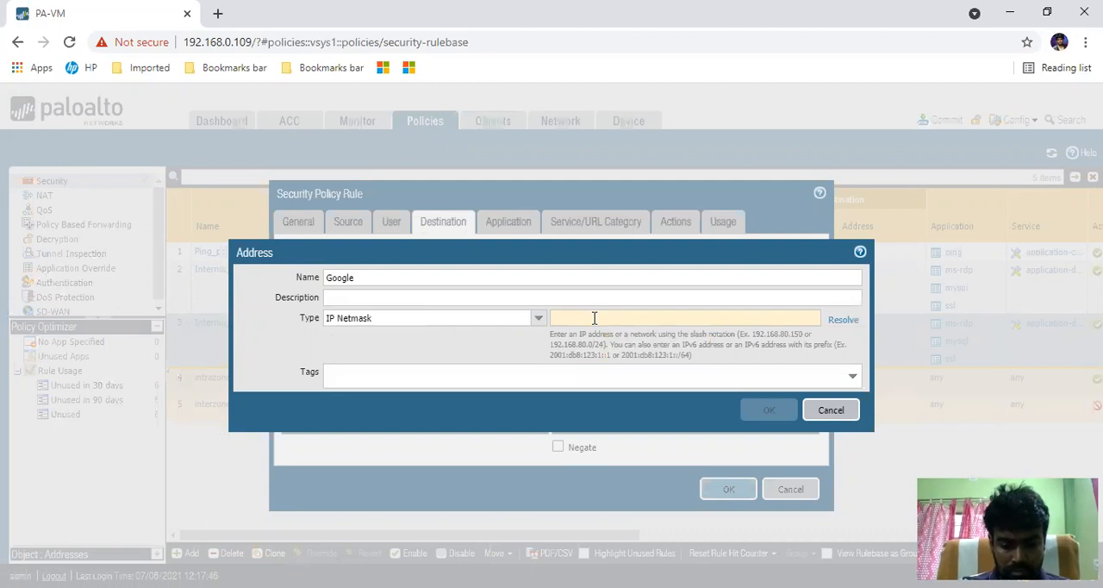
{"action": "type", "text": "8."}
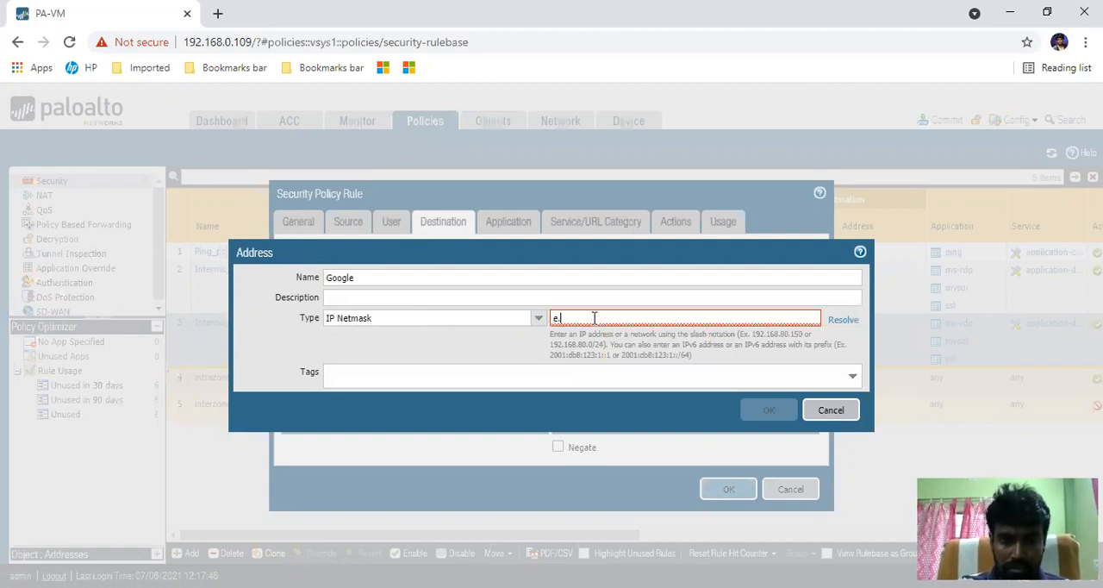
{"action": "key", "text": "BackSpace"}
{"action": "key", "text": "BackSpace"}
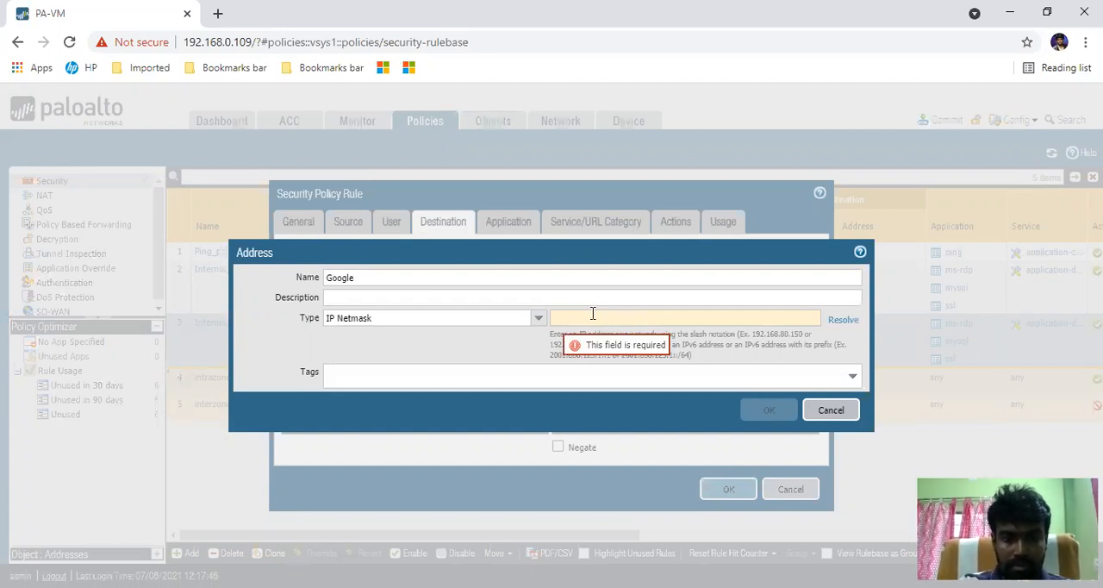
{"action": "left_click", "coordinate": [829, 411]}
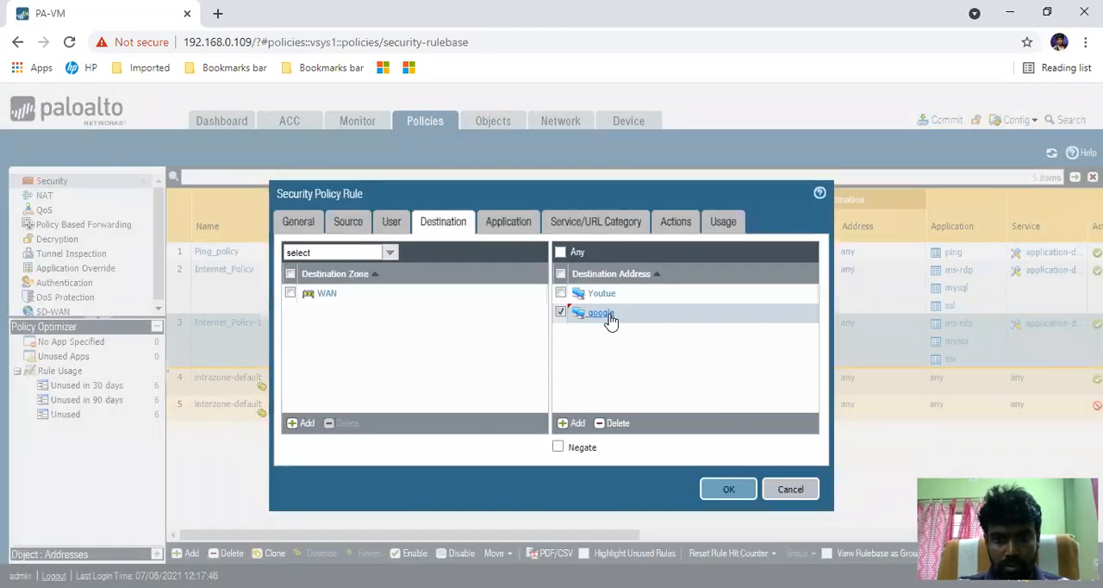
{"action": "left_click", "coordinate": [614, 423]}
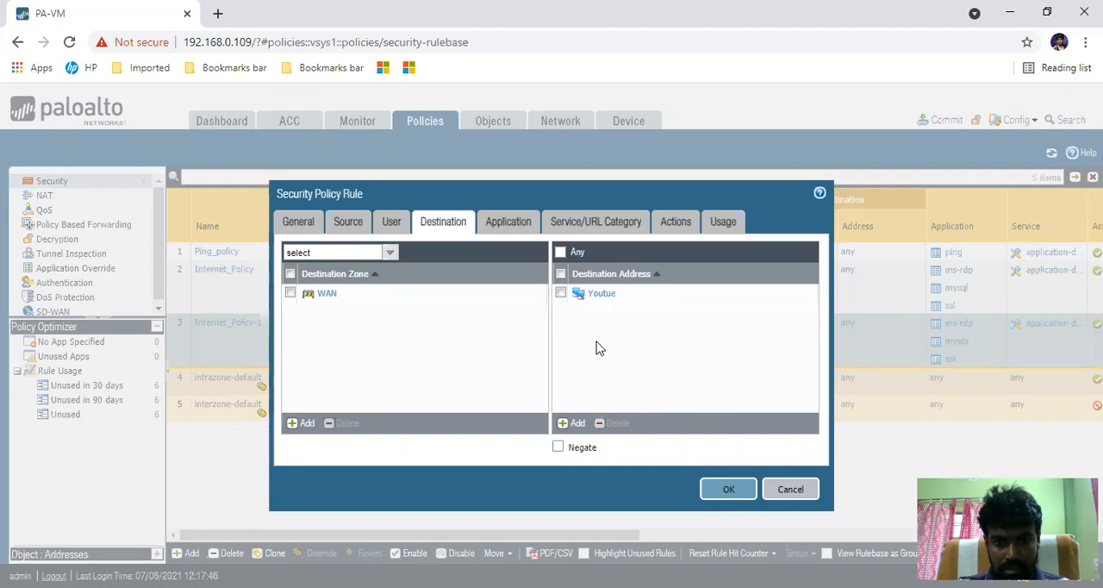
- Create a second destination address object for the rule named Google, with type FQDN and value google.com
{"action": "left_click", "coordinate": [577, 422]}
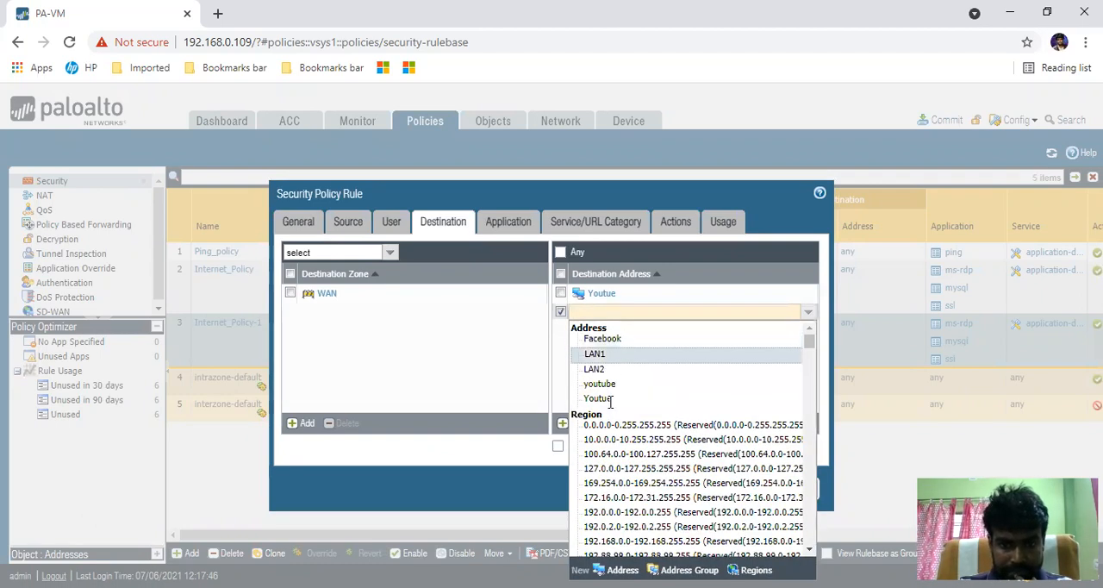
{"action": "left_click", "coordinate": [619, 570]}
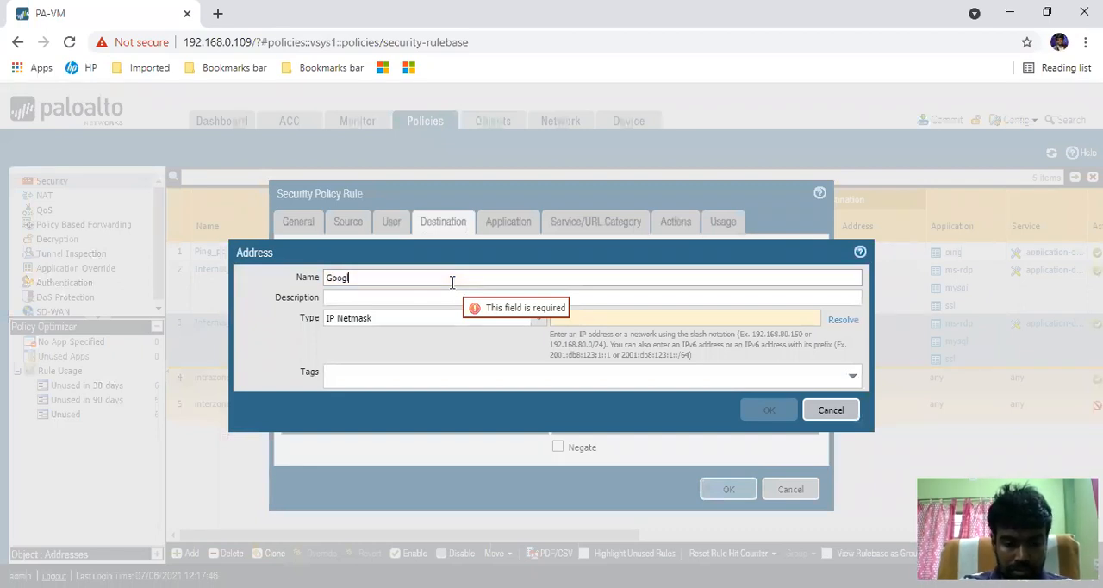
{"action": "key", "text": "Tab"}
{"action": "key", "text": "Tab"}
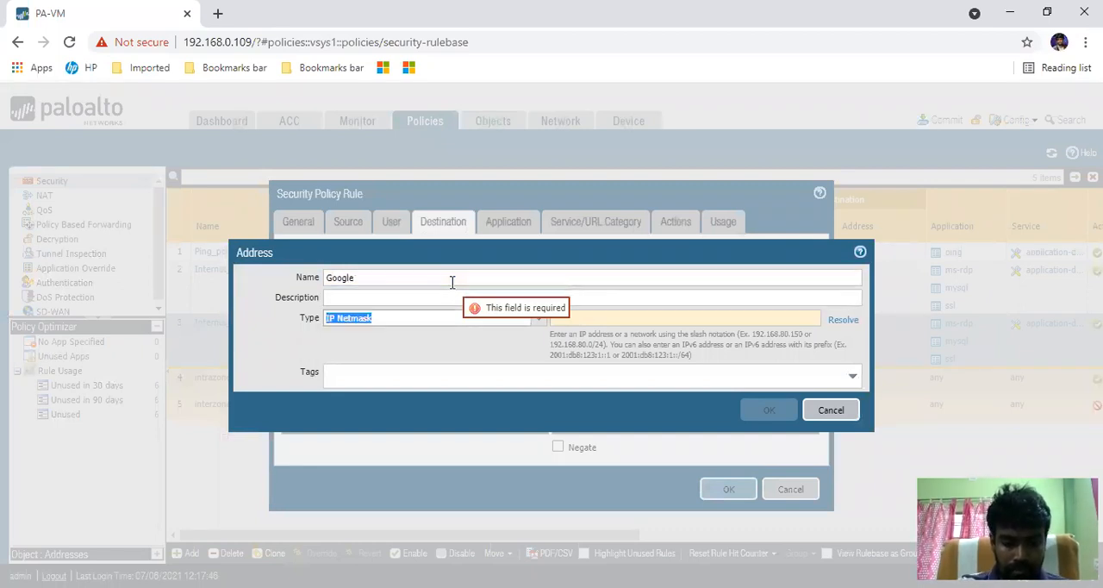
{"action": "key", "text": "Down"}
{"action": "key", "text": "Down"}
{"action": "key", "text": "Down"}
{"action": "key", "text": "Down"}
{"action": "key", "text": "Tab"}
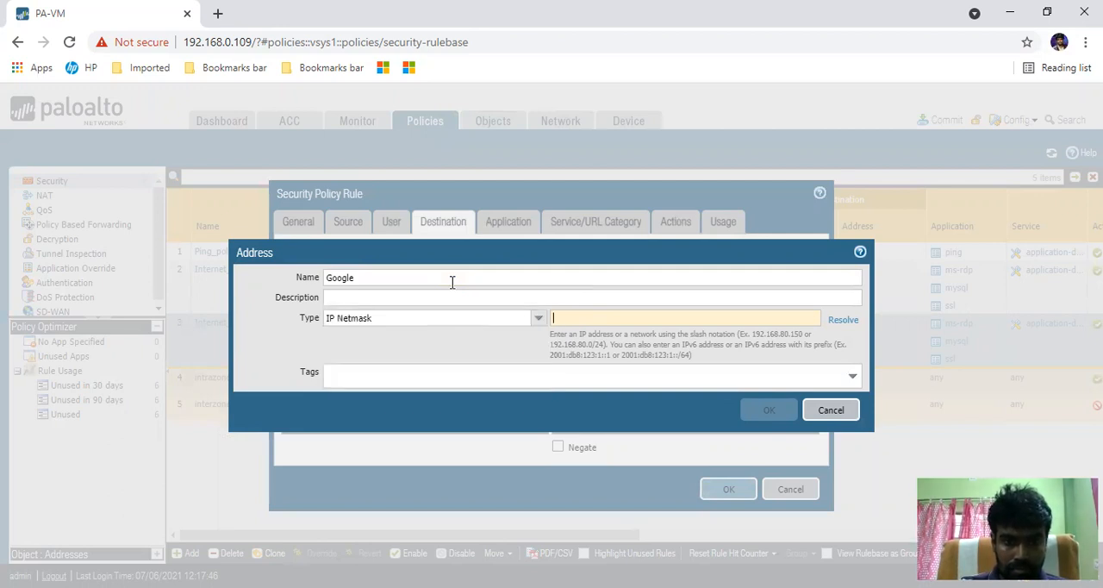
{"action": "left_click", "coordinate": [539, 318]}
{"action": "left_click", "coordinate": [382, 379]}
{"action": "left_click", "coordinate": [573, 315]}
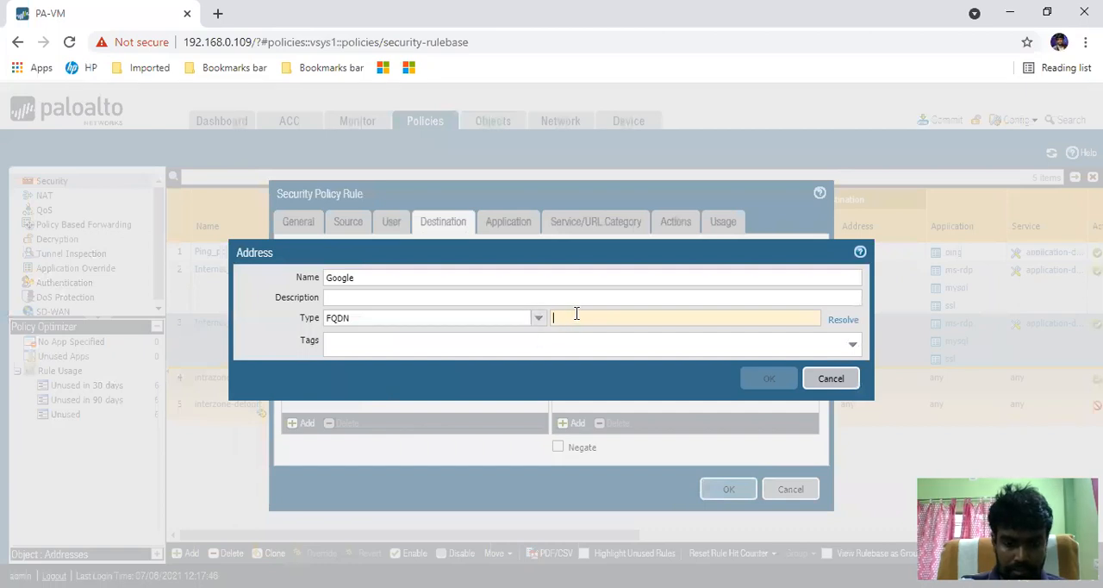
{"action": "type", "text": "google.com"}
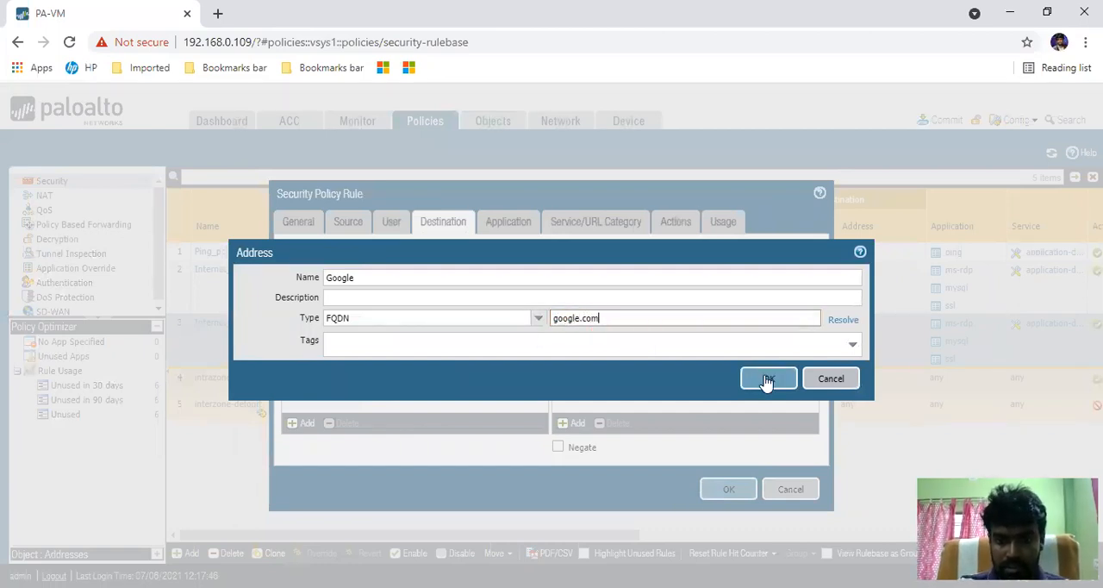
{"action": "left_click", "coordinate": [767, 380]}
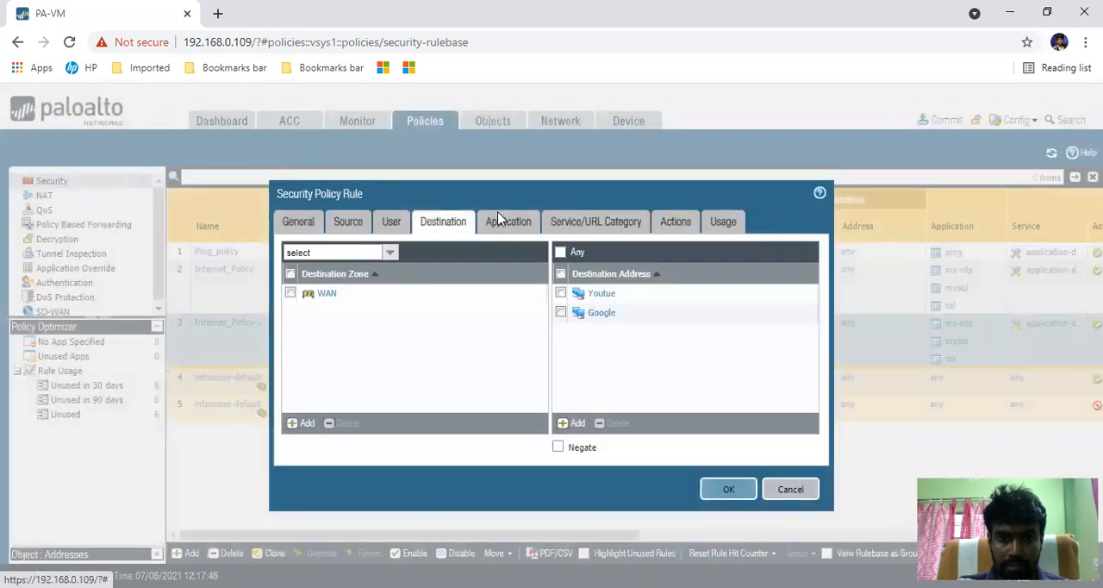
- Remove the ms-rdp, mysql and ssl applications from the rule
{"action": "left_click", "coordinate": [496, 226]}
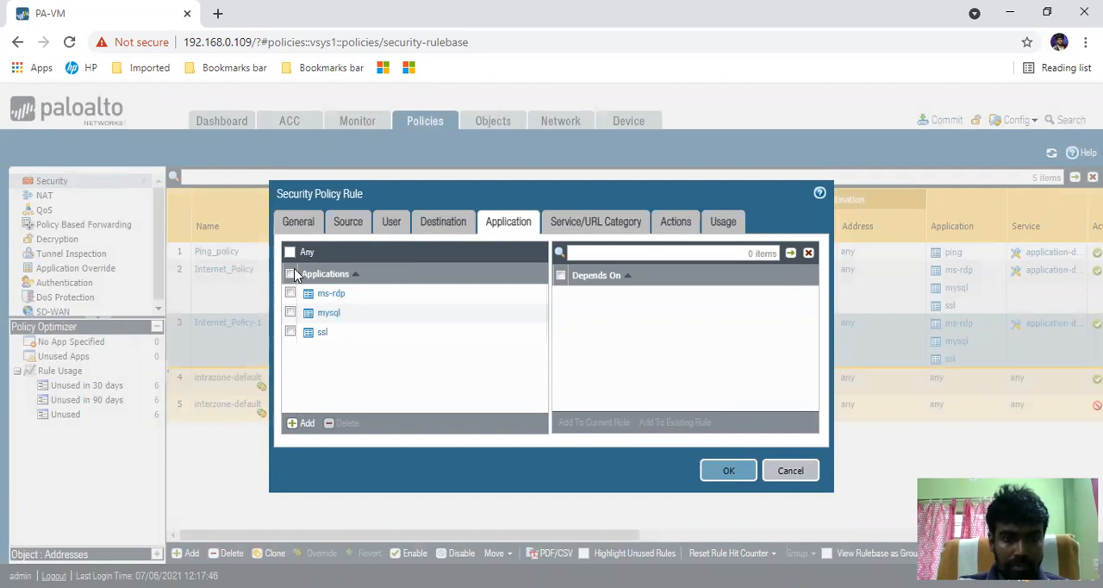
{"action": "left_click", "coordinate": [290, 332]}
{"action": "left_click", "coordinate": [291, 312]}
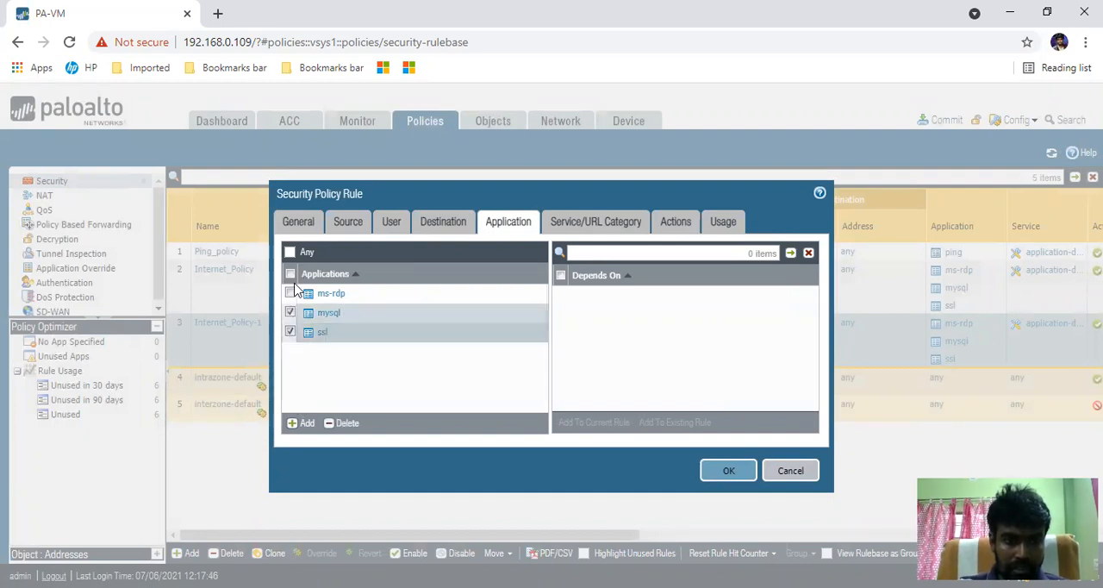
{"action": "left_click", "coordinate": [291, 293]}
{"action": "left_click", "coordinate": [358, 426]}
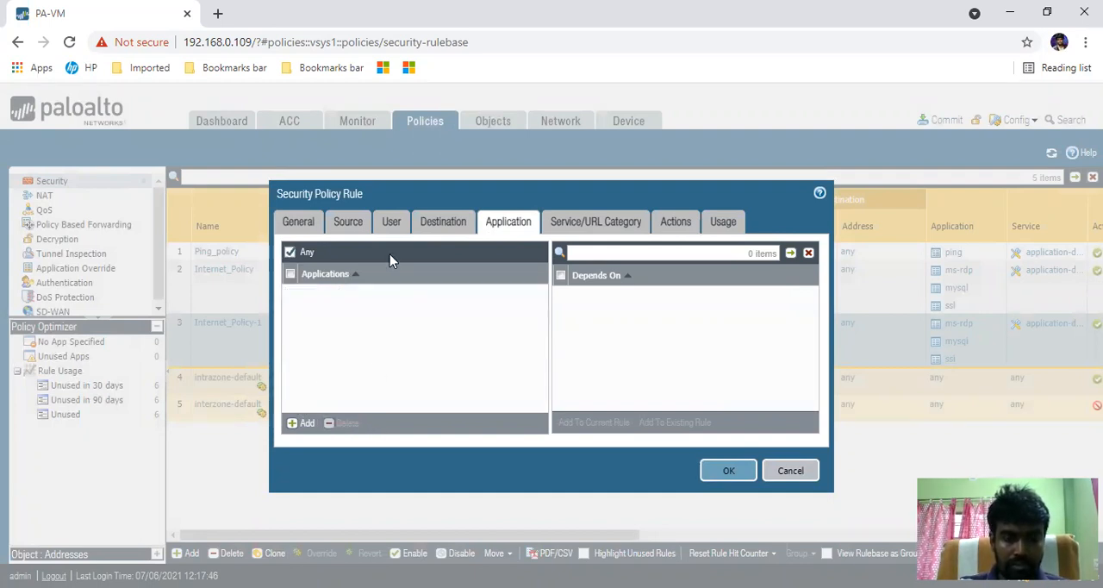
- Add service-https, service-http and TCP-dns to the rule's services
{"action": "left_click", "coordinate": [578, 226]}
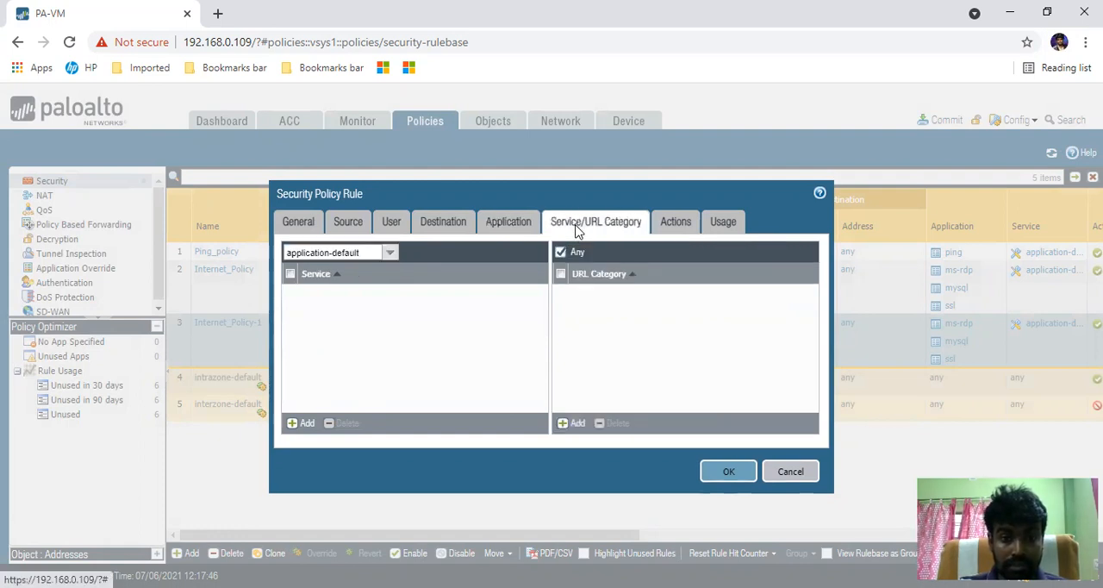
{"action": "left_click", "coordinate": [299, 423]}
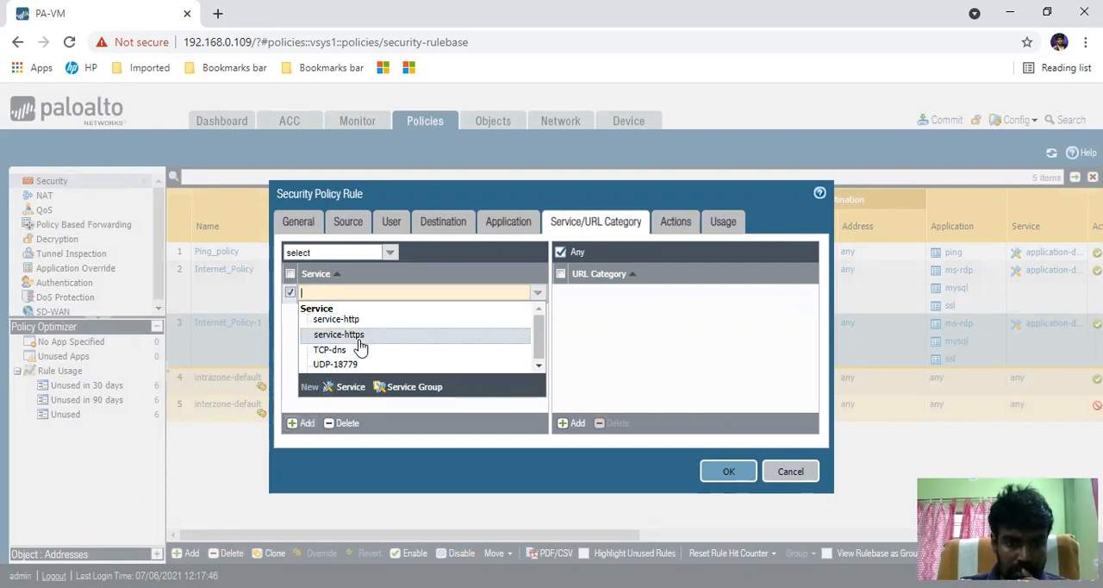
{"action": "left_click", "coordinate": [359, 336]}
{"action": "left_click", "coordinate": [301, 423]}
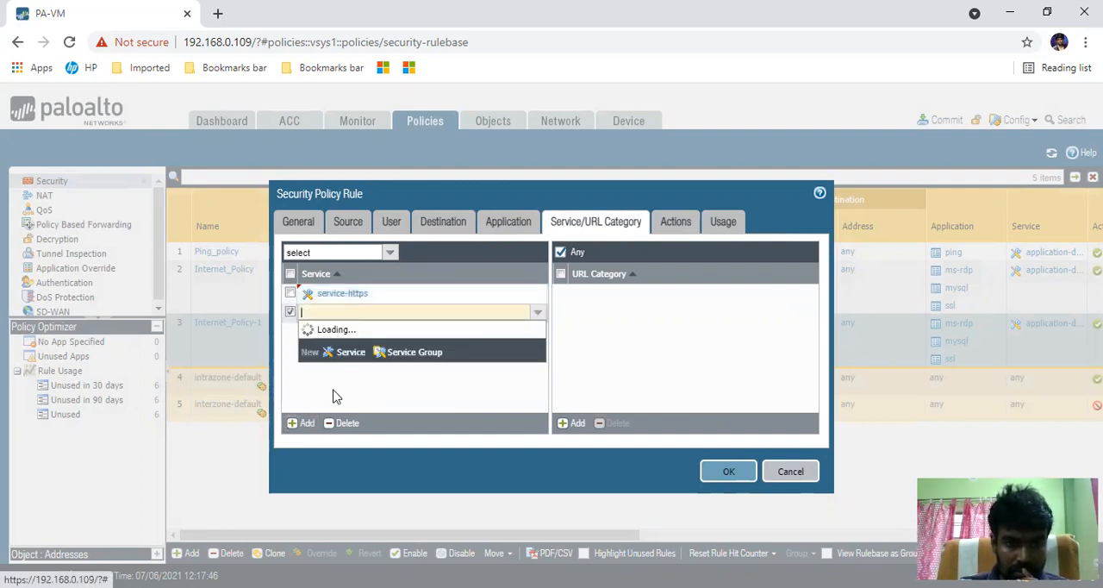
{"action": "left_click", "coordinate": [360, 341]}
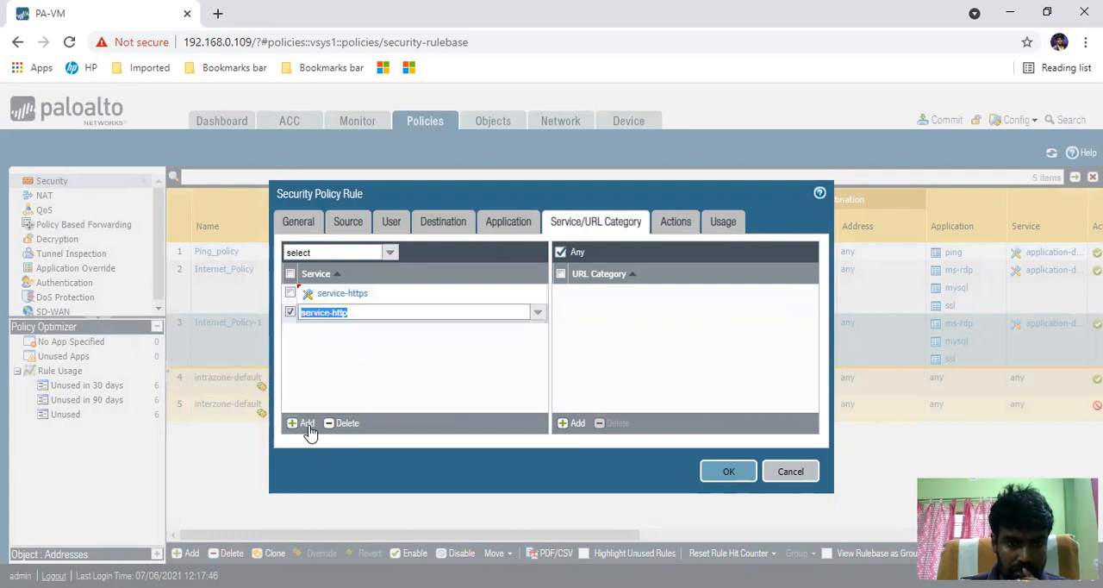
{"action": "left_click", "coordinate": [303, 423]}
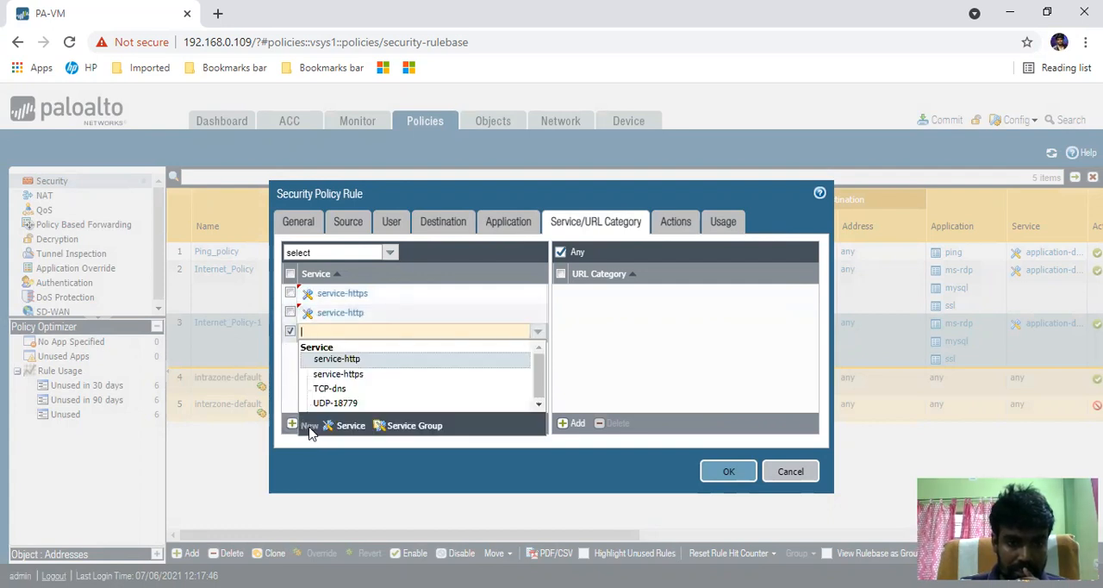
{"action": "left_click", "coordinate": [332, 389]}
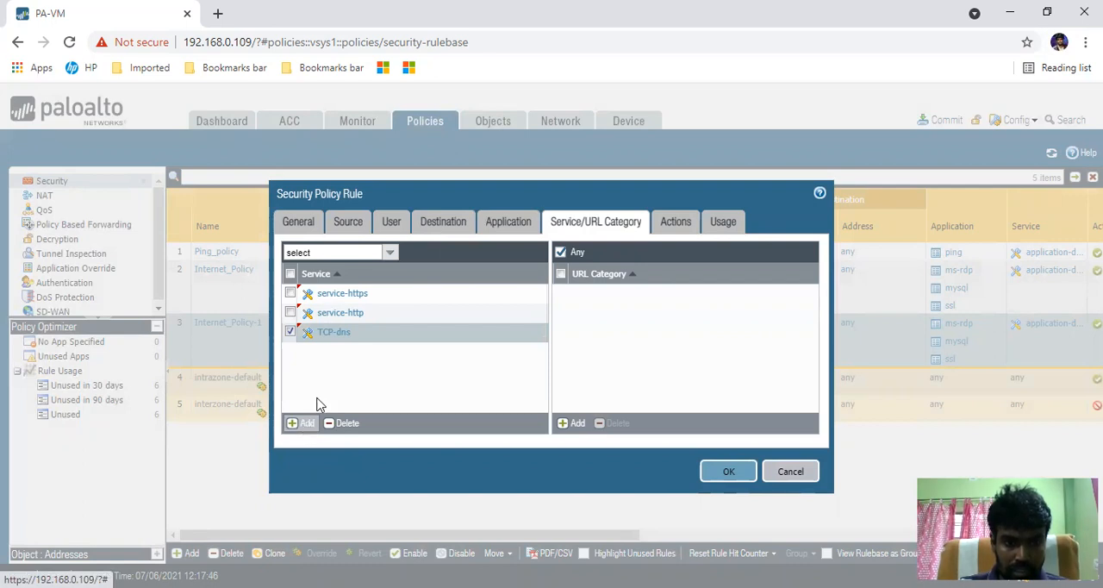
- Create a new TCP service named TCP8080 with destination port 8080 for the rule
{"action": "left_click", "coordinate": [309, 425]}
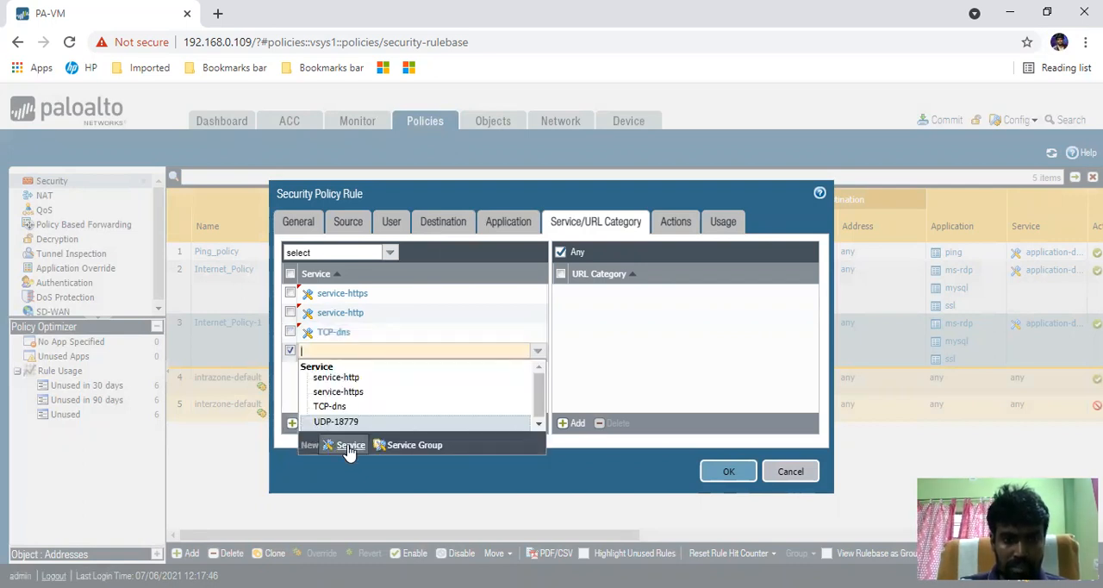
{"action": "left_click", "coordinate": [347, 446]}
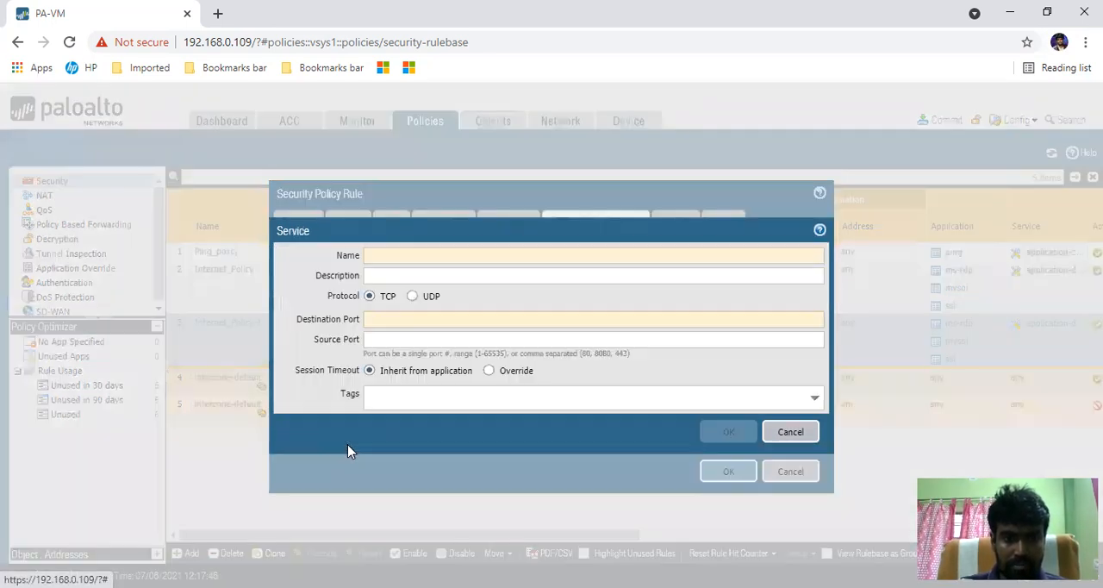
{"action": "left_click", "coordinate": [419, 255]}
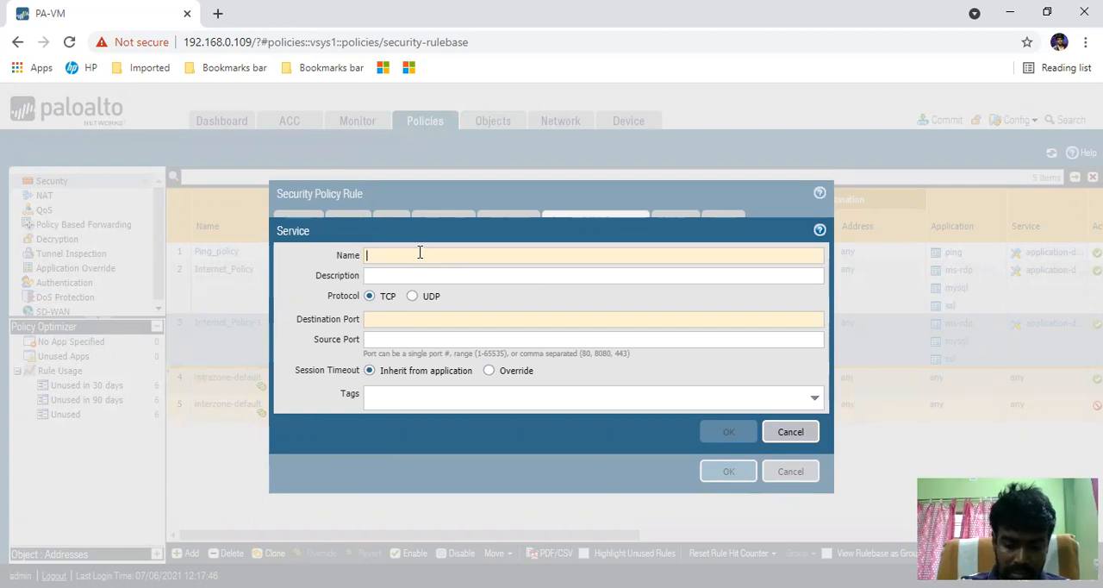
{"action": "type", "text": "T"}
{"action": "key", "text": "BackSpace"}
{"action": "type", "text": "TCP8080"}
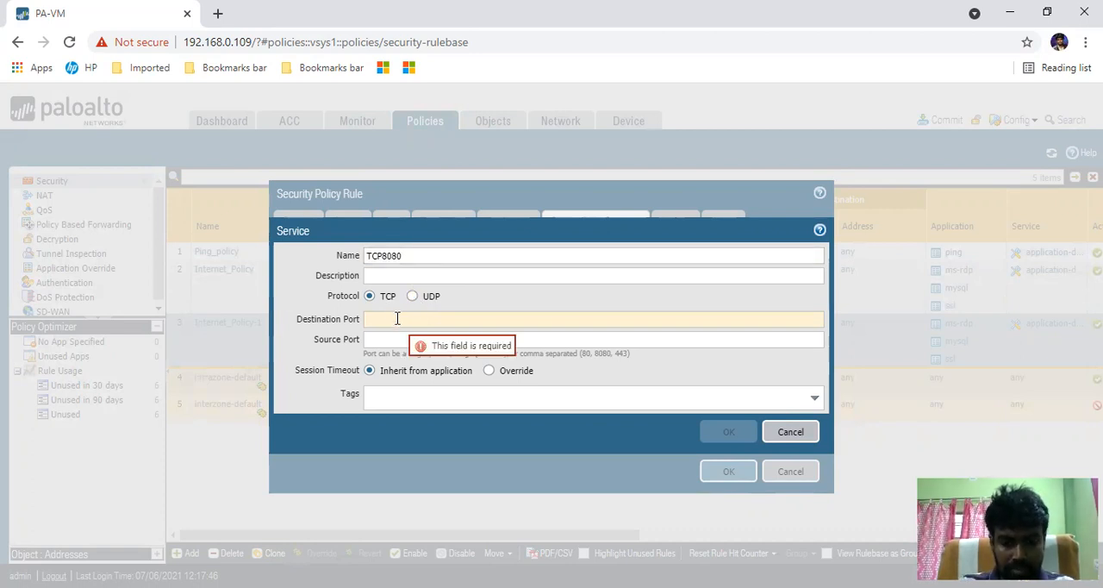
{"action": "type", "text": "8080"}
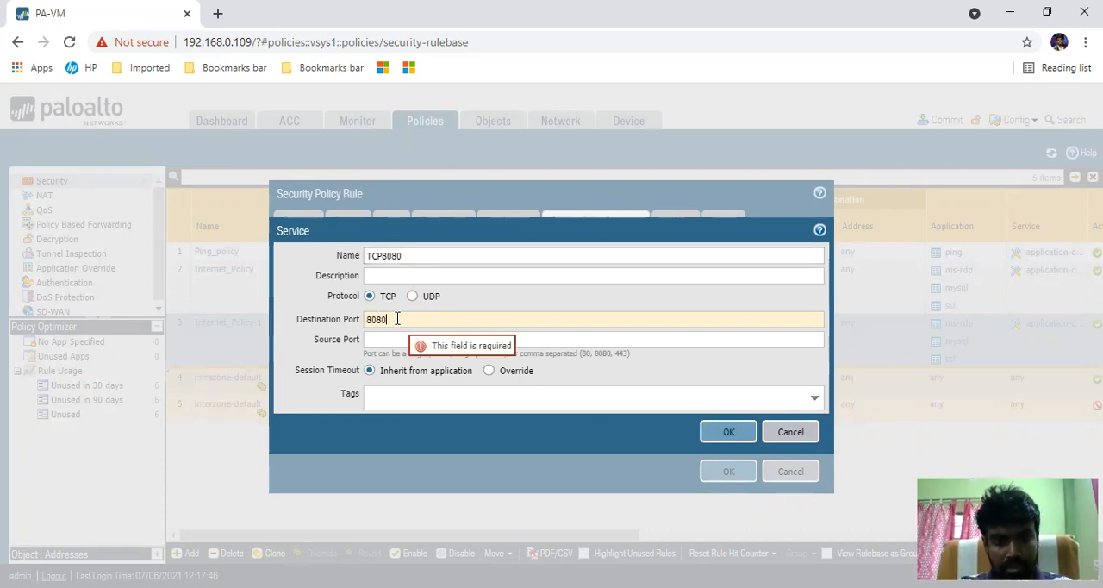
{"action": "left_click", "coordinate": [321, 332]}
{"action": "left_click", "coordinate": [723, 433]}
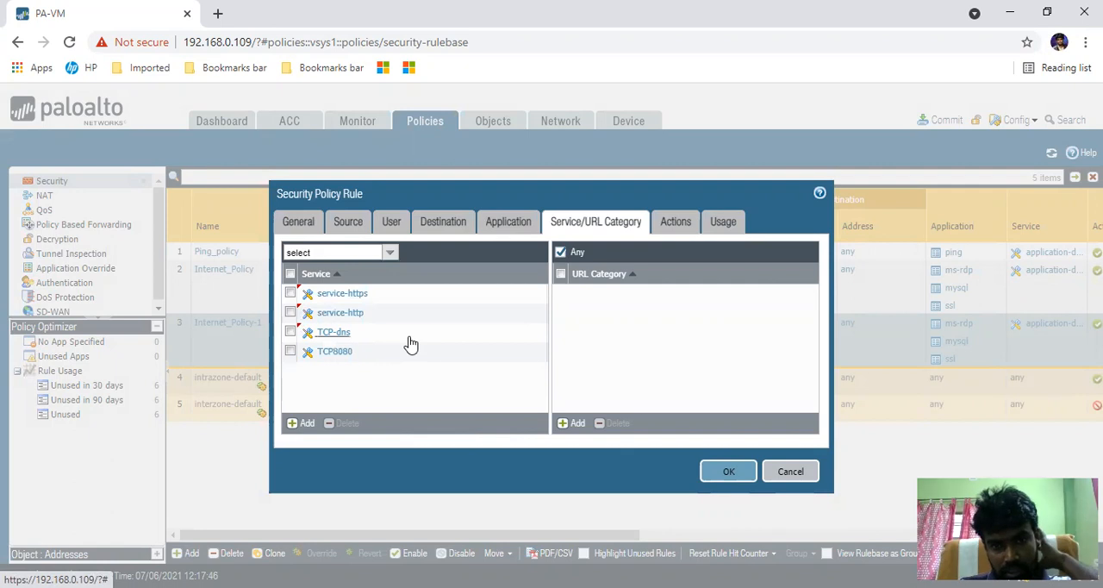
- Set the rule's profile type to Group with the Security_Group group profile and save the rule
{"action": "left_click", "coordinate": [677, 227]}
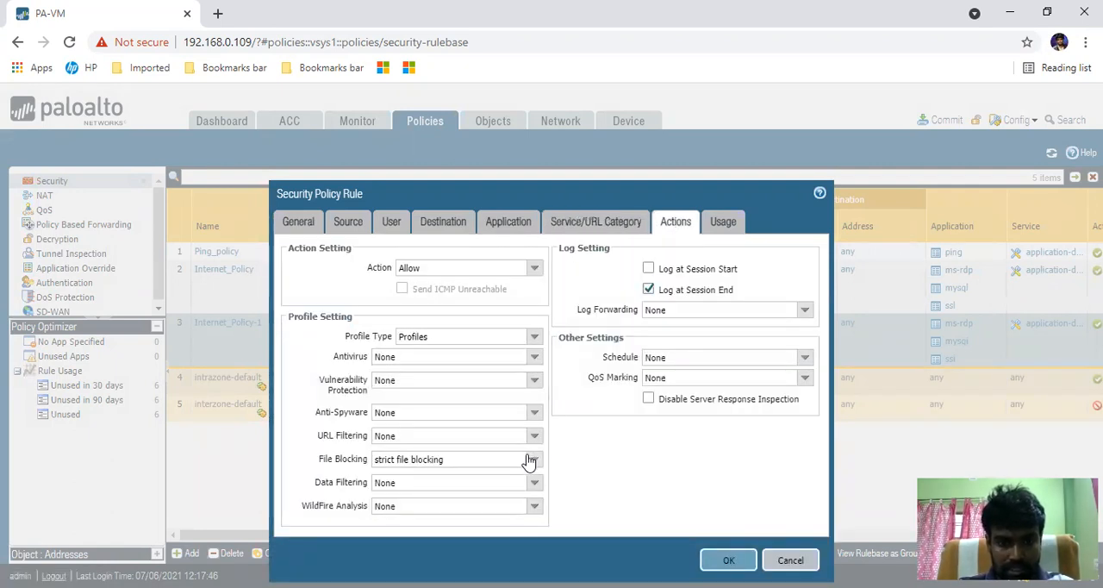
{"action": "left_click", "coordinate": [534, 338]}
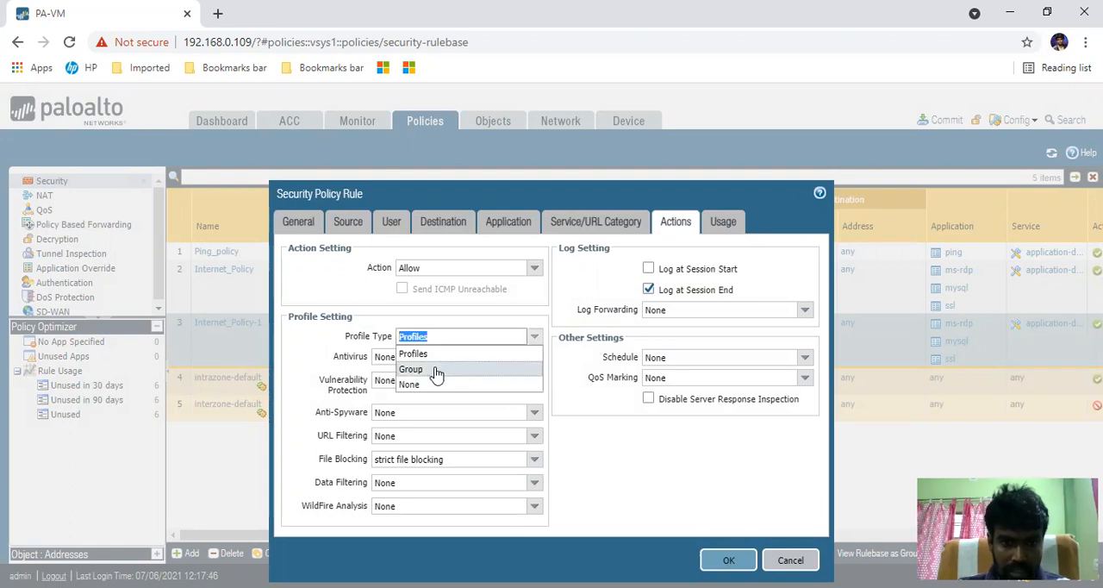
{"action": "left_click", "coordinate": [437, 366]}
{"action": "left_click", "coordinate": [535, 377]}
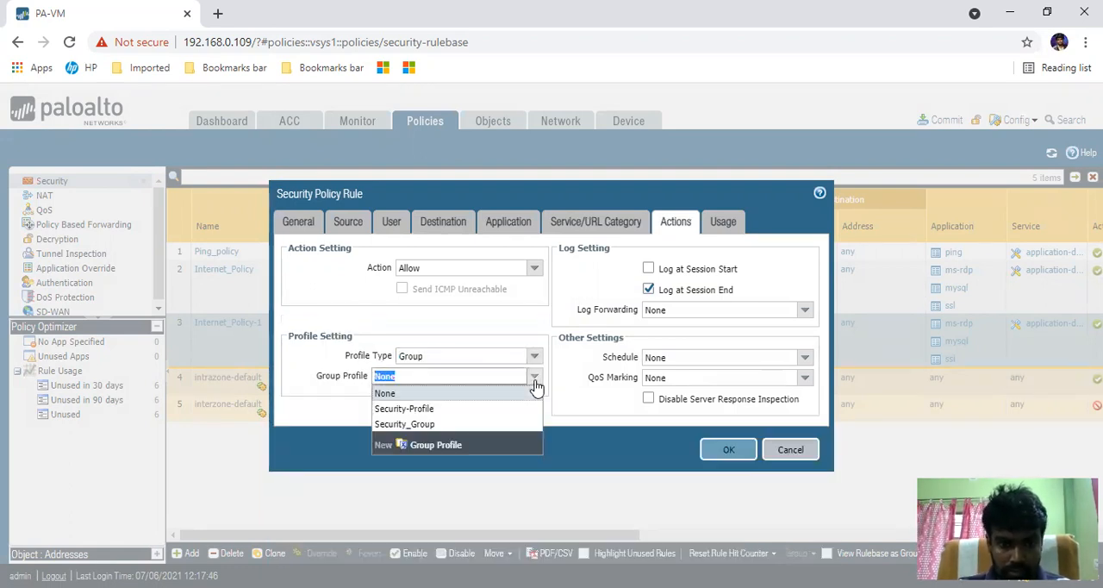
{"action": "left_click", "coordinate": [428, 424]}
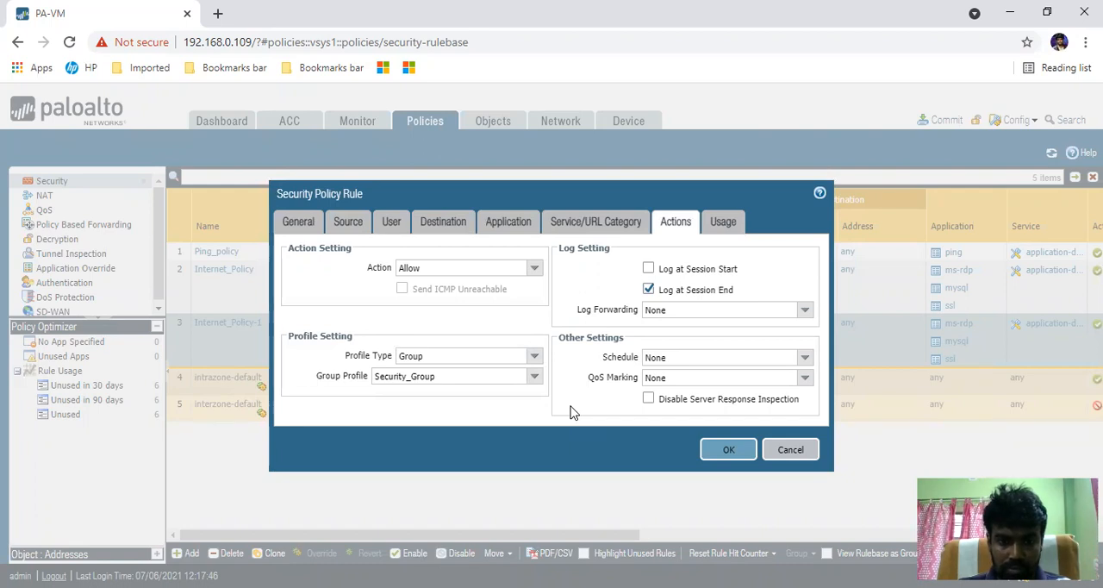
{"action": "left_click", "coordinate": [715, 458]}
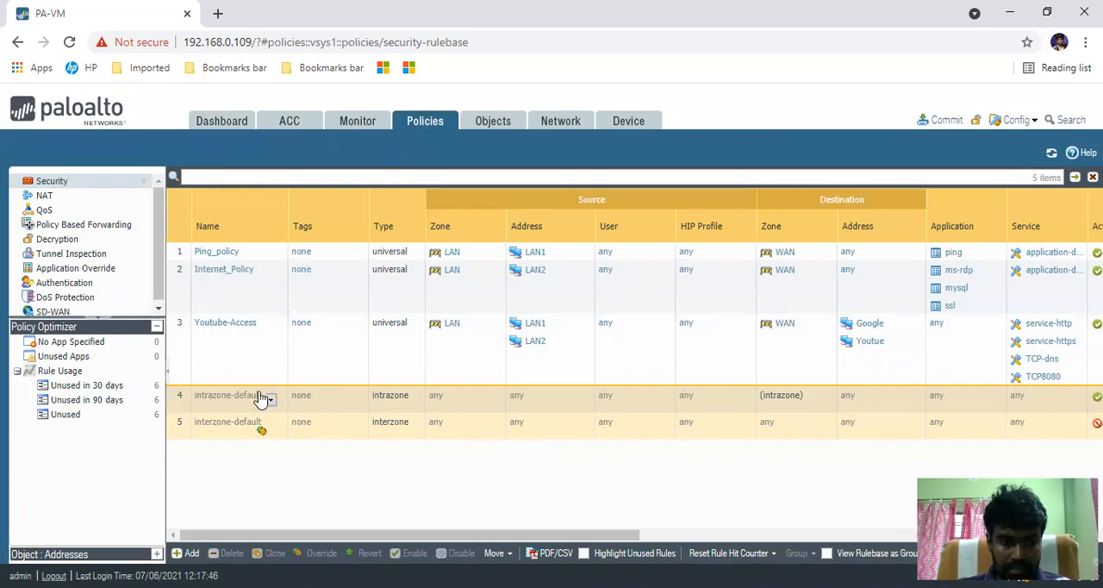
- Add a new security rule below Youtube-Access and name it Lan-WAN-deny
{"action": "left_click", "coordinate": [191, 360]}
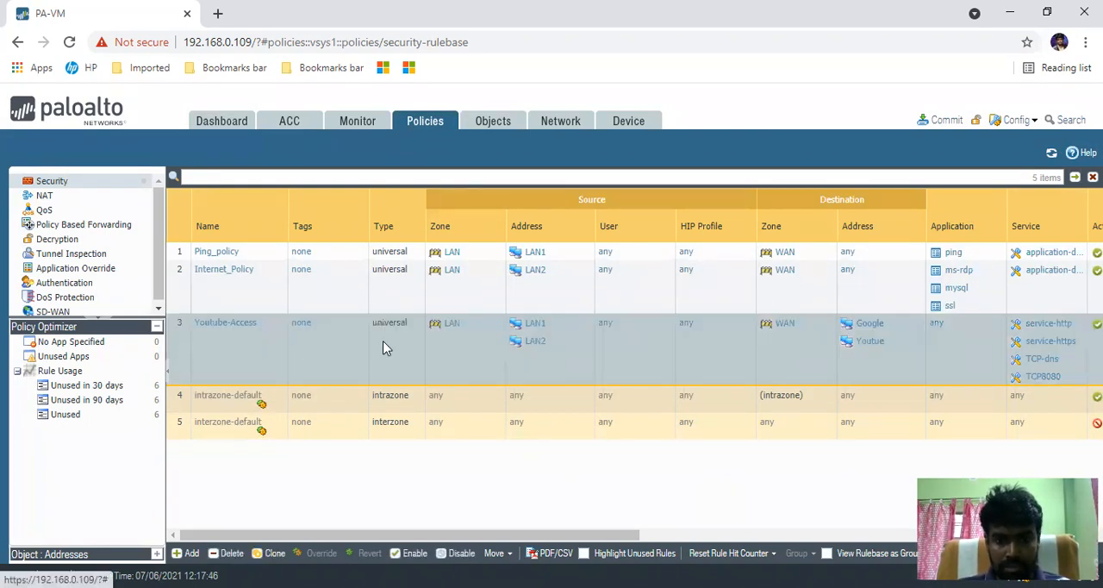
{"action": "mouse_move", "coordinate": [533, 534]}
{"action": "left_mouse_down"}
{"action": "mouse_move", "coordinate": [624, 535]}
{"action": "mouse_move", "coordinate": [533, 534]}
{"action": "left_mouse_up"}
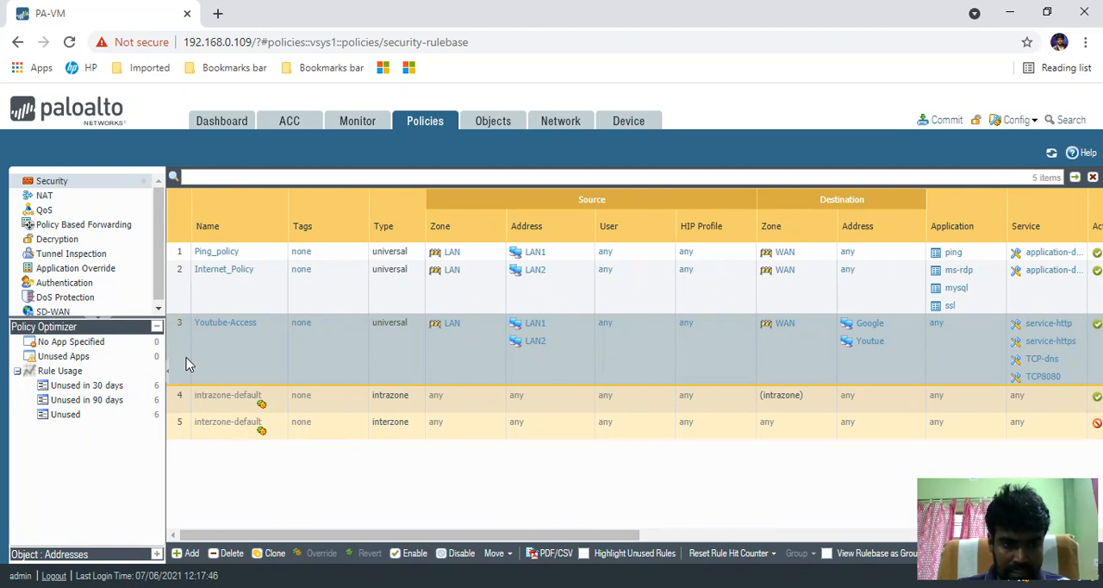
{"action": "left_click", "coordinate": [188, 555]}
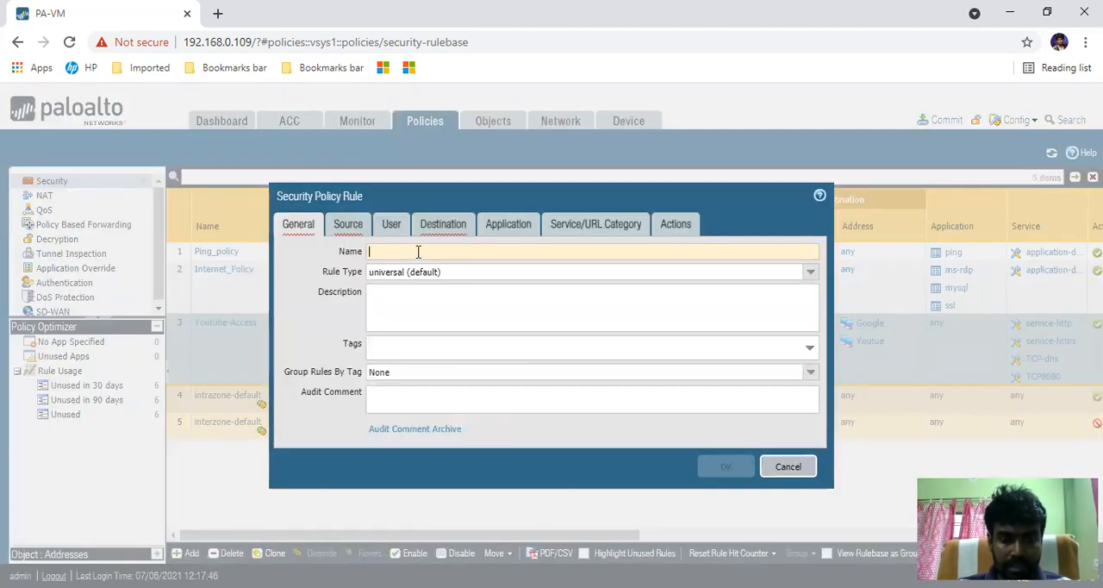
{"action": "type", "text": "Lan-WAN"}
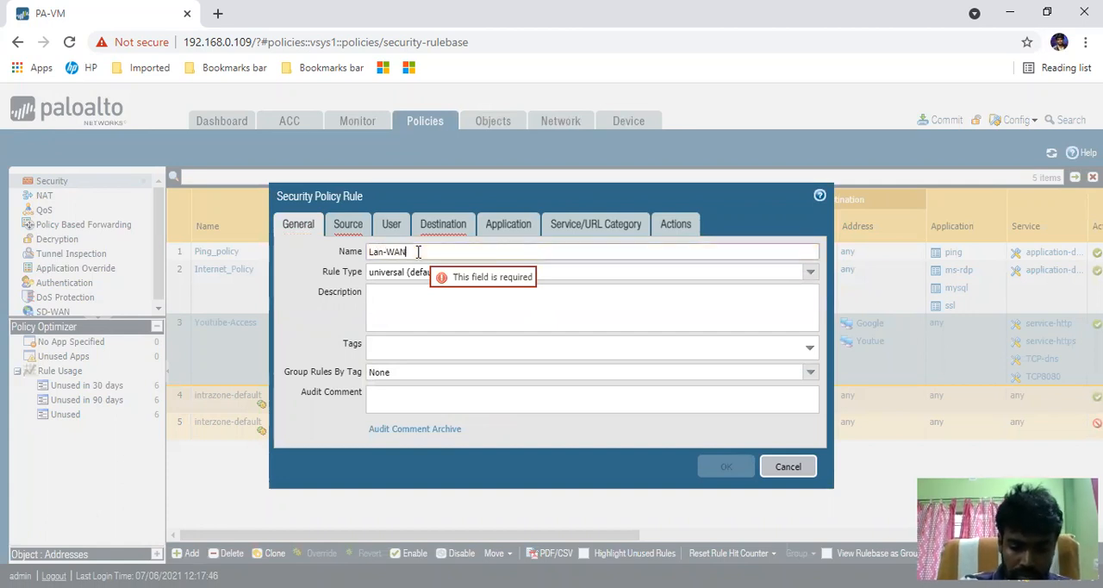
{"action": "type", "text": "-deny"}
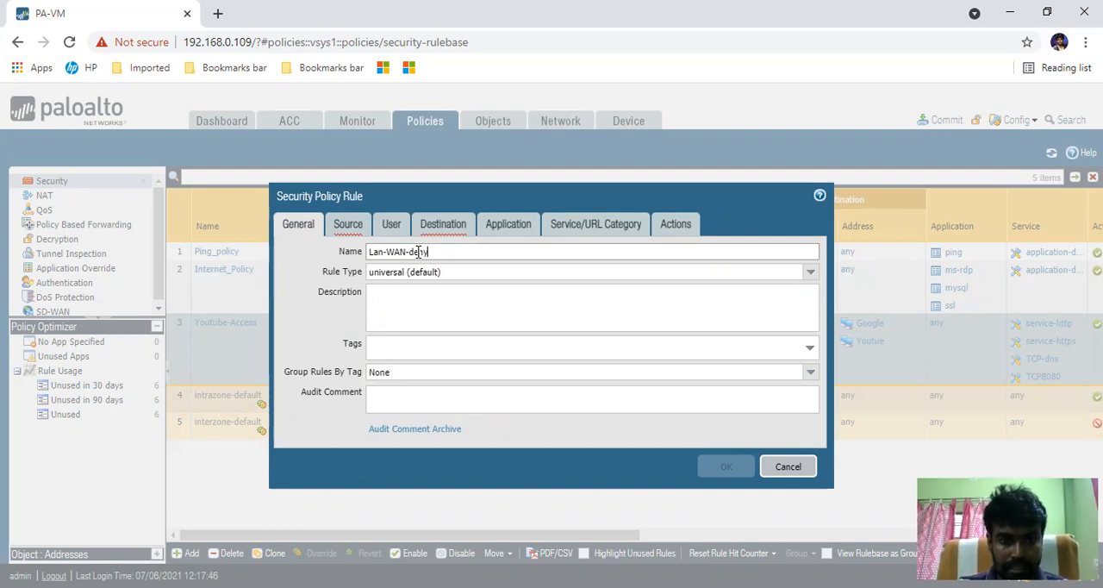
- Set the new rule's source zone to LAN
{"action": "left_click", "coordinate": [354, 226]}
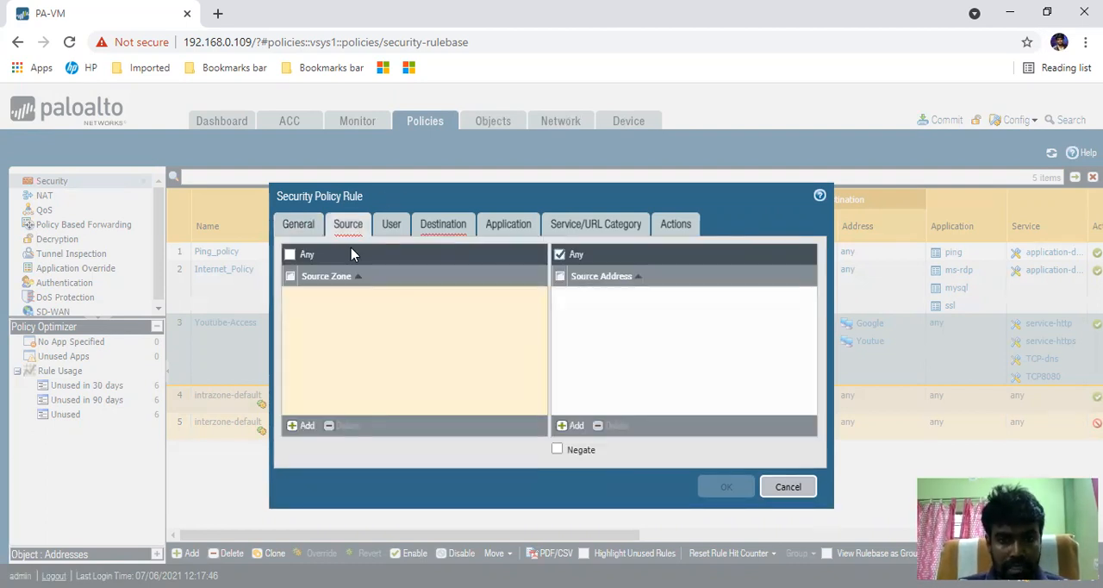
{"action": "left_click", "coordinate": [304, 426]}
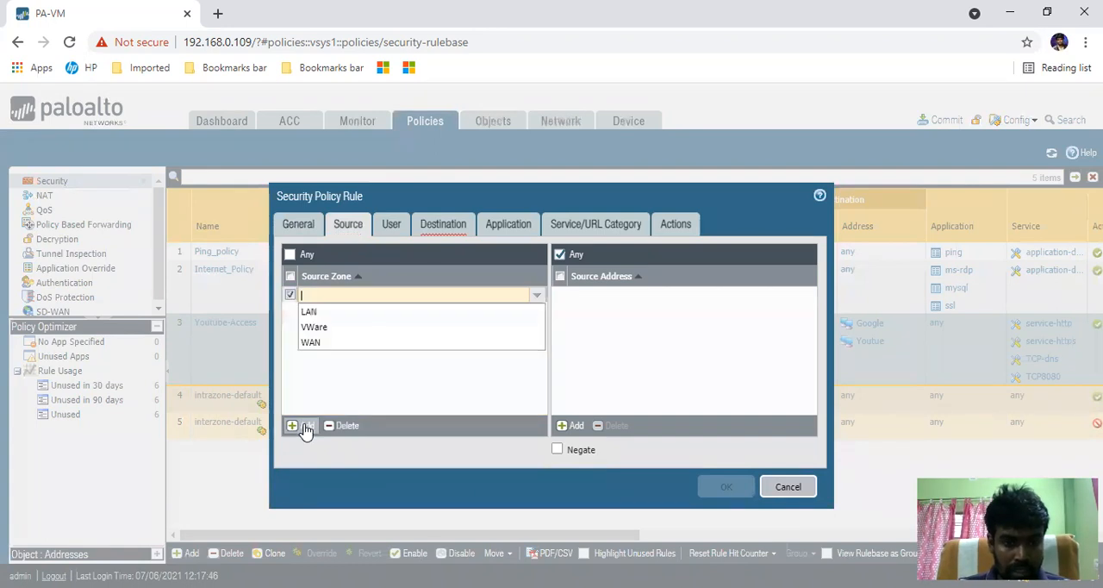
{"action": "left_click", "coordinate": [312, 313]}
{"action": "left_click", "coordinate": [404, 343]}
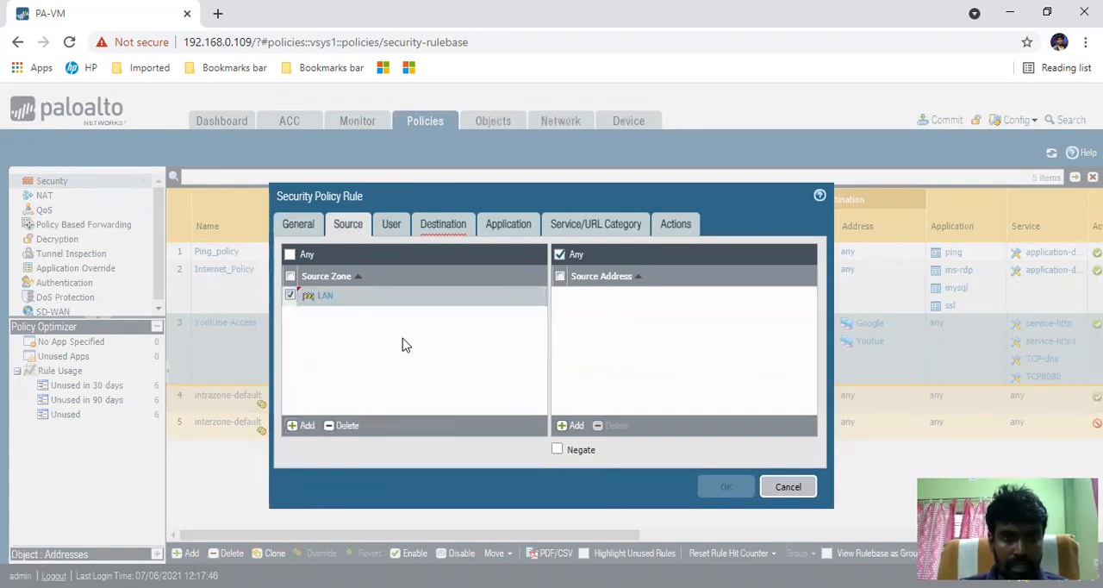
- Add LAN1 and LAN2 as source addresses of the Lan-WAN-deny rule
{"action": "left_click", "coordinate": [571, 425]}
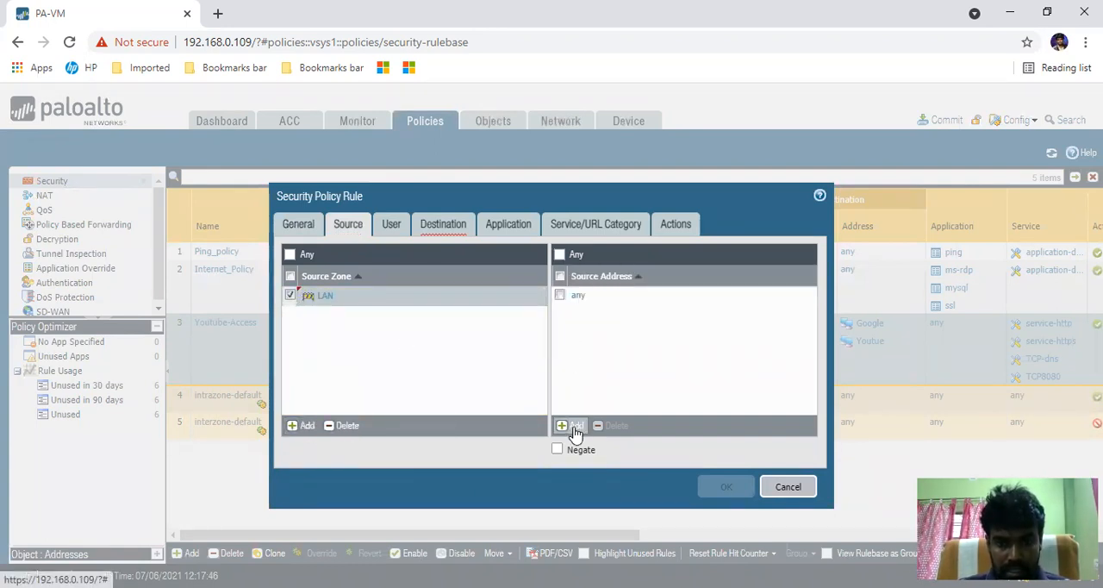
{"action": "left_click", "coordinate": [612, 354]}
{"action": "left_click", "coordinate": [595, 358]}
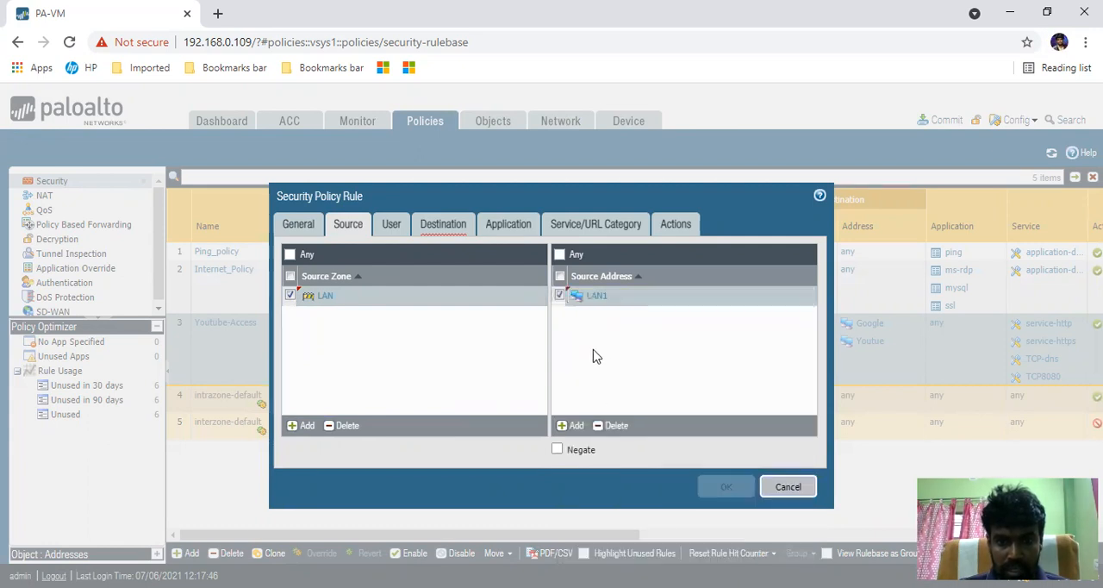
{"action": "left_click", "coordinate": [573, 425]}
{"action": "left_click", "coordinate": [602, 384]}
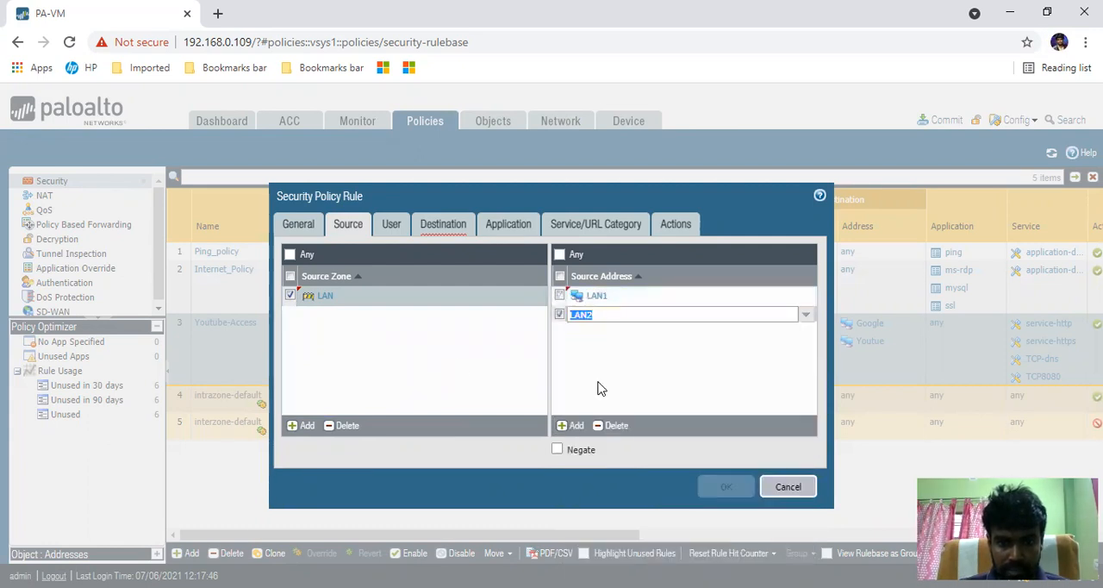
{"action": "left_click", "coordinate": [459, 369]}
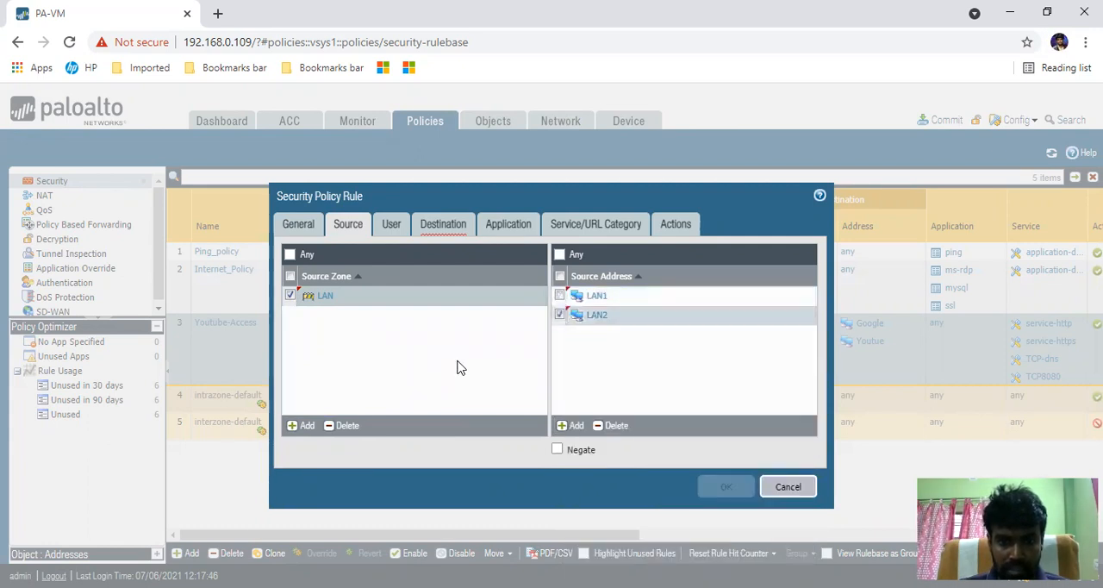
- Set the rule's destination zone to WAN, leaving the destination address as any
{"action": "left_click", "coordinate": [441, 229]}
{"action": "left_click", "coordinate": [301, 425]}
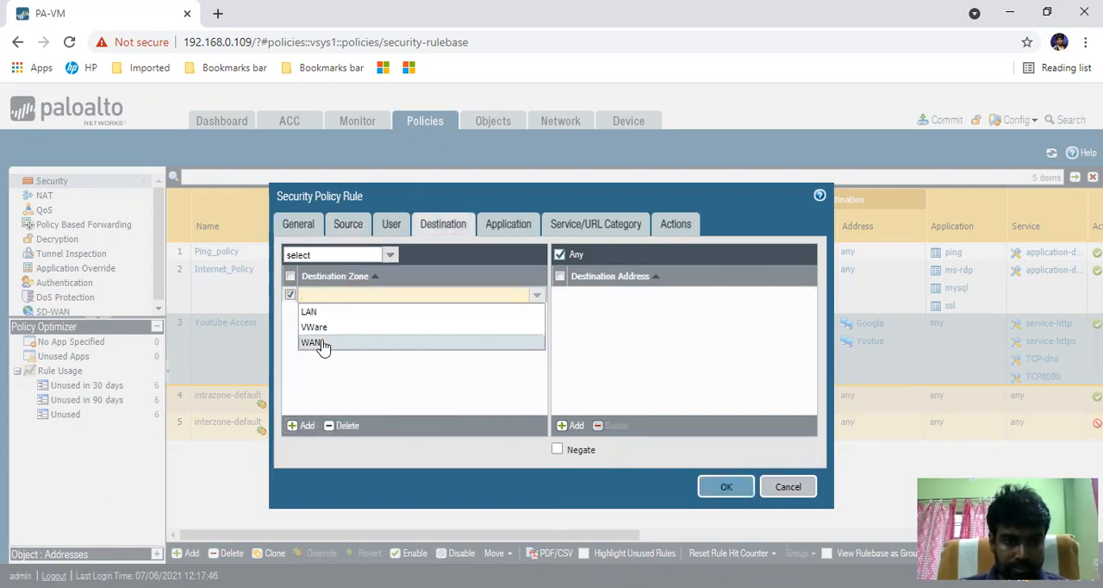
{"action": "left_click", "coordinate": [314, 342]}
{"action": "left_click", "coordinate": [608, 338]}
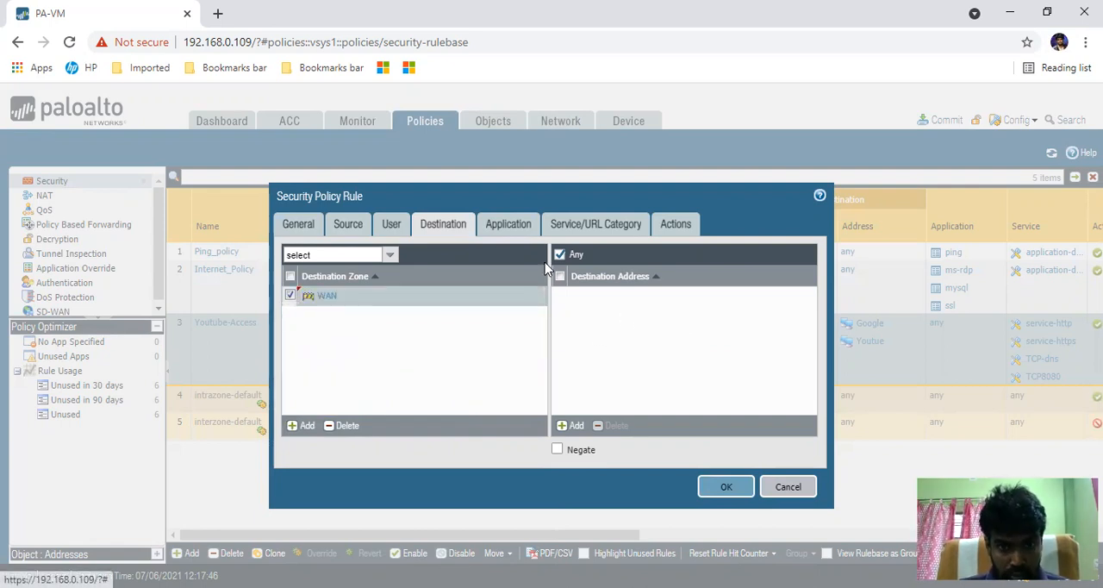
- Remove LAN1 and LAN2 from the rule's source addresses so that any source address applies
{"action": "left_click", "coordinate": [507, 234]}
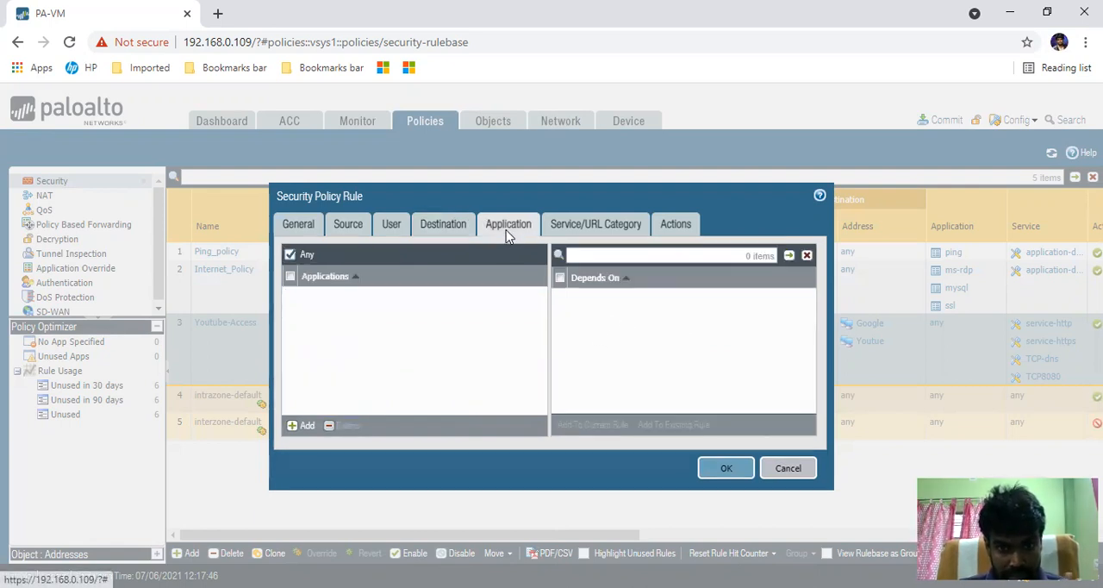
{"action": "left_click", "coordinate": [350, 229]}
{"action": "left_click", "coordinate": [559, 315]}
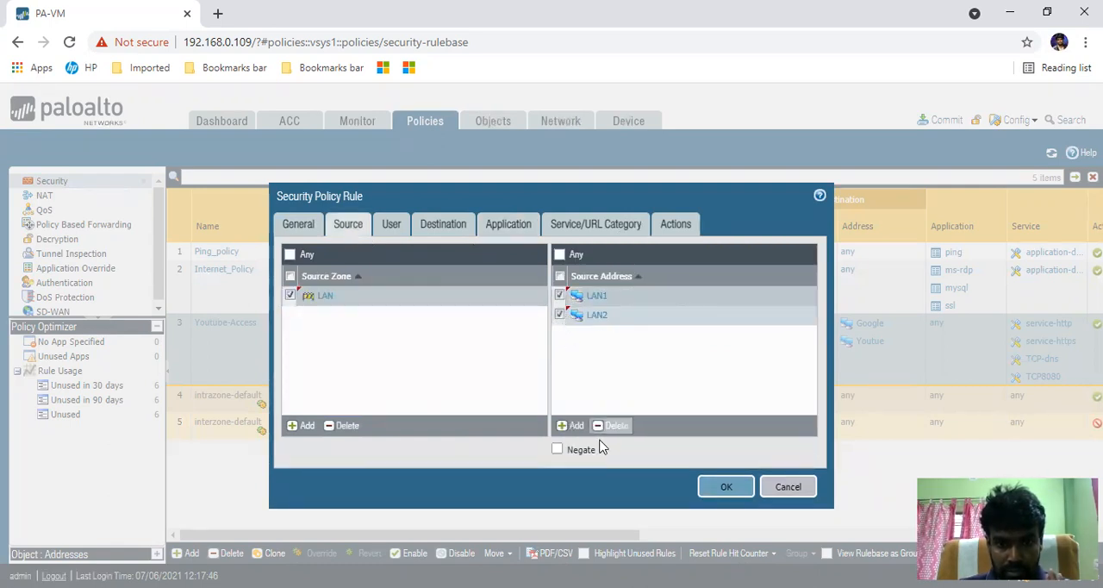
{"action": "left_click", "coordinate": [612, 425]}
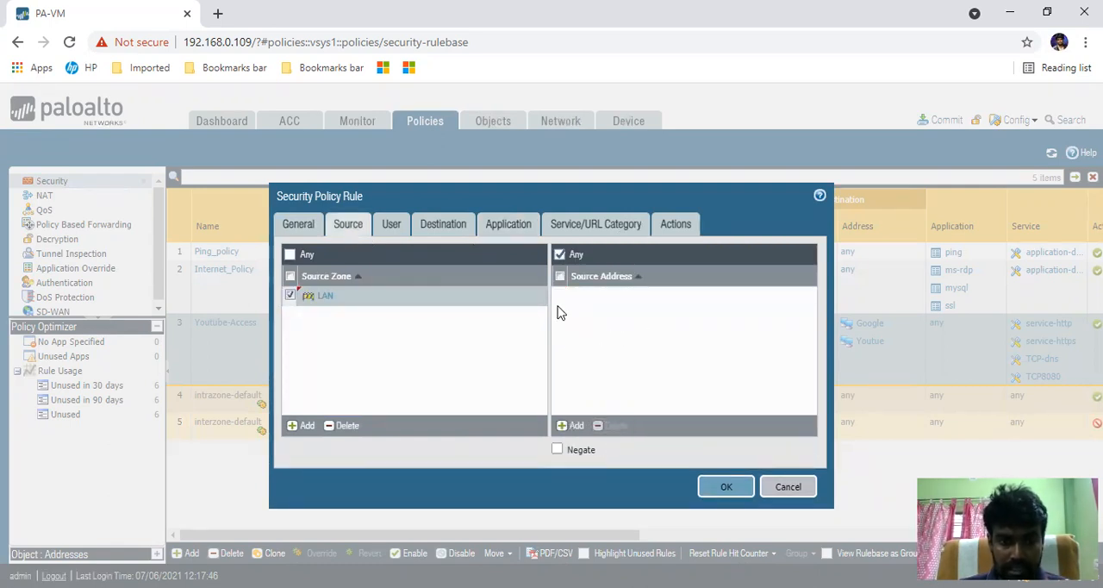
- Review the rule's destination and application settings and set its service to any
{"action": "left_click", "coordinate": [426, 224]}
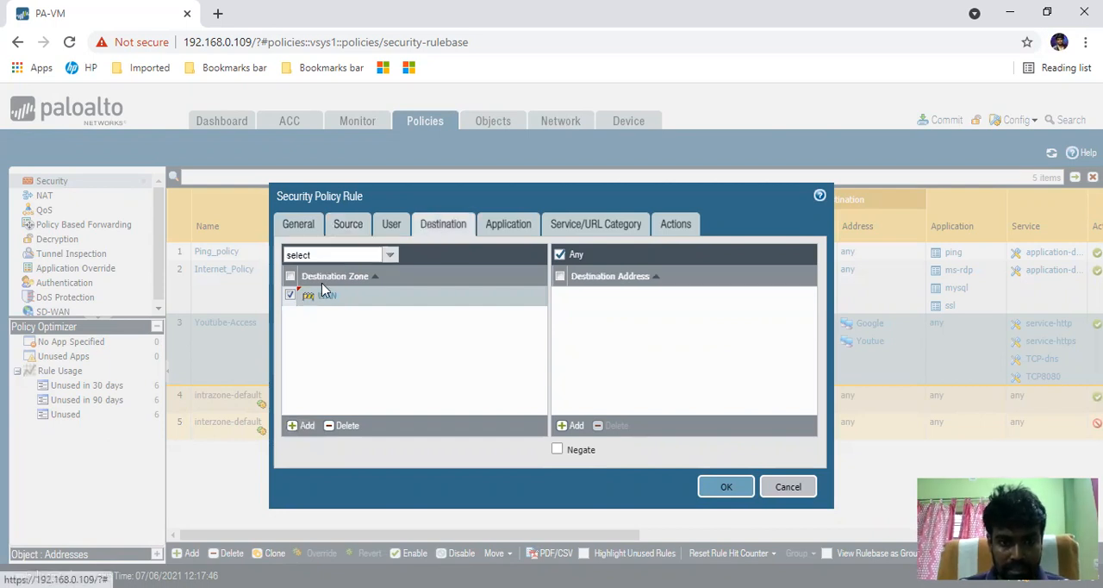
{"action": "left_click", "coordinate": [521, 225]}
{"action": "left_click", "coordinate": [583, 221]}
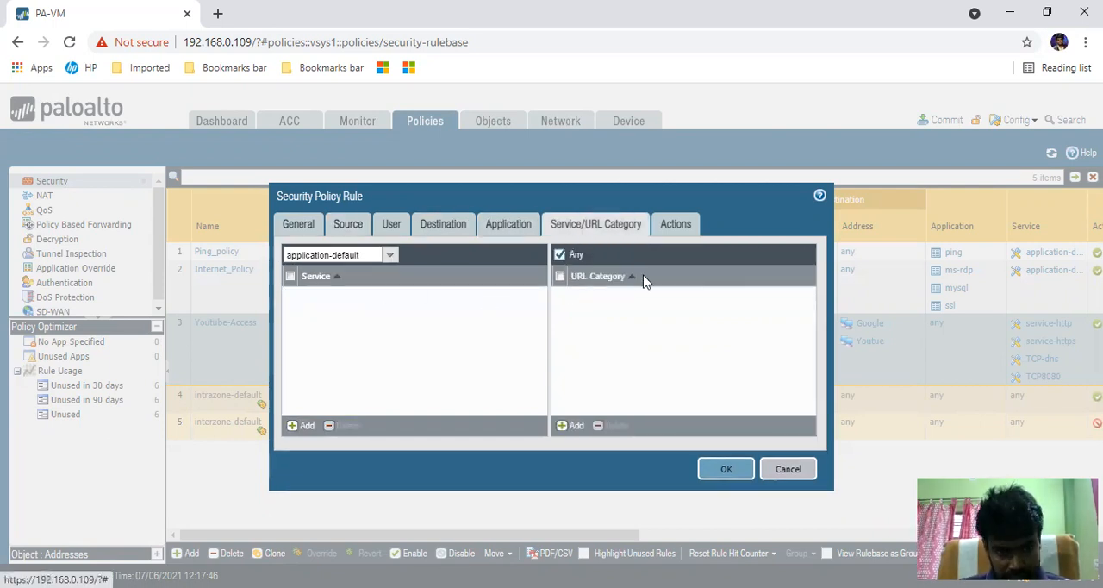
{"action": "left_click", "coordinate": [391, 255]}
{"action": "left_click", "coordinate": [295, 290]}
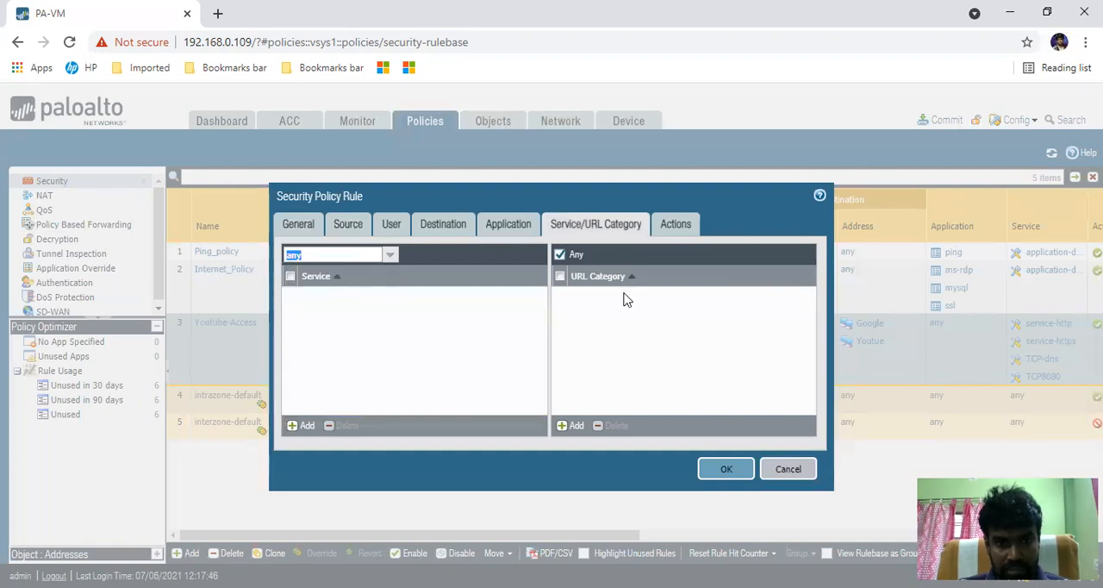
- Set the rule's action to Deny and save the Lan-WAN-deny rule
{"action": "left_click", "coordinate": [674, 226]}
{"action": "left_click", "coordinate": [533, 270]}
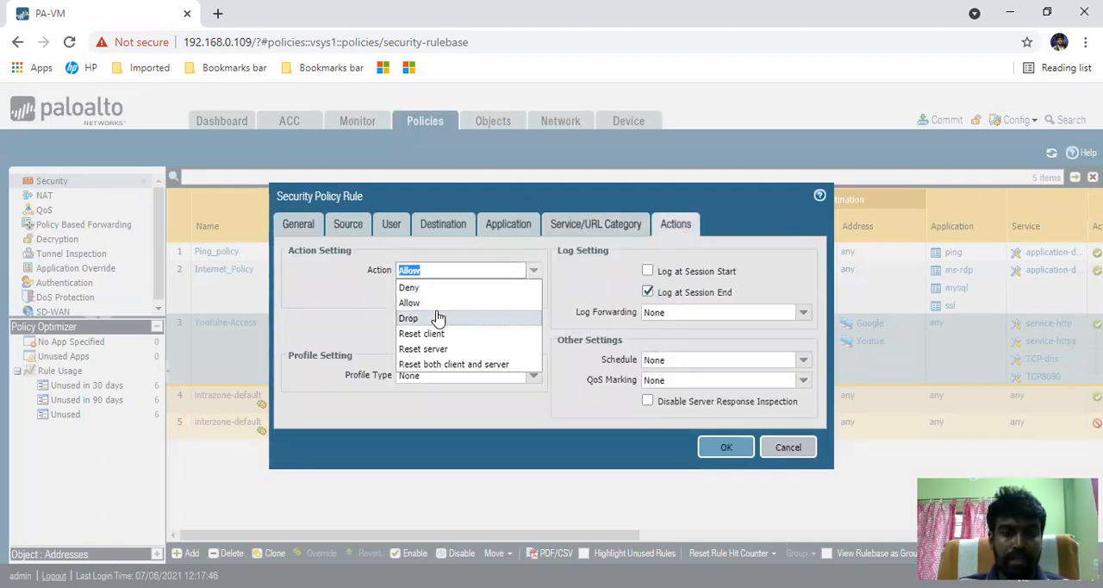
{"action": "left_click", "coordinate": [422, 288]}
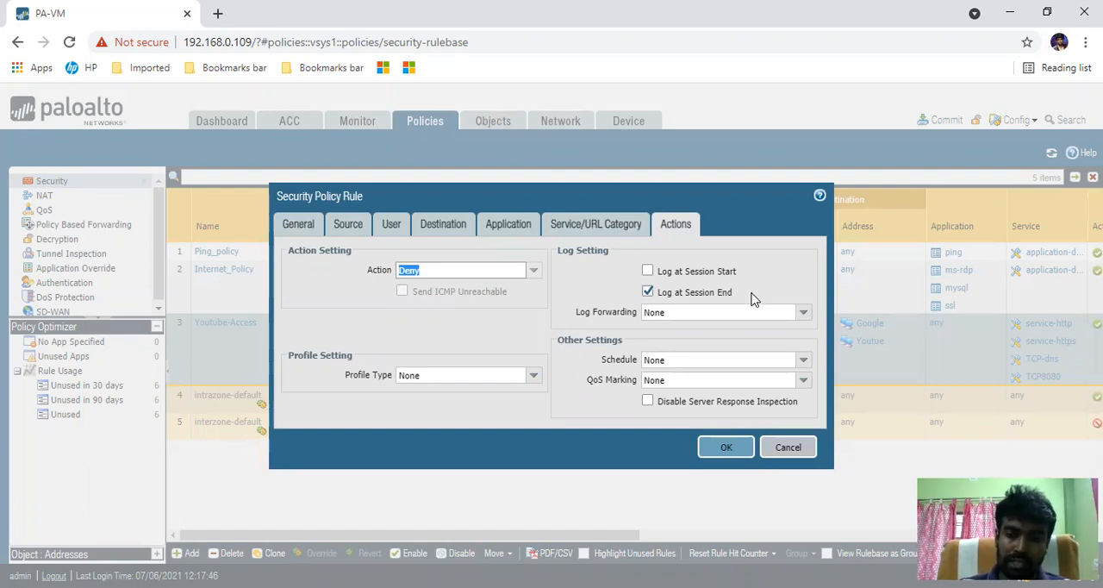
{"action": "left_click", "coordinate": [724, 446]}
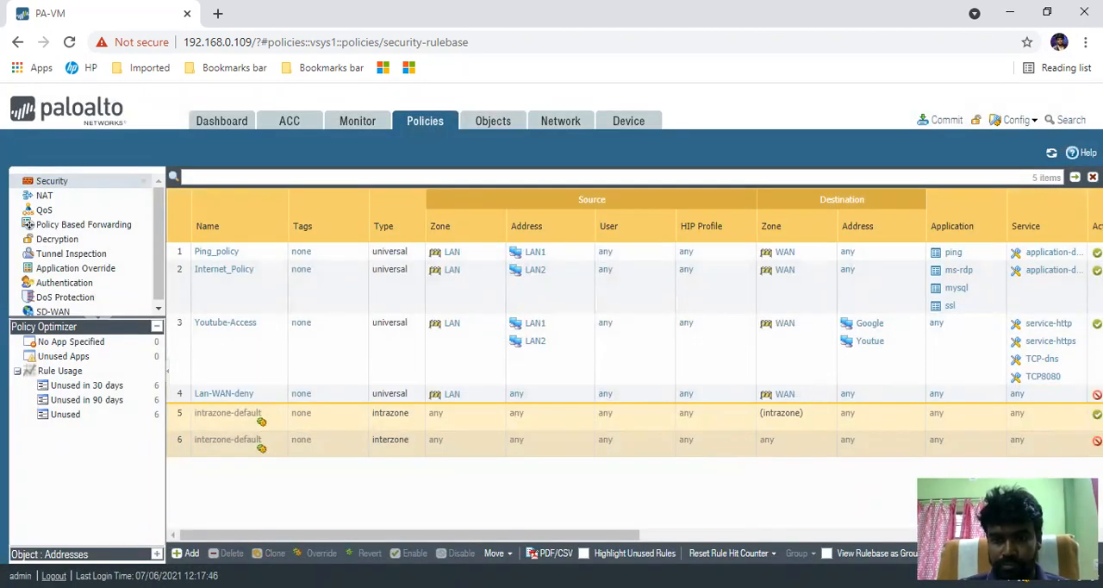
- Commit the policy-and-objects changes made by admin and close the commit status
{"action": "left_click", "coordinate": [944, 120]}
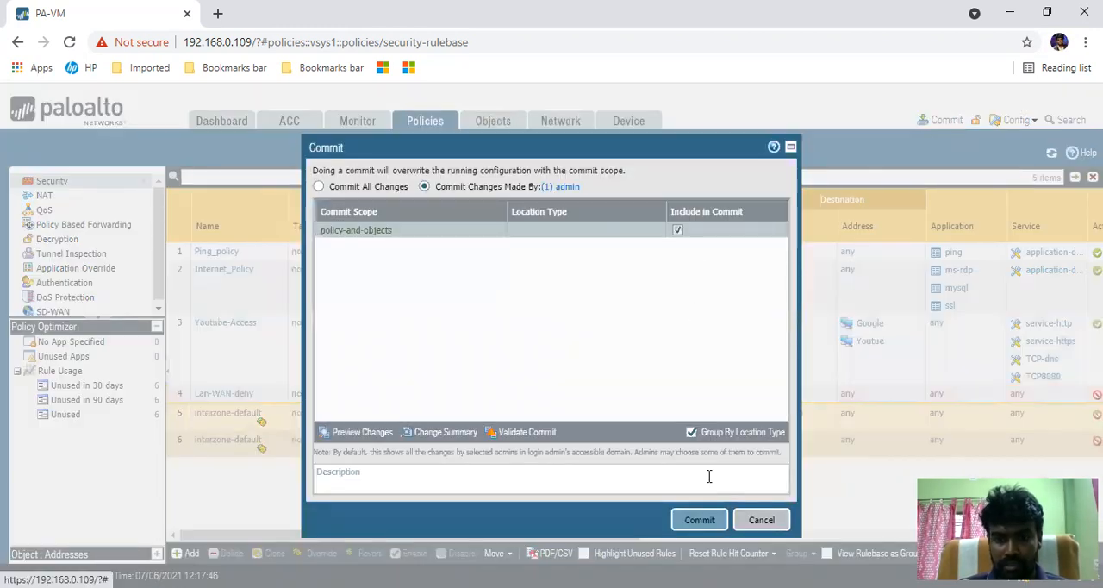
{"action": "left_click", "coordinate": [700, 519]}
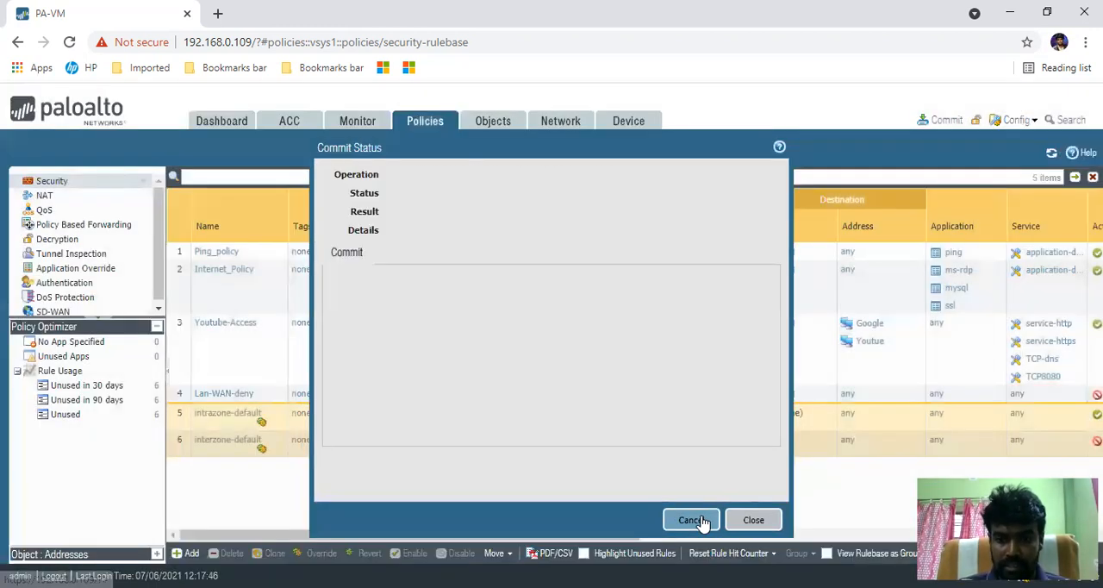
{"action": "left_click", "coordinate": [755, 521]}
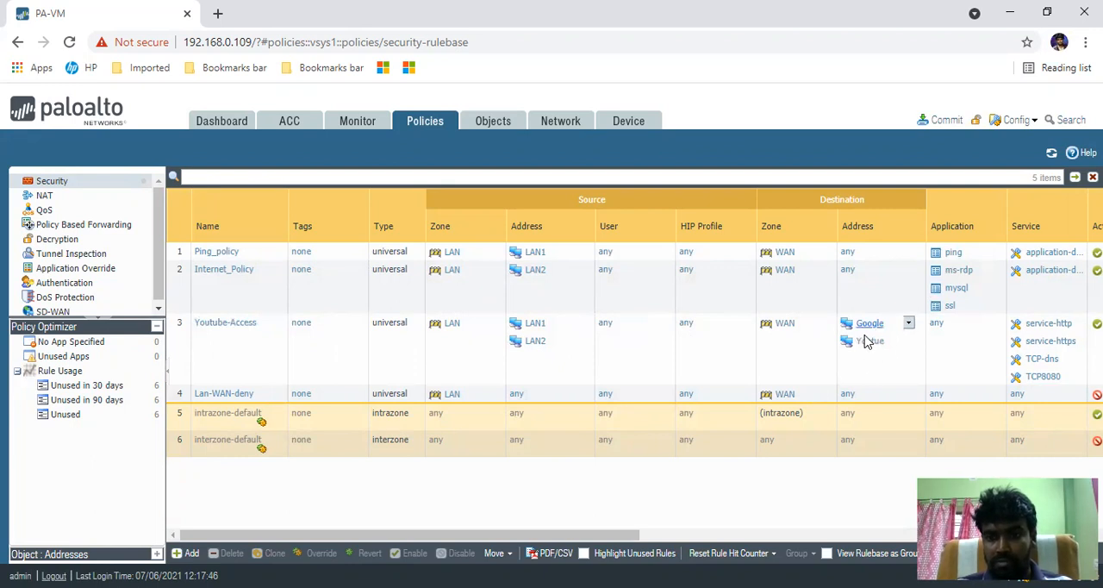
- Add another security rule below Youtube-Access and name it Facebook_Scheduled_Pol
{"action": "left_click", "coordinate": [183, 370]}
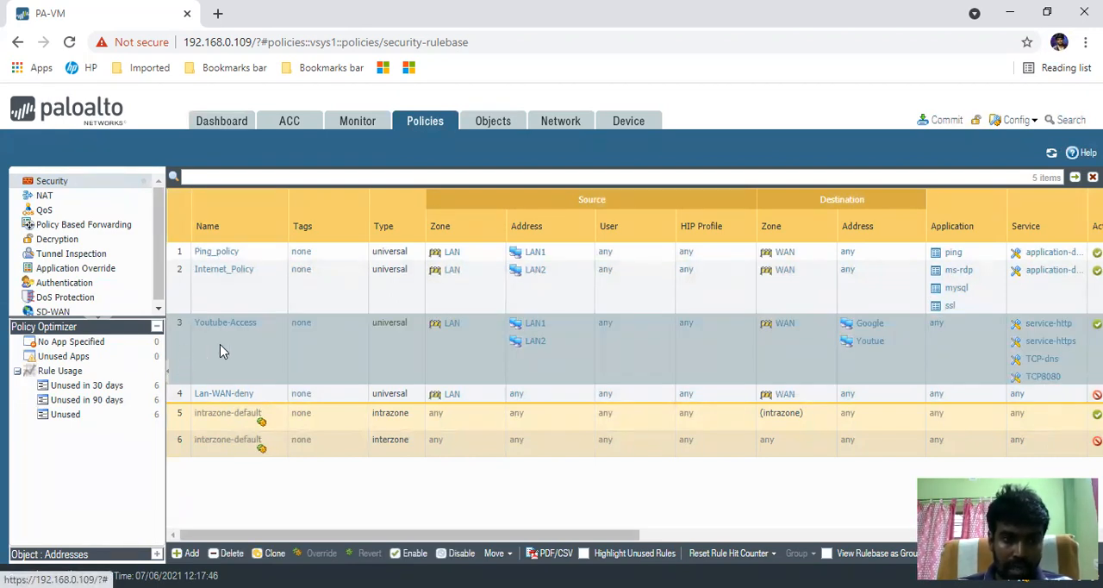
{"action": "left_click", "coordinate": [183, 295]}
{"action": "left_click", "coordinate": [172, 344]}
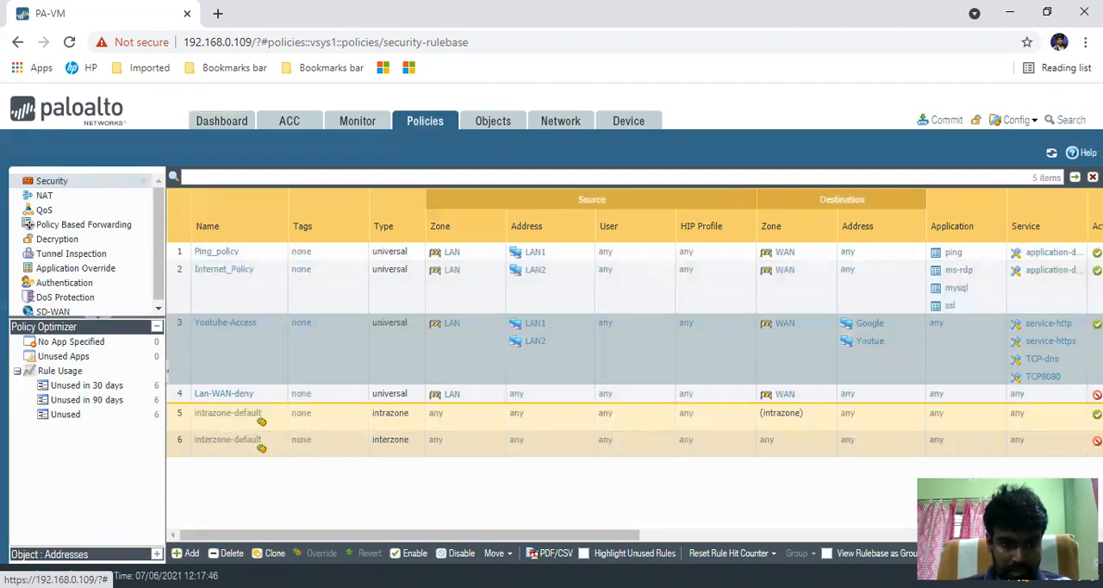
{"action": "left_click", "coordinate": [188, 553]}
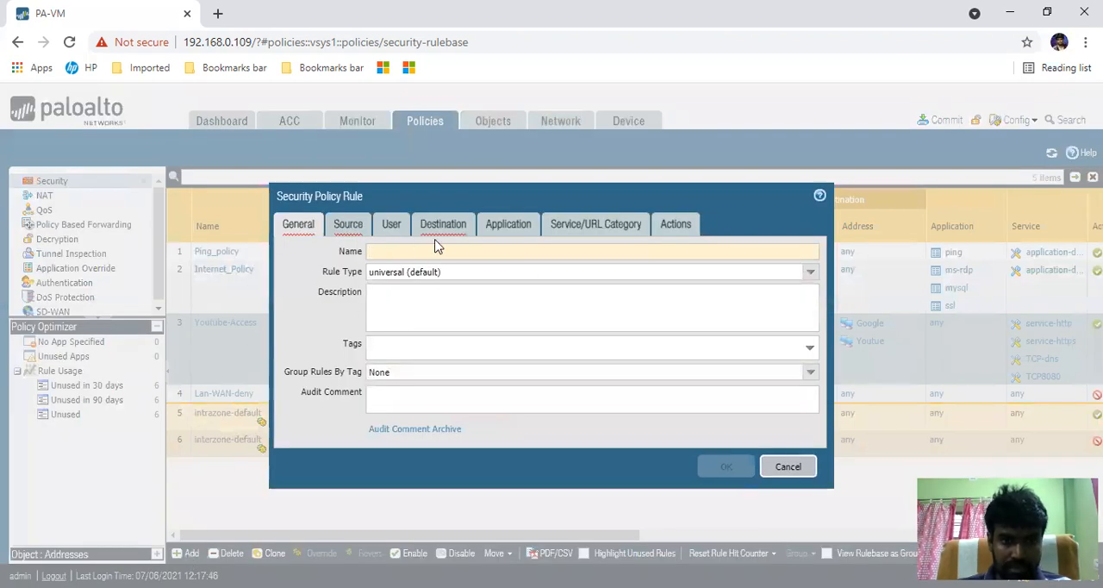
{"action": "left_click", "coordinate": [406, 252]}
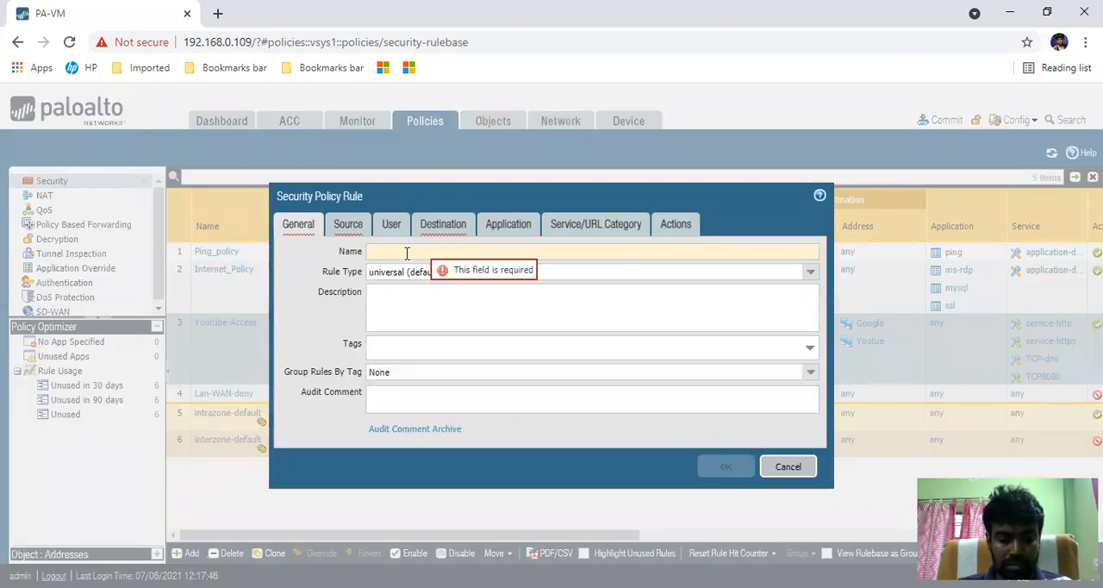
{"action": "type", "text": "Facebook_Scheduled_pol"}
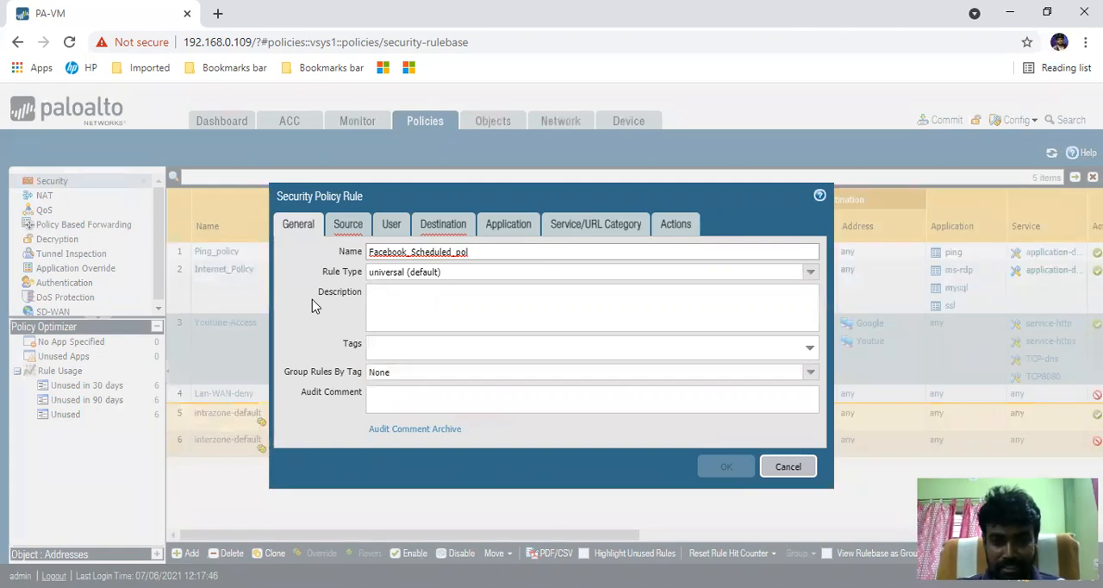
{"action": "key", "text": "BackSpace"}
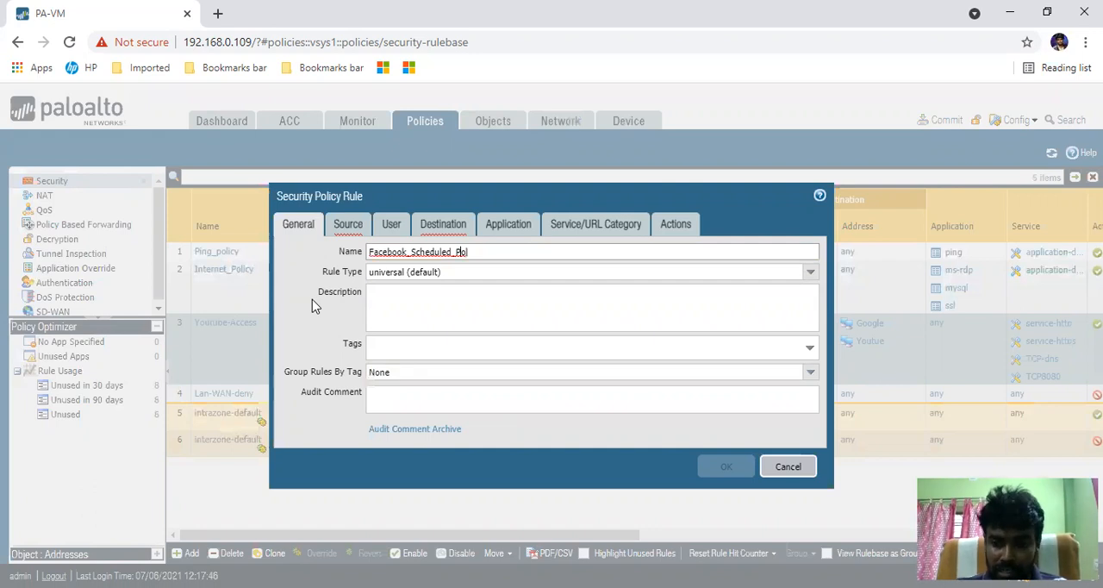
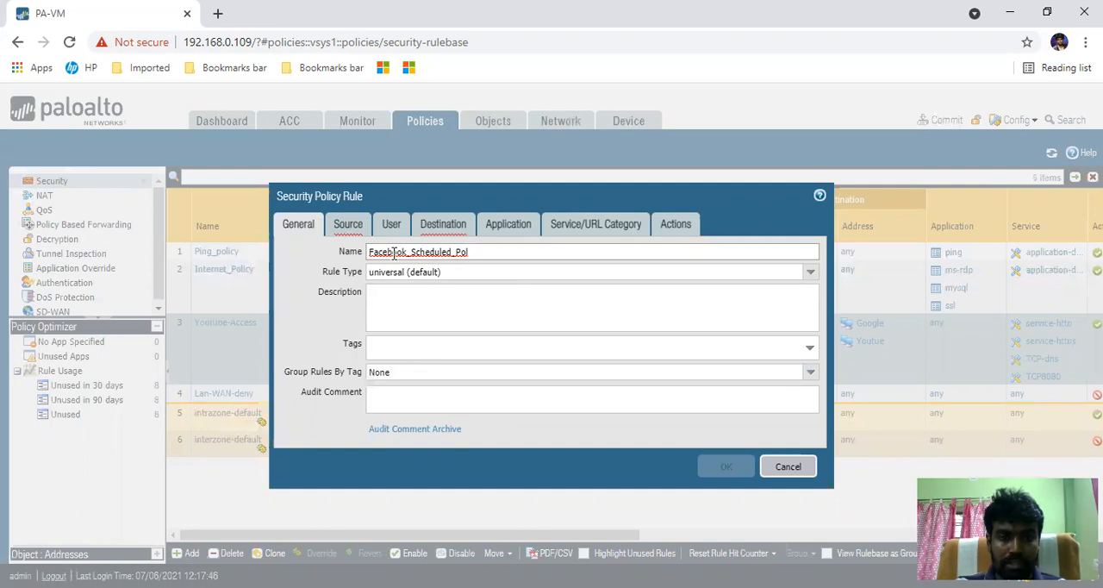
- Rename the new security rule Microsoft_Scheduled_Update and keep its rule type as universal (default)
{"action": "left_click_drag", "start_coordinate": [409, 256], "coordinate": [366, 257]}
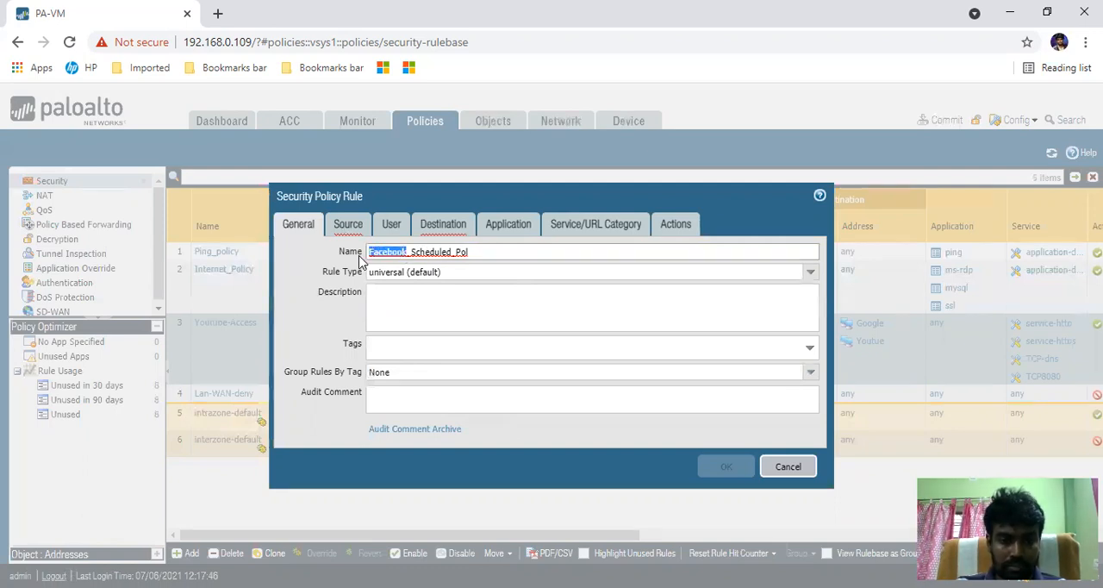
{"action": "type", "text": "Microsoft"}
{"action": "left_click", "coordinate": [500, 252]}
{"action": "key", "text": "BackSpace"}
{"action": "key", "text": "BackSpace"}
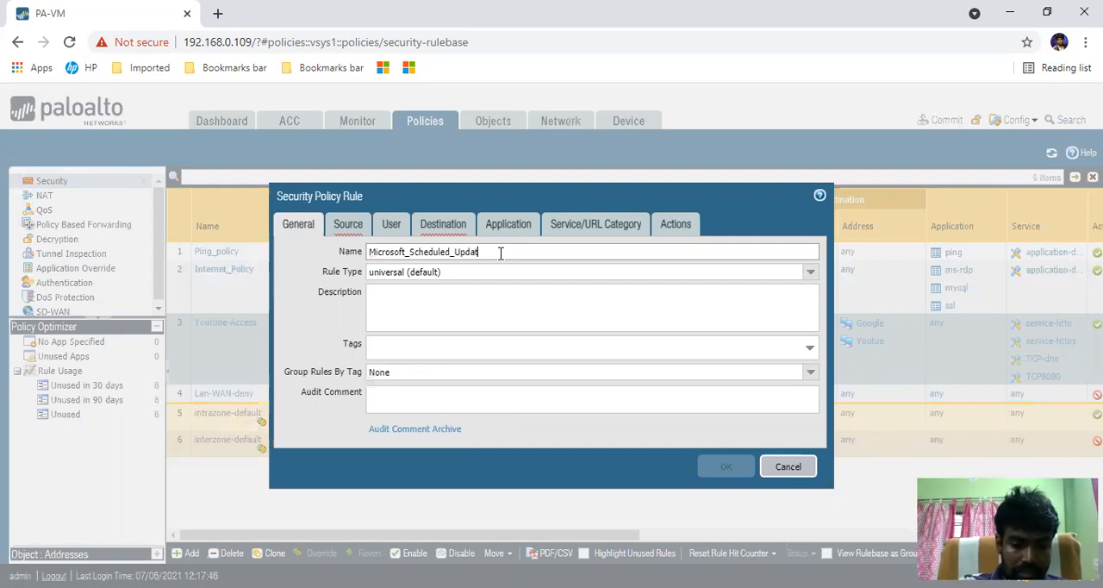
{"action": "left_click", "coordinate": [322, 269]}
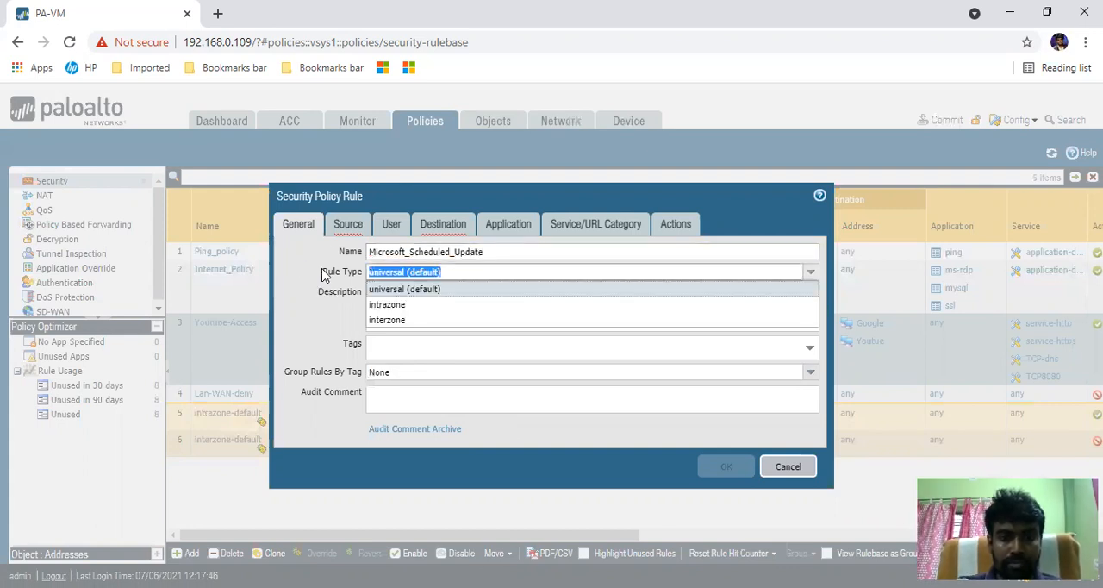
{"action": "left_click", "coordinate": [312, 265]}
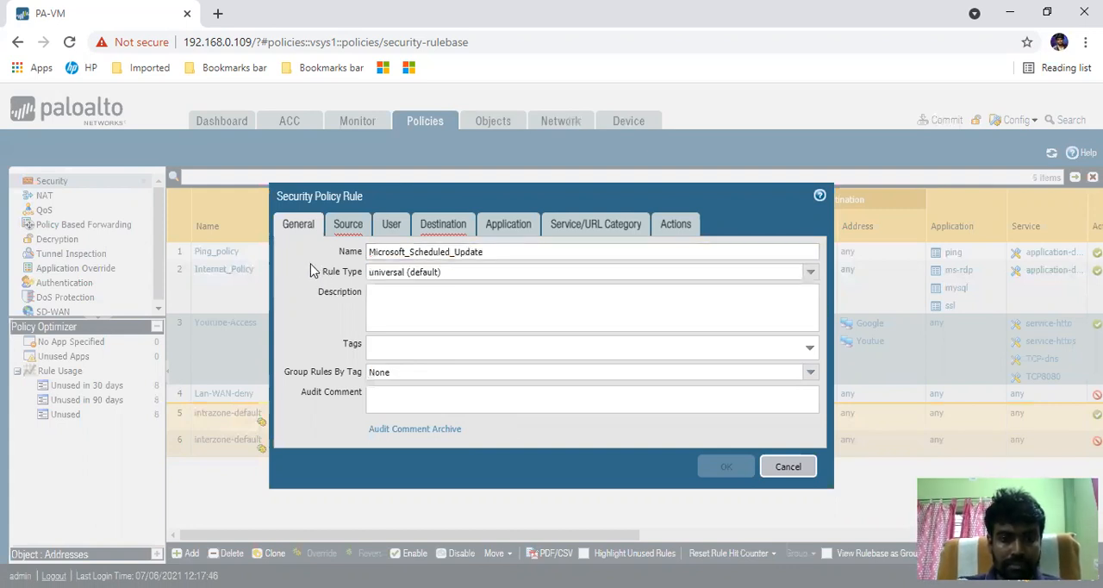
- Reuse the rule name in the description, entering "Microsoft_Scheduled_Update fo all windoids PC"
{"action": "left_click_drag", "start_coordinate": [505, 253], "coordinate": [367, 254]}
{"action": "left_click", "coordinate": [485, 253]}
{"action": "left_click_drag", "start_coordinate": [519, 255], "coordinate": [367, 255]}
{"action": "key", "text": "ctrl+c"}
{"action": "left_click", "coordinate": [434, 309]}
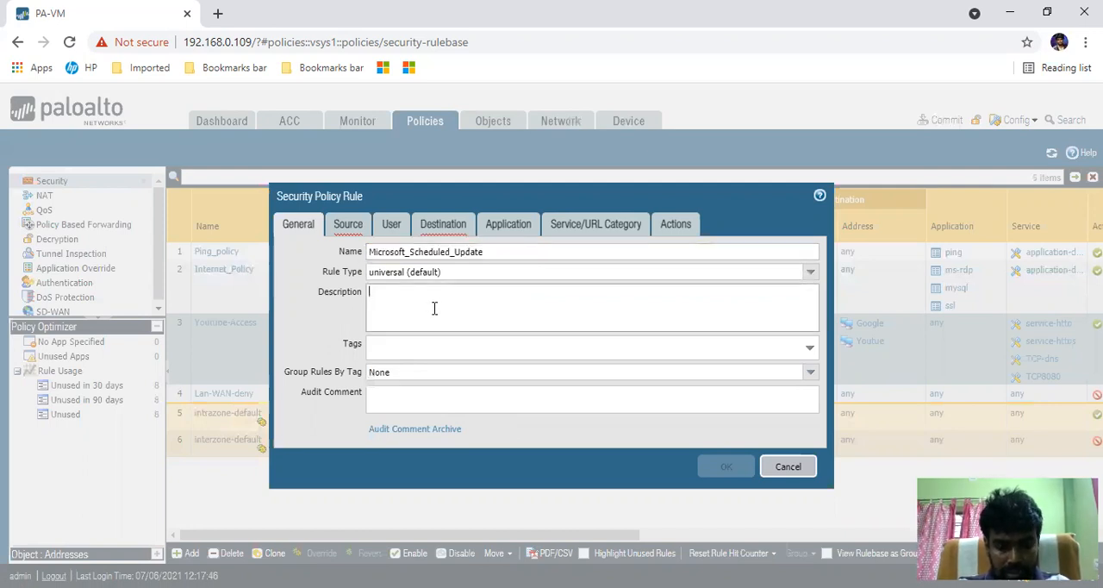
{"action": "key", "text": "ctrl+v"}
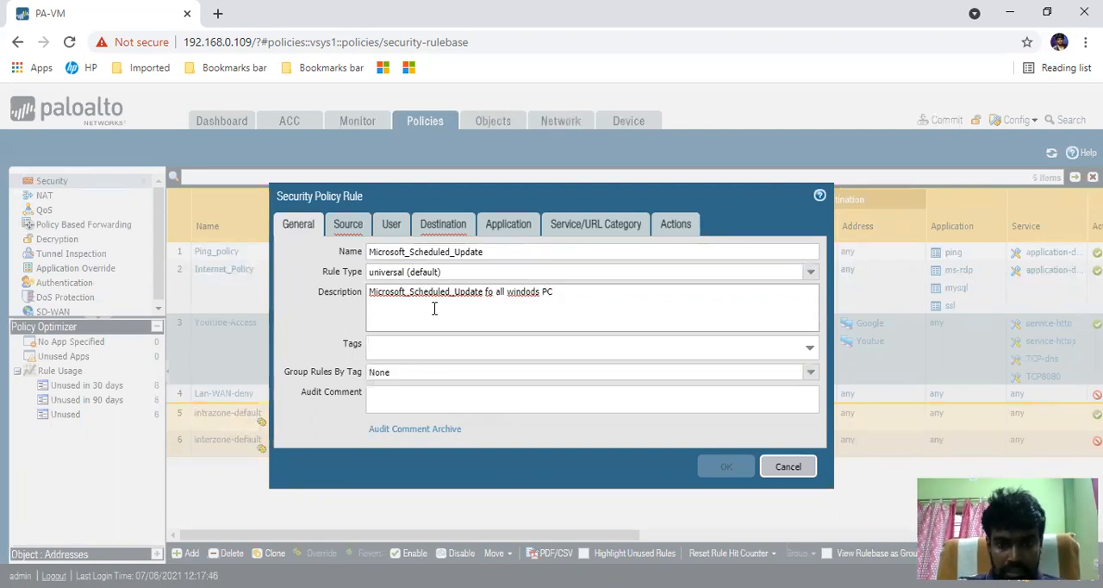
{"action": "right_click", "coordinate": [513, 293]}
{"action": "left_click", "coordinate": [529, 304]}
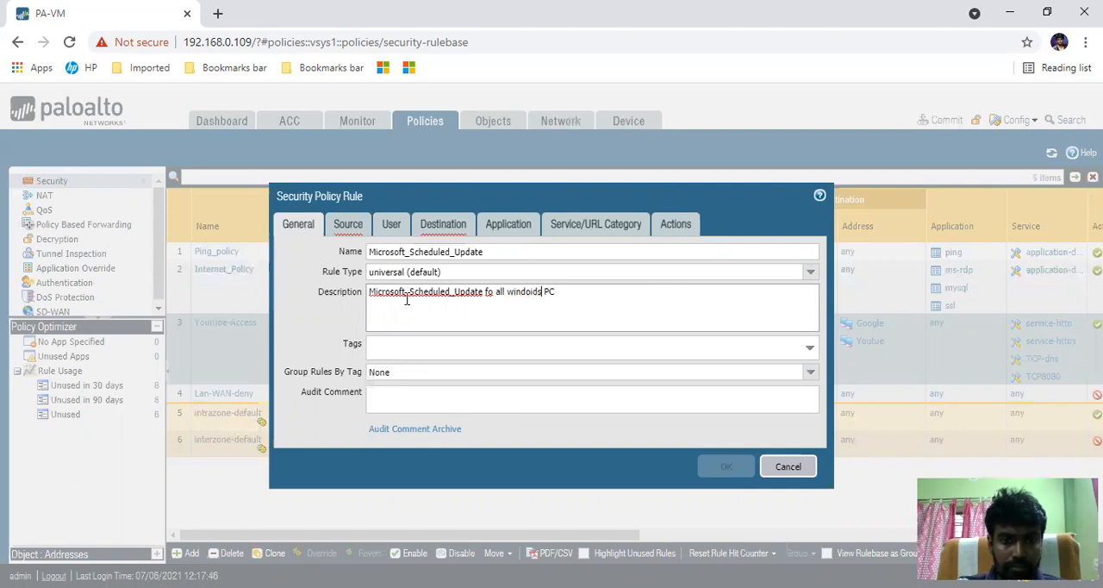
- Add LAN and VWare as the rule's source zones
{"action": "left_click", "coordinate": [349, 225]}
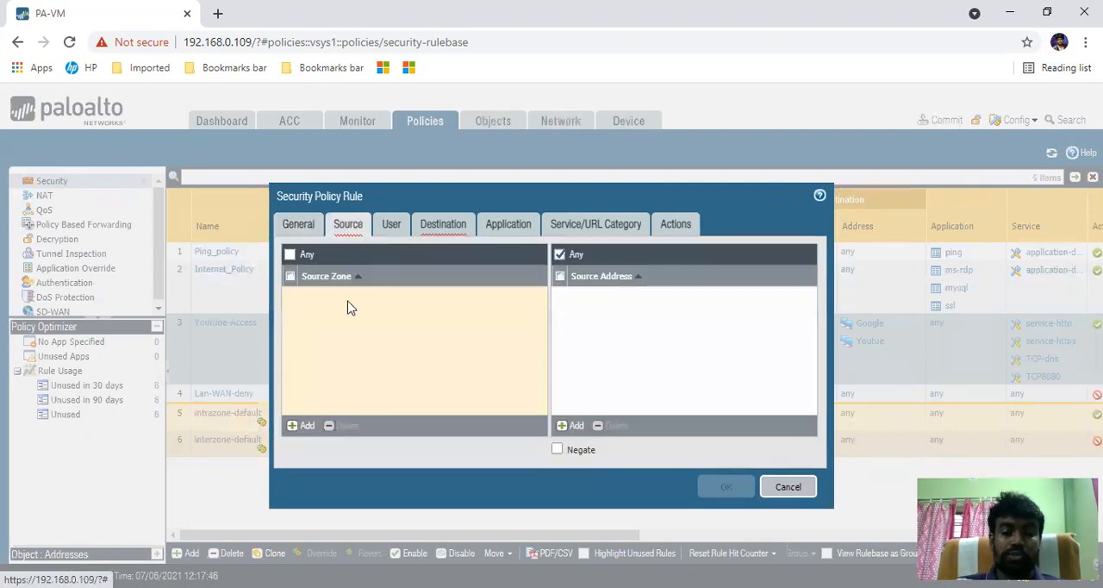
{"action": "left_click", "coordinate": [307, 431]}
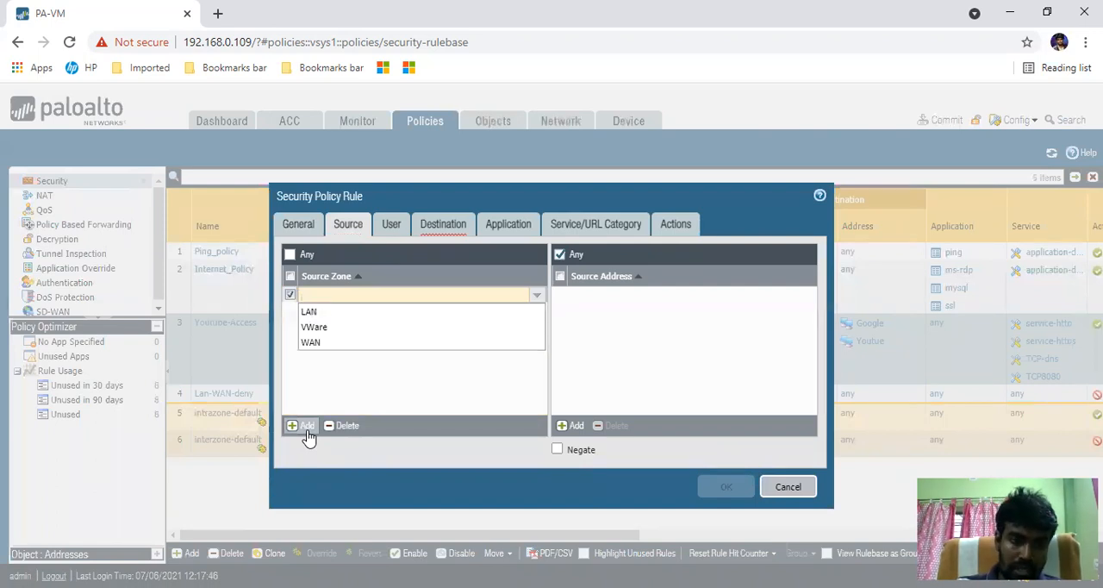
{"action": "left_click", "coordinate": [318, 313]}
{"action": "left_click", "coordinate": [474, 352]}
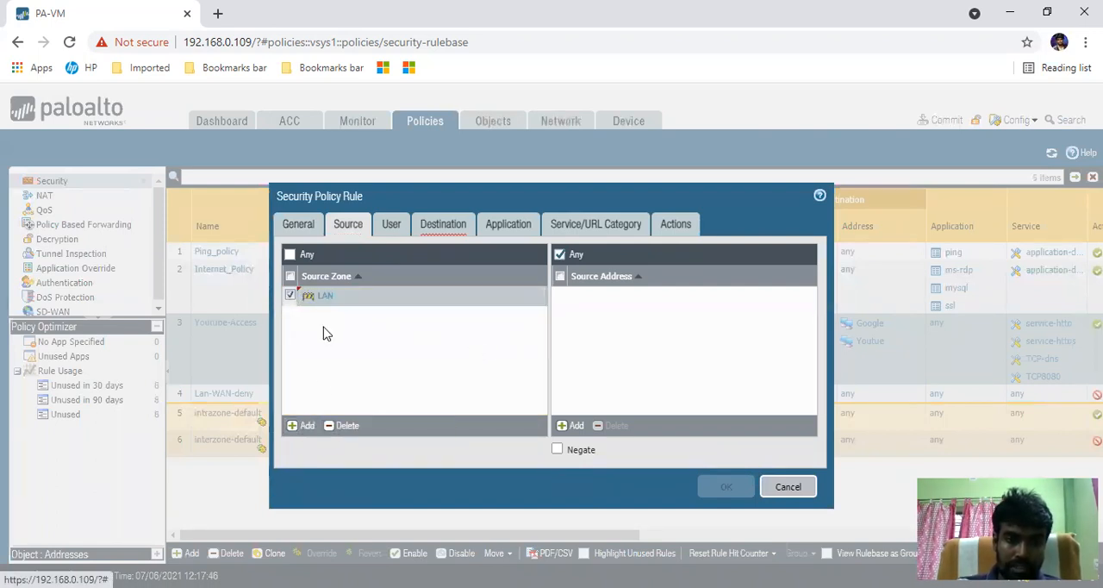
{"action": "left_click", "coordinate": [303, 425]}
{"action": "left_click", "coordinate": [341, 353]}
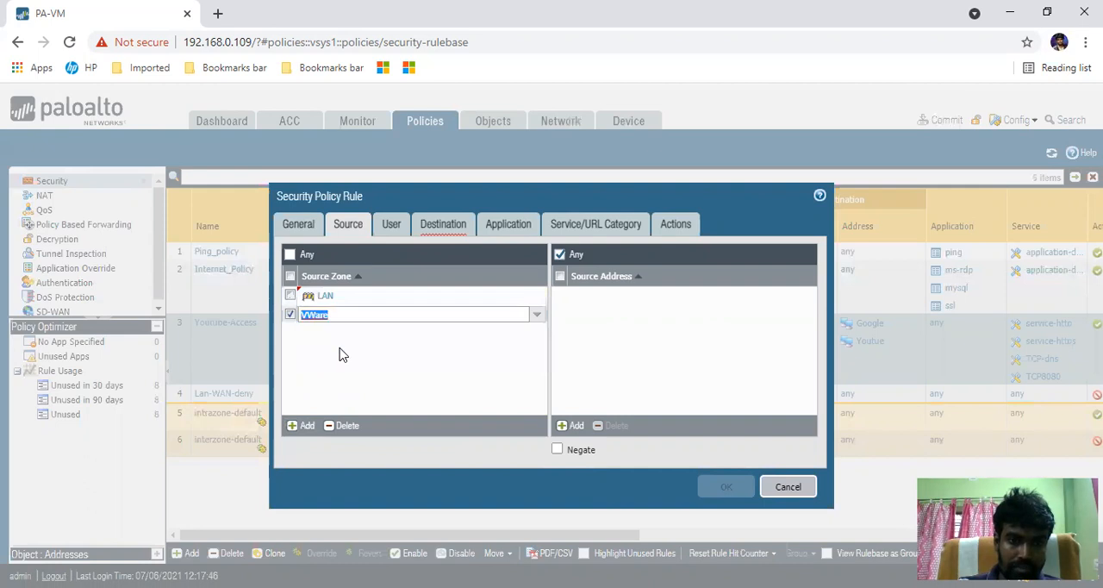
{"action": "left_click", "coordinate": [339, 351]}
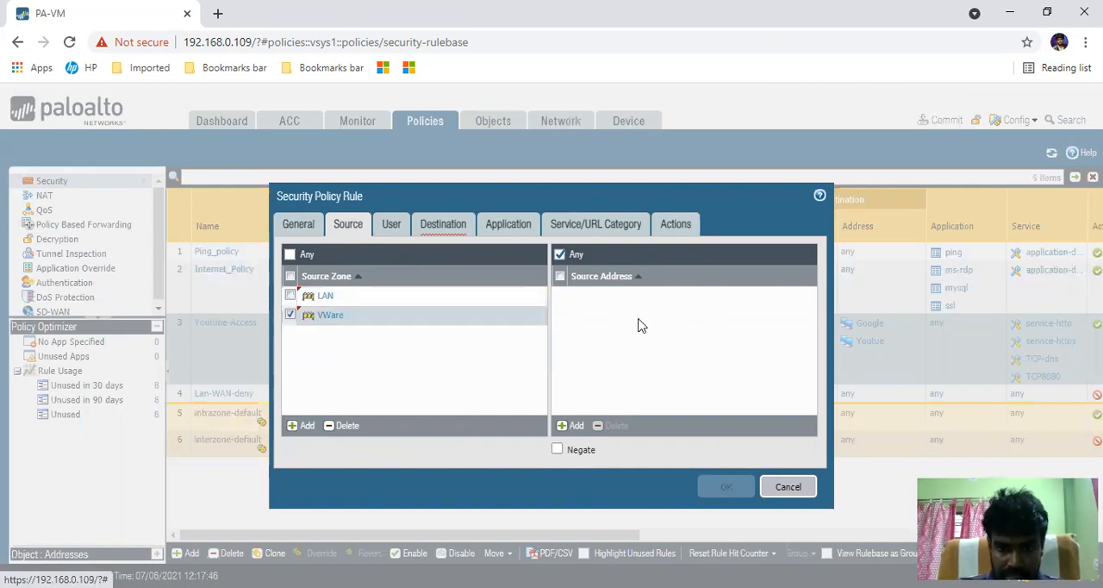
- Add WAN as the rule's destination zone
{"action": "left_click", "coordinate": [442, 224]}
{"action": "left_click", "coordinate": [296, 425]}
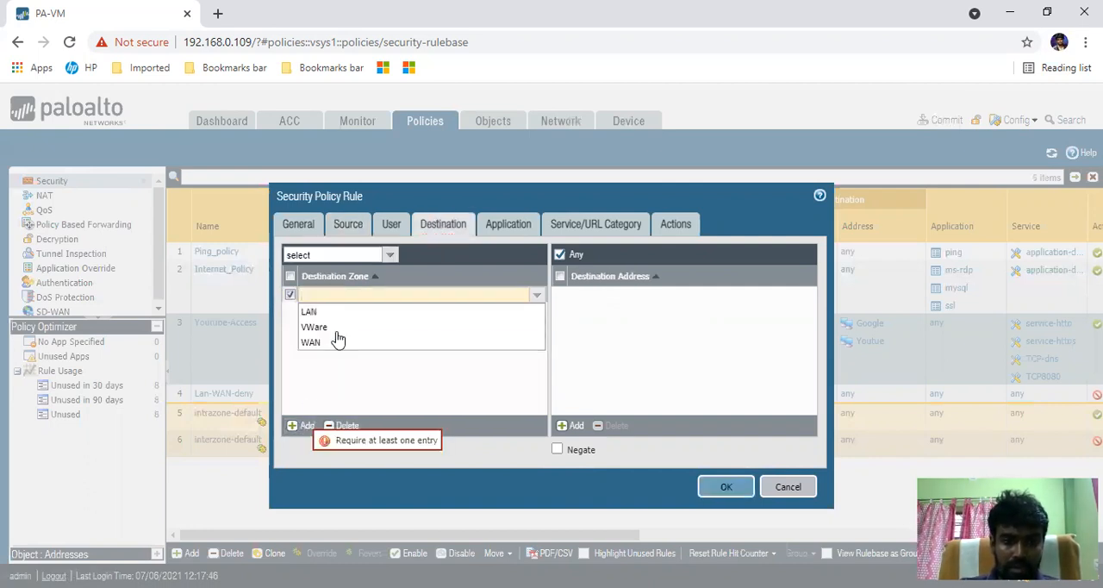
{"action": "left_click", "coordinate": [340, 352]}
{"action": "left_click", "coordinate": [629, 347]}
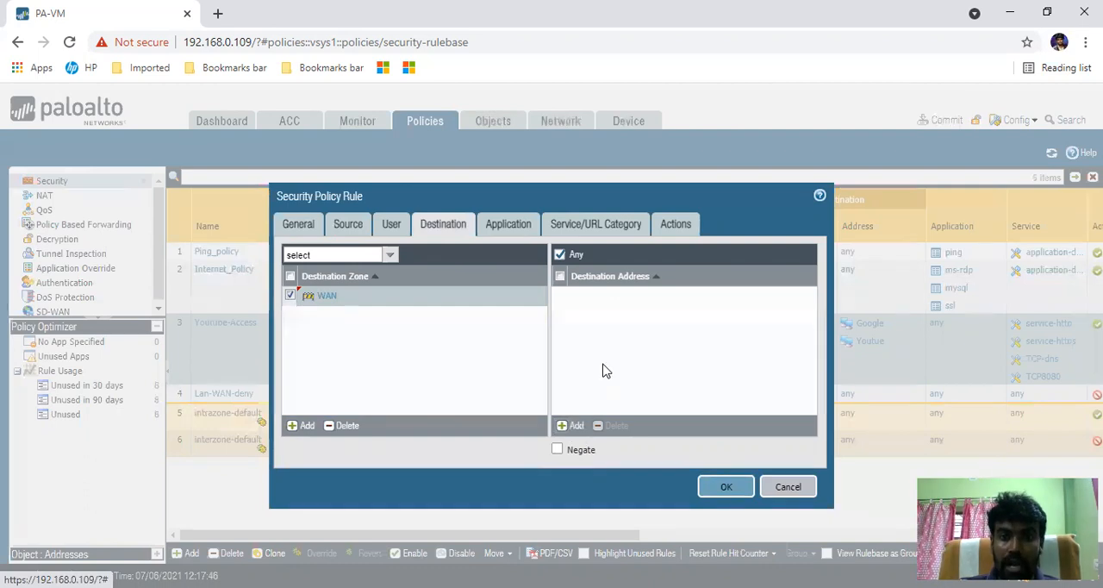
- Create a destination address group named Microsoft_update and start a new address inside it
{"action": "left_click", "coordinate": [577, 426]}
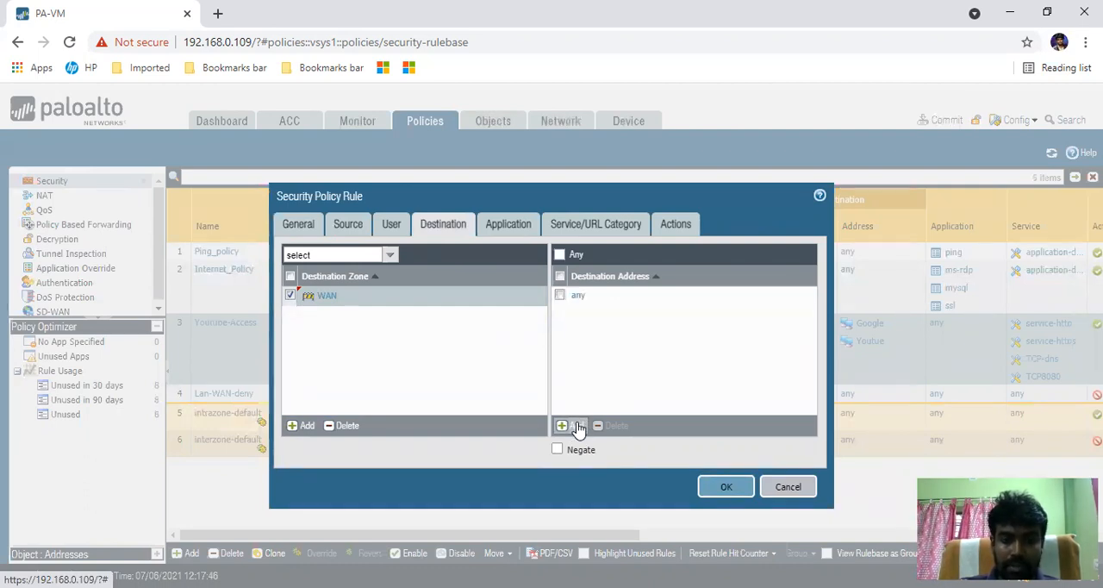
{"action": "left_click", "coordinate": [681, 560]}
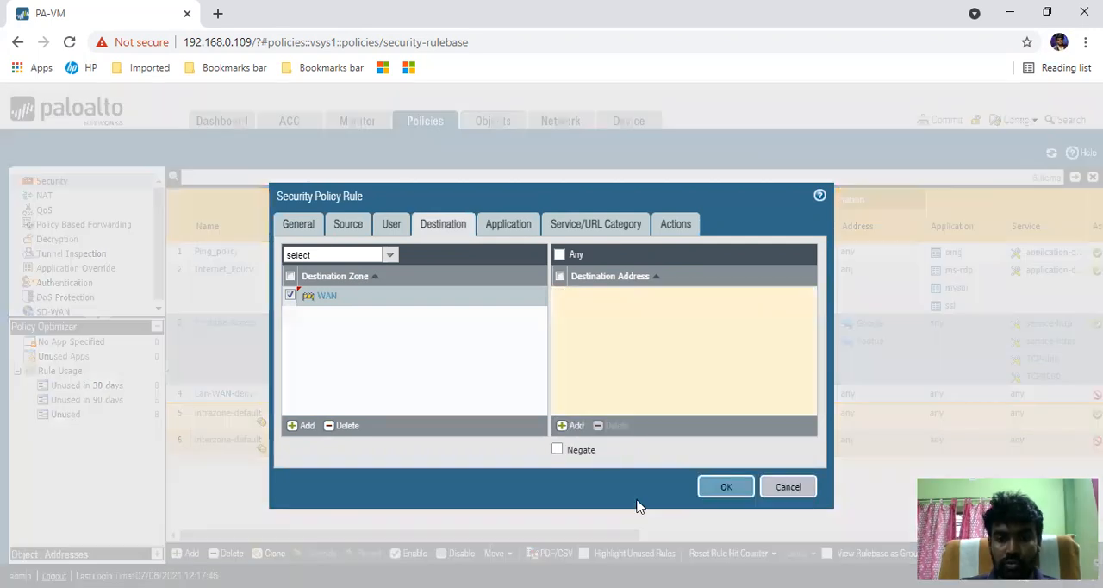
{"action": "left_click", "coordinate": [495, 159]}
{"action": "type", "text": "Micros"}
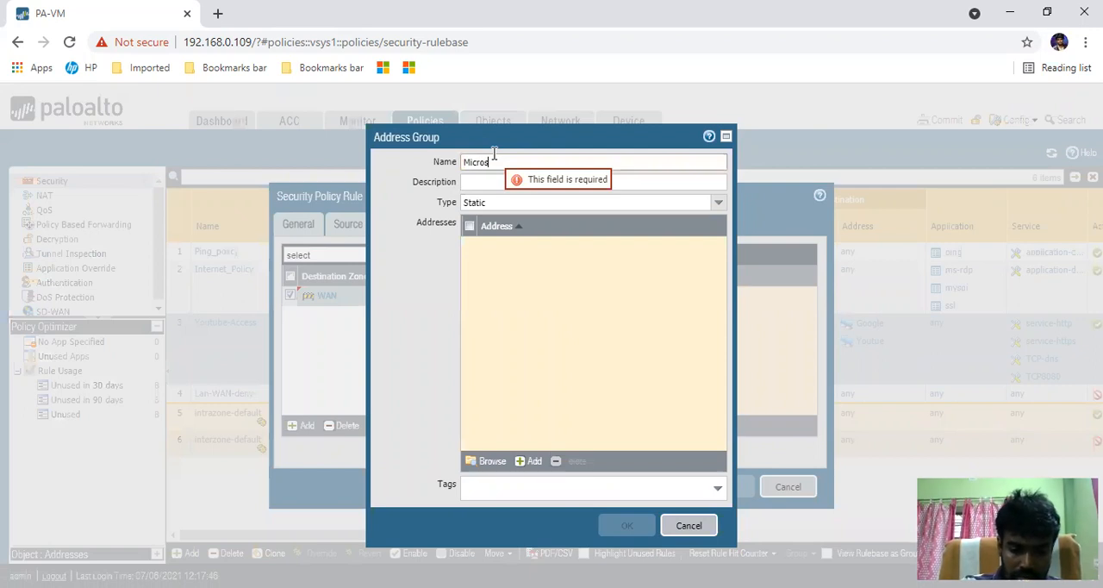
{"action": "type", "text": "oft_update"}
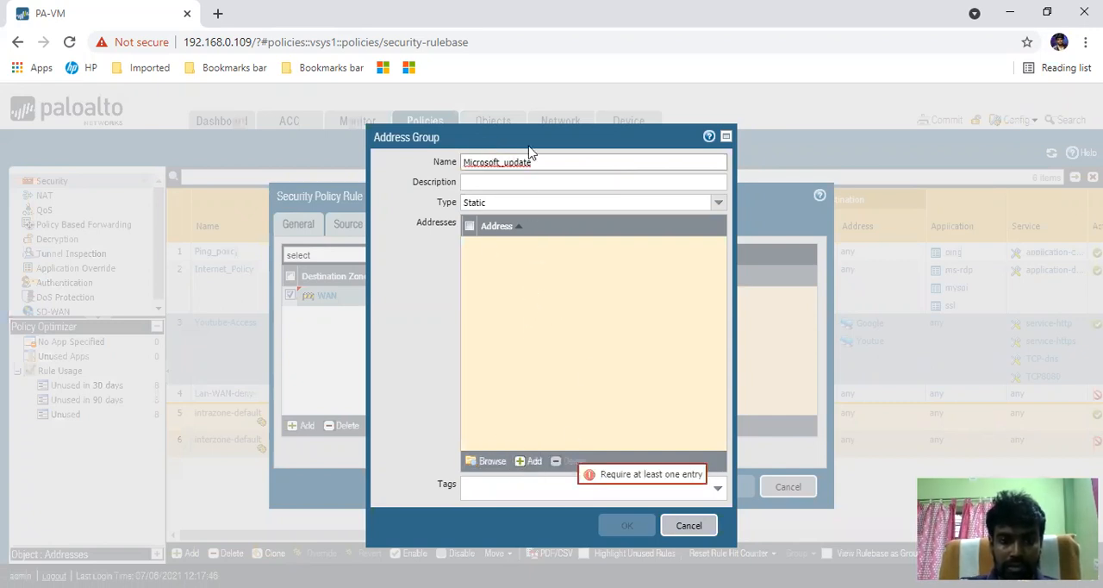
{"action": "left_click", "coordinate": [527, 461]}
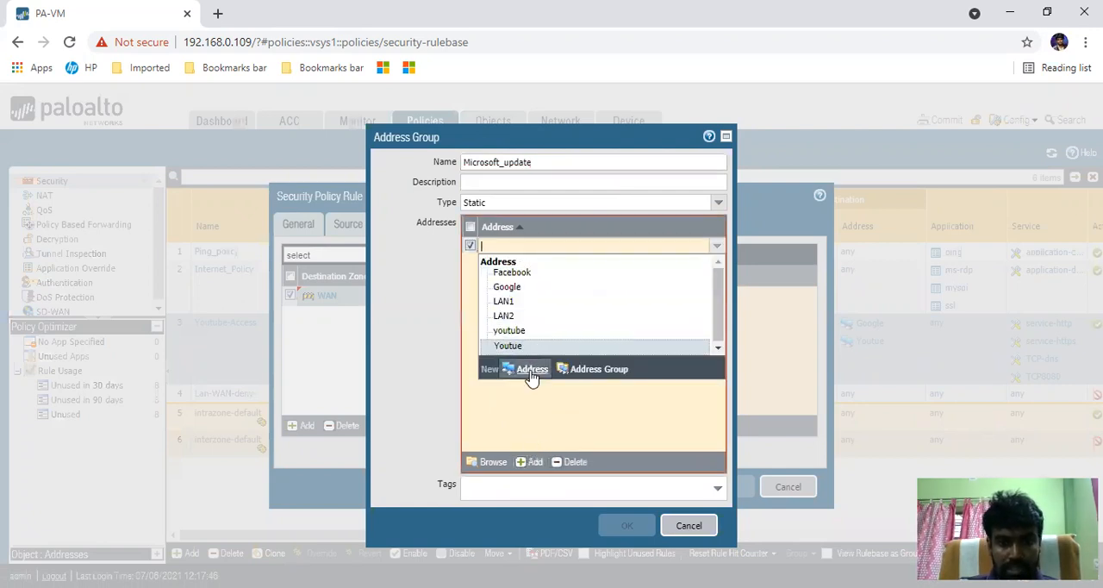
{"action": "left_click", "coordinate": [532, 371]}
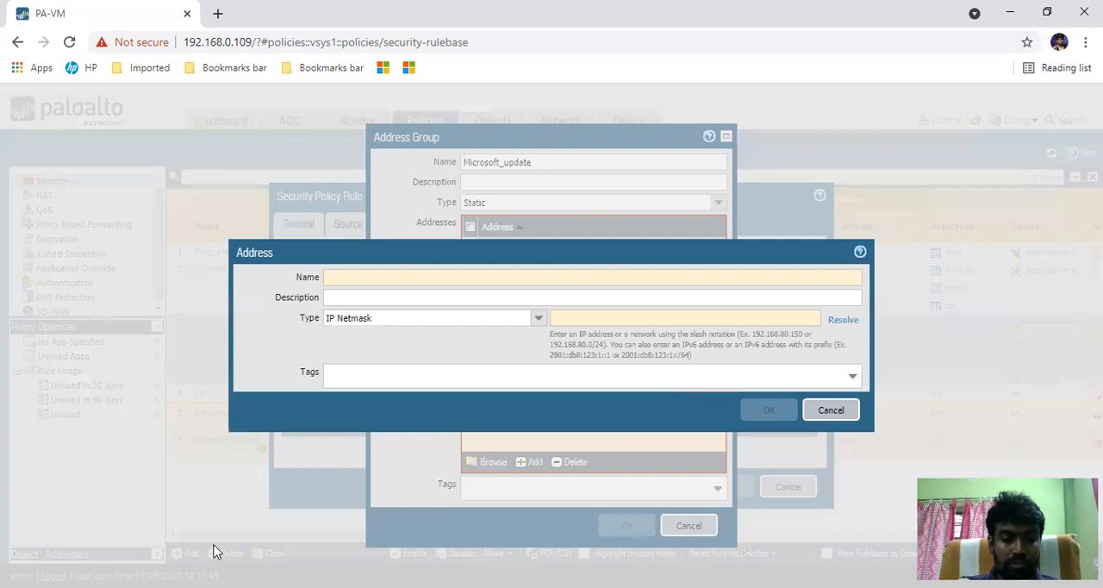
- Search Google in a new browser tab for "microsoft update url" and open the Step 2 - Configure WSUS article
{"action": "key", "text": "alt+Tab"}
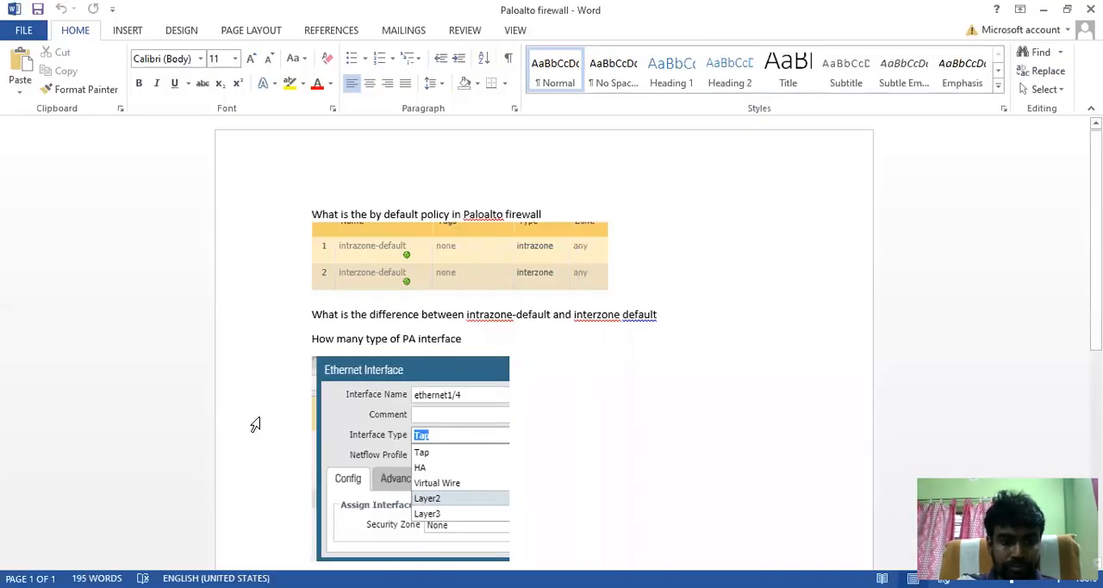
{"action": "key", "text": "alt+Tab"}
{"action": "left_click", "coordinate": [215, 15]}
{"action": "left_click", "coordinate": [370, 409]}
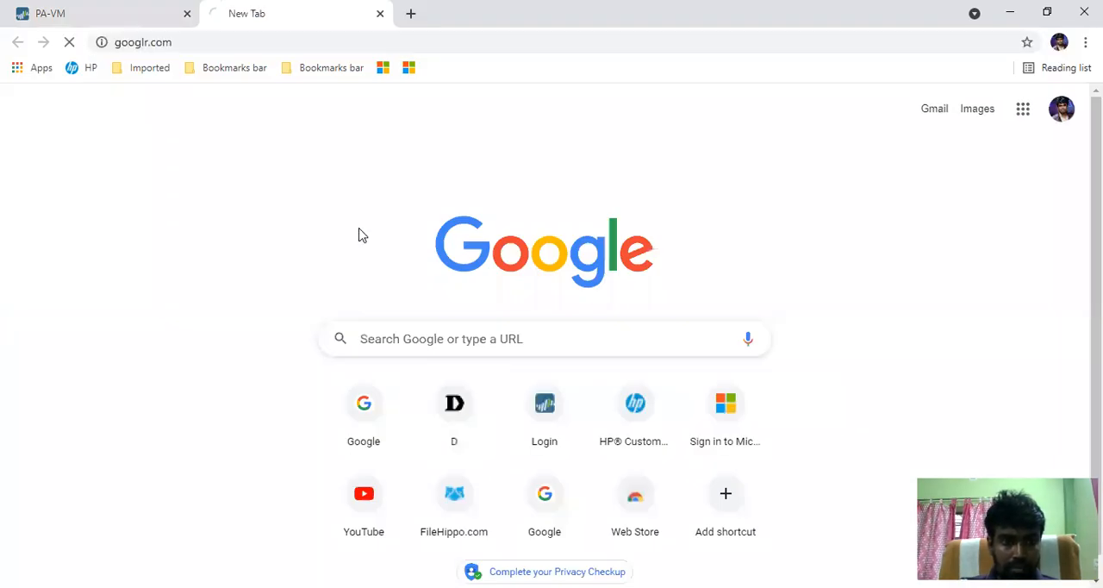
{"action": "type", "text": "mi"}
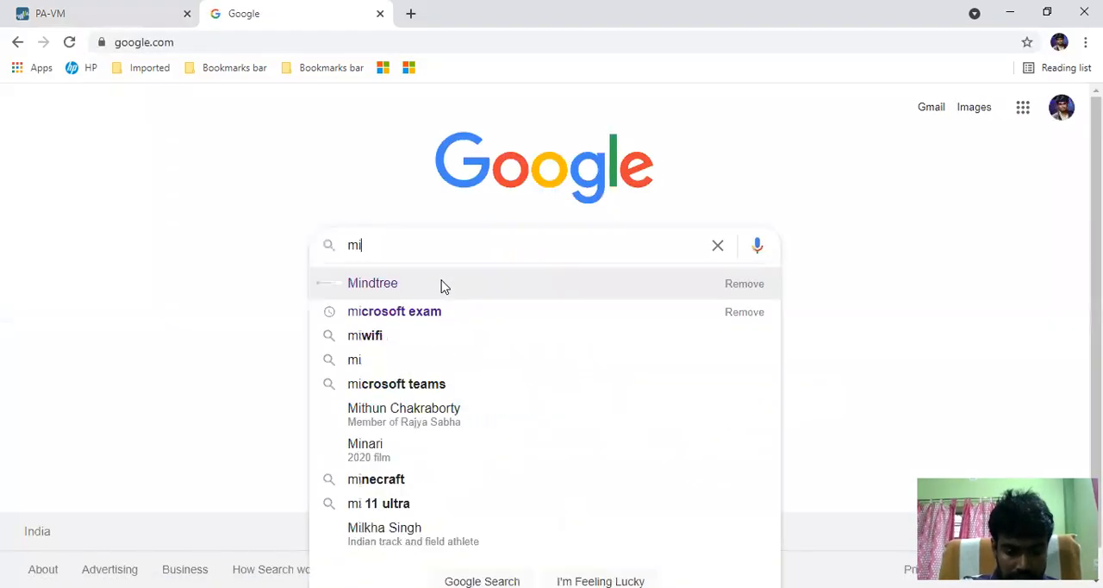
{"action": "type", "text": "cros"}
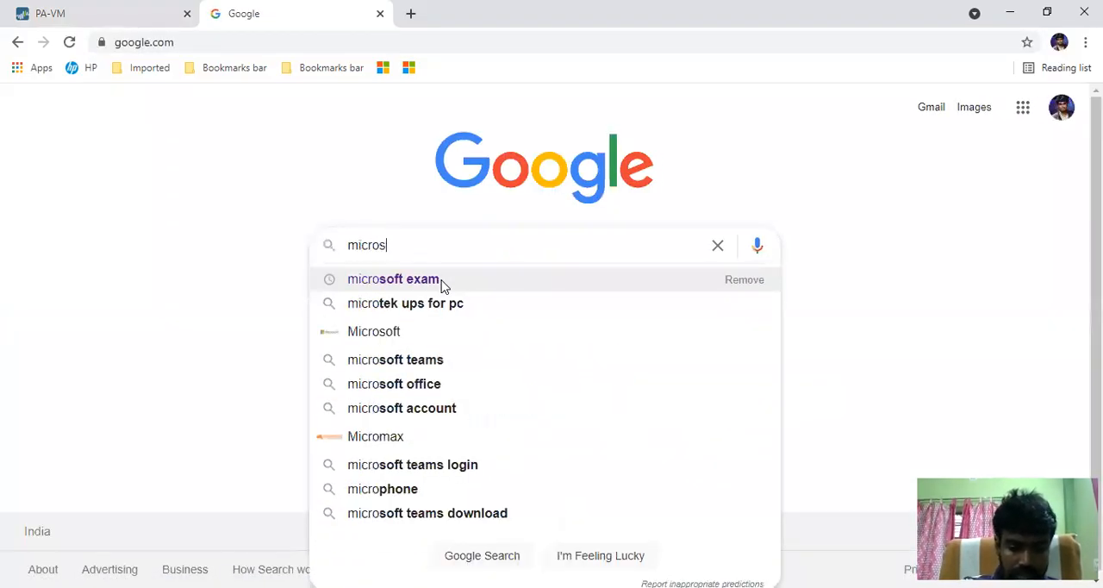
{"action": "type", "text": "oft update "}
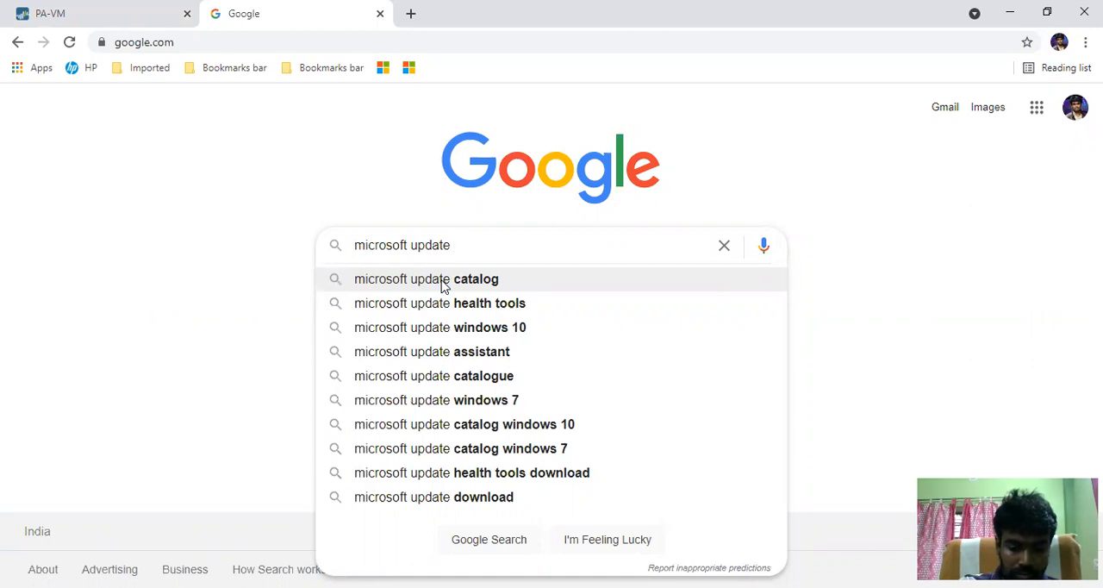
{"action": "type", "text": "url"}
{"action": "key", "text": "Return"}
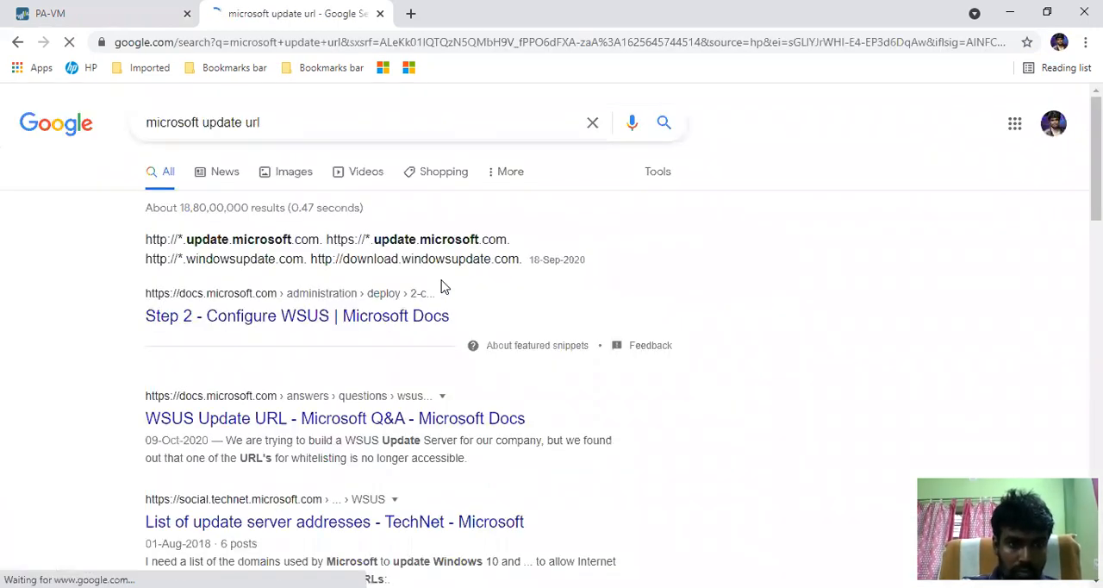
{"action": "left_click", "coordinate": [229, 316]}
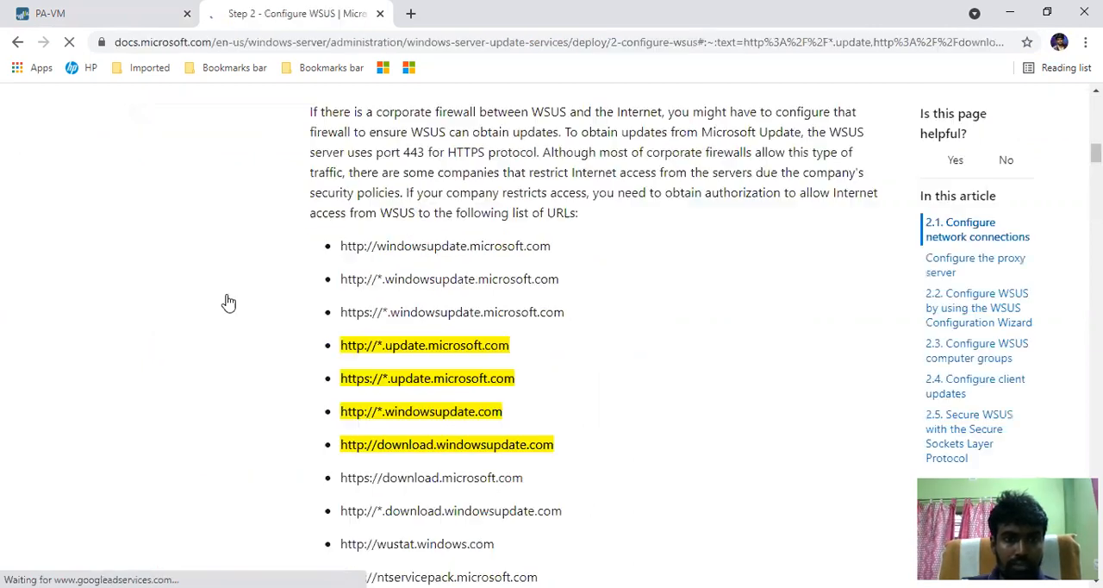
- Copy windowsupdate.microsoft.com from the article's URL list and use it as the new firewall address's name
{"action": "left_click_drag", "start_coordinate": [551, 247], "coordinate": [379, 250]}
{"action": "key", "text": "ctrl+c"}
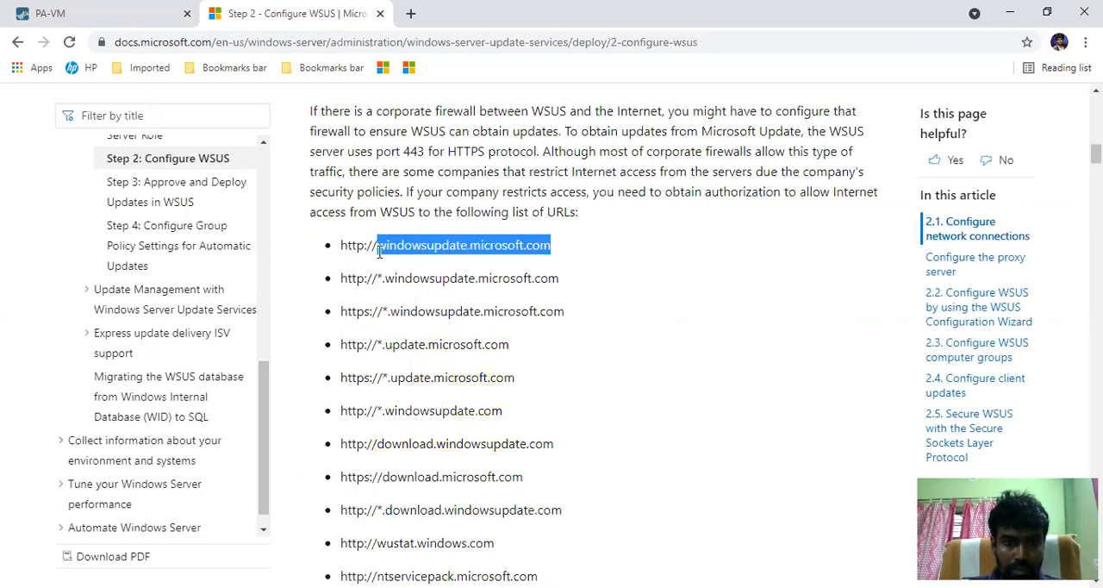
{"action": "left_click", "coordinate": [175, 6]}
{"action": "left_click", "coordinate": [432, 282]}
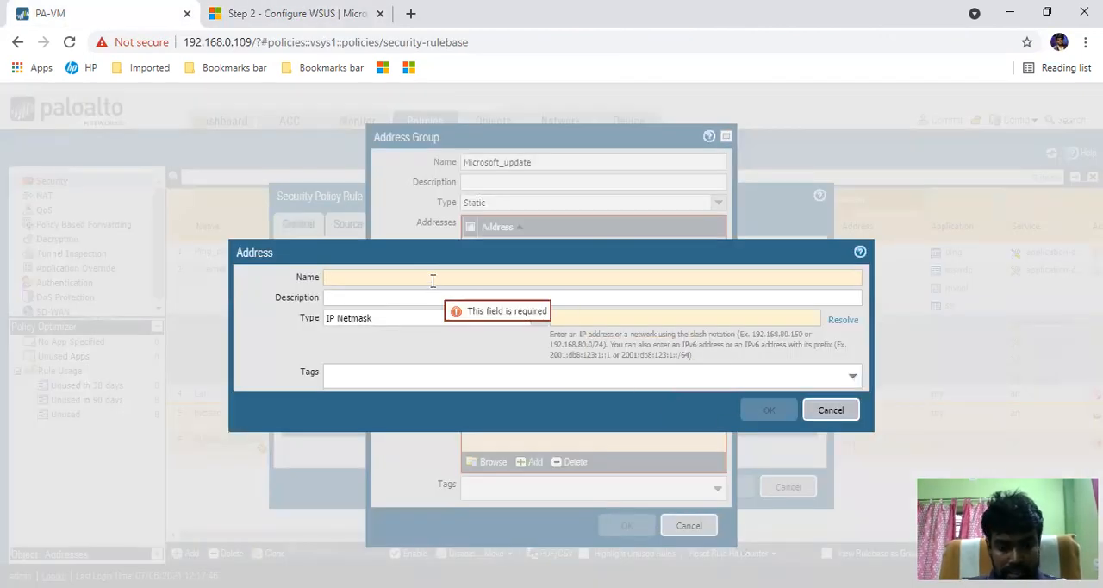
{"action": "key", "text": "ctrl+v"}
- Set the address type to FQDN with windowsupdate.microsoft.com, resolve it, and save the address to the group
{"action": "left_click", "coordinate": [456, 316]}
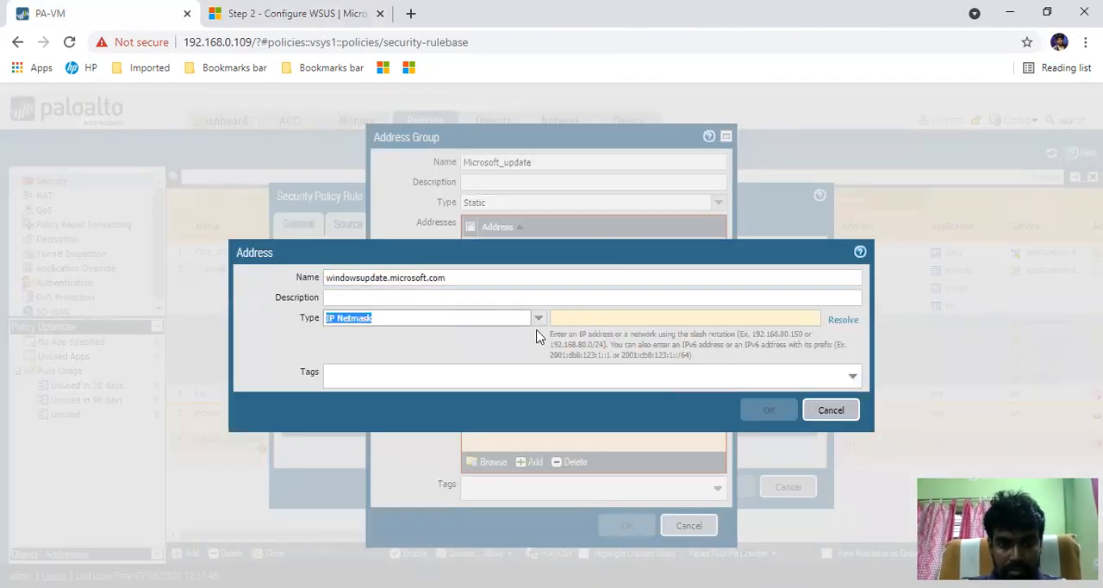
{"action": "left_click", "coordinate": [537, 320]}
{"action": "left_click", "coordinate": [355, 378]}
{"action": "left_click", "coordinate": [602, 320]}
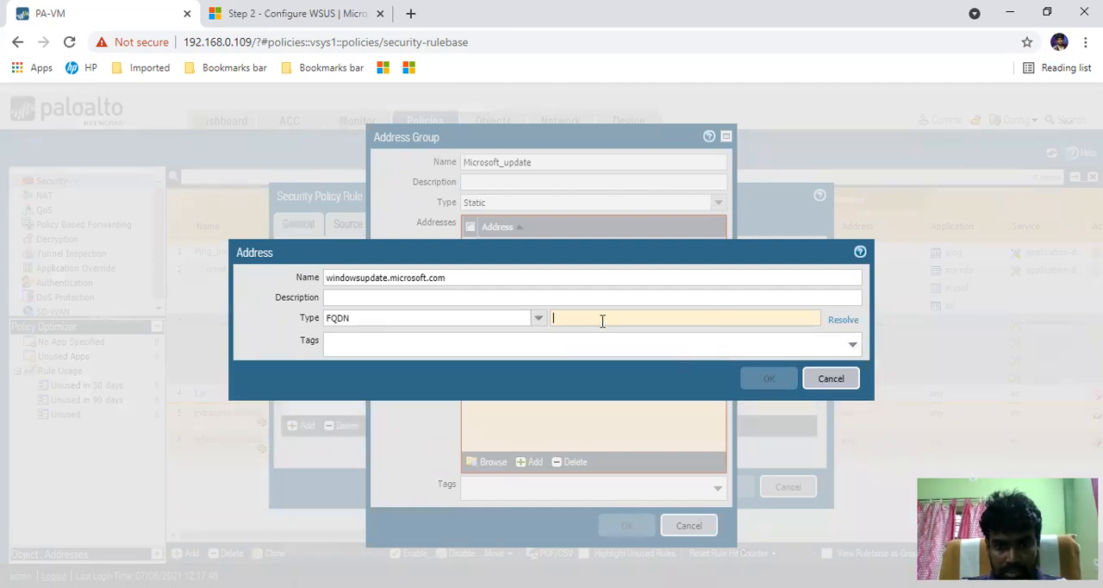
{"action": "key", "text": "ctrl+v"}
{"action": "left_click", "coordinate": [849, 323]}
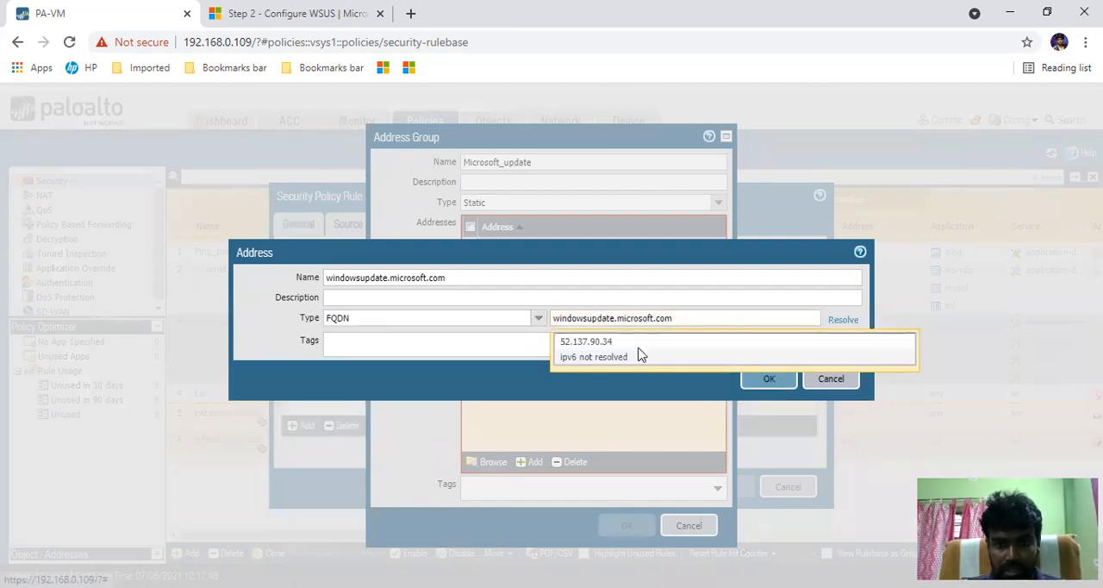
{"action": "left_click", "coordinate": [766, 381]}
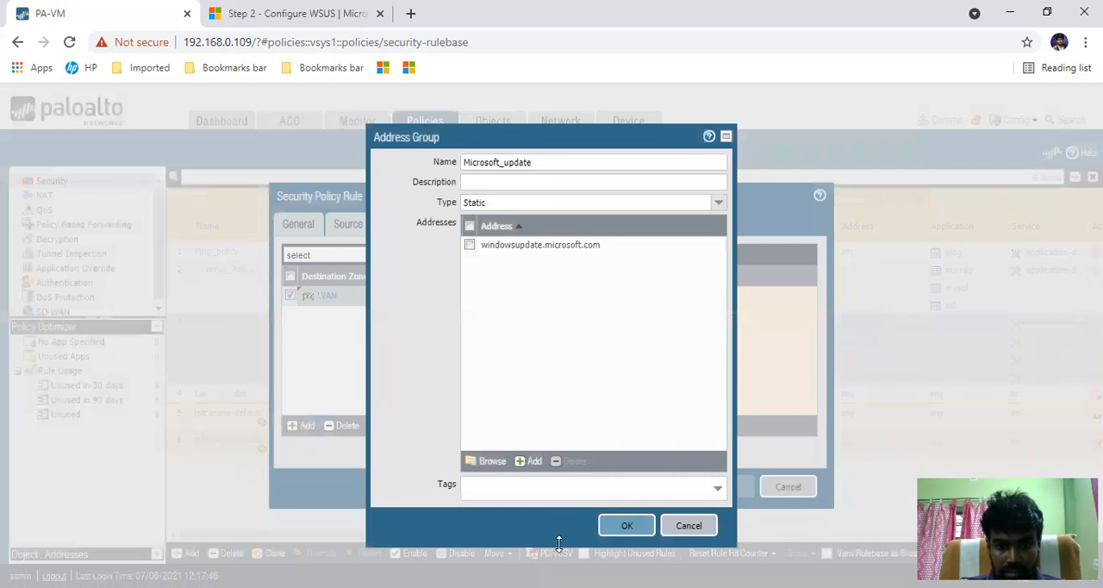
{"action": "left_click", "coordinate": [530, 461]}
{"action": "left_click", "coordinate": [530, 306]}
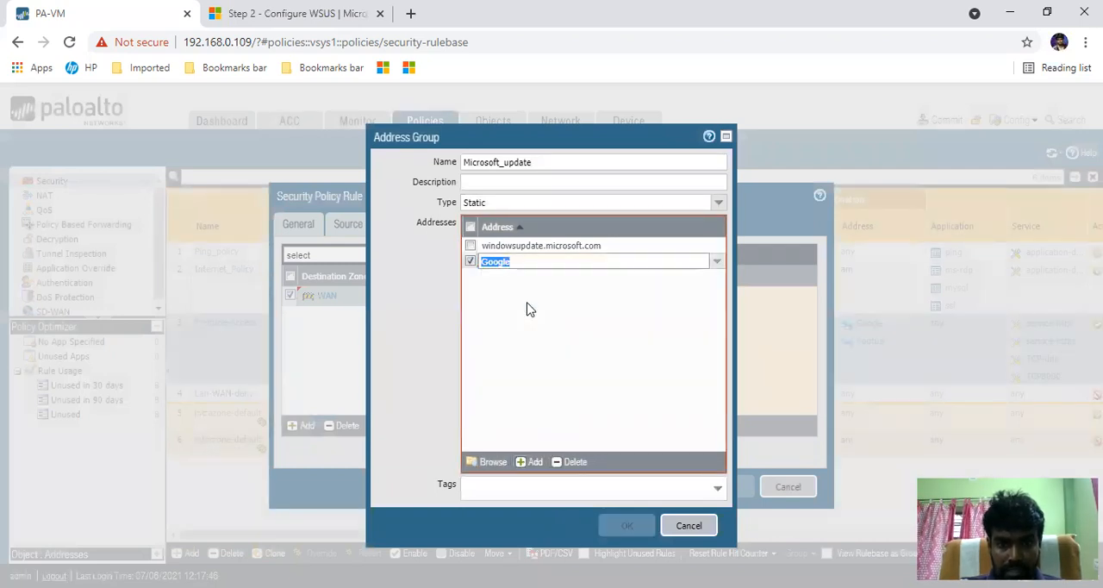
{"action": "left_click", "coordinate": [575, 465]}
- Start another new address in the Microsoft_update group and copy *.windowsupdate.microsoft.com from the WSUS article's URL list
{"action": "left_click", "coordinate": [527, 462]}
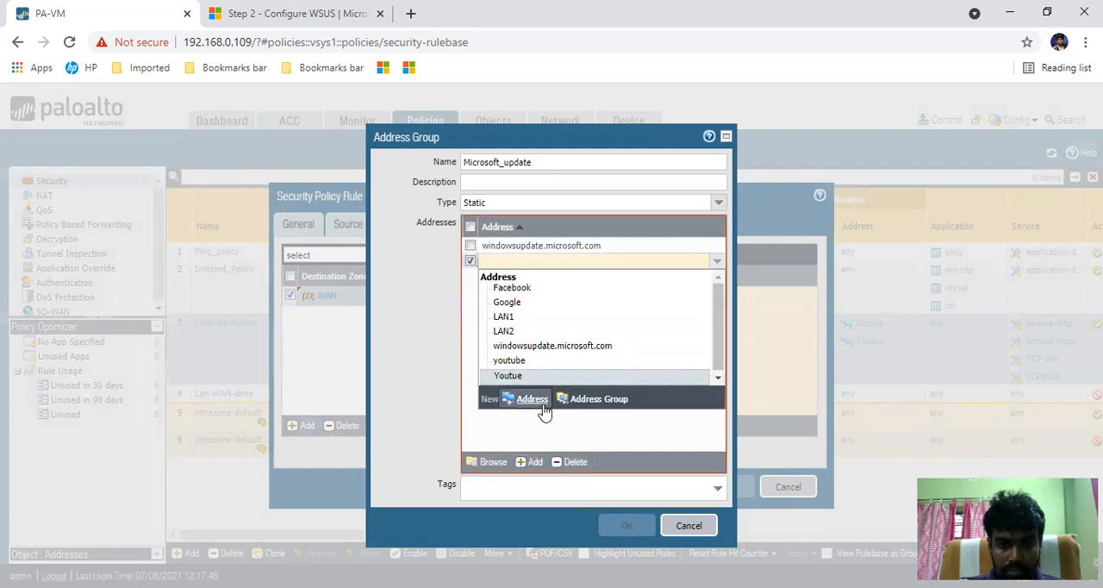
{"action": "left_click", "coordinate": [542, 407]}
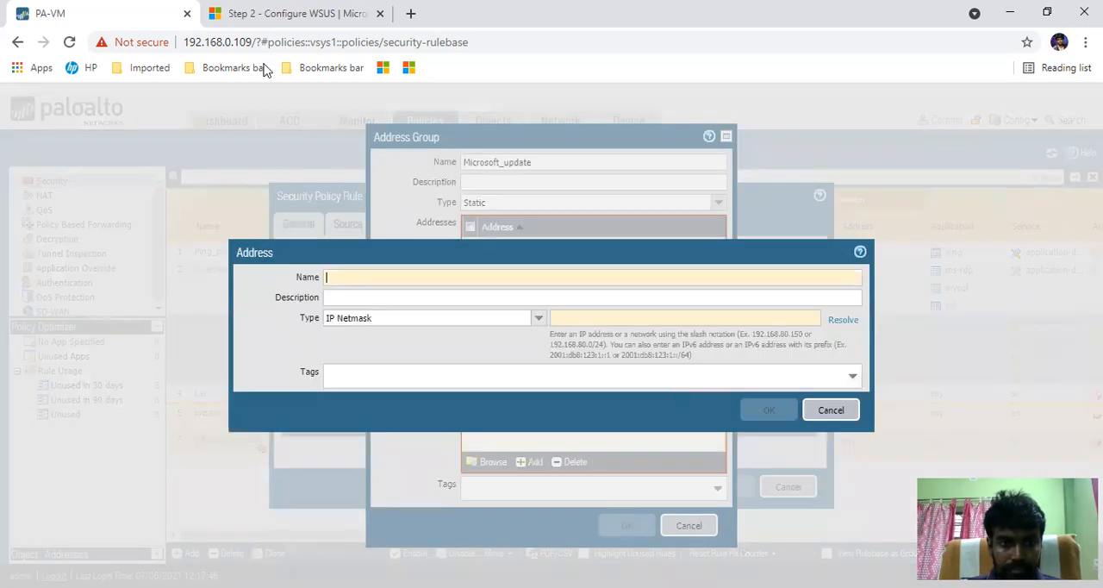
{"action": "left_click", "coordinate": [267, 21]}
{"action": "left_click_drag", "start_coordinate": [564, 282], "coordinate": [384, 285]}
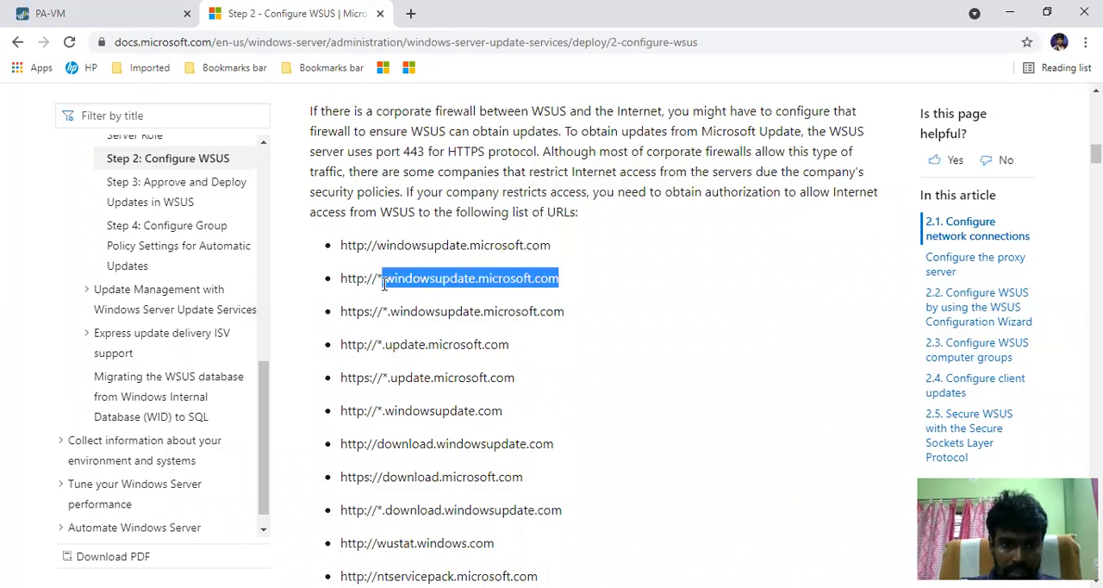
{"action": "left_click_drag", "start_coordinate": [379, 284], "coordinate": [376, 285]}
{"action": "key", "text": "ctrl+c"}
{"action": "key", "text": "alt+Tab"}
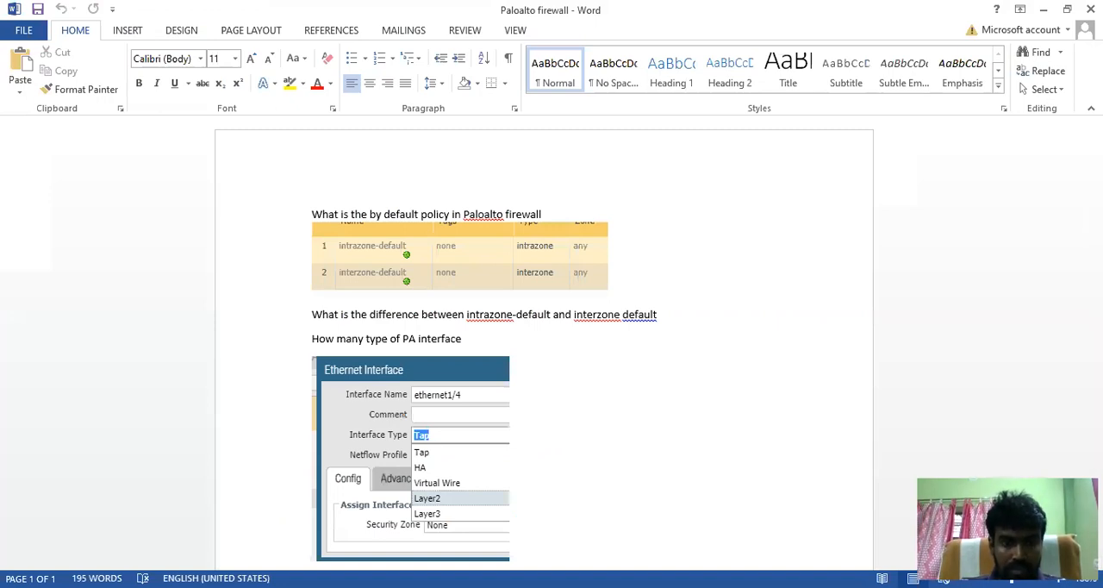
{"action": "key", "text": "alt+Tab"}
{"action": "left_click", "coordinate": [85, 7]}
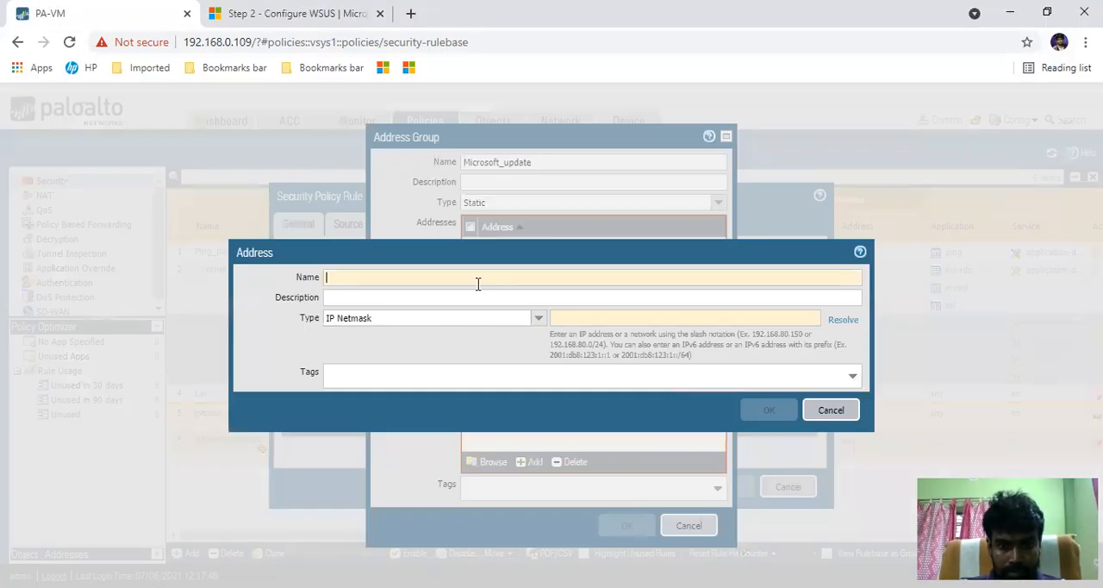
- Set the new address's type to FQDN with *.windowsupdate.microsoft.com and name it windowsupdate.microsoft.com
{"action": "left_click", "coordinate": [539, 319]}
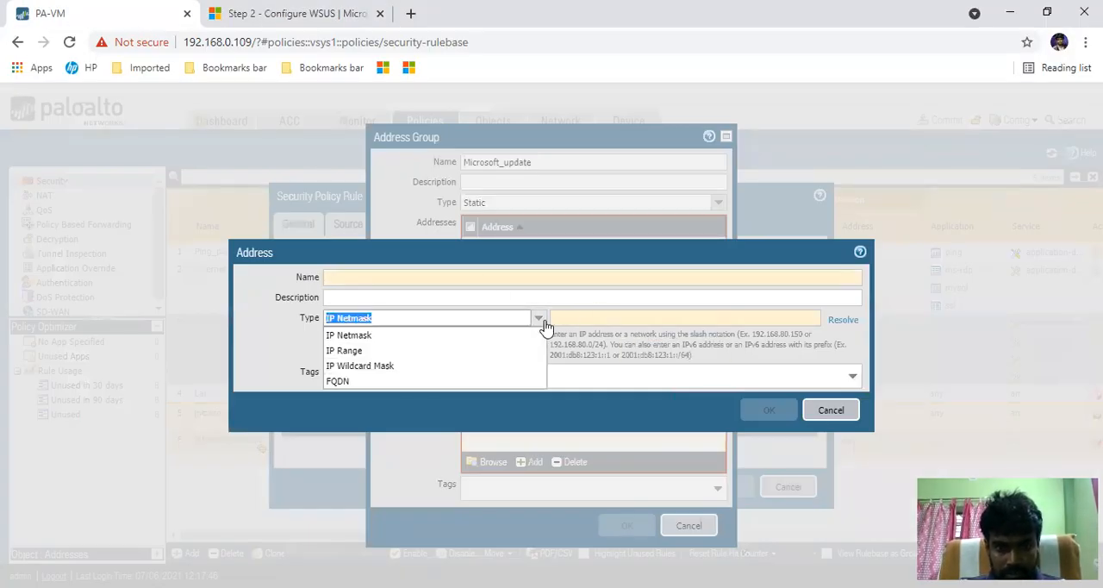
{"action": "left_click", "coordinate": [337, 381]}
{"action": "left_click", "coordinate": [625, 318]}
{"action": "key", "text": "ctrl+v"}
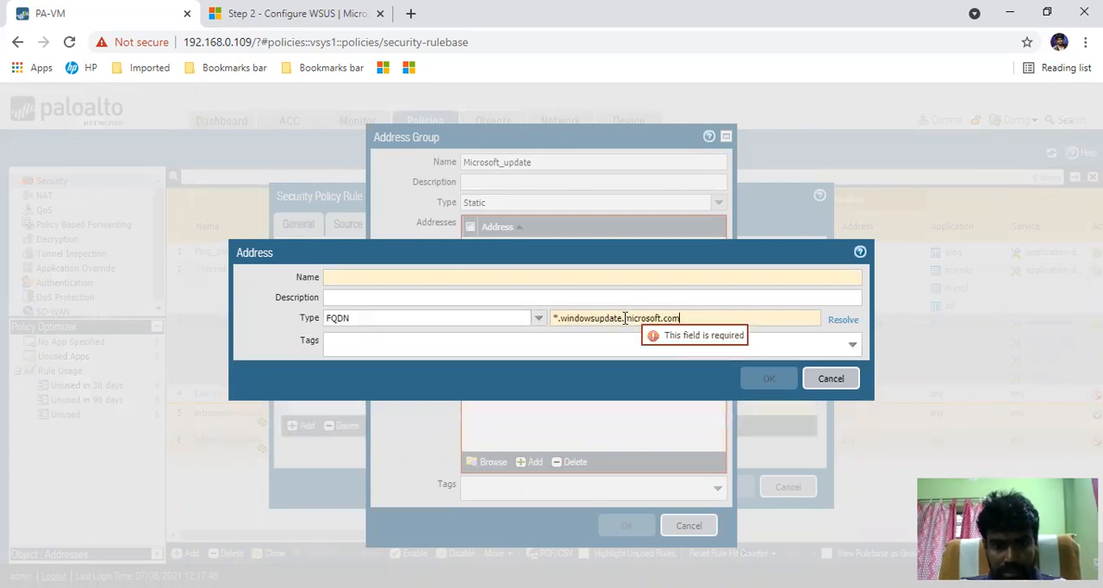
{"action": "key", "text": "ctrl+v"}
{"action": "key", "text": "Home"}
{"action": "key", "text": "Right"}
{"action": "key", "text": "BackSpace"}
{"action": "key", "text": "Delete"}
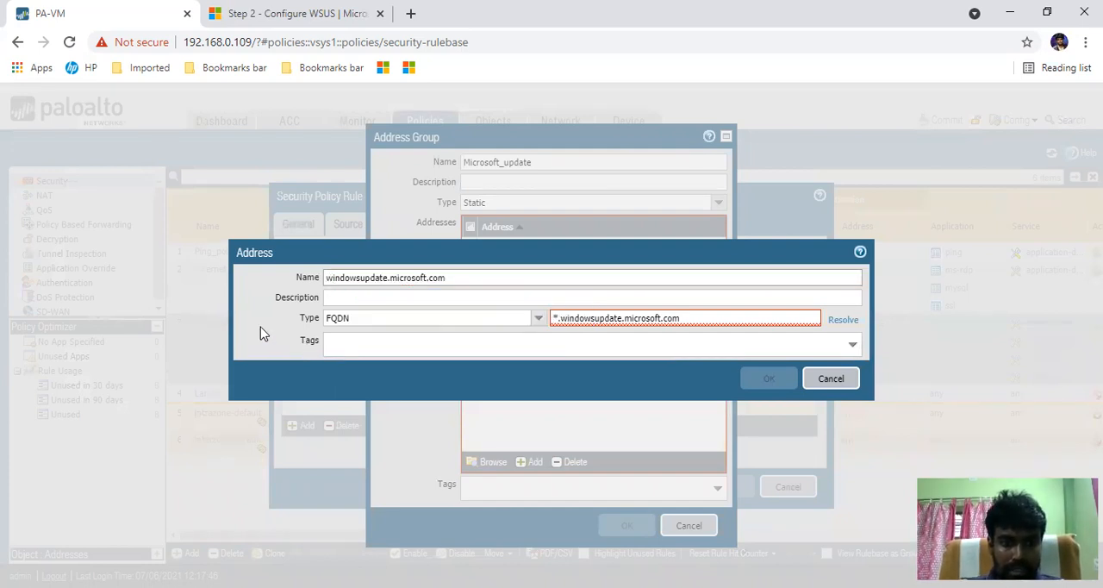
- Remove the wildcard prefix from the FQDN value, resolve windowsupdate.microsoft.com, and try to save the address
{"action": "left_click", "coordinate": [559, 318]}
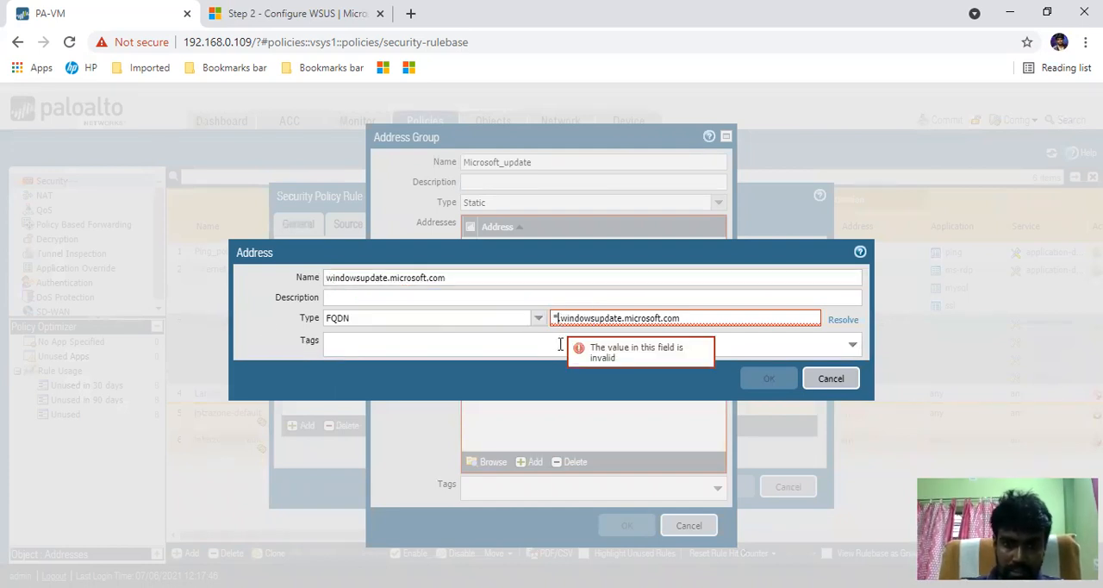
{"action": "key", "text": "BackSpace"}
{"action": "key", "text": "Delete"}
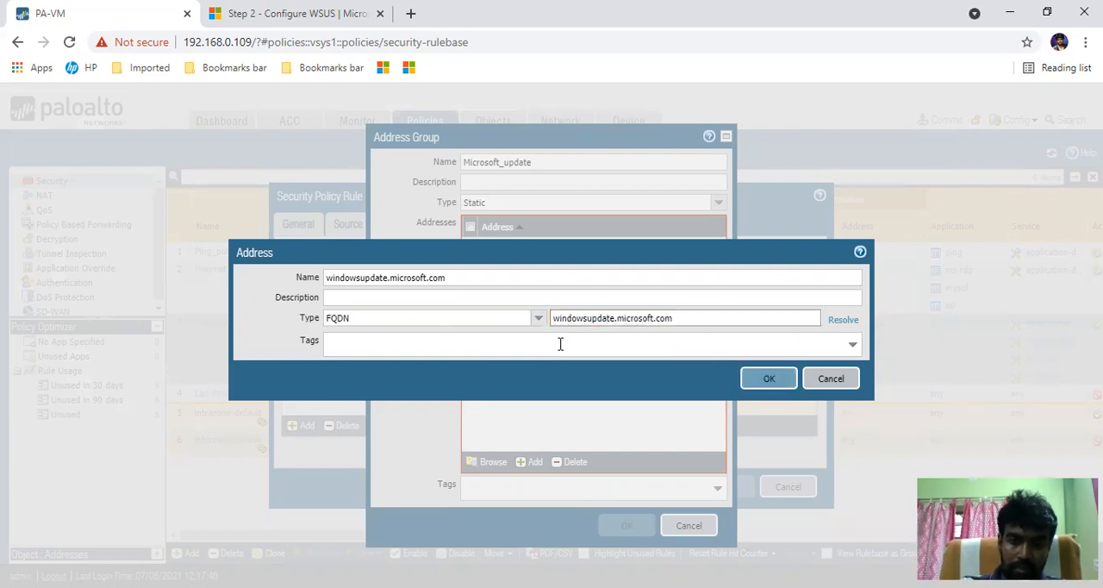
{"action": "left_click", "coordinate": [832, 326]}
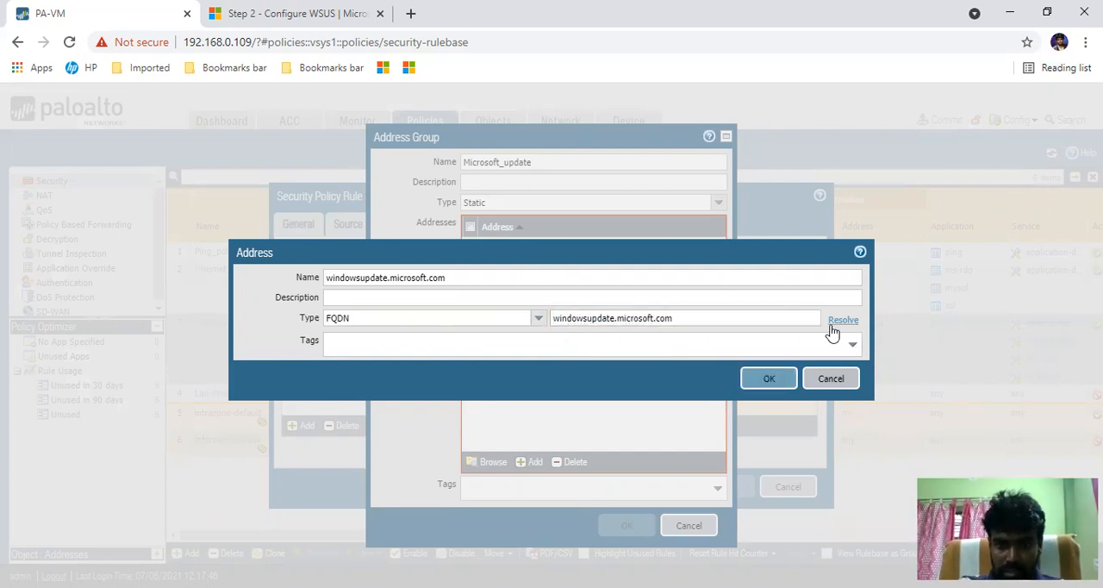
{"action": "left_click", "coordinate": [268, 326]}
{"action": "left_click", "coordinate": [770, 379]}
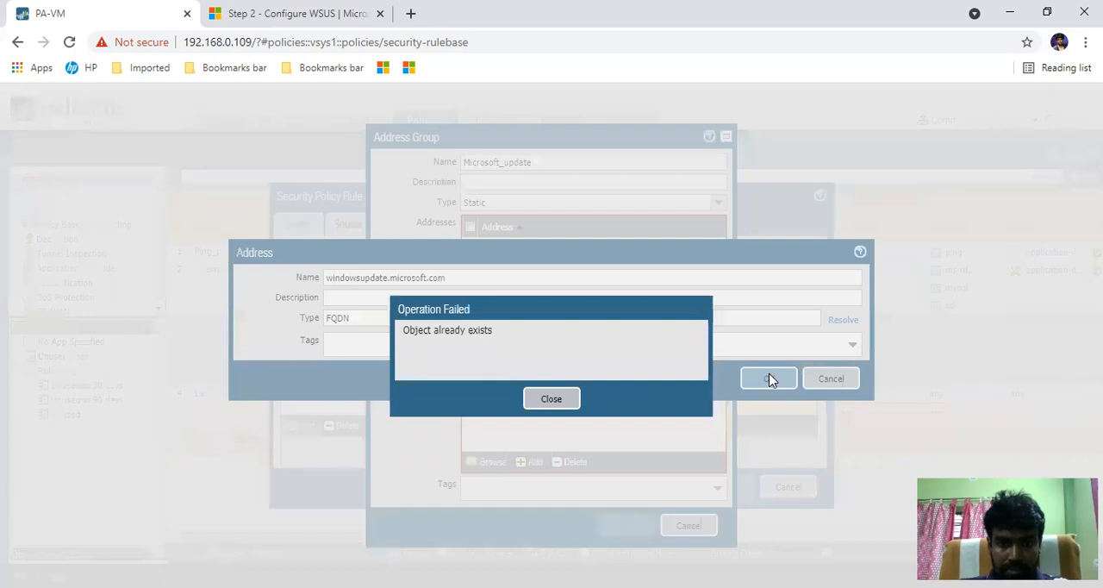
{"action": "left_click", "coordinate": [552, 400]}
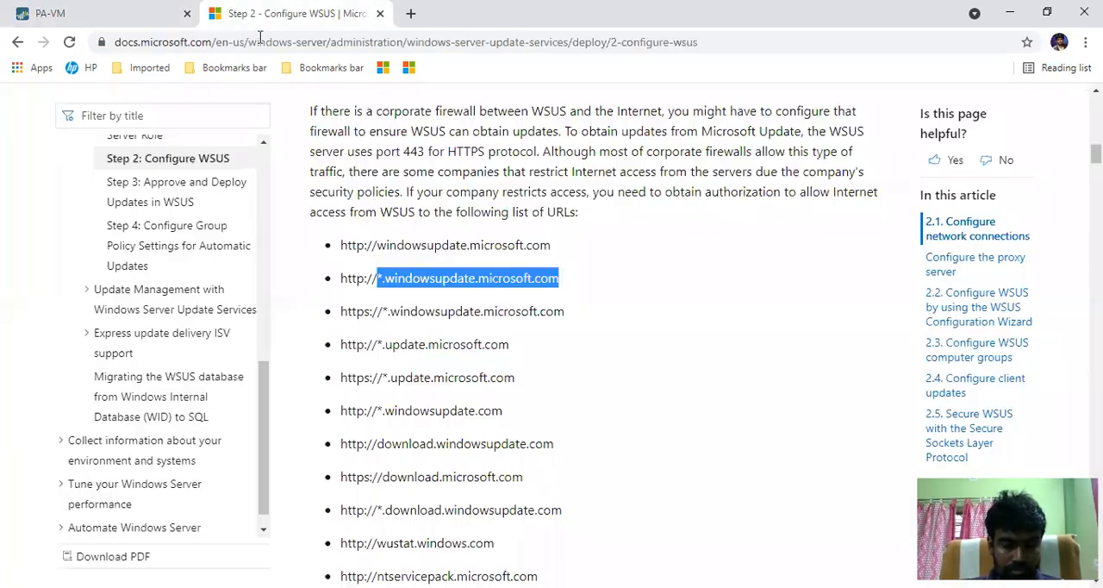
- Copy update.microsoft.com from the WSUS article's URL list and use it as the address's name instead
{"action": "left_click", "coordinate": [284, 13]}
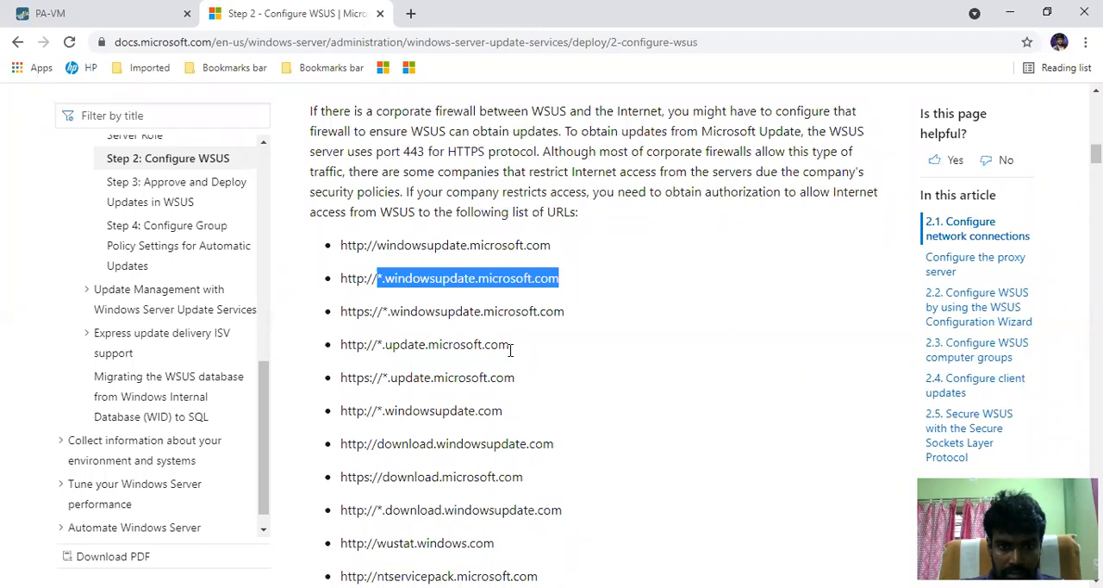
{"action": "left_click_drag", "start_coordinate": [511, 345], "coordinate": [387, 346]}
{"action": "key", "text": "ctrl+c"}
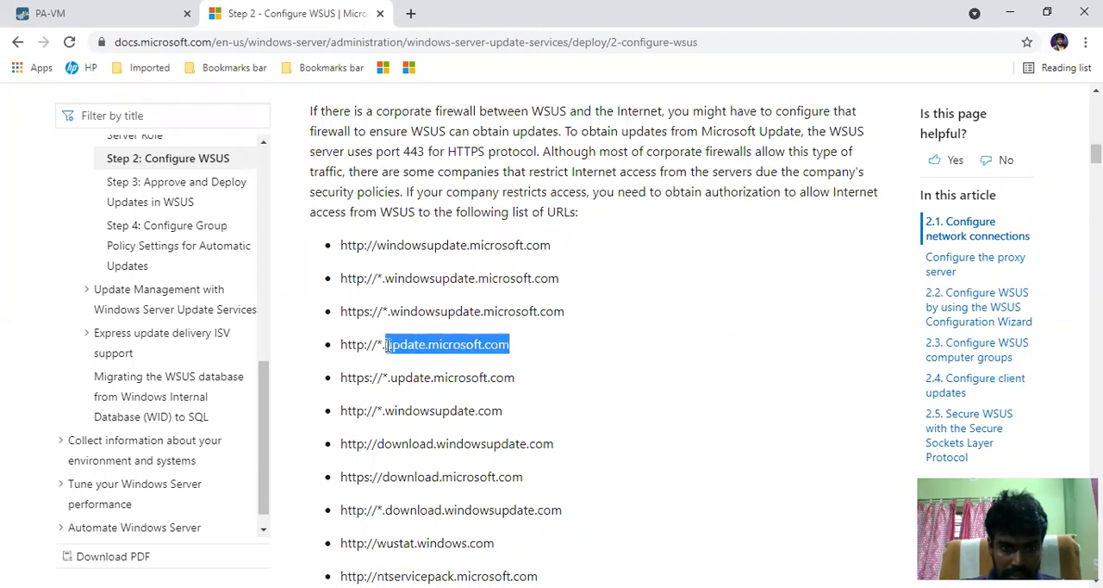
{"action": "left_click", "coordinate": [129, 13]}
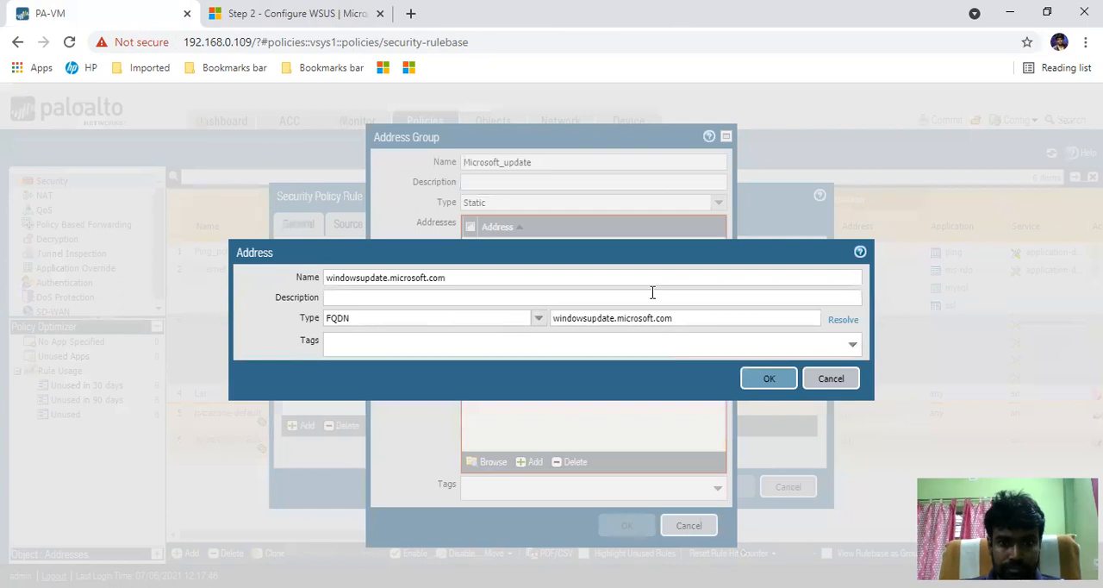
{"action": "left_click", "coordinate": [307, 277]}
{"action": "key", "text": "ctrl+a"}
{"action": "key", "text": "ctrl+v"}
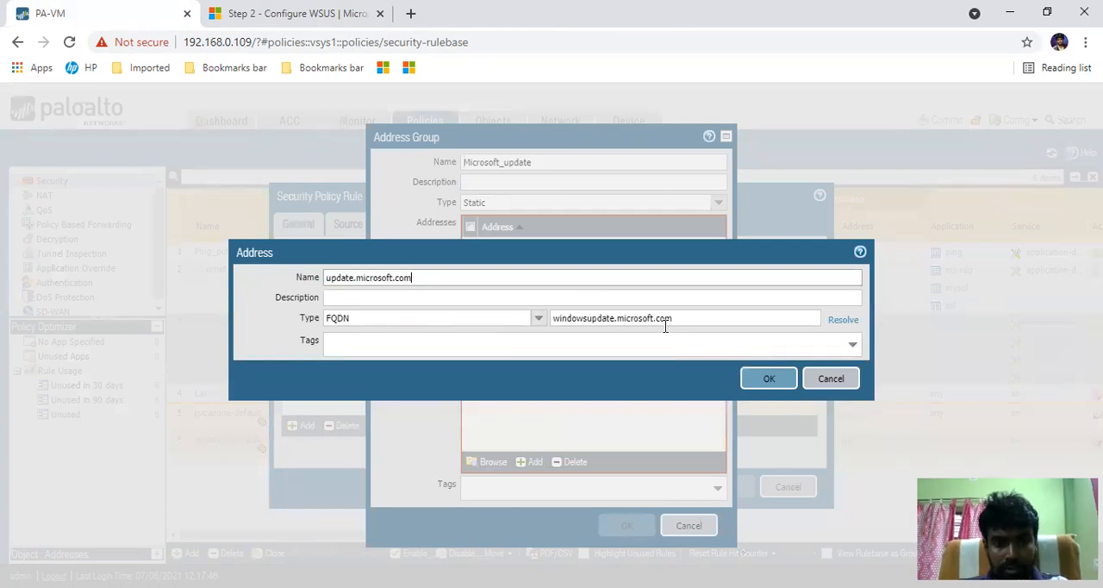
- Replace the FQDN value with update.microsoft.com, resolve it, and save the address to the group
{"action": "left_click_drag", "start_coordinate": [710, 319], "coordinate": [554, 331]}
{"action": "key", "text": "ctrl+v"}
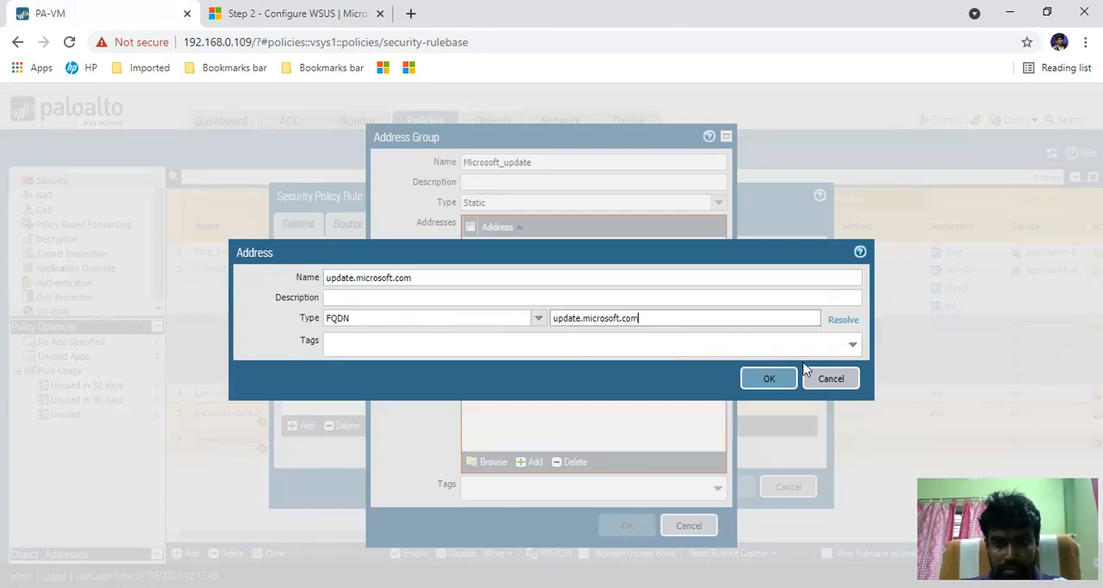
{"action": "left_click", "coordinate": [841, 320]}
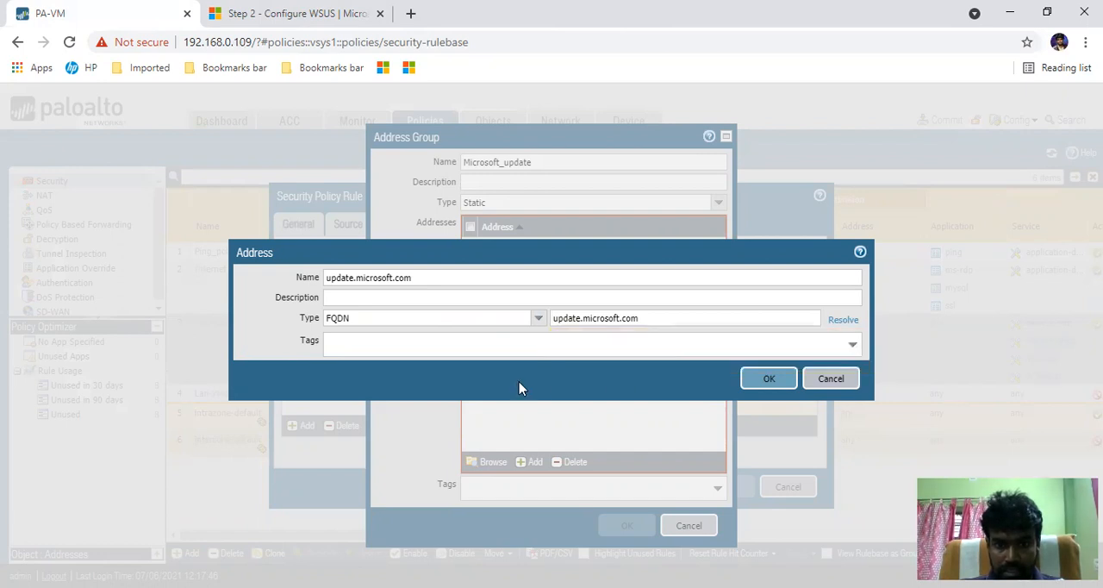
{"action": "left_click", "coordinate": [769, 380]}
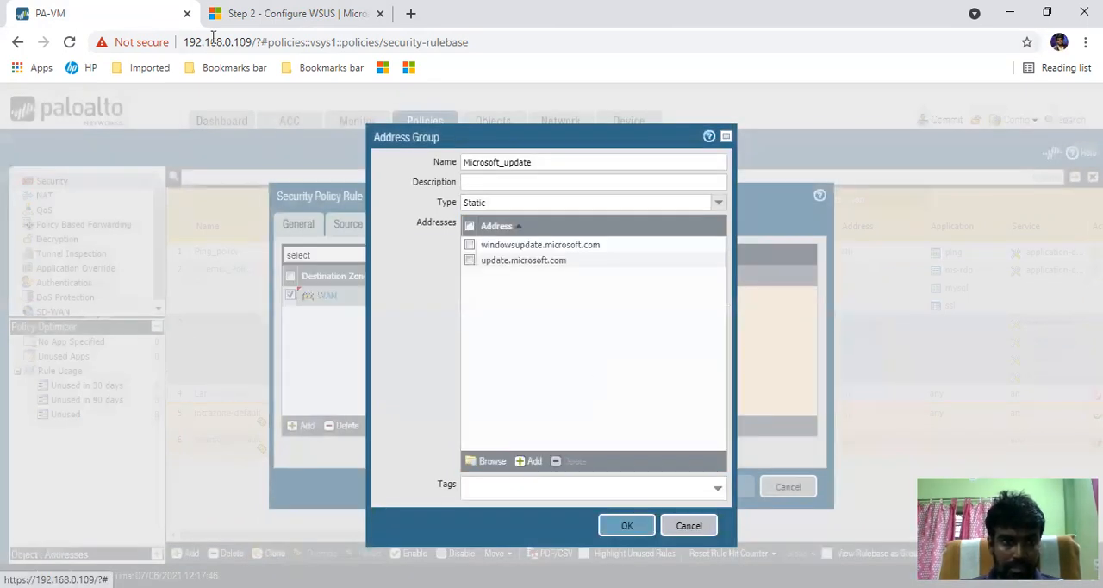
- Copy windowsupdate.com from the WSUS article's URL list and use it to name another new address in the group
{"action": "left_click", "coordinate": [259, 14]}
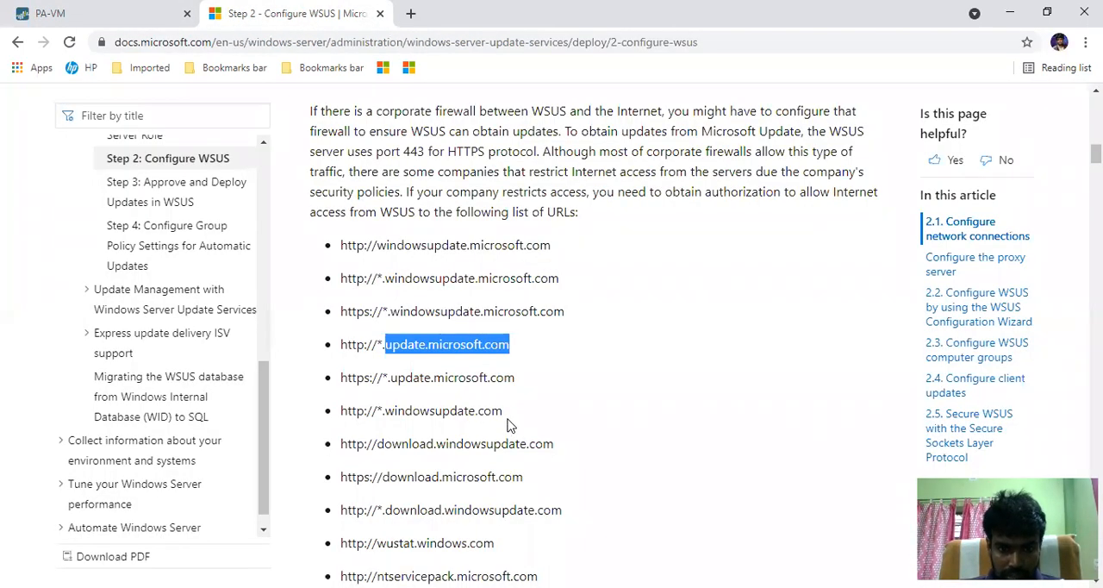
{"action": "left_click_drag", "start_coordinate": [505, 416], "coordinate": [389, 415]}
{"action": "key", "text": "ctrl+c"}
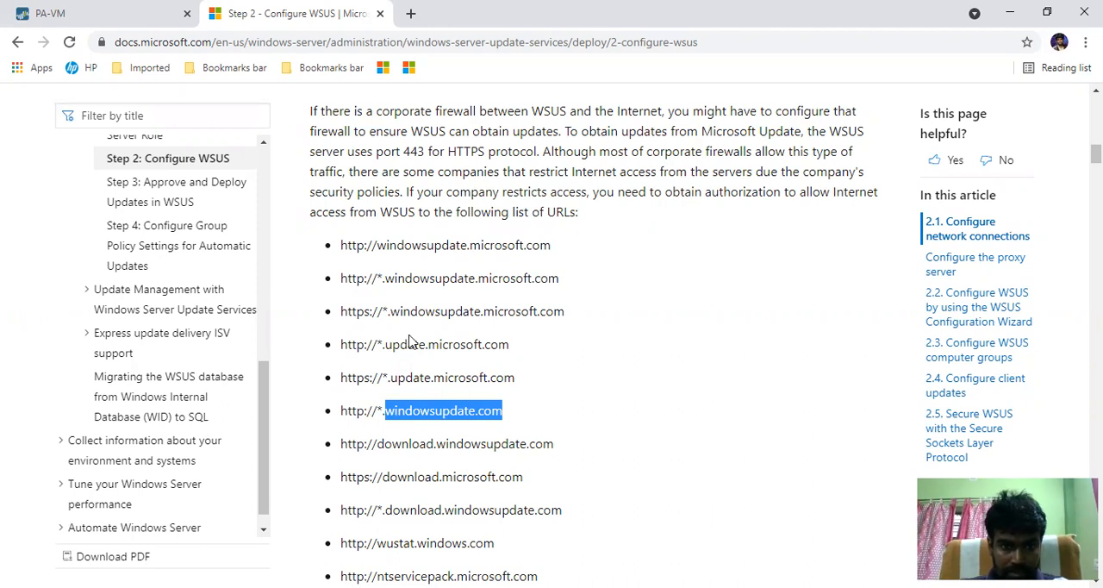
{"action": "left_click", "coordinate": [88, 10]}
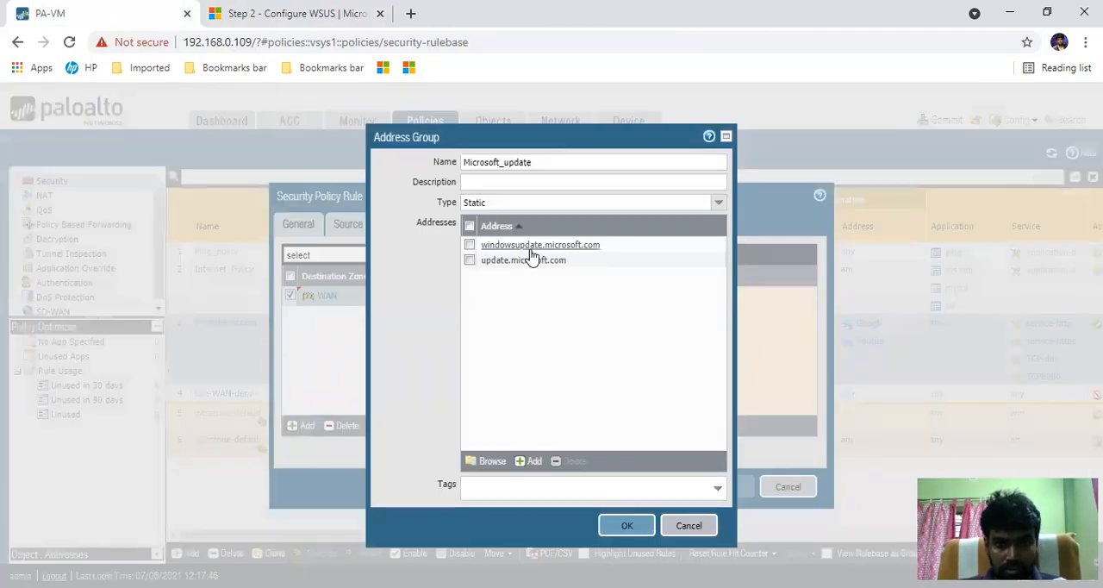
{"action": "left_click", "coordinate": [527, 465]}
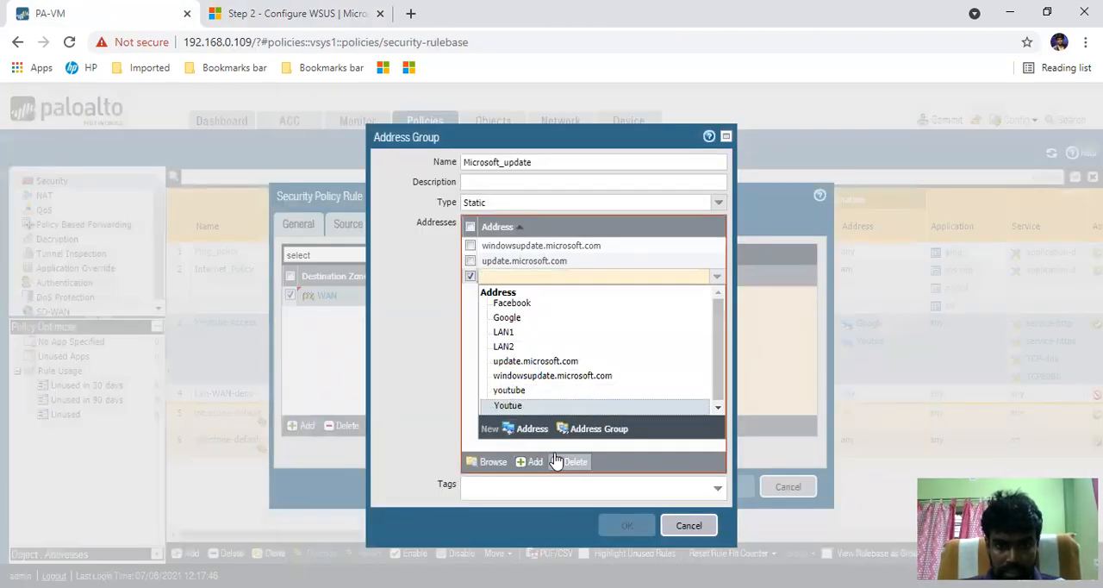
{"action": "left_click", "coordinate": [537, 430]}
{"action": "left_click", "coordinate": [434, 280]}
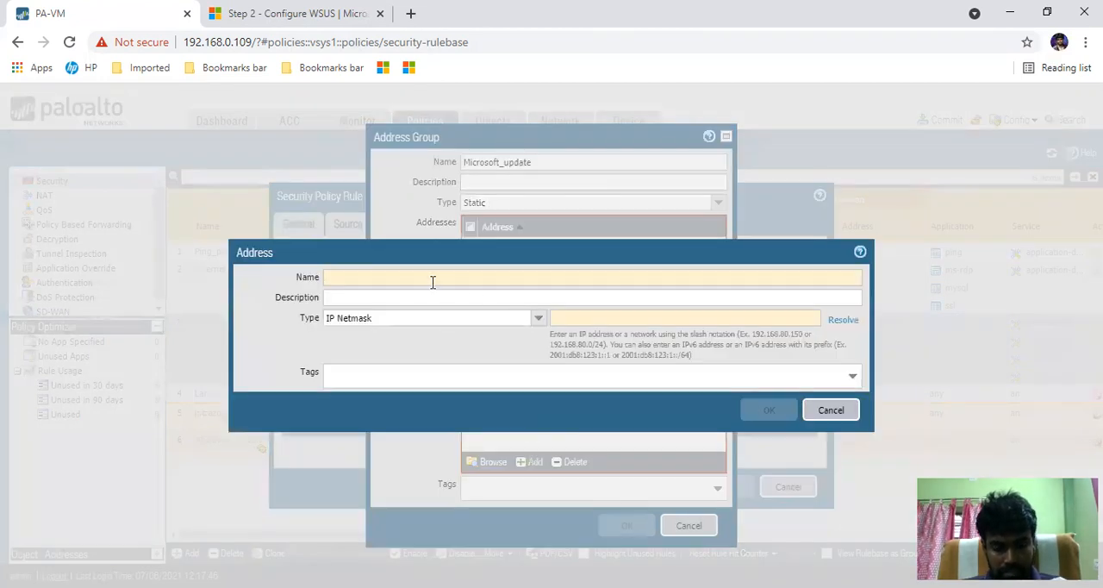
{"action": "key", "text": "ctrl+v"}
- Set the address type to FQDN with windowsupdate.com, and save both the address and the Microsoft_update group
{"action": "left_click", "coordinate": [538, 318]}
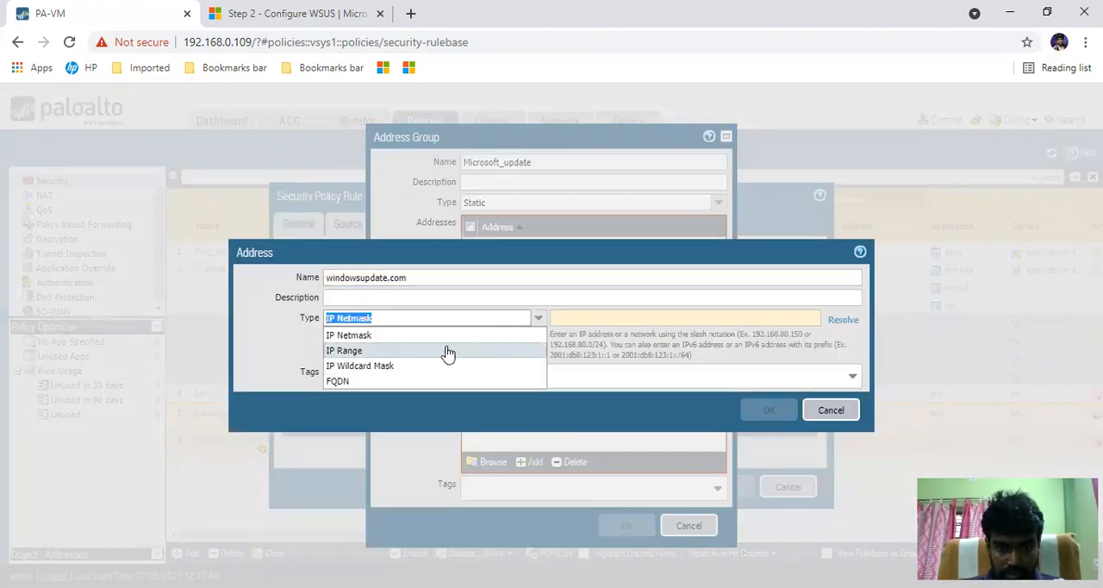
{"action": "left_click", "coordinate": [354, 382]}
{"action": "left_click", "coordinate": [581, 321]}
{"action": "key", "text": "ctrl+v"}
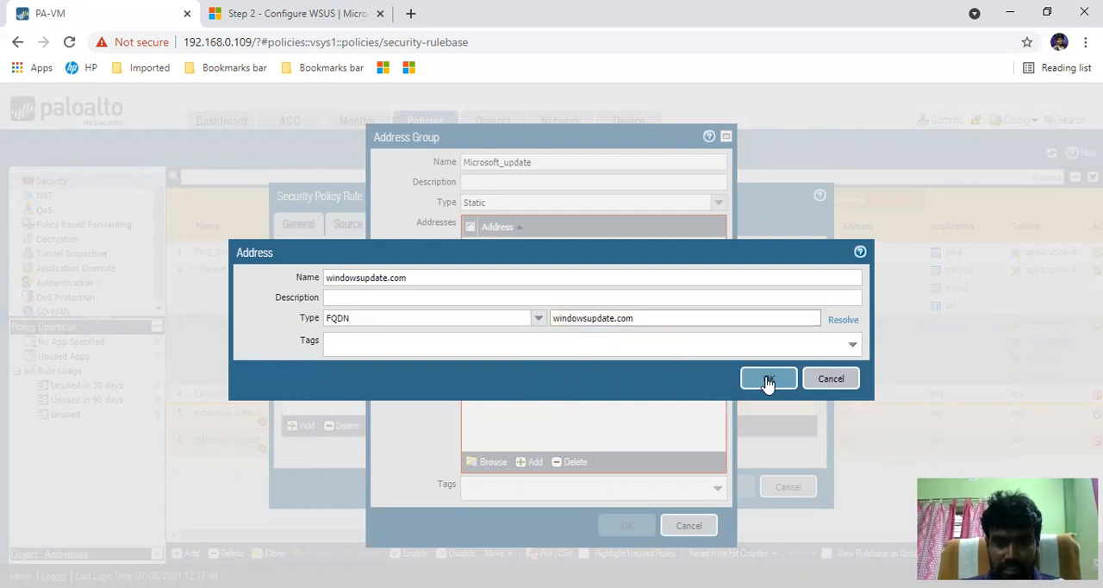
{"action": "left_click", "coordinate": [768, 380]}
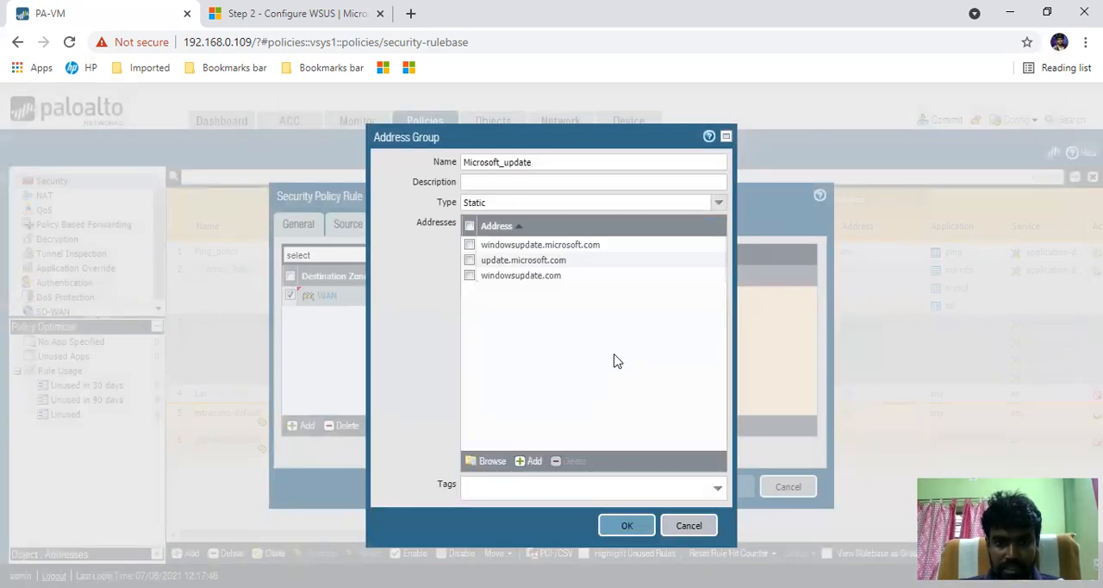
{"action": "left_click", "coordinate": [626, 528]}
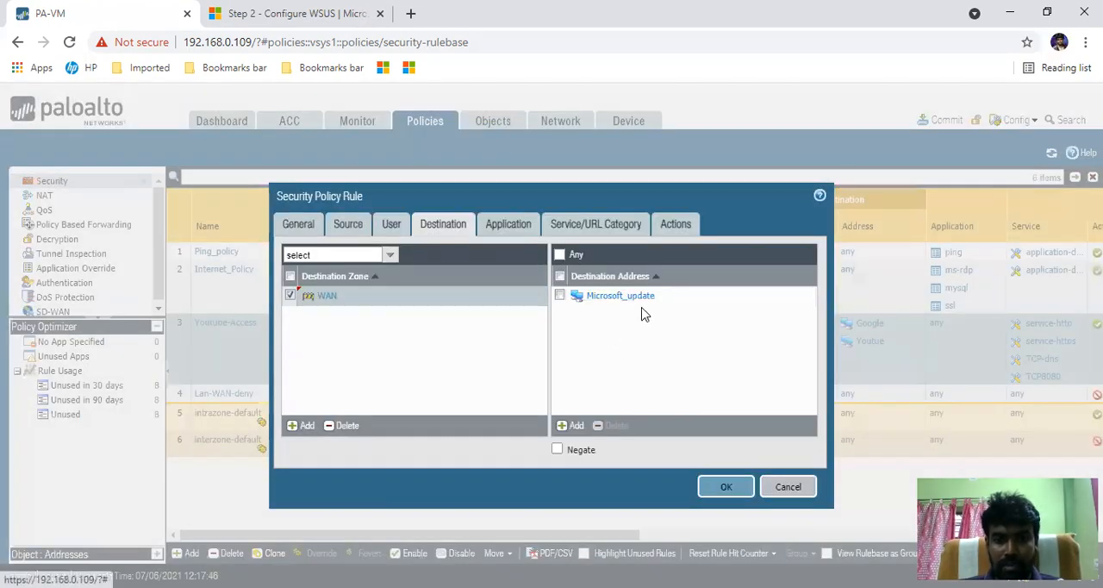
- Review the rule's application and service settings, and look through the rest of the WSUS article for service requirements
{"action": "left_click", "coordinate": [515, 223]}
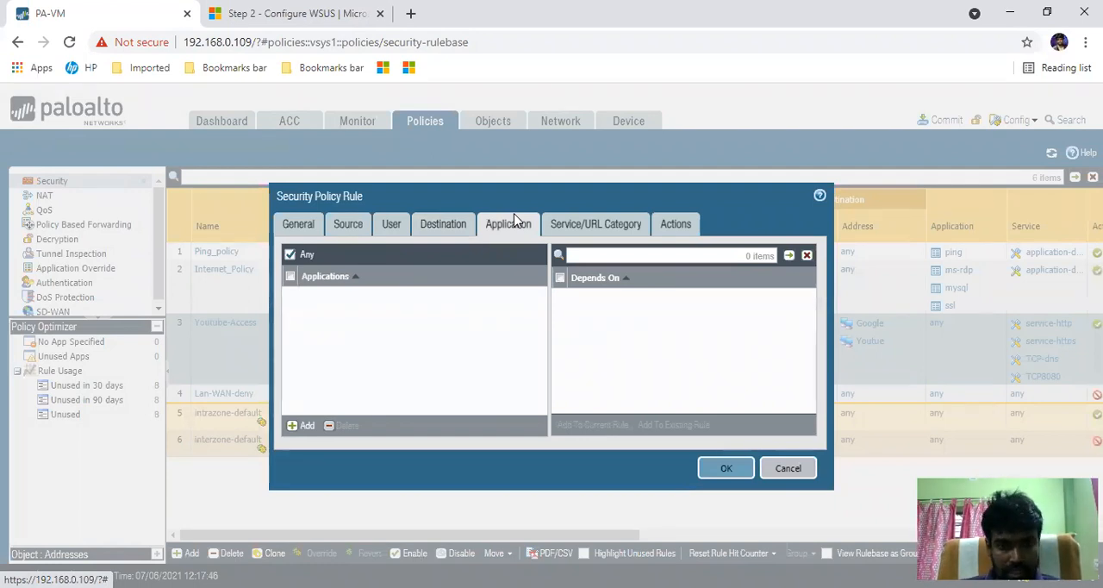
{"action": "left_click", "coordinate": [583, 227]}
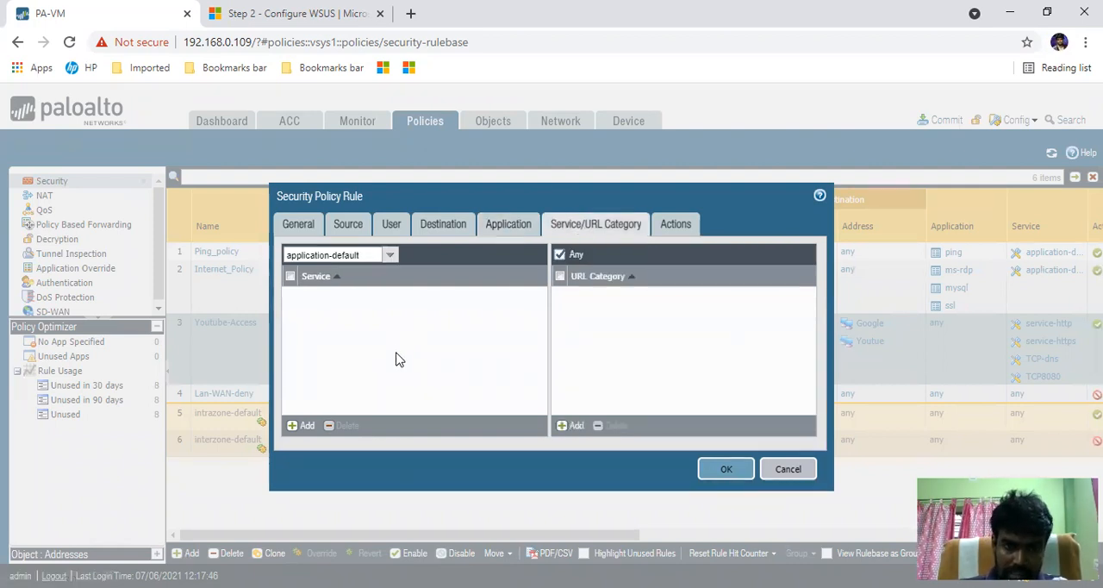
{"action": "key", "text": "ctrl+Tab"}
{"action": "scroll", "coordinate": [680, 350], "scroll_direction": "down", "scroll_amount": 10}
{"action": "scroll", "coordinate": [696, 345], "scroll_direction": "down", "scroll_amount": 20}
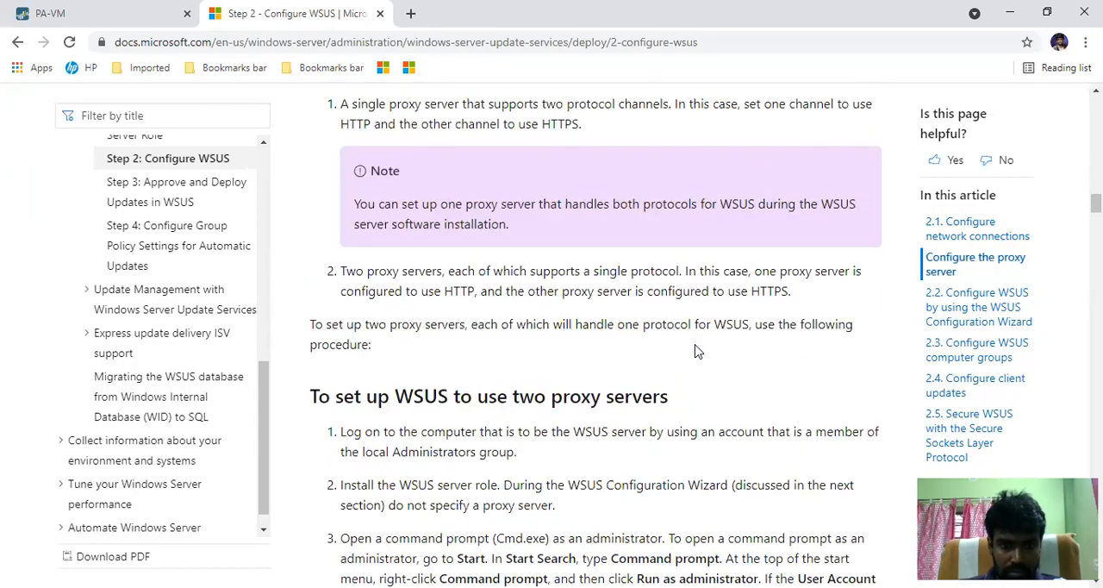
{"action": "scroll", "coordinate": [696, 342], "scroll_direction": "down", "scroll_amount": 13}
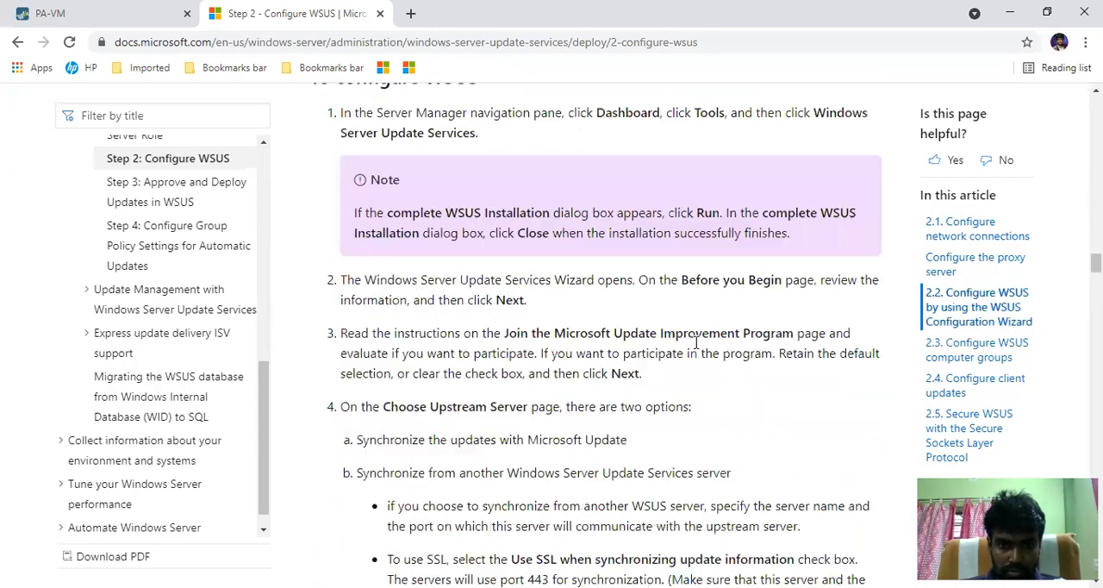
{"action": "scroll", "coordinate": [696, 345], "scroll_direction": "down", "scroll_amount": 20}
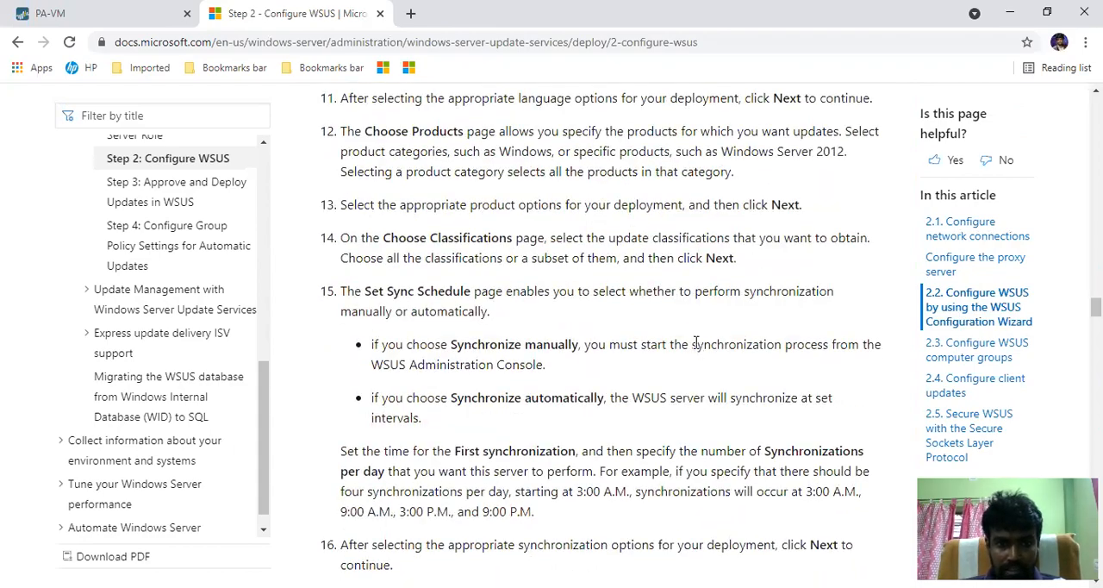
{"action": "scroll", "coordinate": [696, 347], "scroll_direction": "down", "scroll_amount": 20}
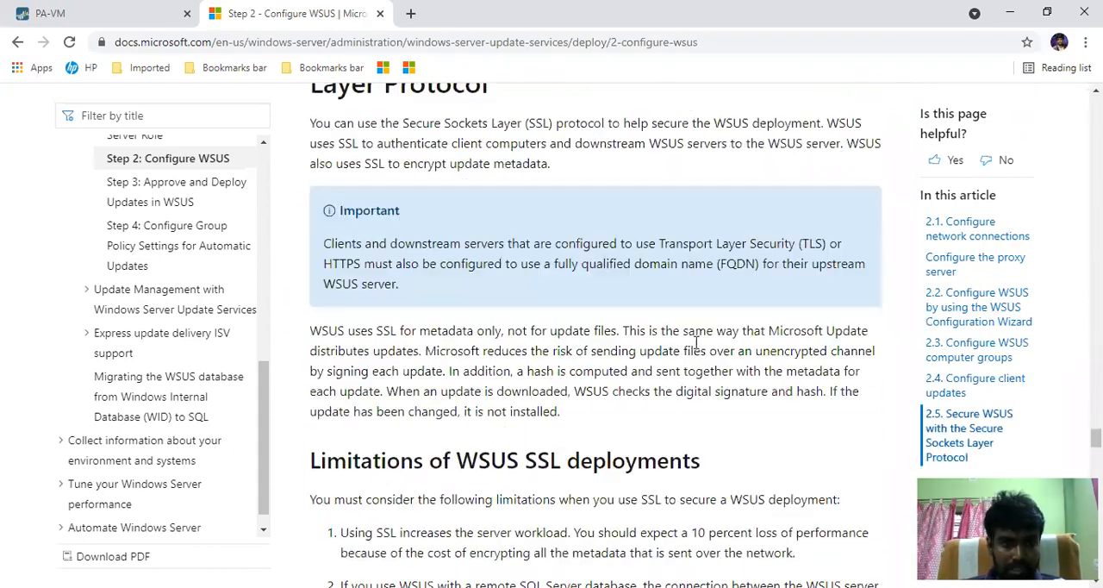
{"action": "left_click", "coordinate": [74, 16]}
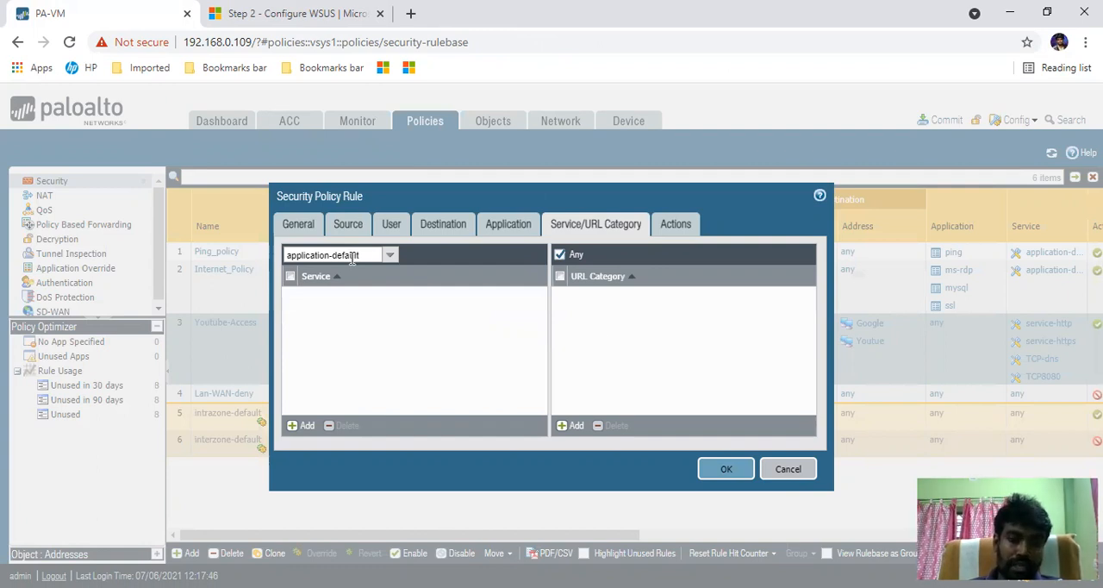
- Set the rule's service to any and open a new schedule from its action settings
{"action": "left_click", "coordinate": [384, 257]}
{"action": "left_click", "coordinate": [293, 280]}
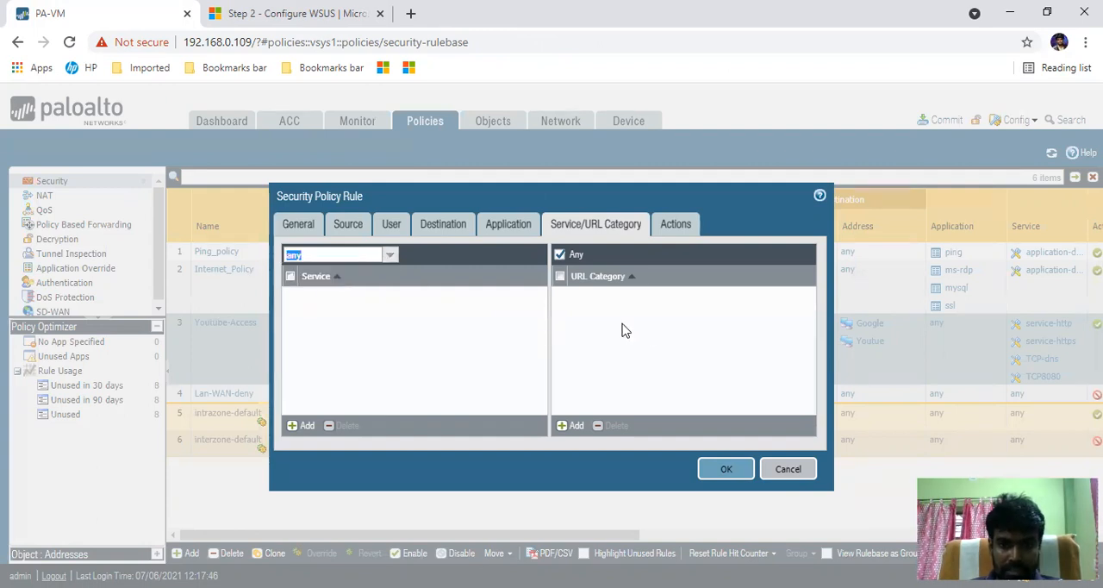
{"action": "left_click", "coordinate": [674, 231]}
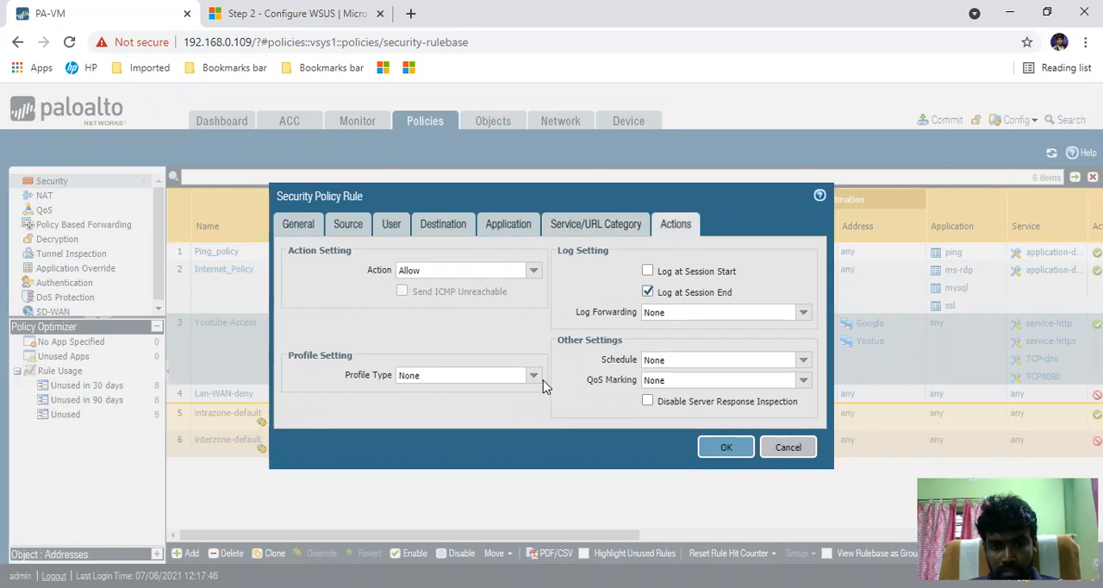
{"action": "left_click", "coordinate": [801, 360]}
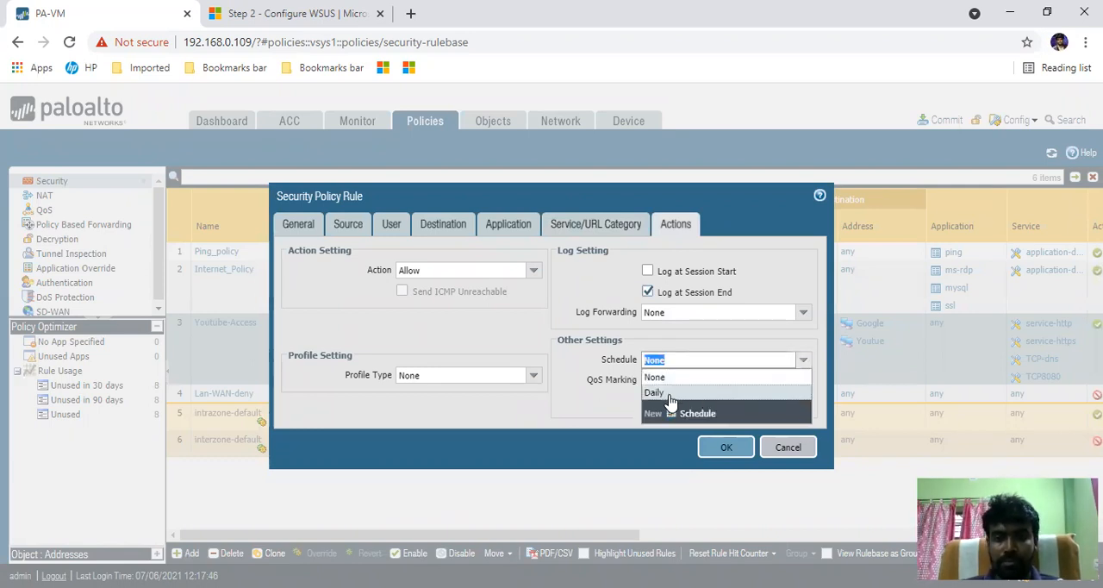
{"action": "left_click", "coordinate": [690, 413]}
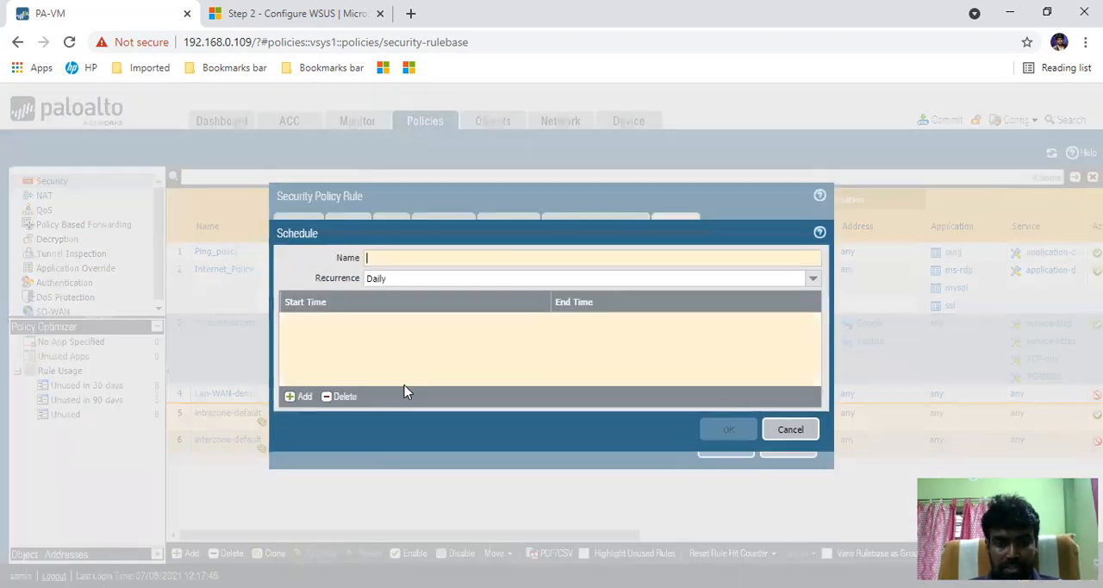
- Set the new schedule's recurrence to Weekly and add an entry for Monday
{"action": "left_click", "coordinate": [813, 278]}
{"action": "left_click", "coordinate": [426, 317]}
{"action": "left_click", "coordinate": [297, 397]}
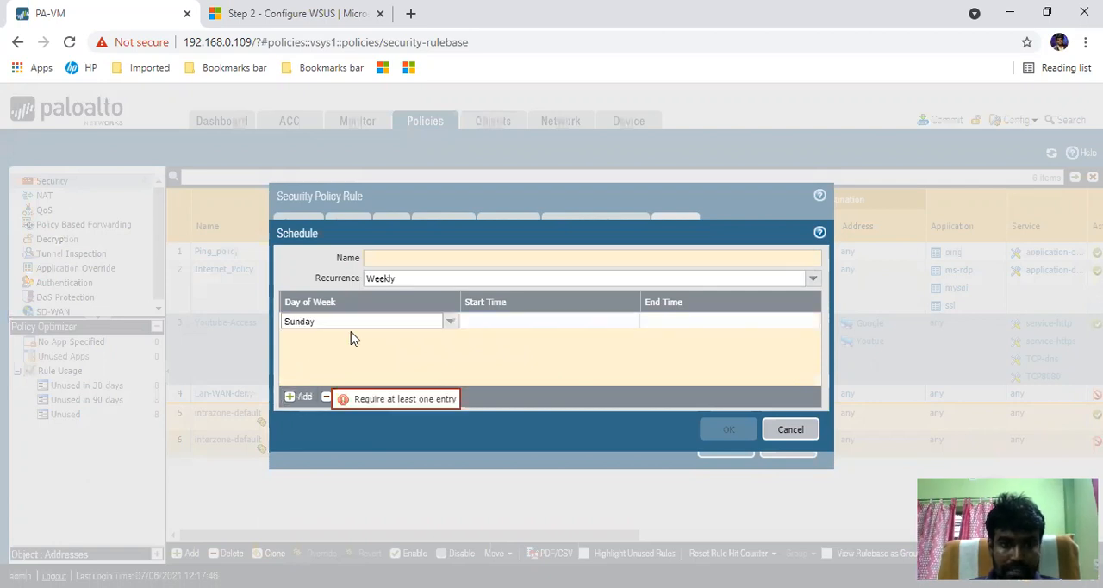
{"action": "left_click", "coordinate": [450, 322]}
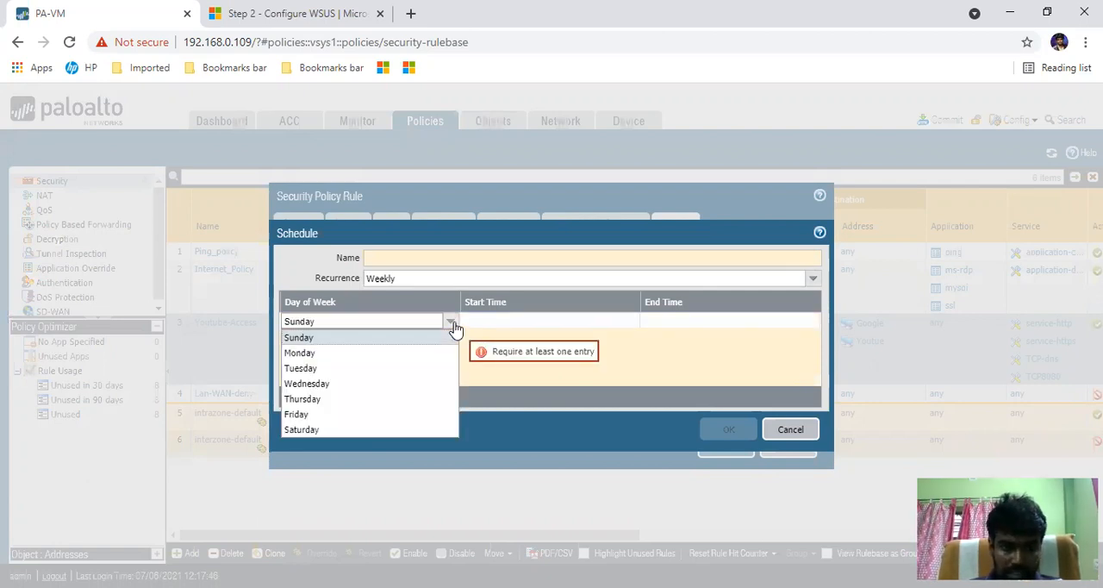
{"action": "left_click", "coordinate": [431, 364]}
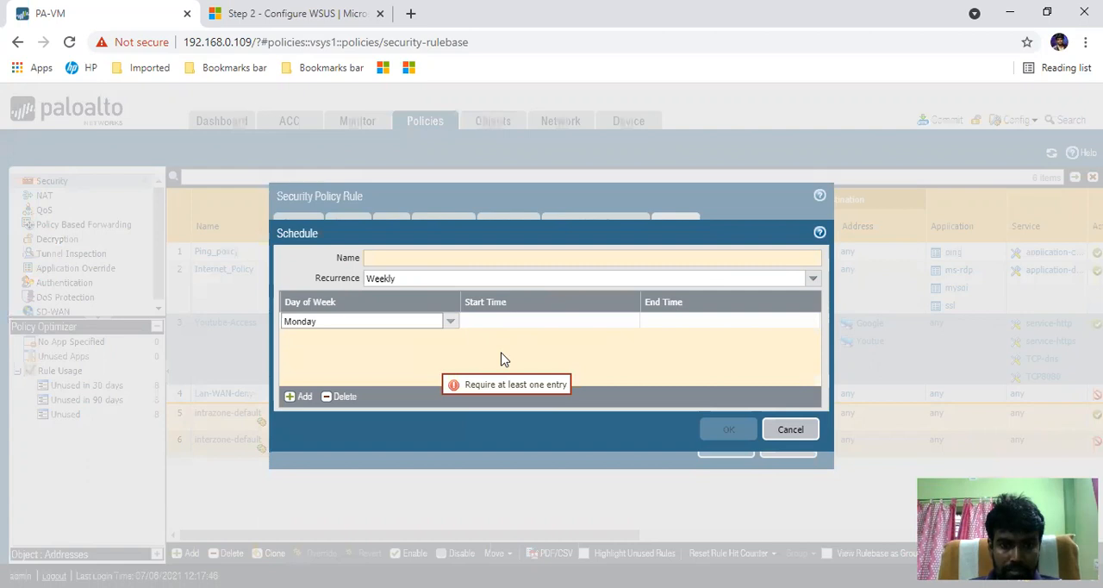
- Set the Monday entry's start time to 03:00
{"action": "left_click", "coordinate": [515, 324]}
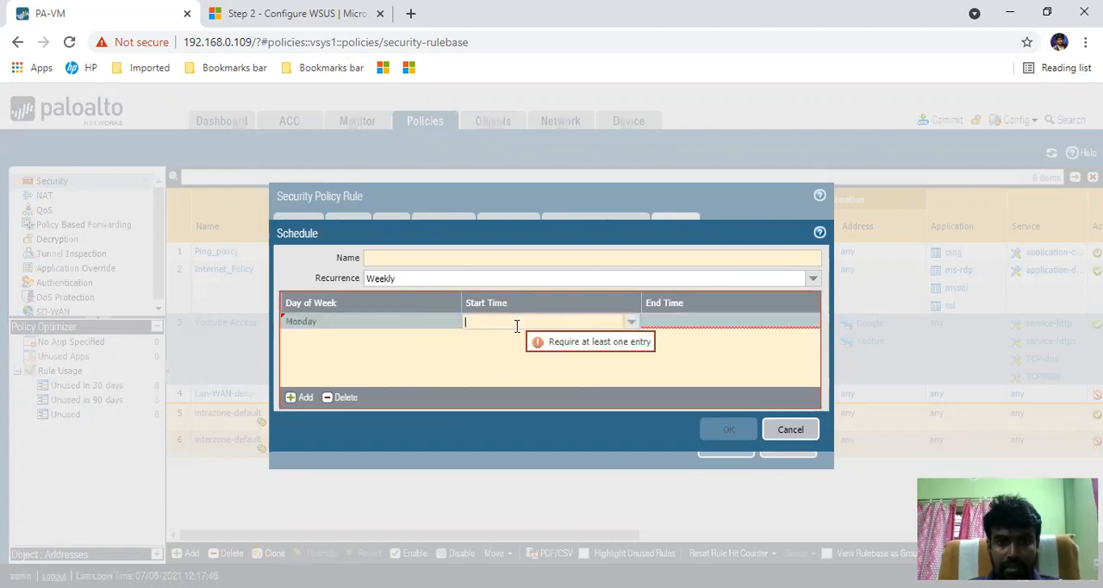
{"action": "left_click", "coordinate": [632, 321]}
{"action": "scroll", "coordinate": [537, 388], "scroll_direction": "down", "scroll_amount": 6}
{"action": "scroll", "coordinate": [538, 393], "scroll_direction": "down", "scroll_amount": 8}
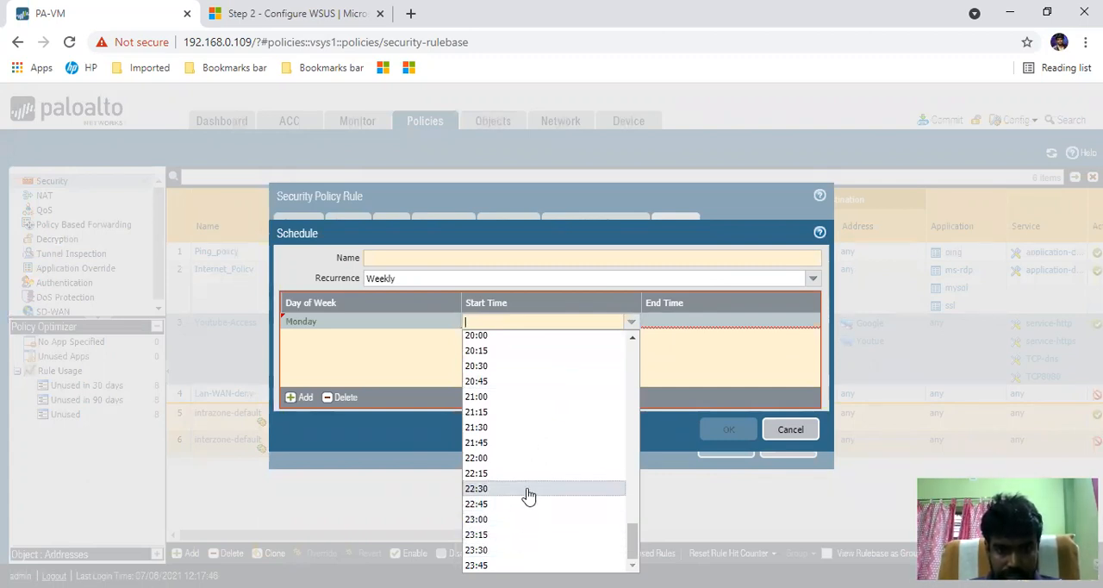
{"action": "scroll", "coordinate": [526, 493], "scroll_direction": "up", "scroll_amount": 15}
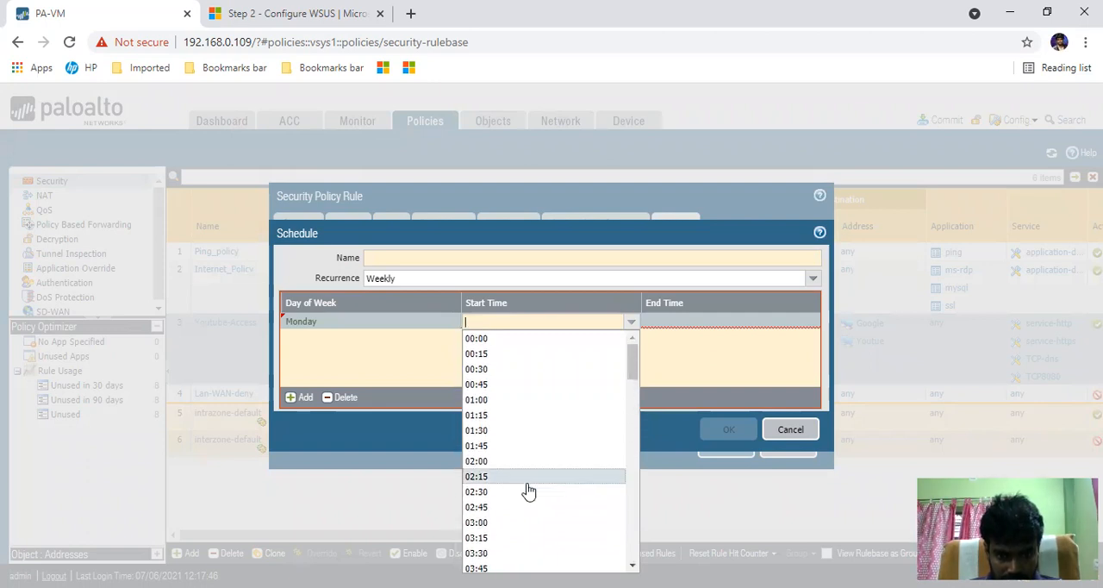
{"action": "scroll", "coordinate": [528, 490], "scroll_direction": "down", "scroll_amount": 2}
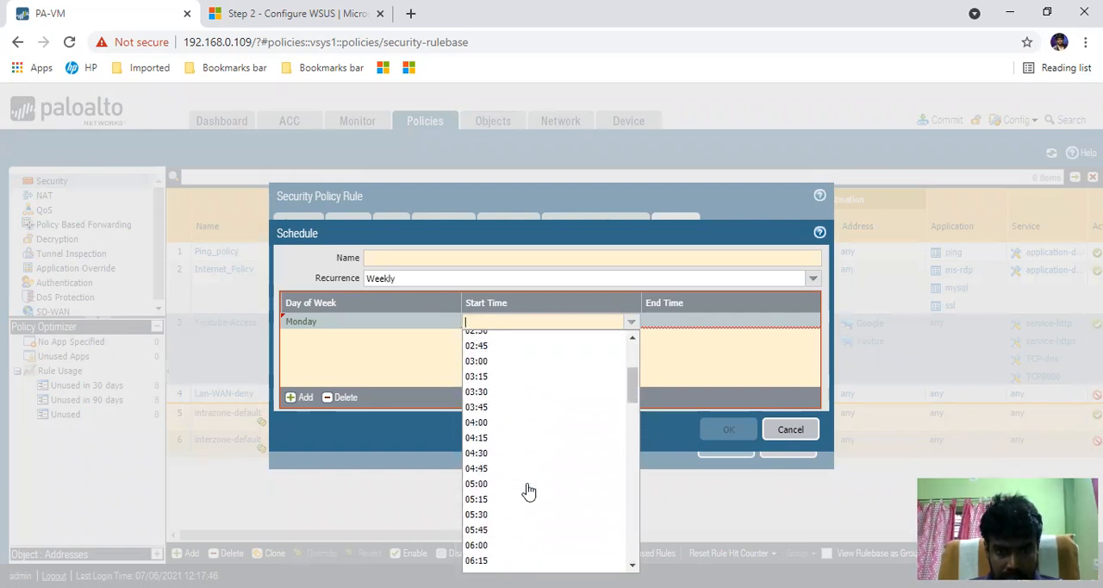
{"action": "left_click", "coordinate": [489, 360]}
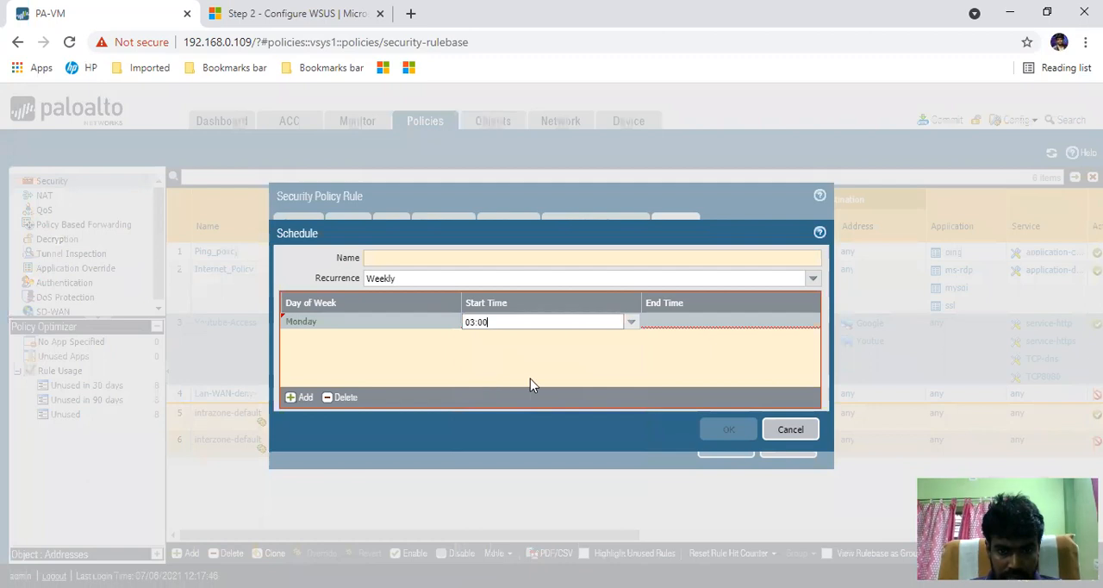
- Set the Monday entry's end time to 04:00 and name the schedule Weekly
{"action": "left_click", "coordinate": [696, 323]}
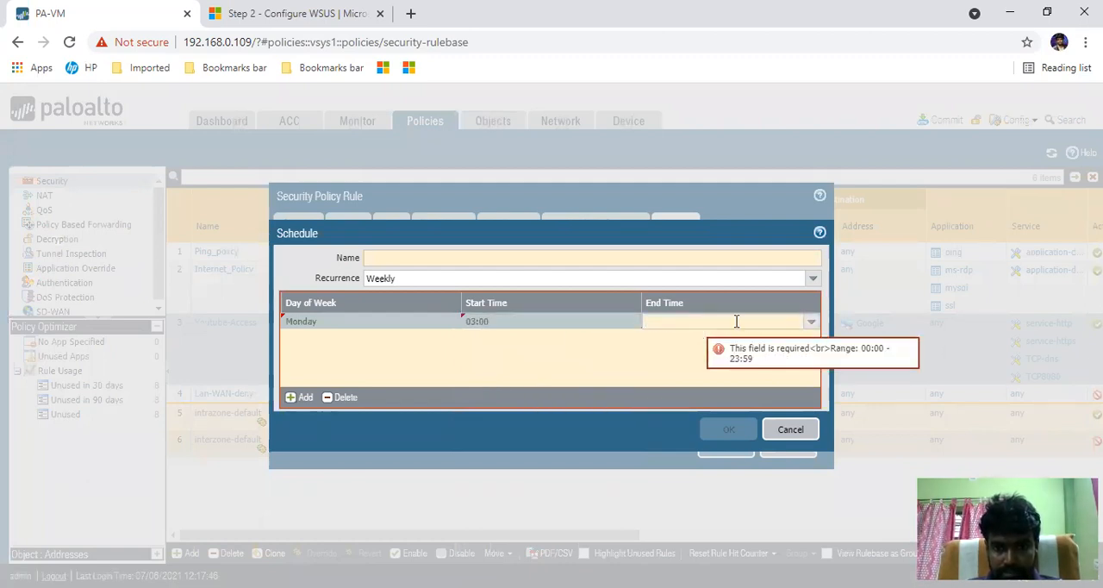
{"action": "left_click", "coordinate": [811, 321]}
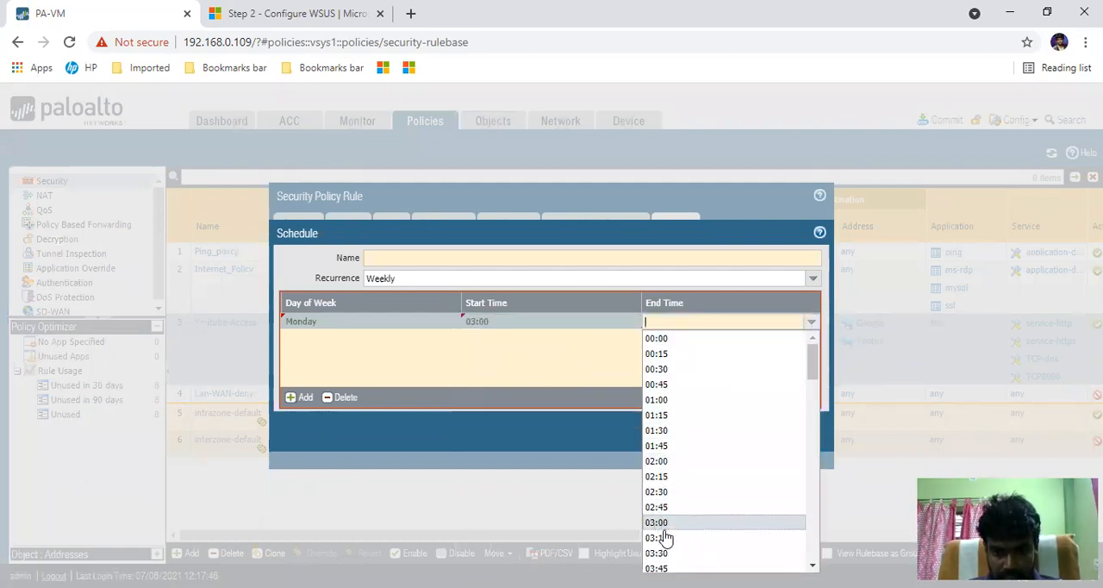
{"action": "scroll", "coordinate": [713, 484], "scroll_direction": "down", "scroll_amount": 1}
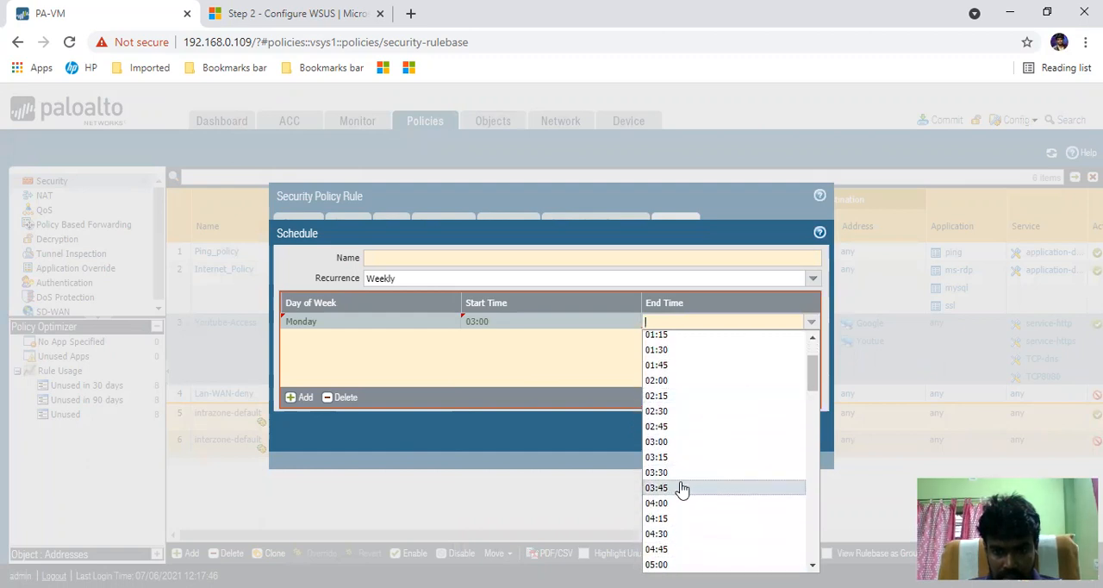
{"action": "left_click", "coordinate": [662, 504]}
{"action": "left_click", "coordinate": [508, 375]}
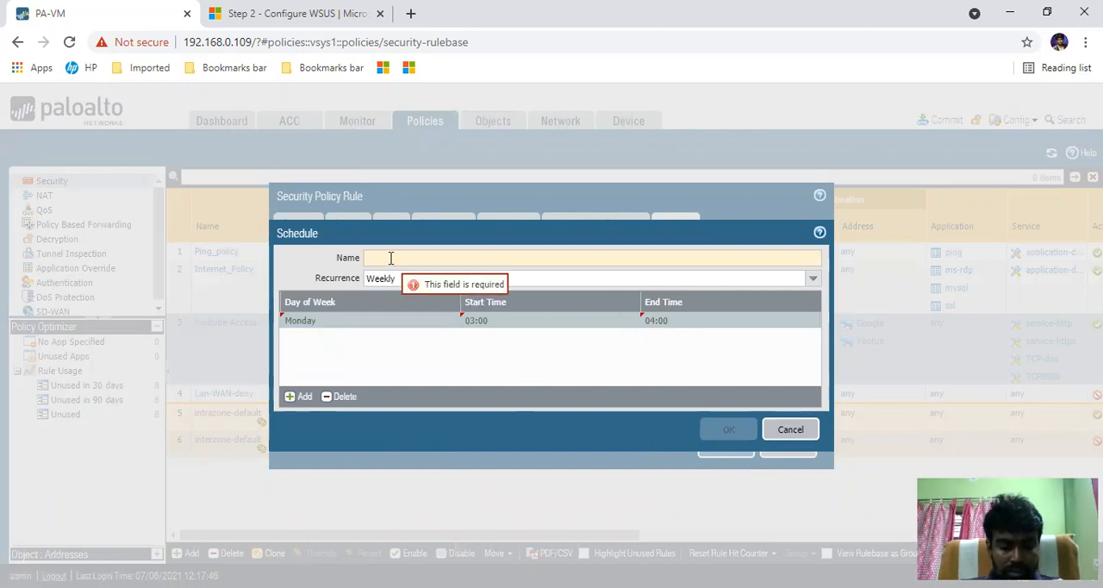
{"action": "type", "text": "eekly"}
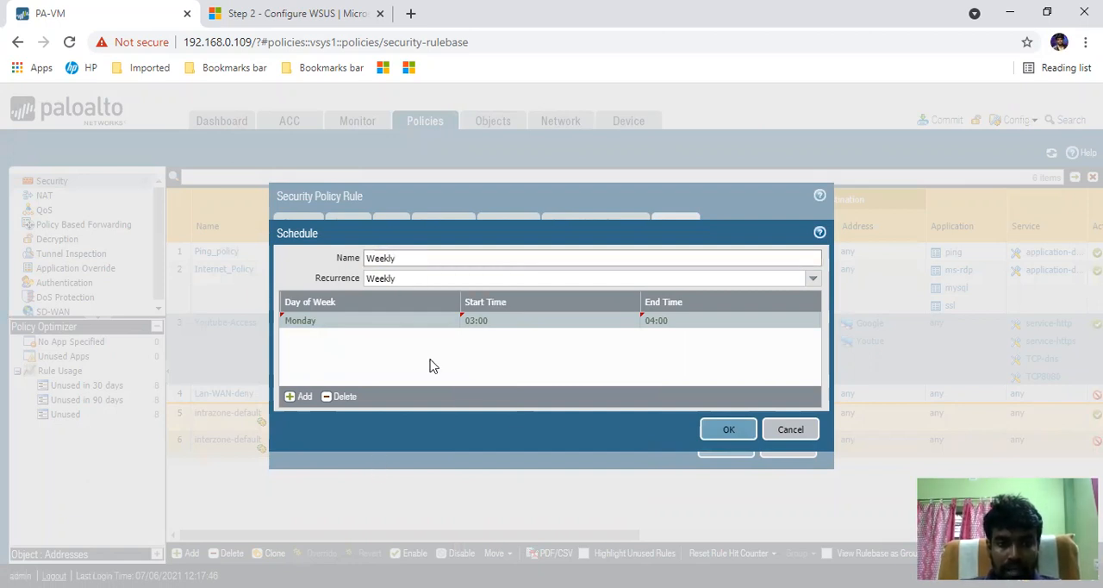
- Change the schedule's recurrence to Daily and add a time entry from 03:00 to 05:00
{"action": "left_click", "coordinate": [814, 280]}
{"action": "left_click", "coordinate": [435, 295]}
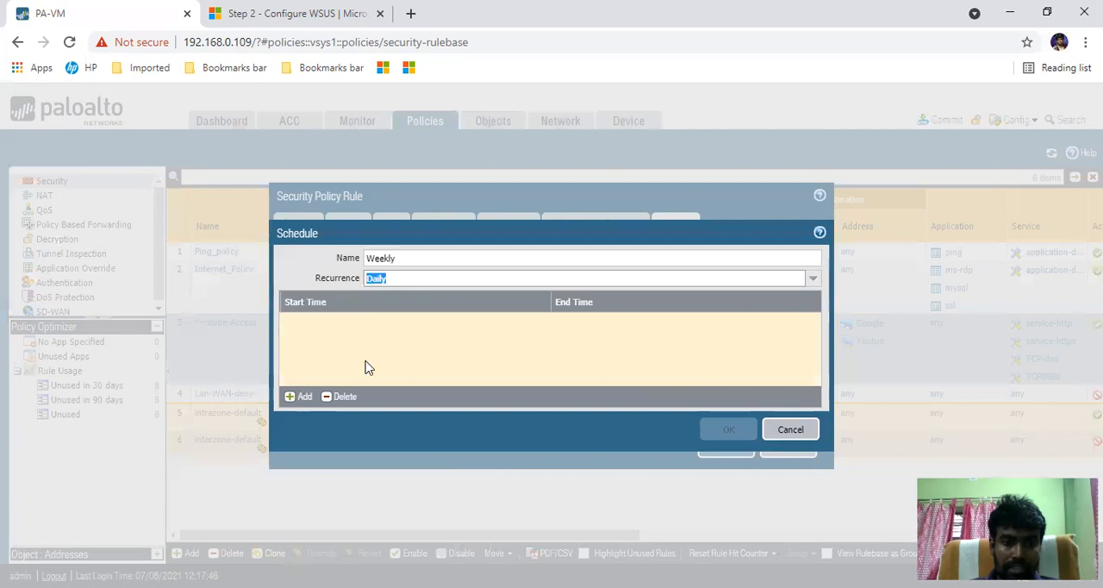
{"action": "left_click", "coordinate": [298, 396]}
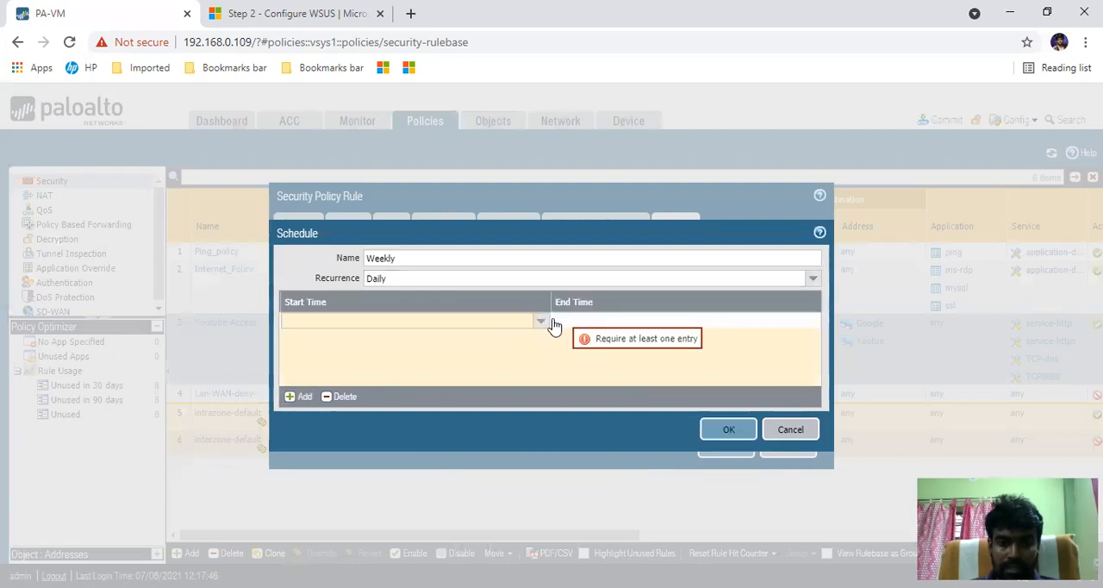
{"action": "left_click", "coordinate": [542, 322]}
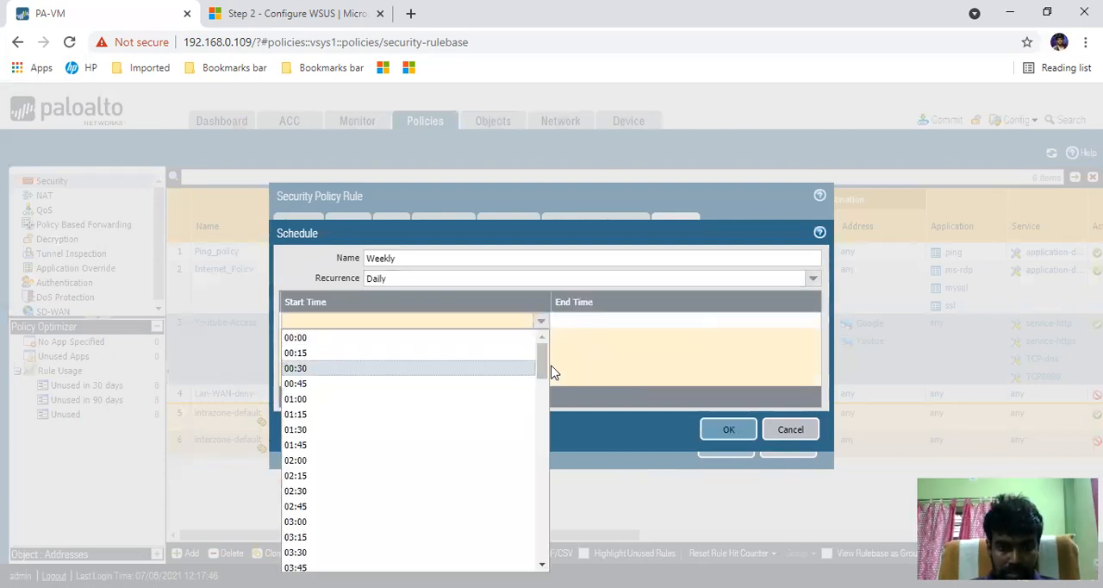
{"action": "left_click", "coordinate": [321, 522]}
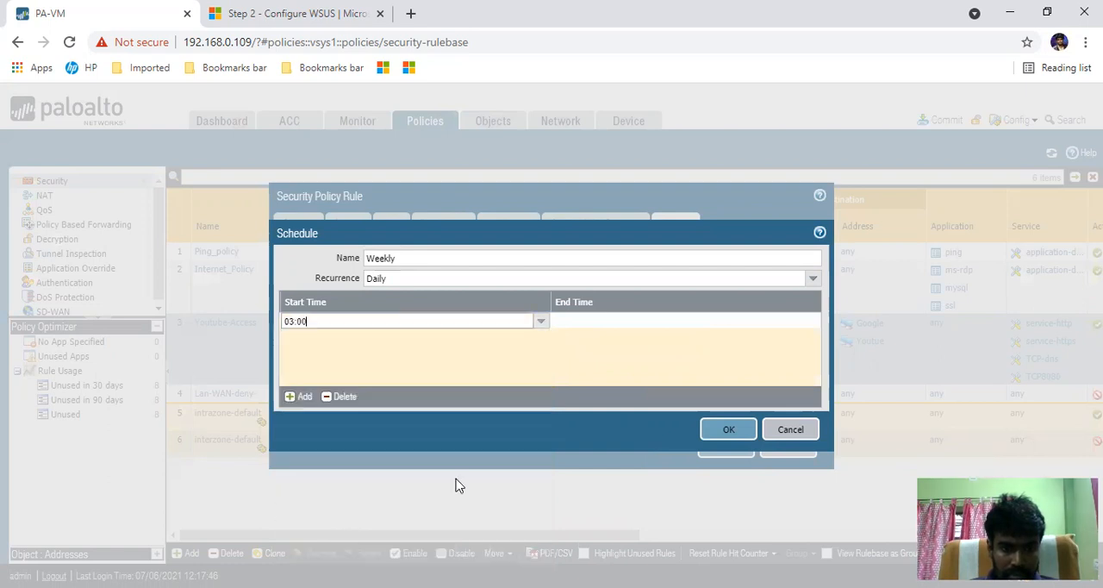
{"action": "left_click", "coordinate": [648, 322]}
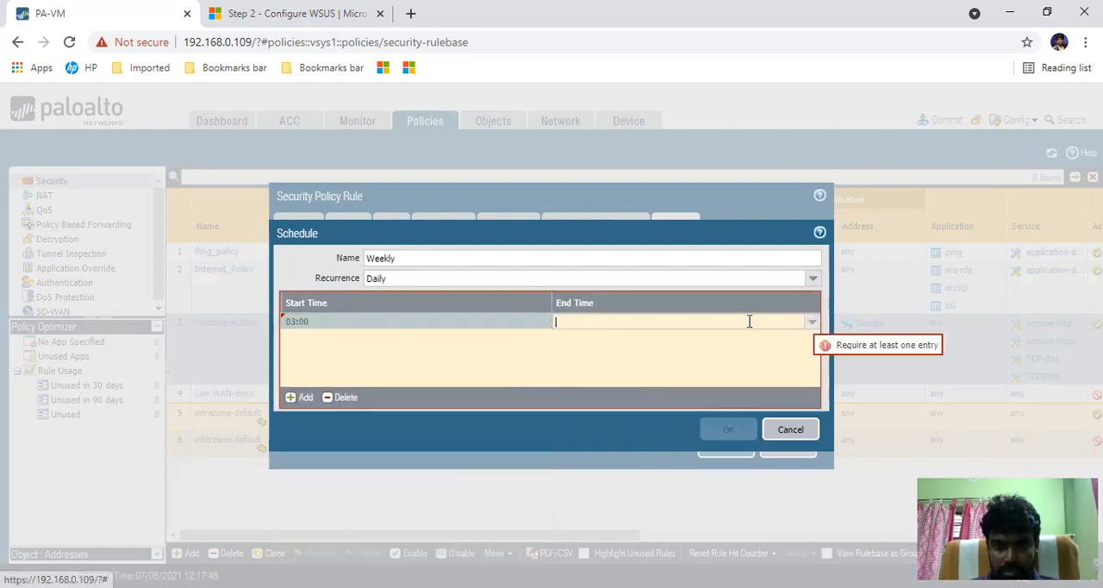
{"action": "left_click", "coordinate": [813, 322]}
{"action": "left_click_drag", "start_coordinate": [813, 364], "coordinate": [817, 423]}
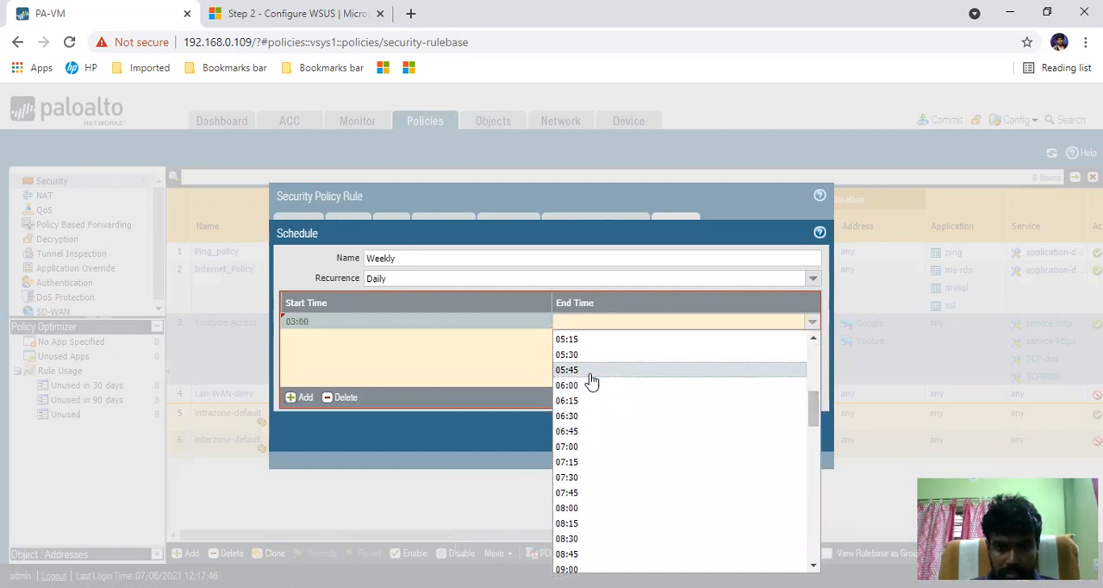
{"action": "scroll", "coordinate": [592, 369], "scroll_direction": "up", "scroll_amount": 3}
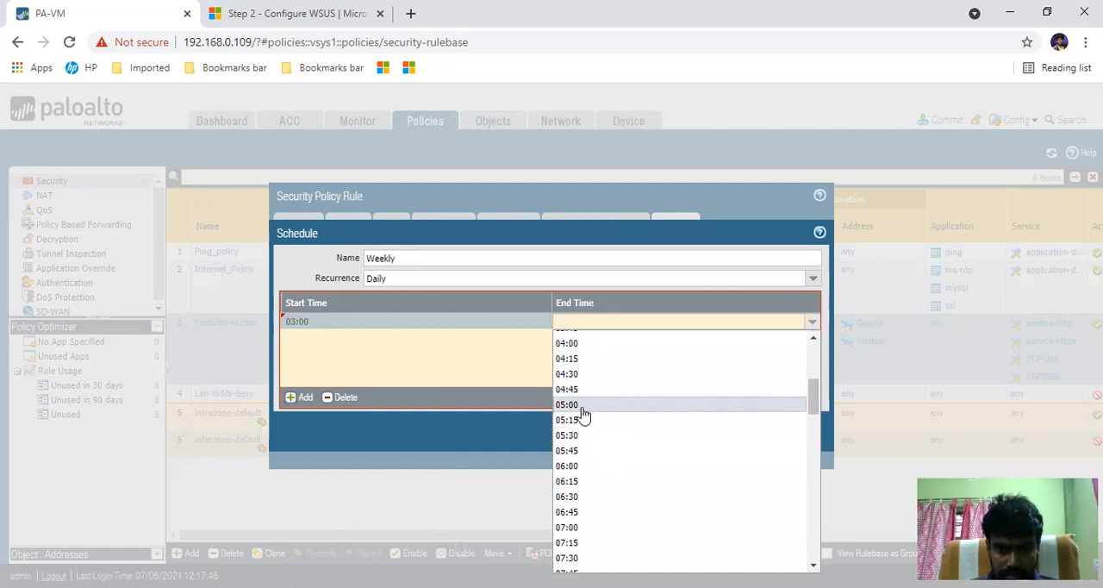
{"action": "left_click", "coordinate": [581, 413]}
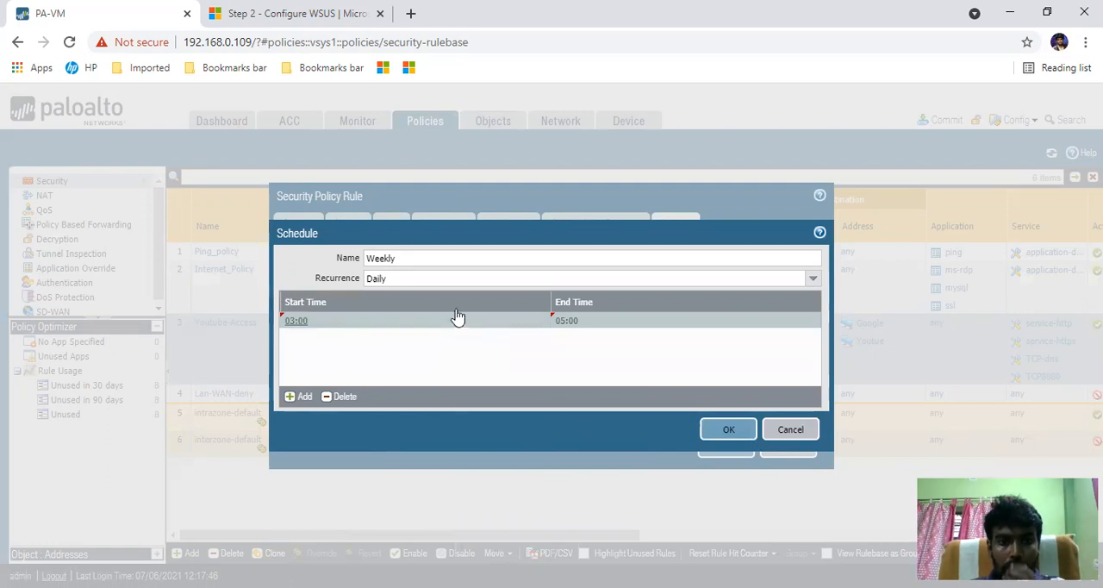
- Rename the schedule as Daily and try to save it
{"action": "double_click", "coordinate": [359, 258]}
{"action": "type", "text": "Daily"}
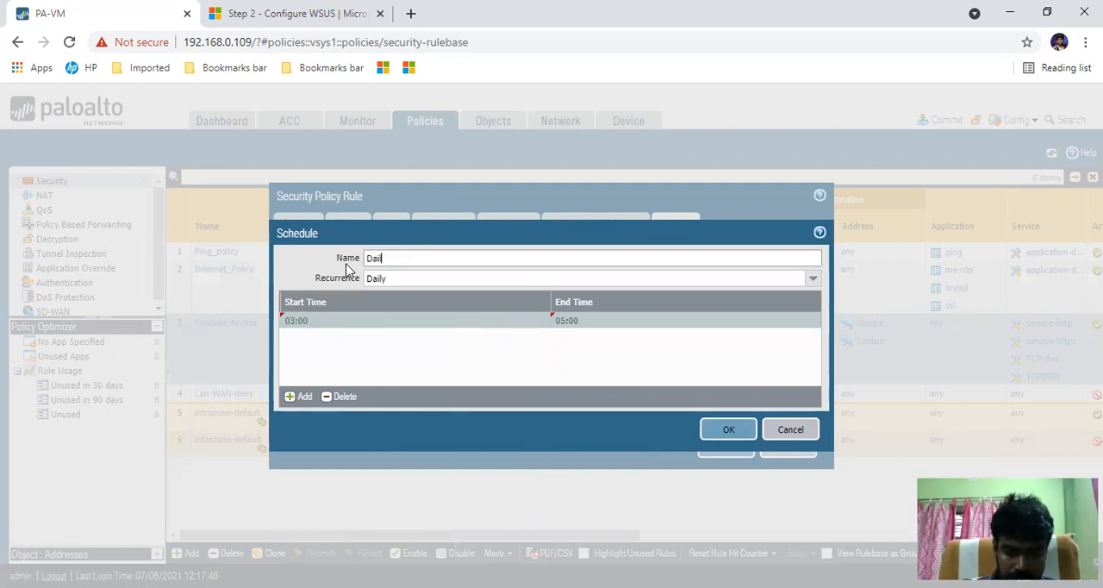
{"action": "left_click", "coordinate": [726, 428]}
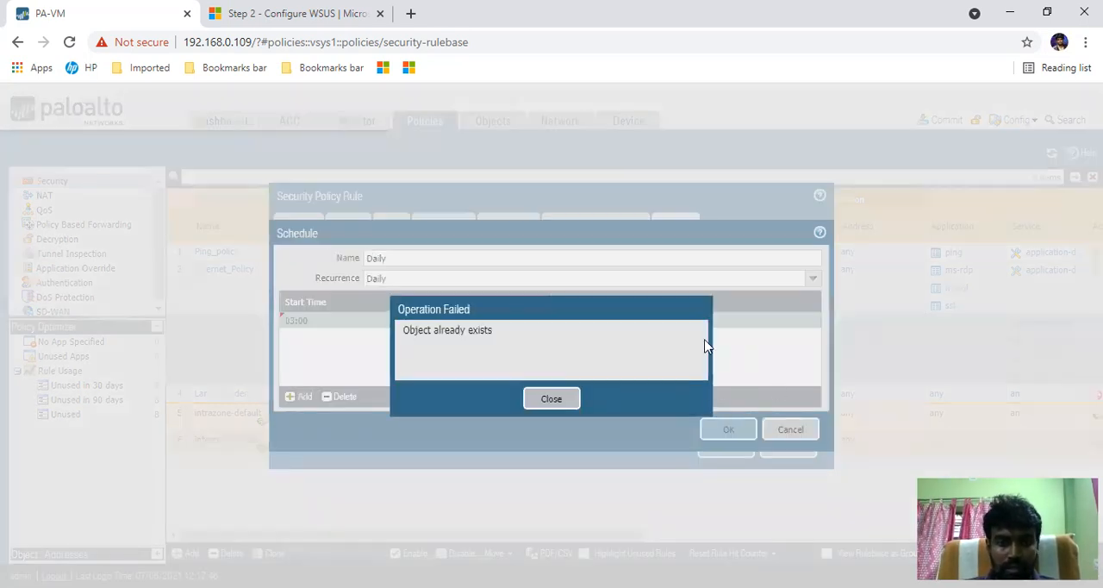
{"action": "left_click", "coordinate": [537, 400]}
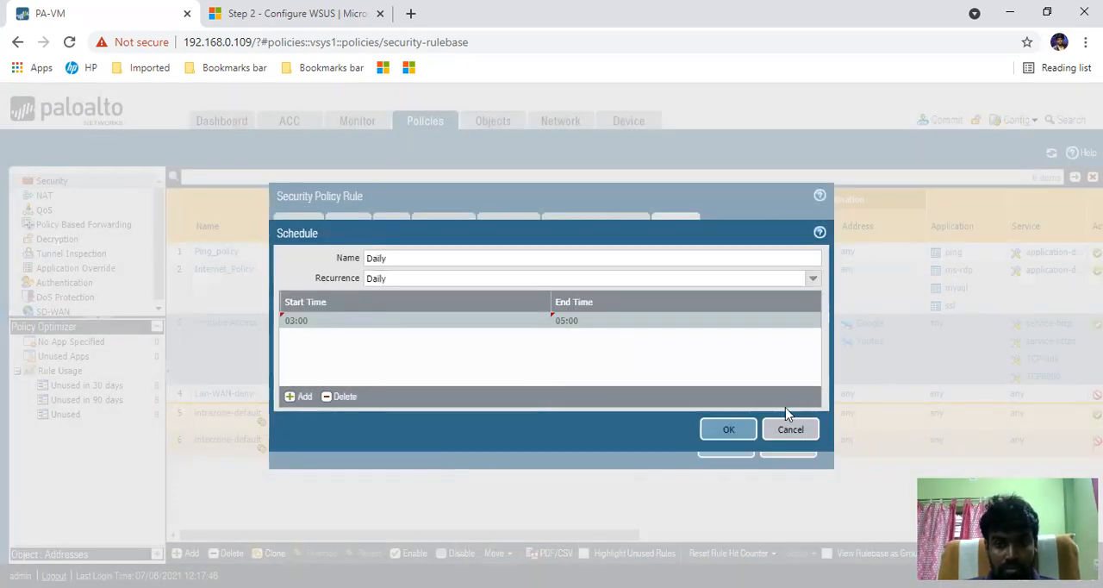
- Rename the schedule as Daily-1, save it and keep it selected as the rule's schedule
{"action": "left_click", "coordinate": [420, 258]}
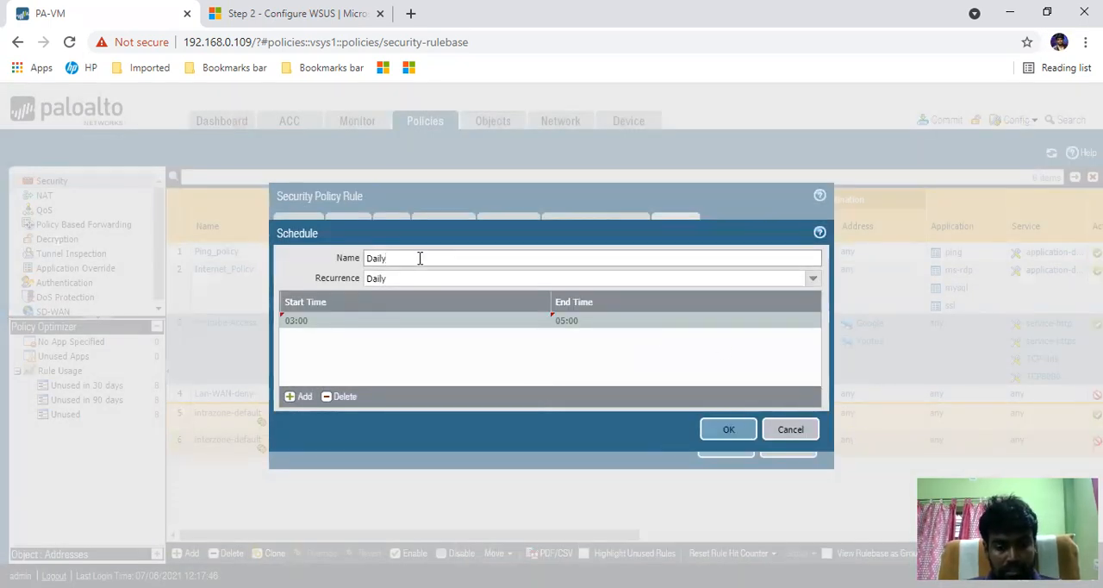
{"action": "type", "text": "-1"}
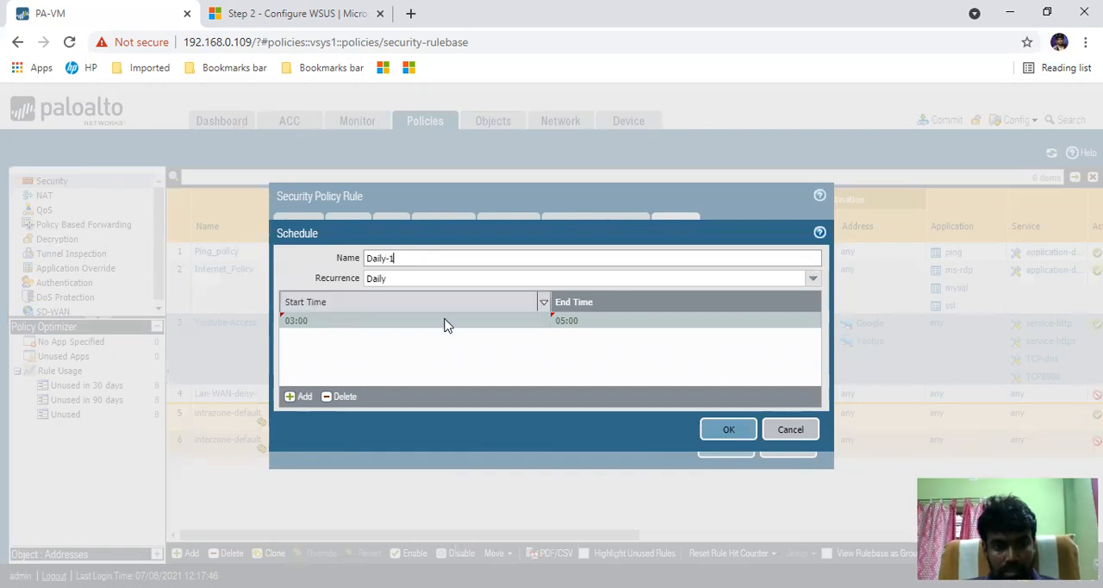
{"action": "left_click", "coordinate": [718, 429]}
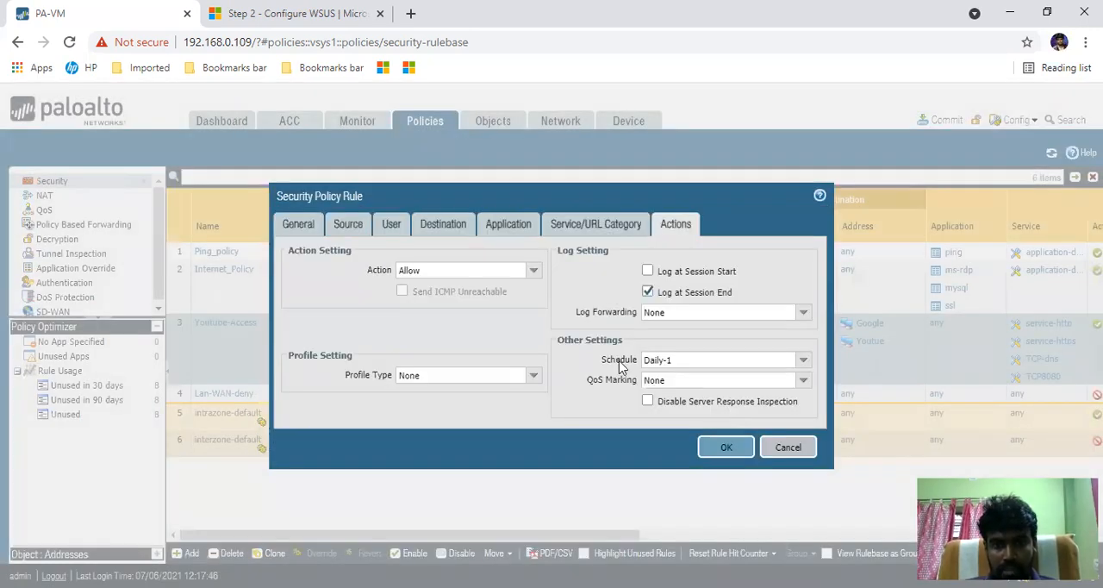
{"action": "left_click", "coordinate": [803, 362]}
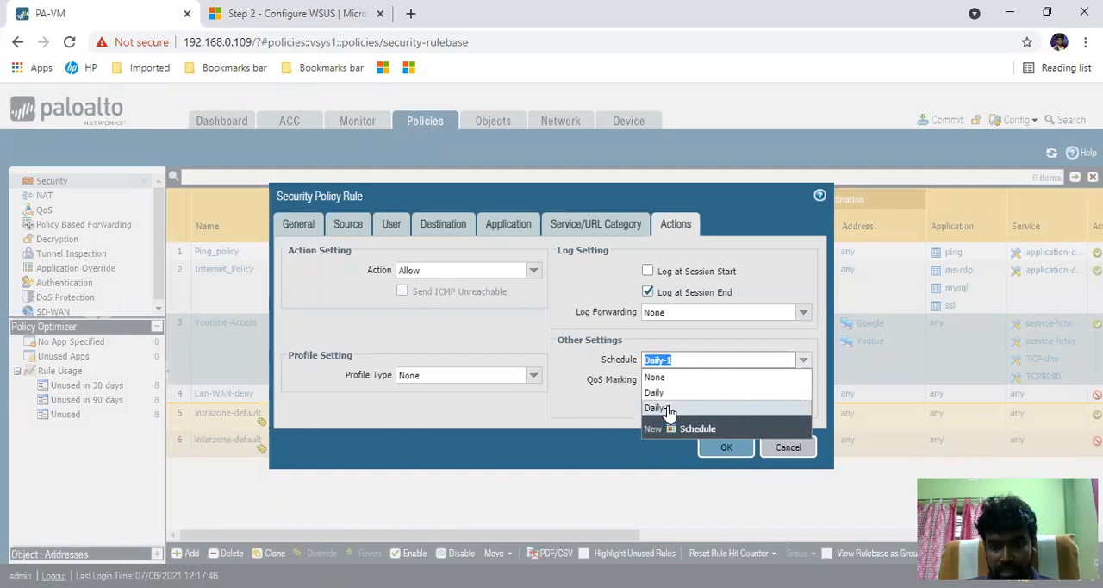
{"action": "left_click", "coordinate": [601, 410]}
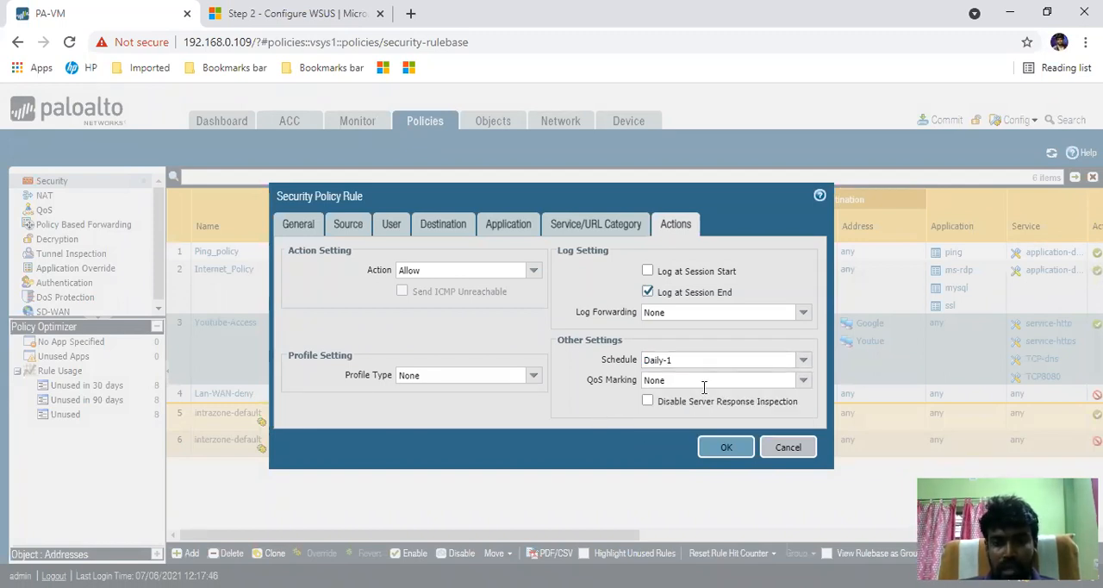
- Review the QoS marking and profile type options, leave both at None and save the security policy rule
{"action": "left_click", "coordinate": [803, 380]}
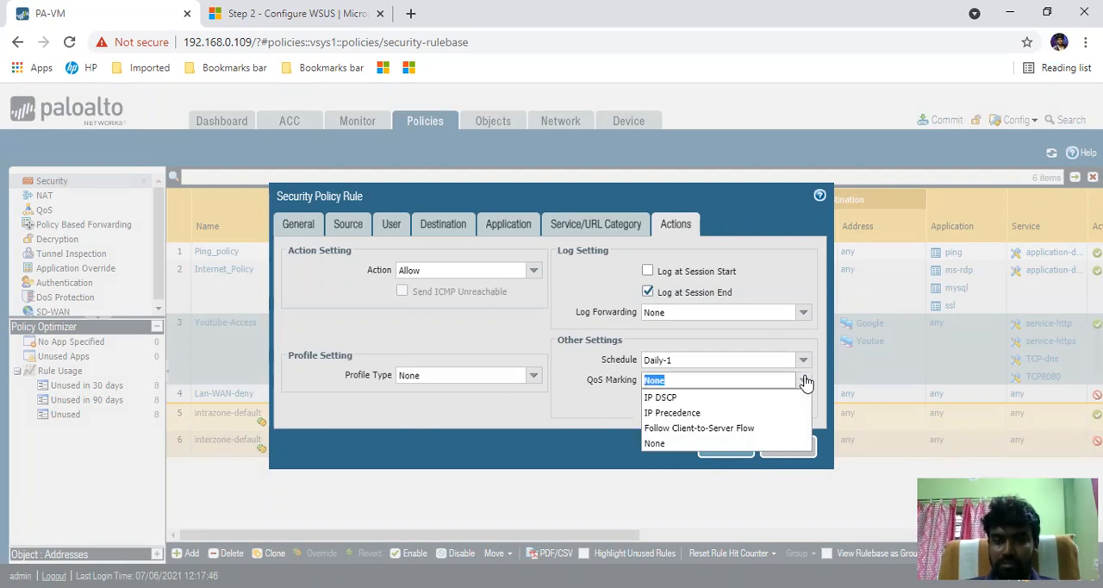
{"action": "left_click", "coordinate": [583, 396]}
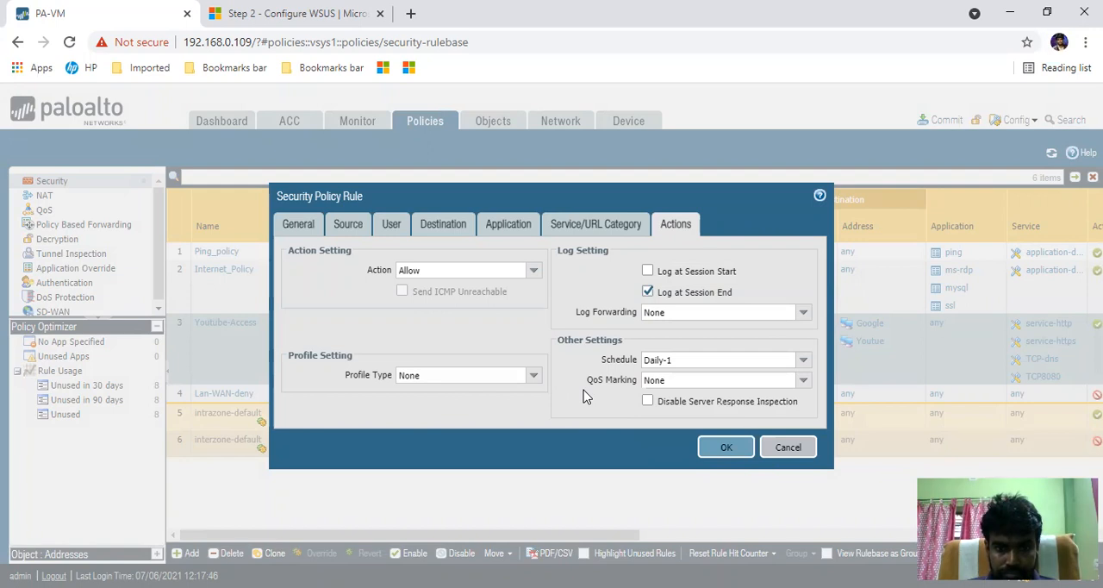
{"action": "left_click", "coordinate": [535, 377]}
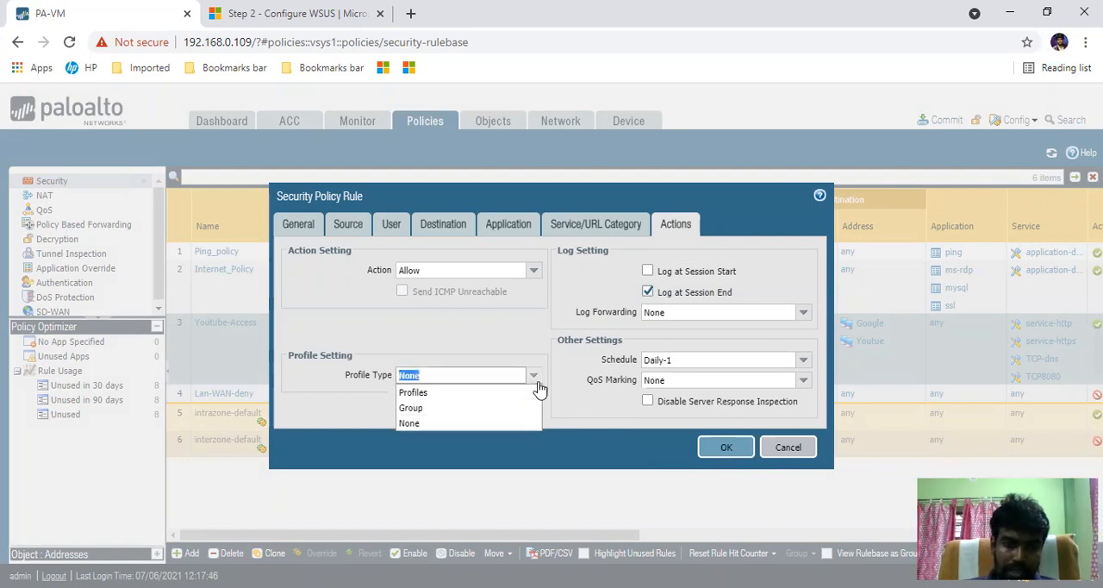
{"action": "left_click", "coordinate": [577, 369]}
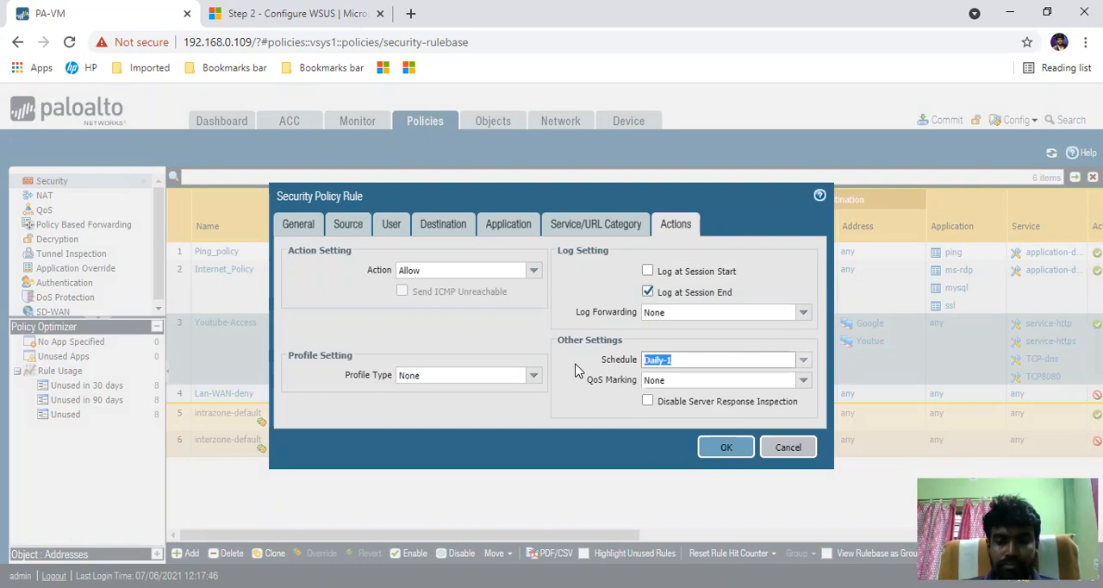
{"action": "left_click", "coordinate": [721, 452]}
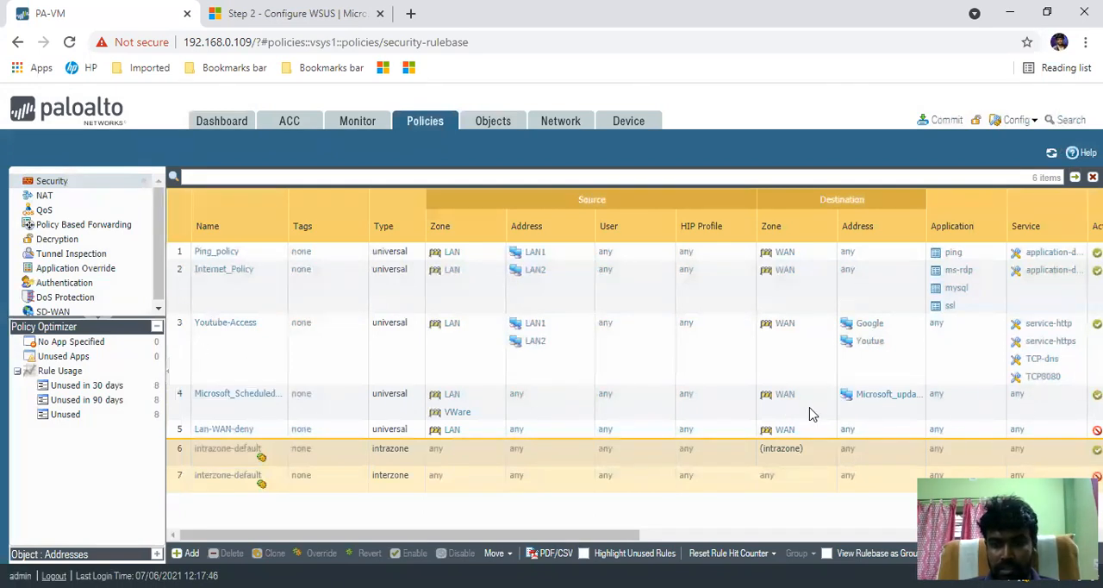
- Check the new rule's columns in the rulebase and commit the admin's policy-and-objects changes
{"action": "left_click_drag", "start_coordinate": [627, 537], "coordinate": [402, 492]}
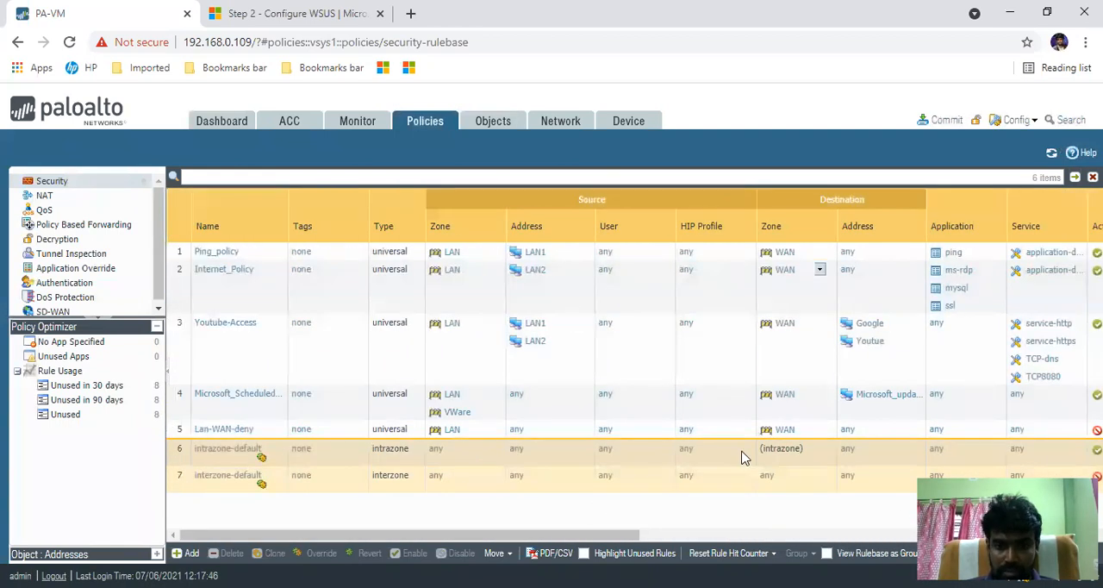
{"action": "left_click_drag", "start_coordinate": [616, 538], "coordinate": [878, 399]}
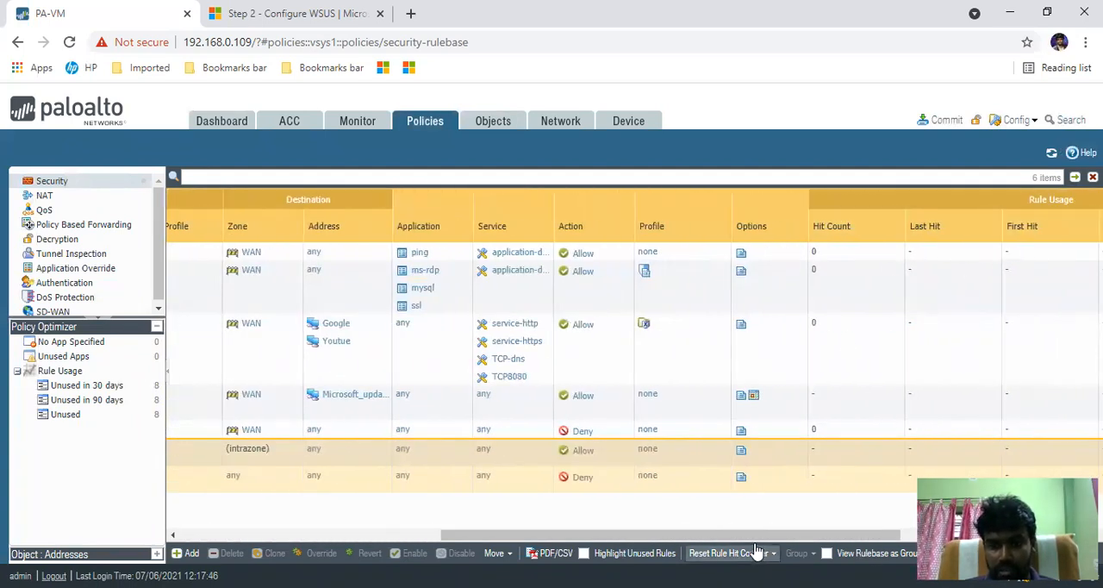
{"action": "left_click_drag", "start_coordinate": [729, 535], "coordinate": [244, 507]}
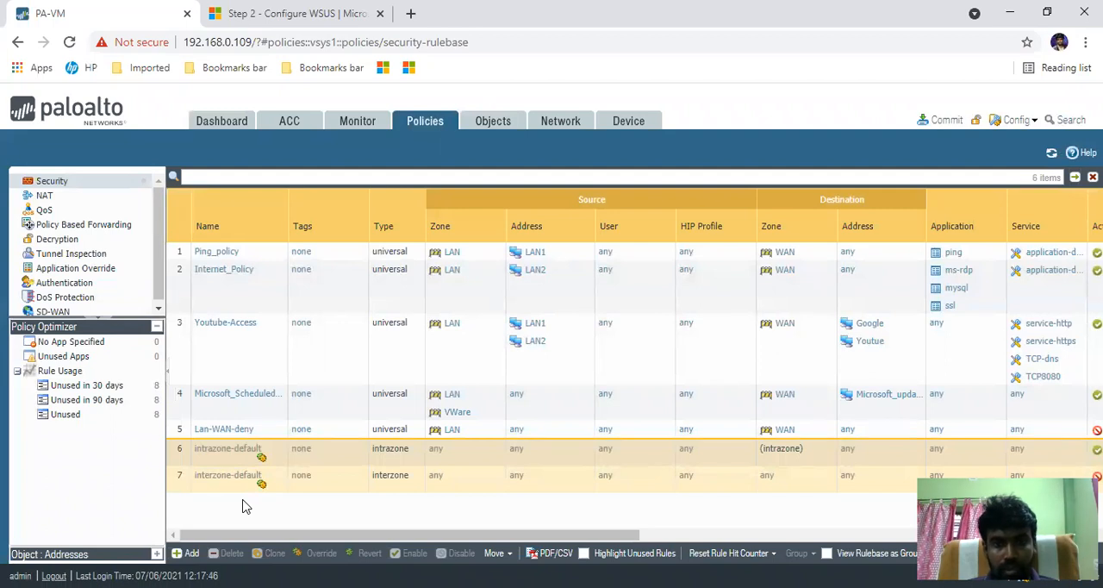
{"action": "left_click", "coordinate": [939, 121]}
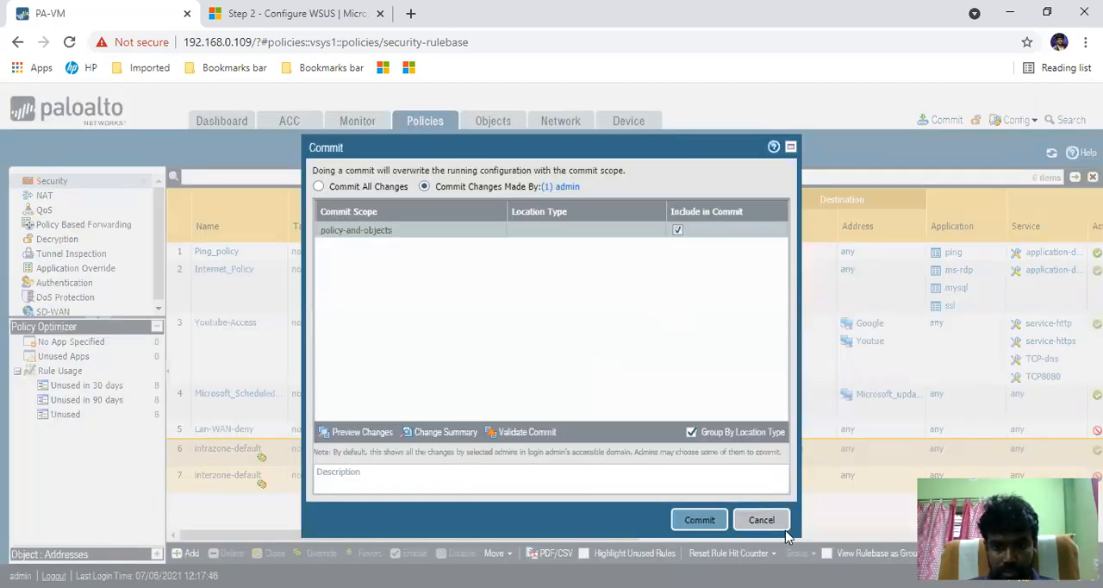
{"action": "left_click", "coordinate": [702, 524]}
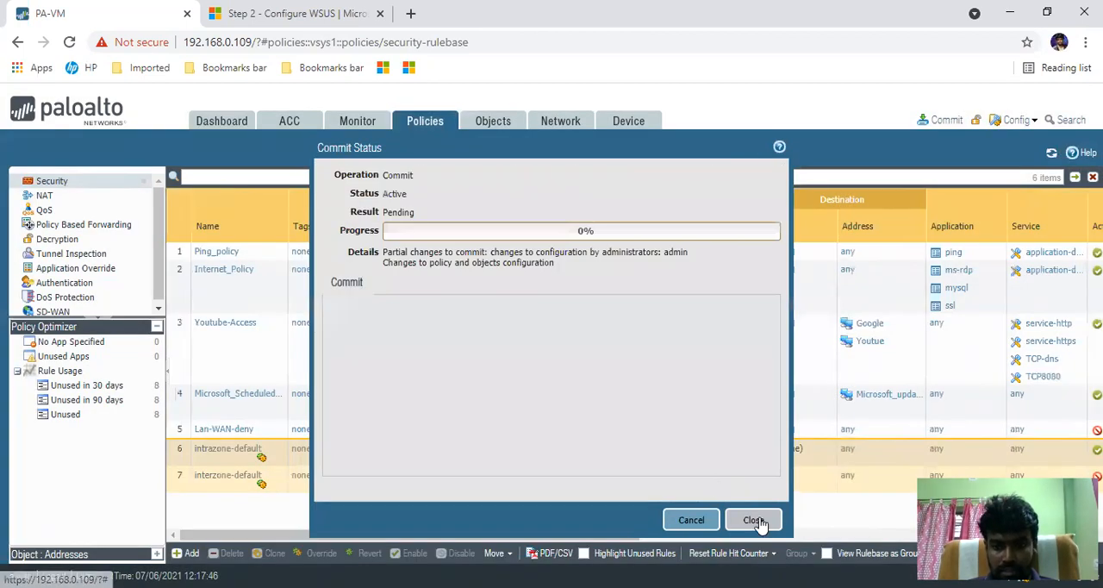
{"action": "left_click", "coordinate": [755, 519]}
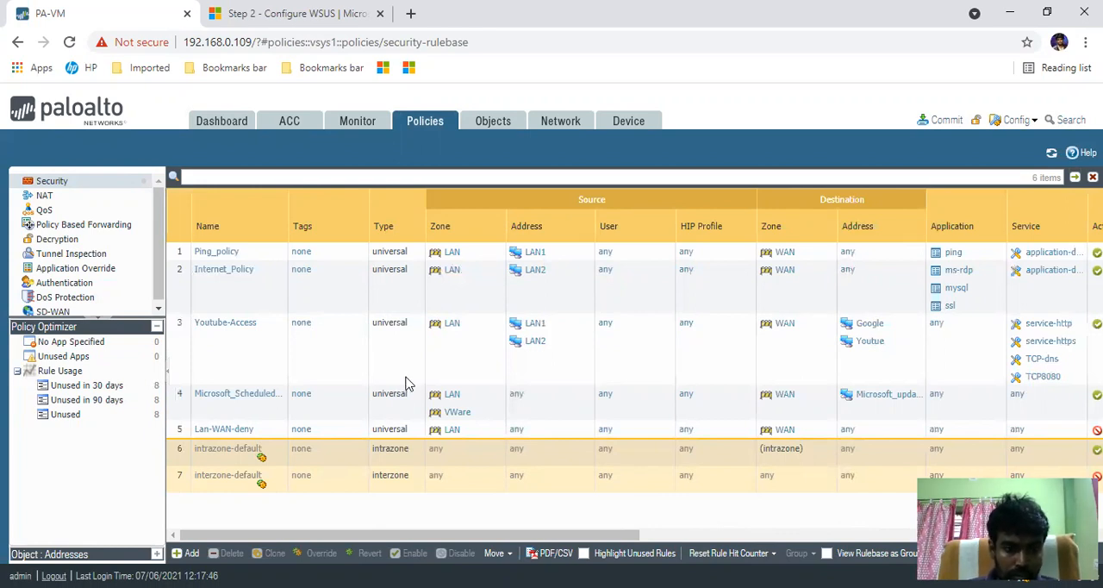
- Select the Microsoft_Scheduled_Update rule and examine the options for moving it within the rulebase
{"action": "left_click", "coordinate": [181, 408]}
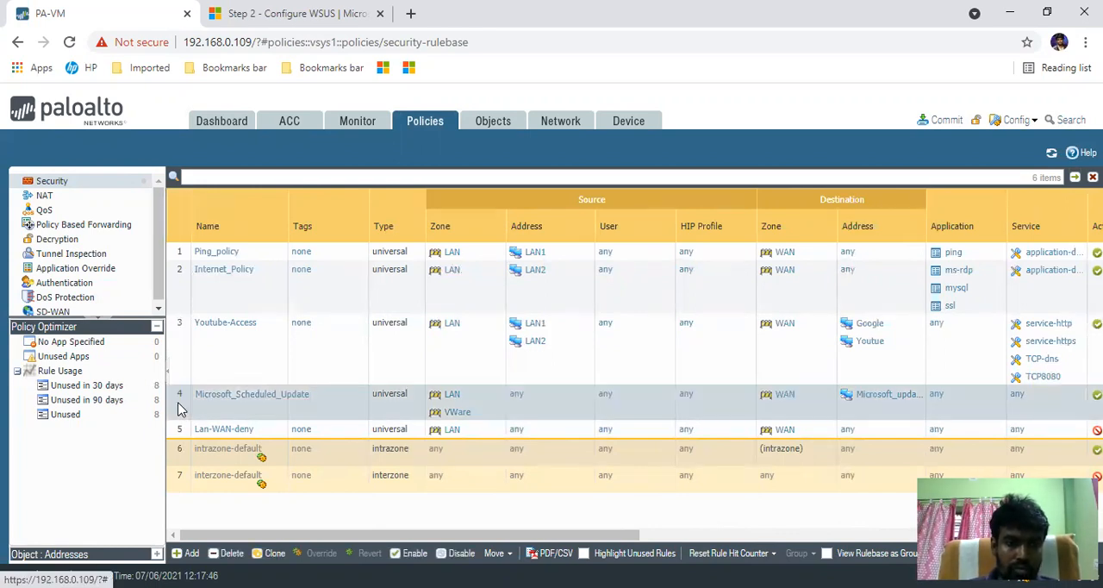
{"action": "left_click", "coordinate": [514, 557]}
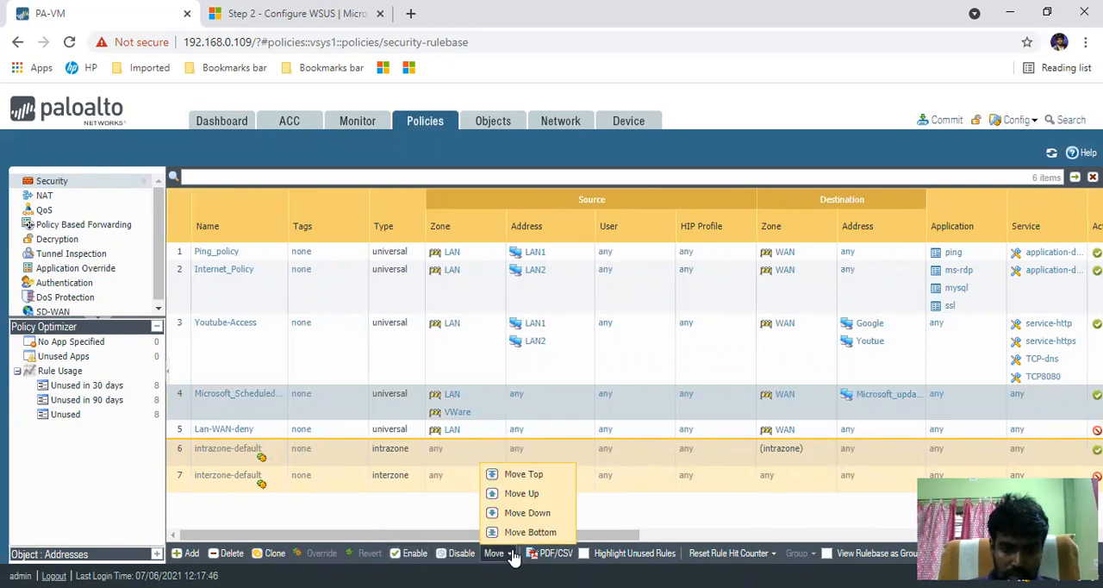
{"action": "left_click", "coordinate": [509, 476]}
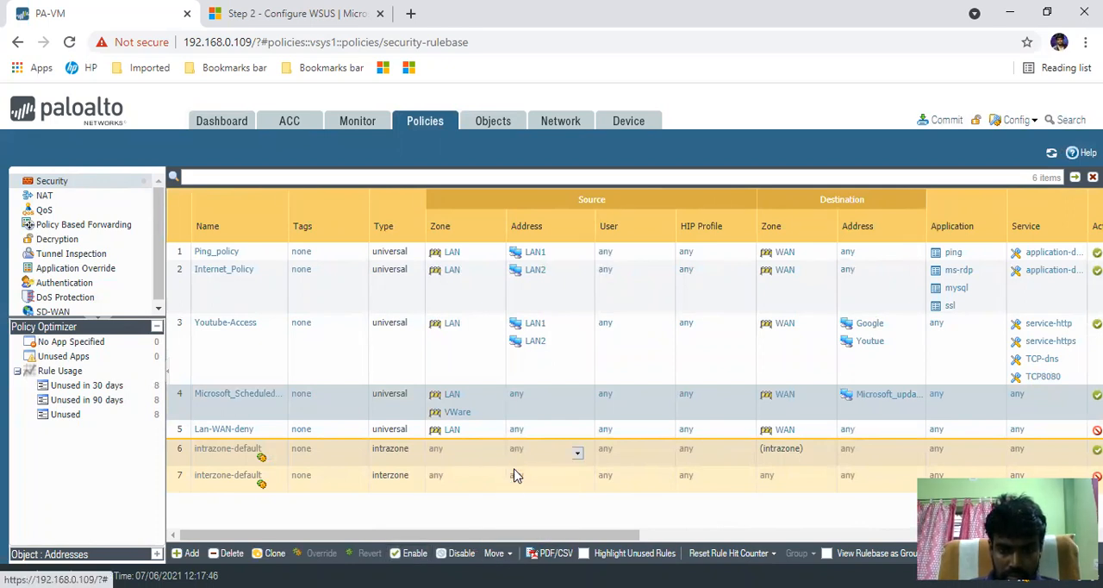
{"action": "left_click", "coordinate": [505, 556]}
{"action": "left_click", "coordinate": [378, 503]}
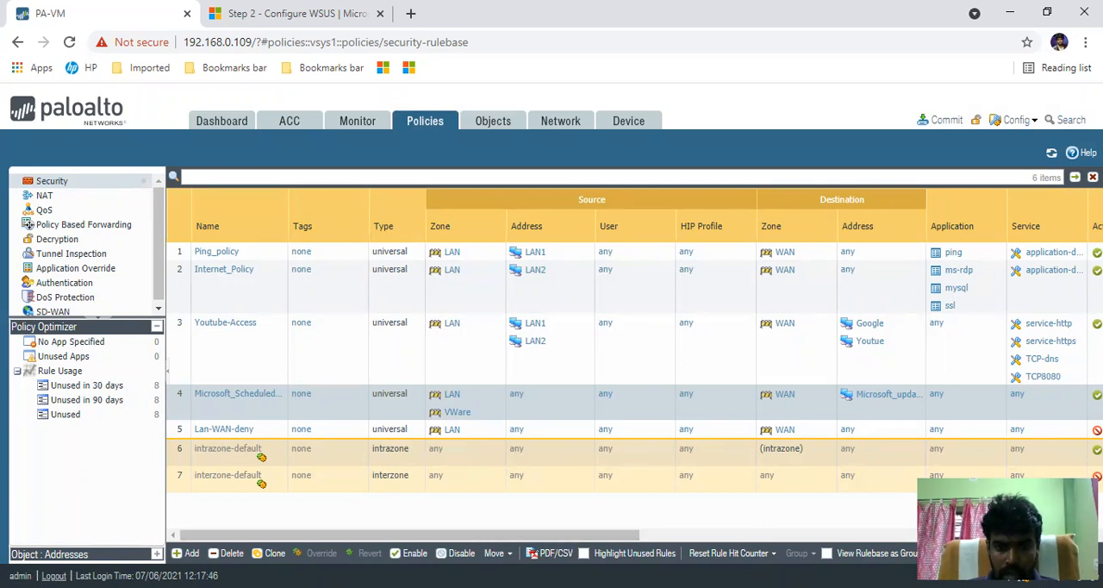
- Export the security rulebase table as a CSV file
{"action": "left_click", "coordinate": [550, 552]}
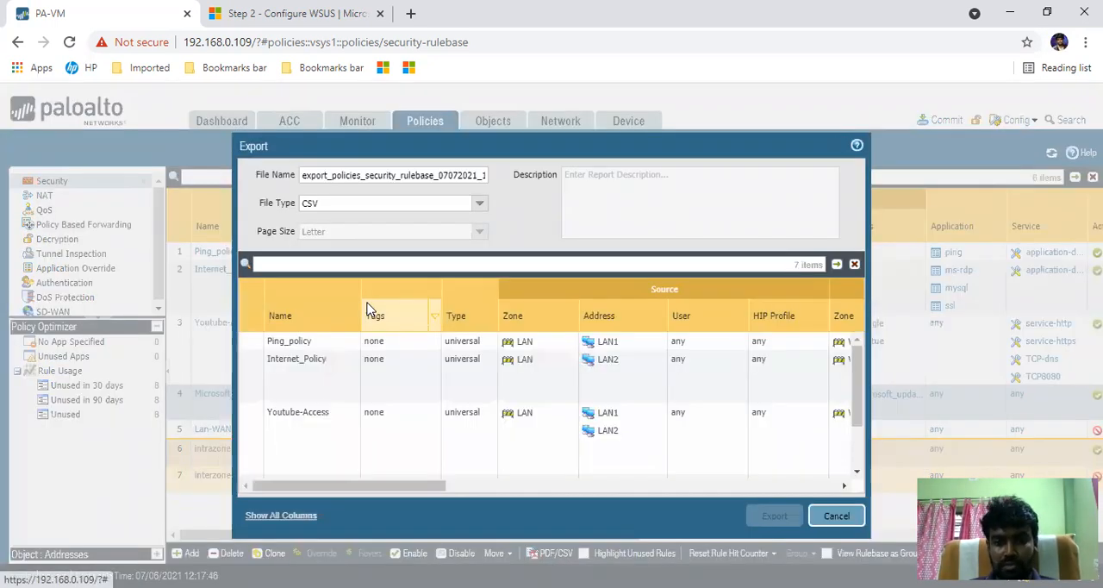
{"action": "left_click_drag", "start_coordinate": [860, 409], "coordinate": [867, 472]}
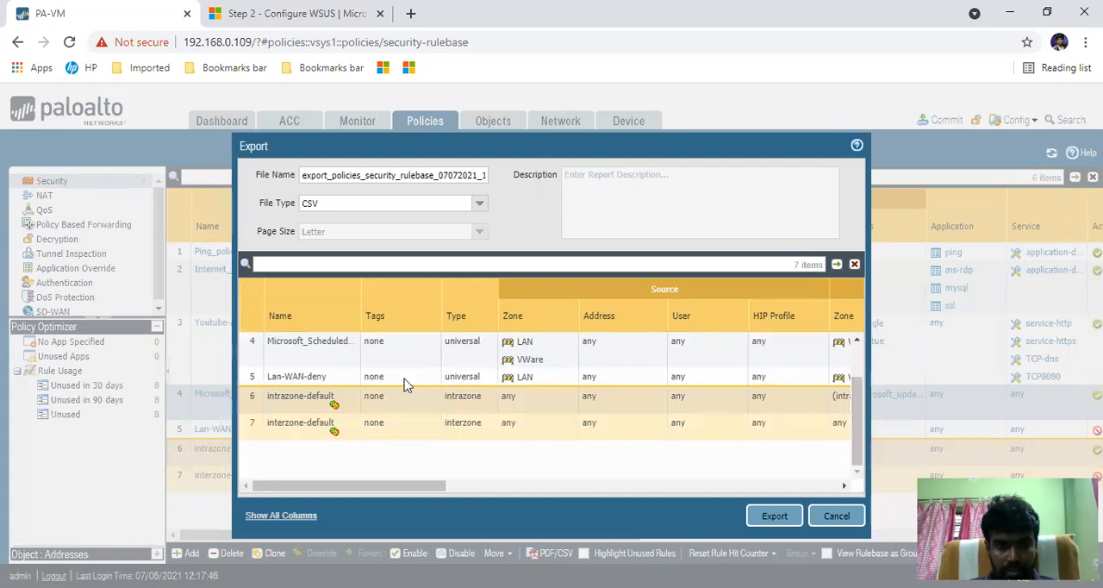
{"action": "left_click", "coordinate": [773, 517]}
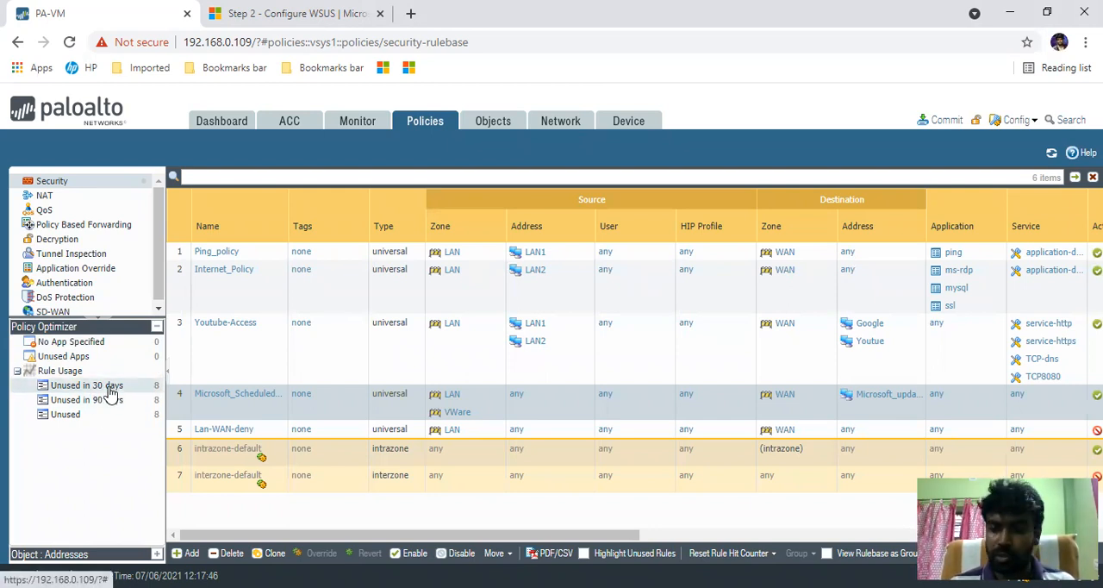
- Review the rules unused in the past 30 days, the past 90 days and all time, including Lan-WAN-deny
{"action": "left_click", "coordinate": [109, 388]}
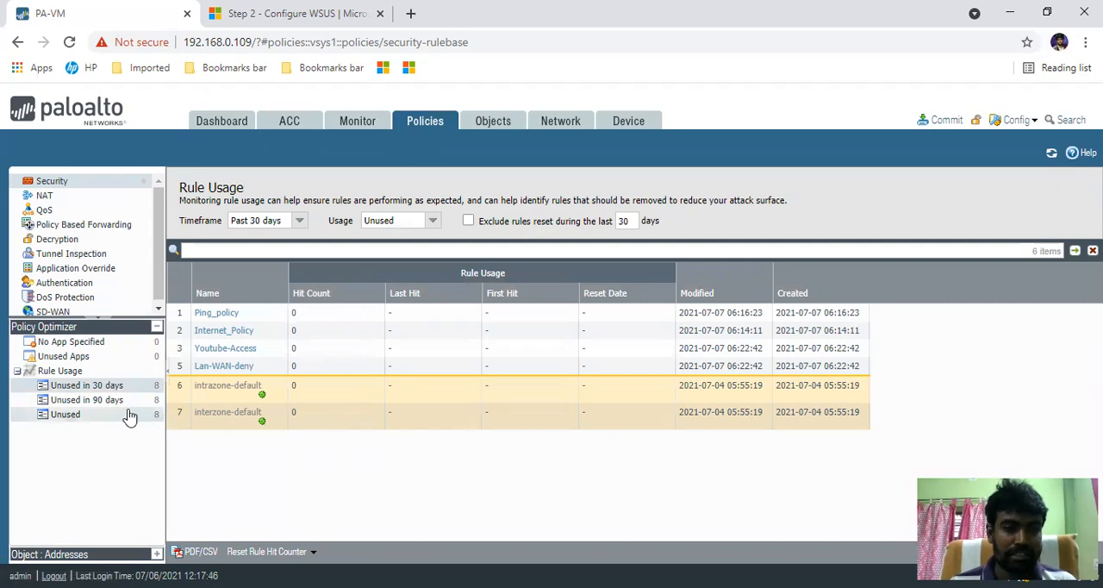
{"action": "left_click", "coordinate": [103, 400]}
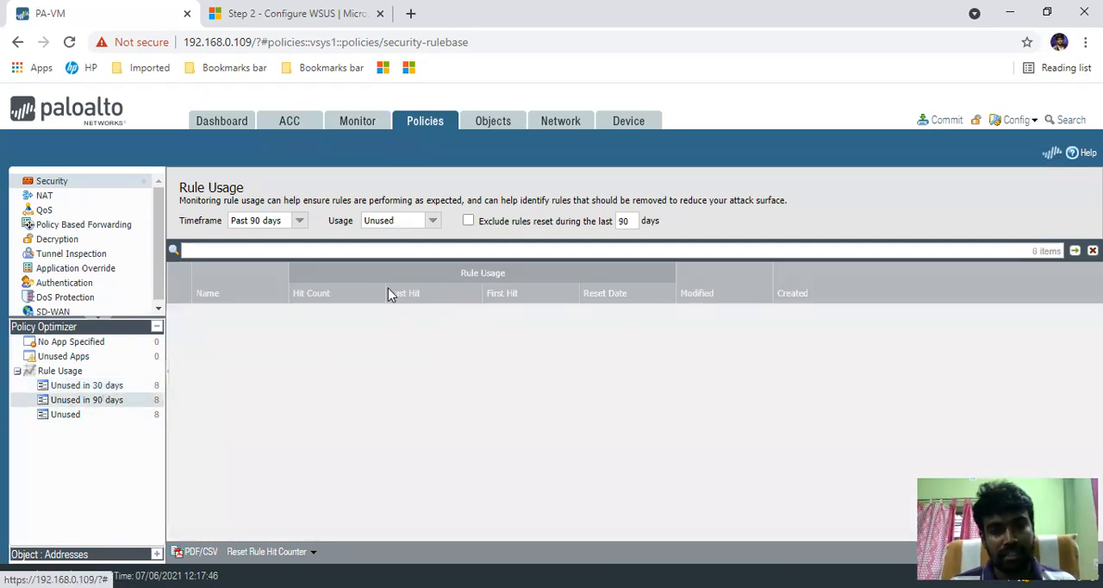
{"action": "left_click", "coordinate": [76, 419]}
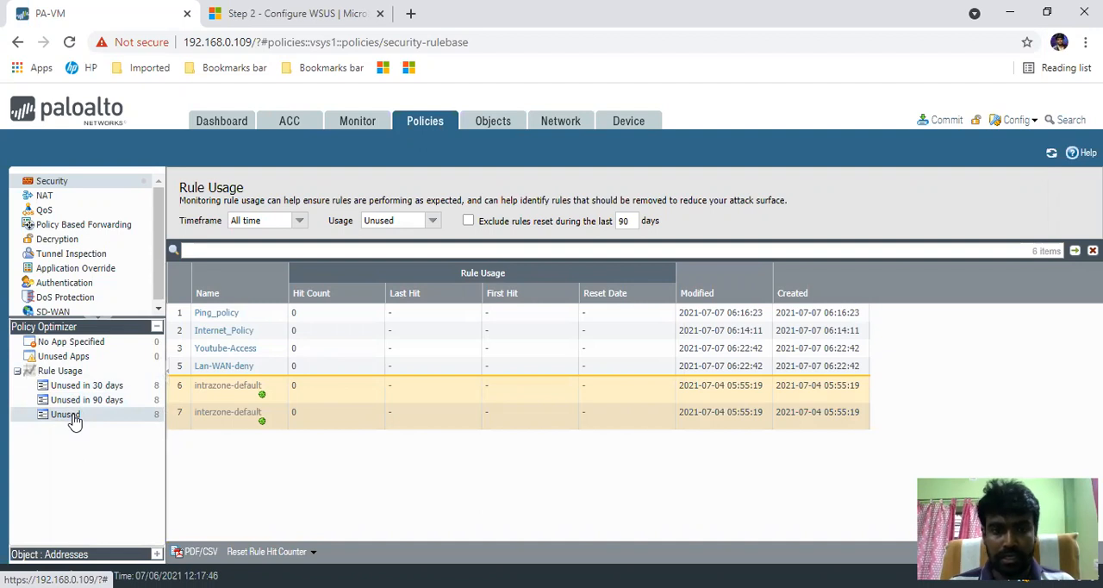
{"action": "left_click", "coordinate": [51, 181]}
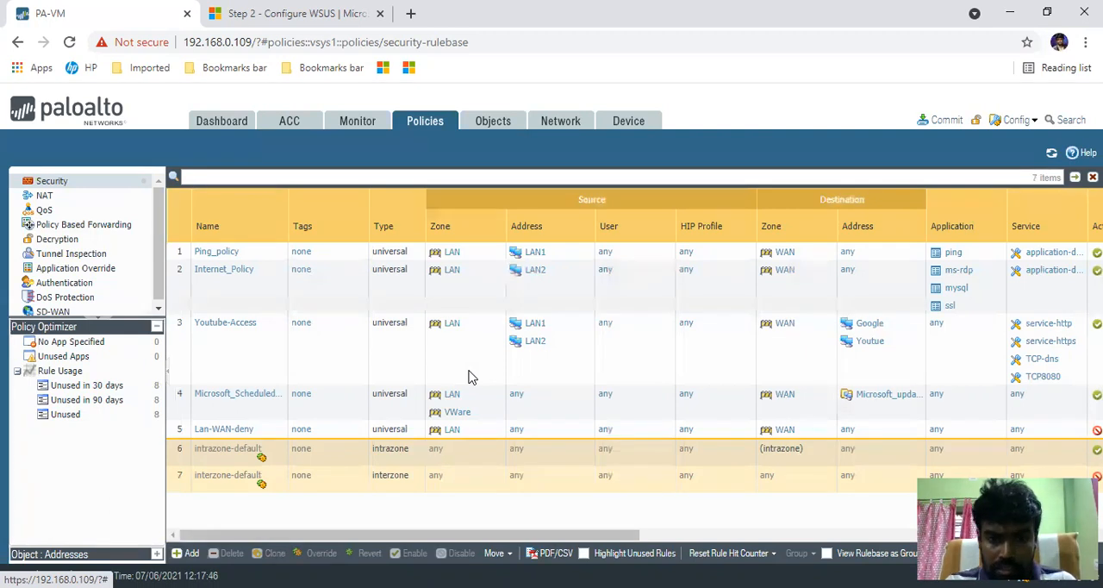
{"action": "left_click", "coordinate": [104, 424]}
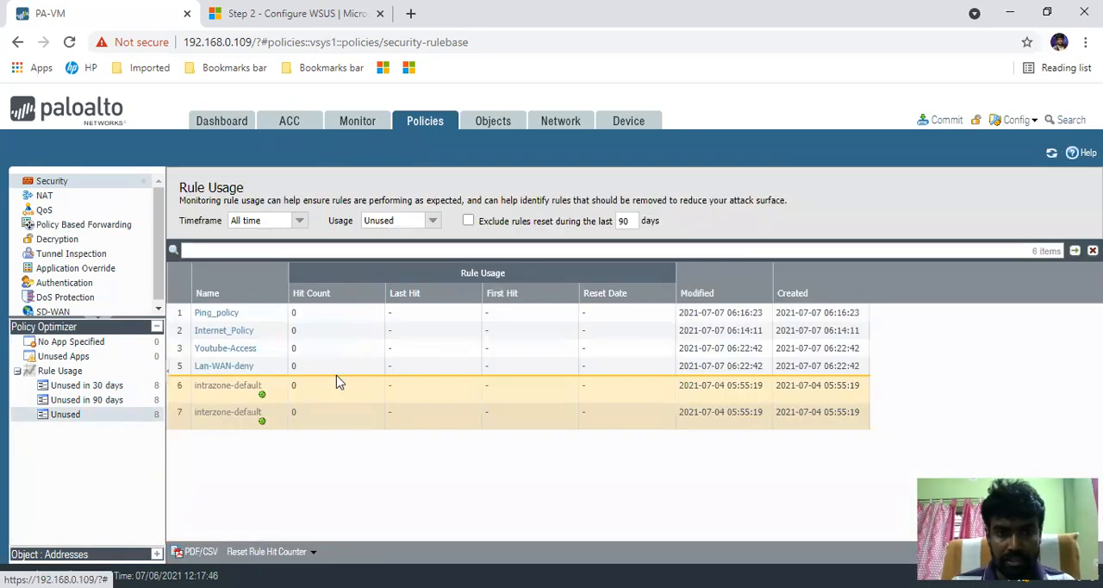
{"action": "left_click", "coordinate": [183, 371]}
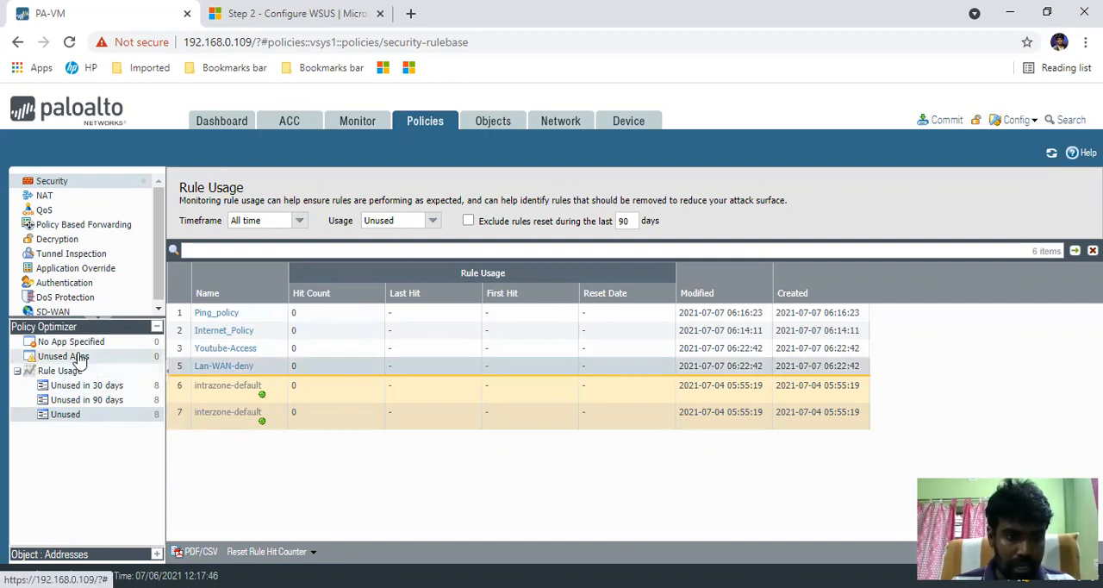
{"action": "mouse_move", "coordinate": [220, 369]}
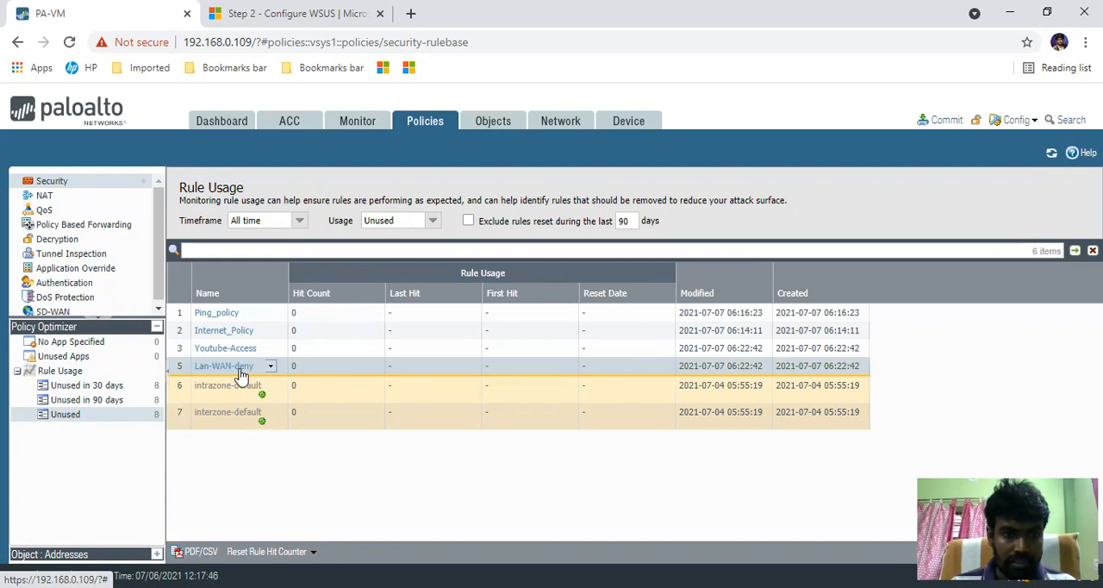
- Disable the Lan-WAN-deny rule in the security rulebase and enable it again
{"action": "left_click", "coordinate": [64, 183]}
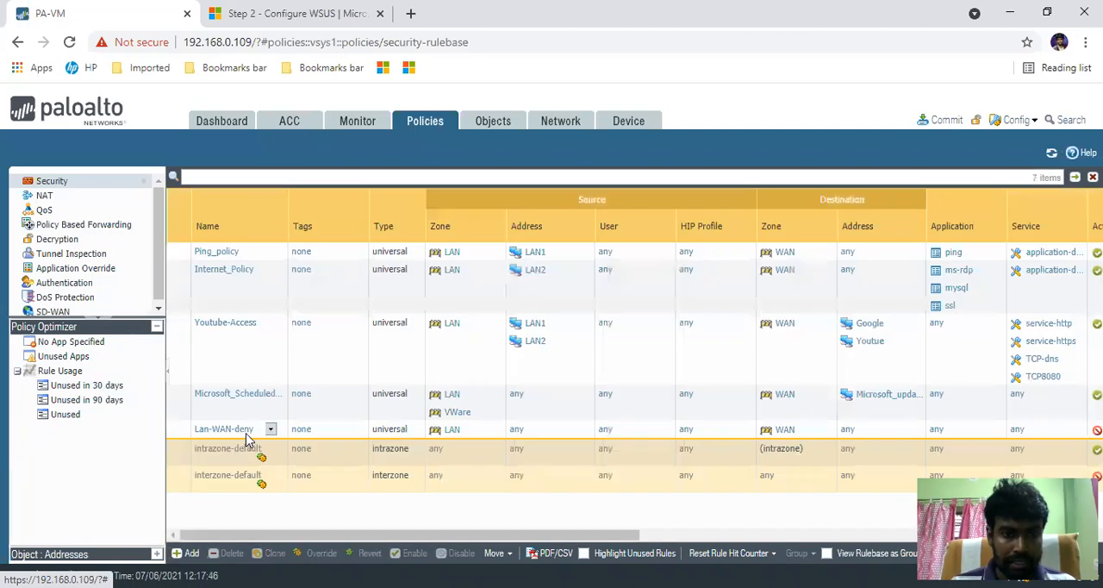
{"action": "left_click", "coordinate": [179, 434]}
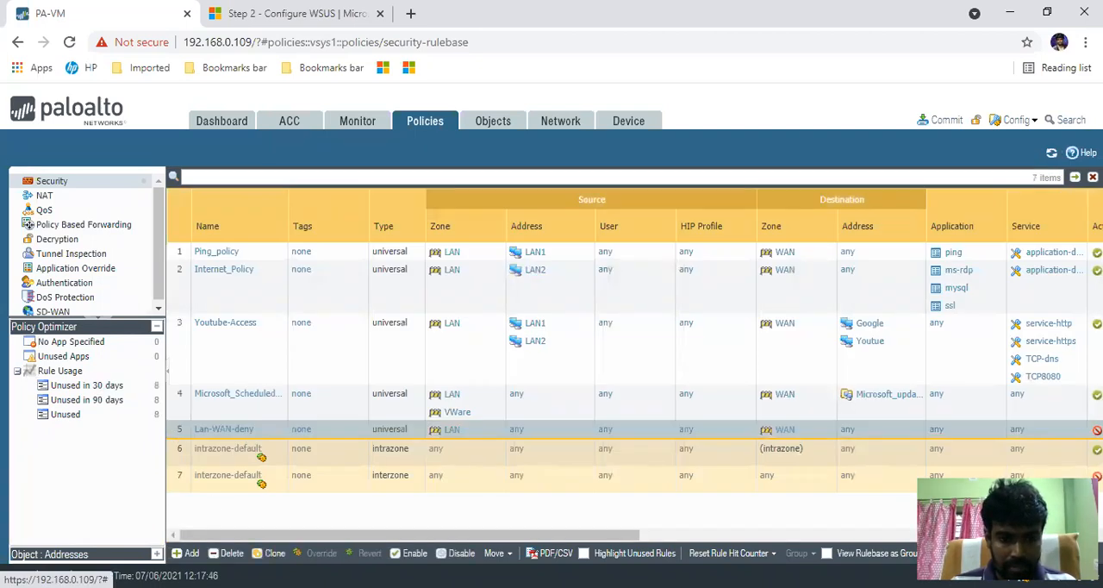
{"action": "left_click", "coordinate": [454, 554]}
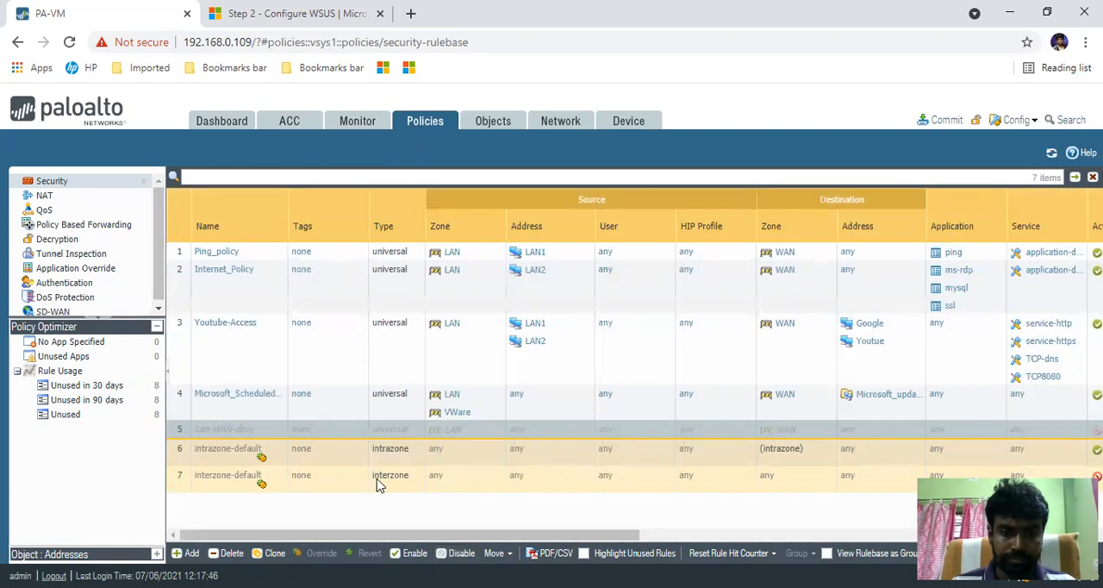
{"action": "left_click", "coordinate": [410, 553]}
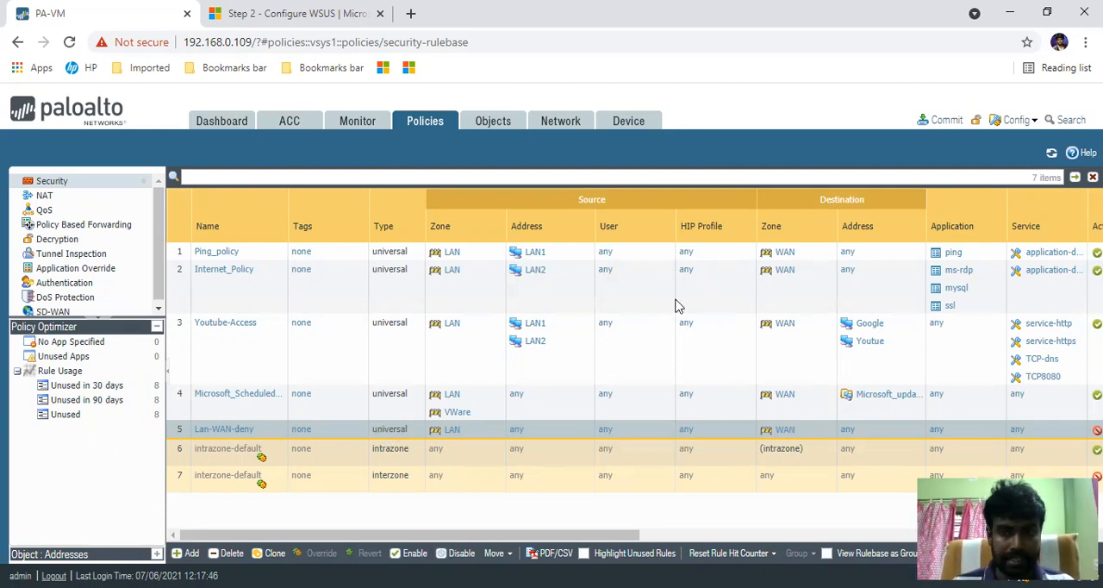
- Examine the commit scope of the admin's pending changes and cancel the commit
{"action": "left_click", "coordinate": [946, 121]}
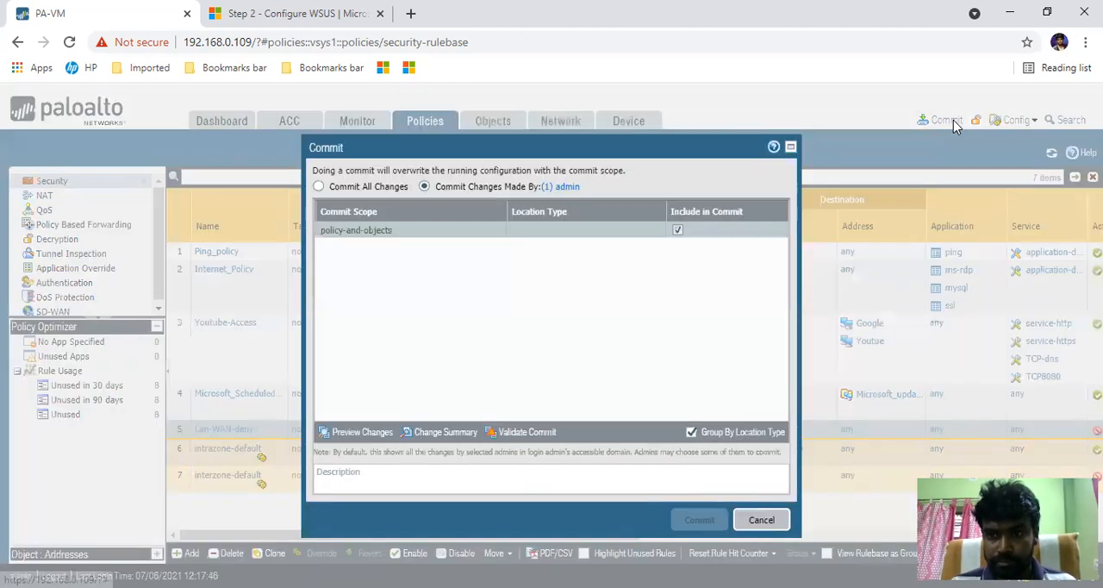
{"action": "left_click", "coordinate": [751, 522]}
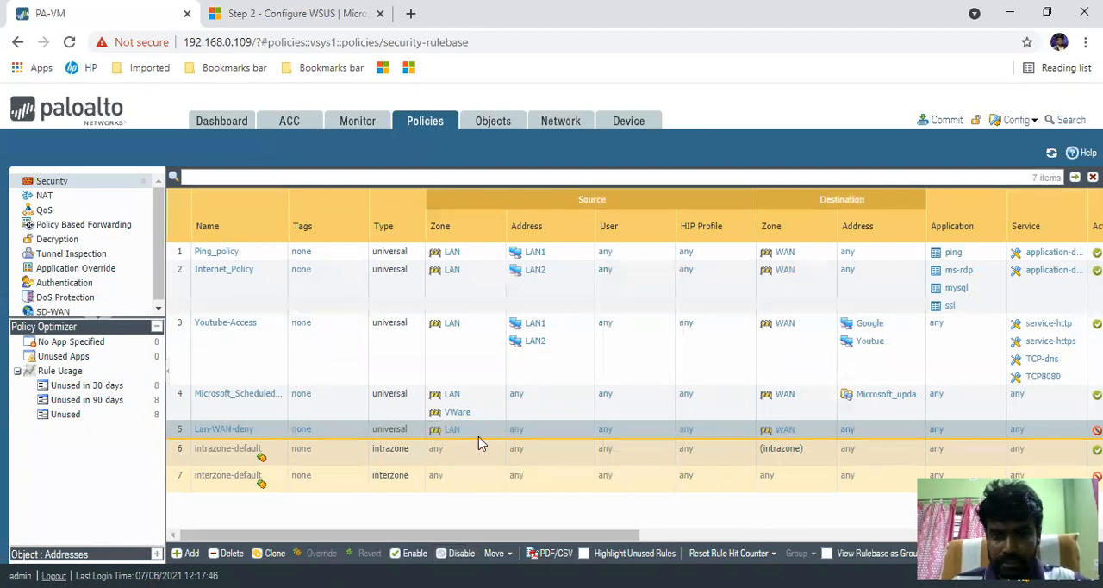
{"action": "mouse_move", "coordinate": [609, 543]}
{"action": "left_mouse_down"}
{"action": "mouse_move", "coordinate": [886, 537]}
{"action": "mouse_move", "coordinate": [604, 537]}
{"action": "left_mouse_up"}
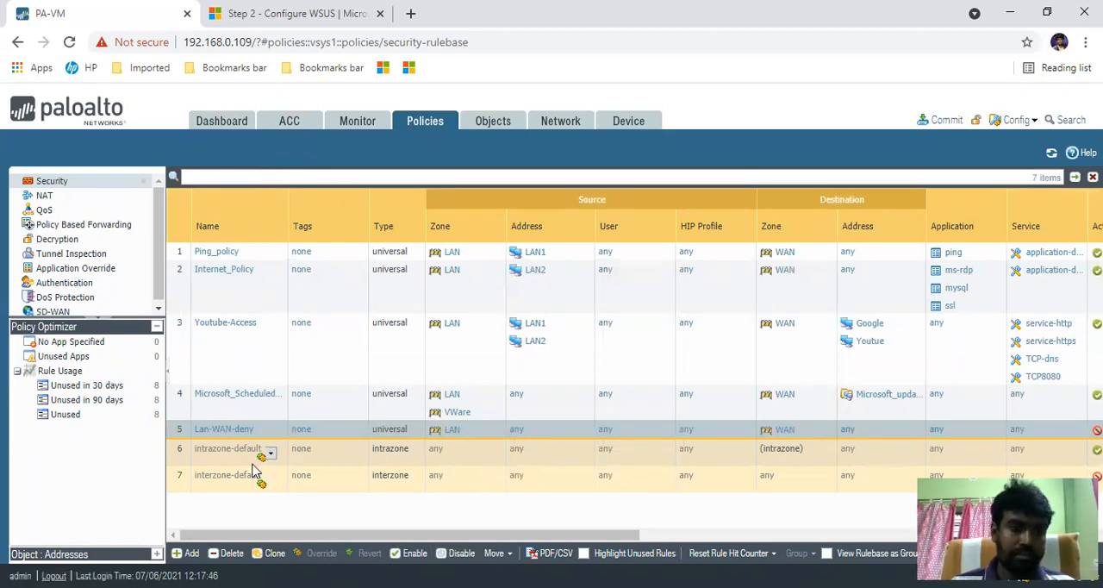
- Start deleting the Microsoft_Scheduled_Update rule from the security rulebase and decline the confirmation
{"action": "left_click", "coordinate": [183, 405]}
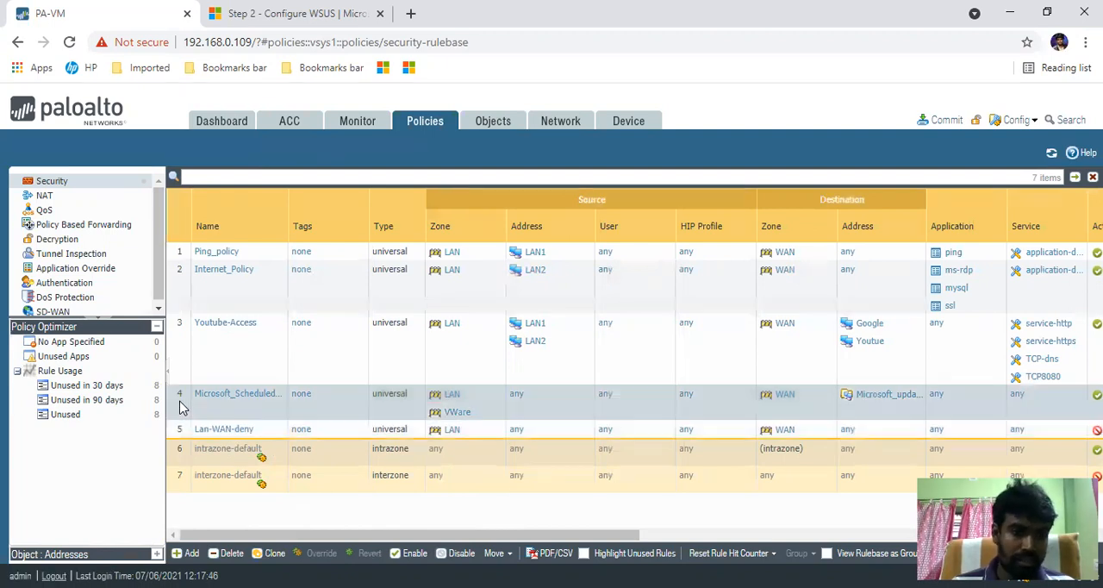
{"action": "left_click", "coordinate": [226, 553]}
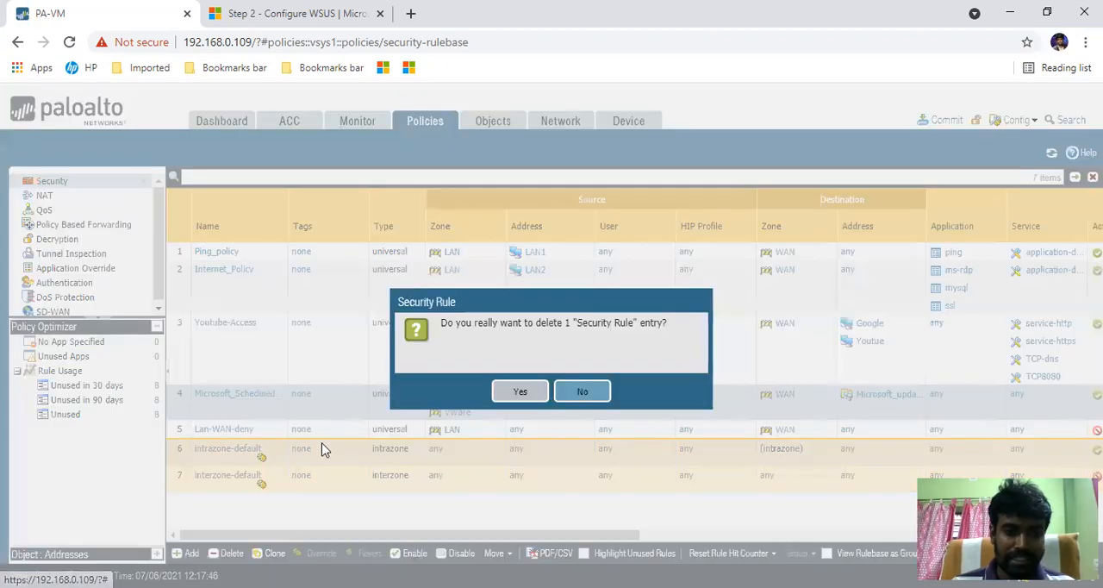
{"action": "left_click", "coordinate": [582, 394]}
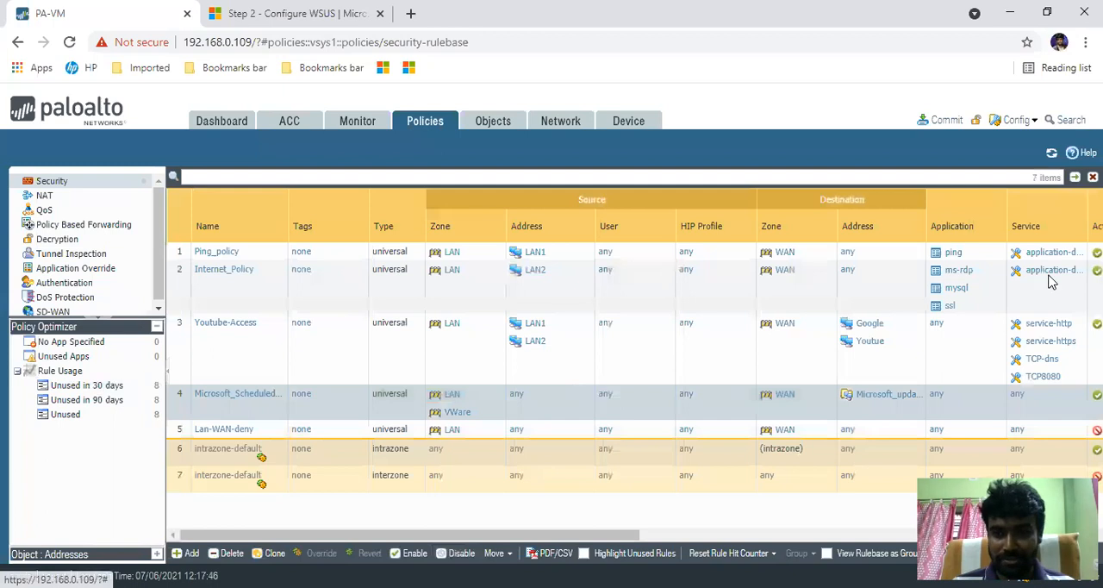
- Show the Description column in the security rulebase table
{"action": "left_click_drag", "start_coordinate": [534, 538], "coordinate": [392, 519]}
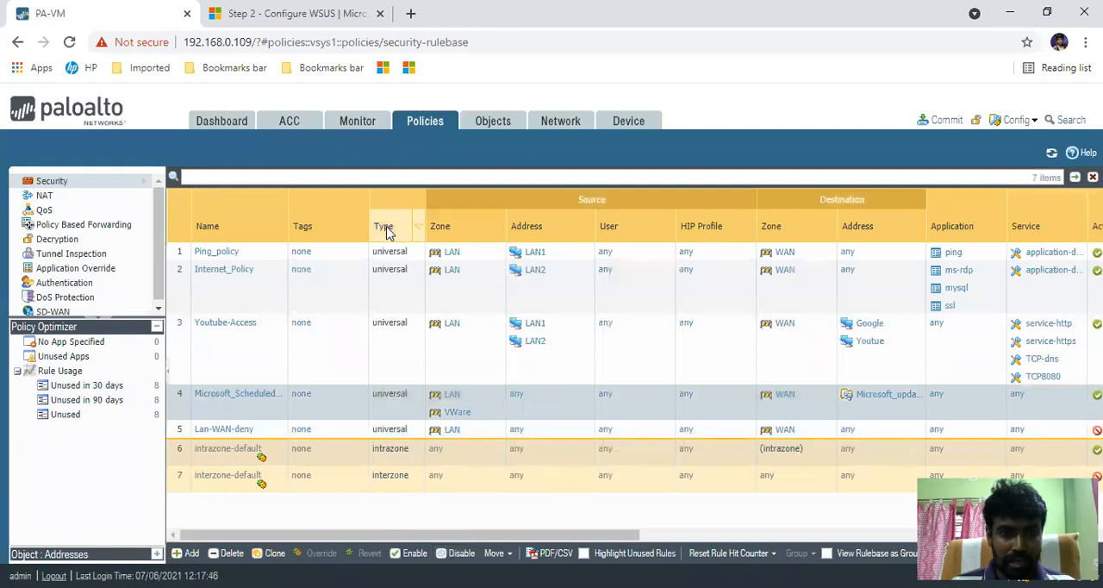
{"action": "left_click", "coordinate": [418, 232]}
{"action": "left_click", "coordinate": [510, 253]}
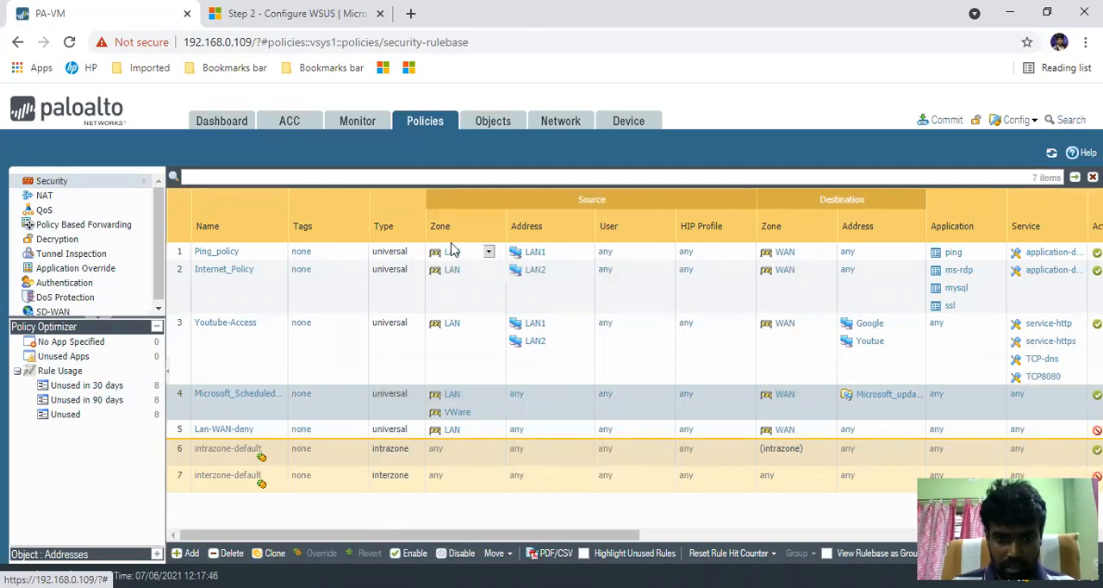
{"action": "left_click", "coordinate": [418, 228]}
{"action": "mouse_move", "coordinate": [476, 251]}
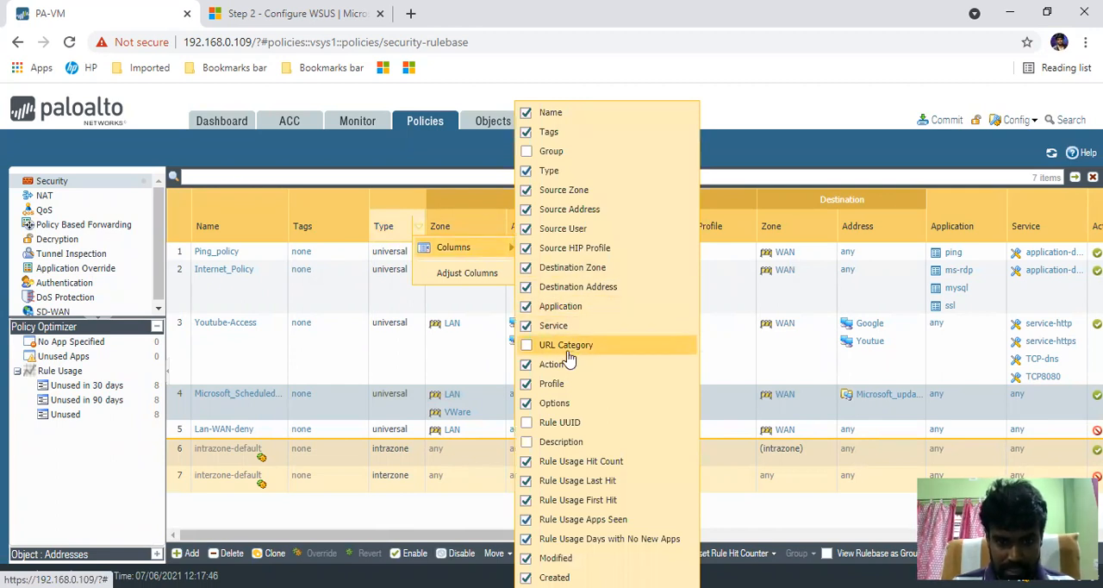
{"action": "left_click", "coordinate": [625, 442]}
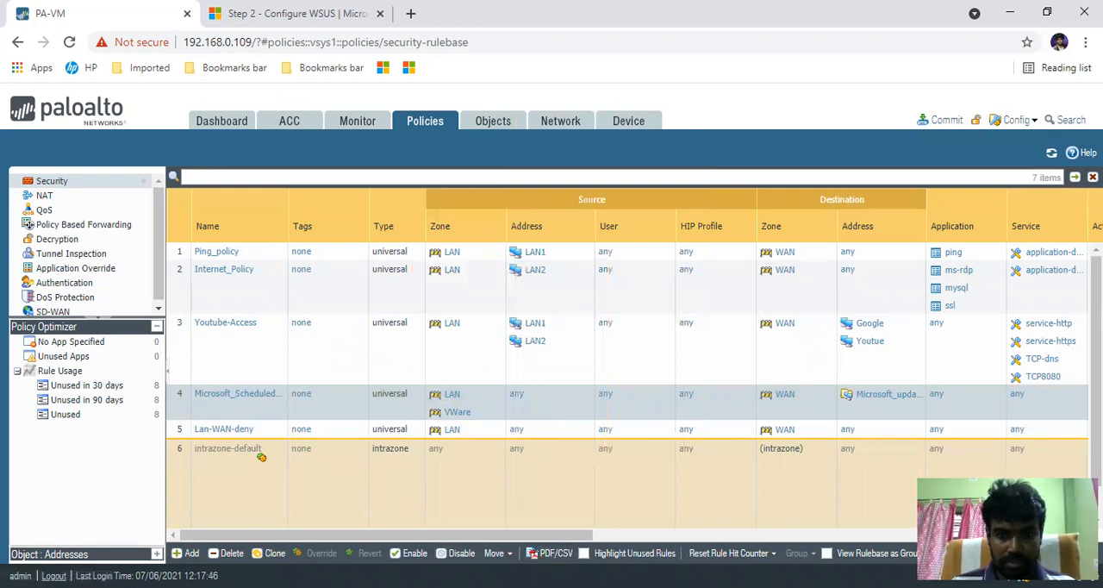
- Move the Description column of the security rulebase table between the Type and Source Zone columns
{"action": "left_click_drag", "start_coordinate": [538, 535], "coordinate": [905, 535]}
{"action": "scroll", "coordinate": [900, 474], "scroll_direction": "right", "scroll_amount": 1}
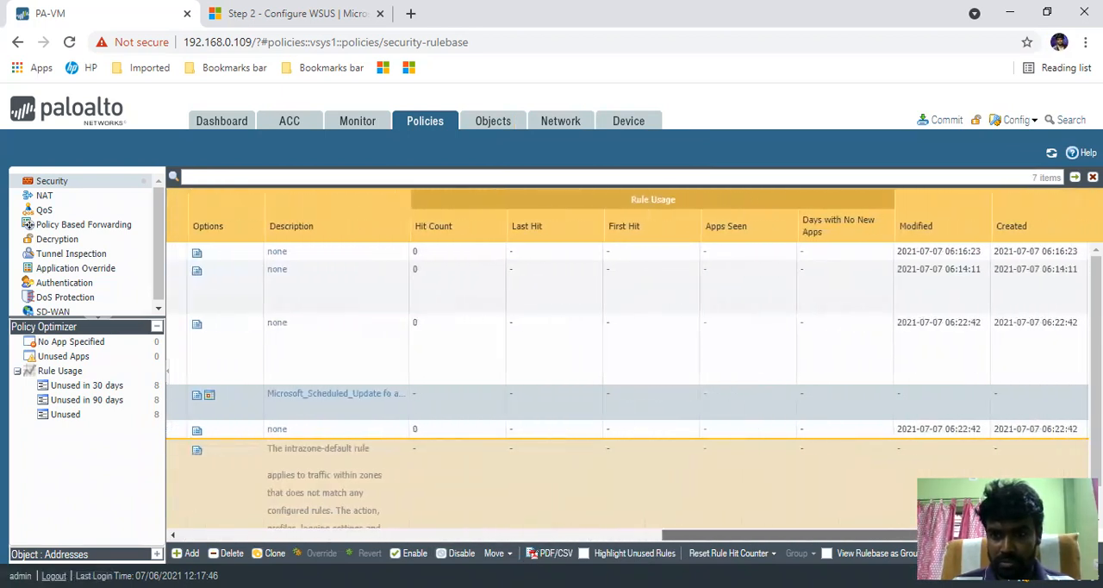
{"action": "scroll", "coordinate": [900, 473], "scroll_direction": "left", "scroll_amount": 6}
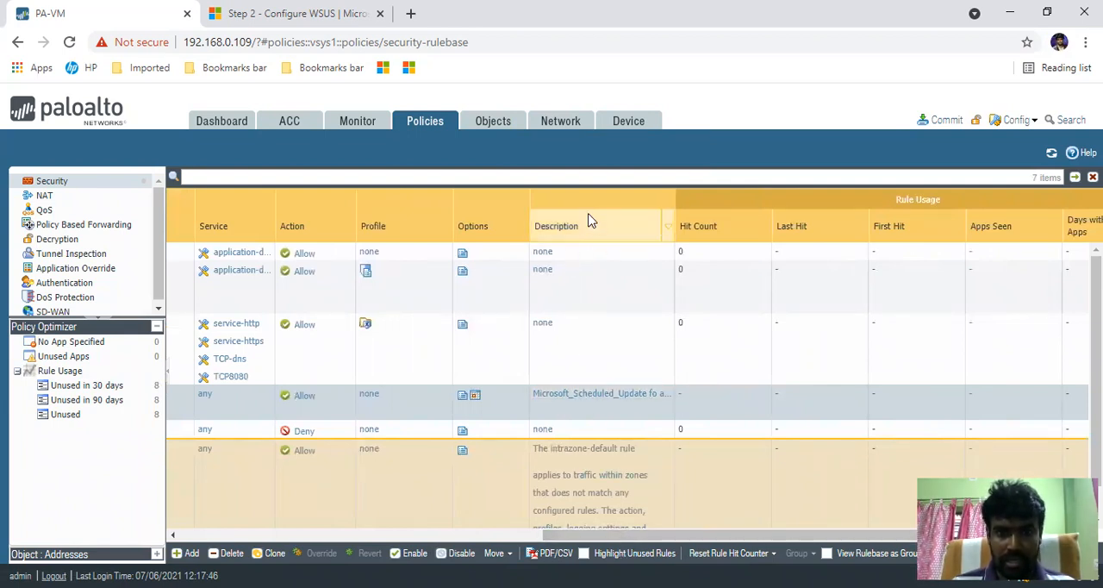
{"action": "mouse_move", "coordinate": [576, 234]}
{"action": "left_mouse_down"}
{"action": "mouse_move", "coordinate": [350, 229]}
{"action": "mouse_move", "coordinate": [588, 237]}
{"action": "mouse_move", "coordinate": [593, 200]}
{"action": "mouse_move", "coordinate": [160, 211]}
{"action": "mouse_move", "coordinate": [229, 214]}
{"action": "mouse_move", "coordinate": [223, 199]}
{"action": "left_mouse_up"}
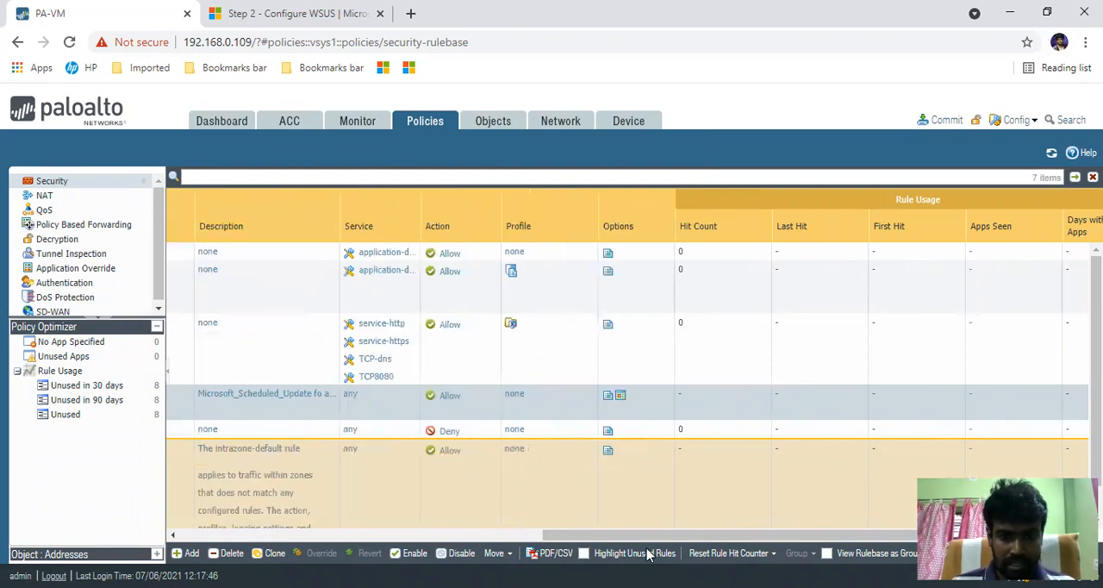
{"action": "left_click_drag", "start_coordinate": [645, 532], "coordinate": [438, 532]}
{"action": "left_click_drag", "start_coordinate": [729, 222], "coordinate": [631, 228]}
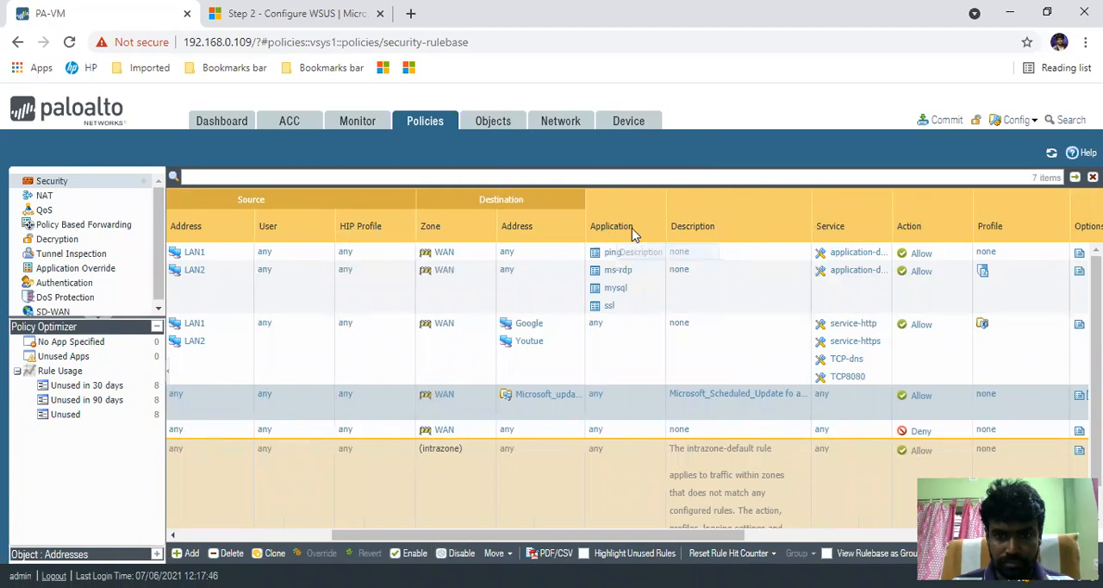
{"action": "left_click_drag", "start_coordinate": [733, 204], "coordinate": [188, 205]}
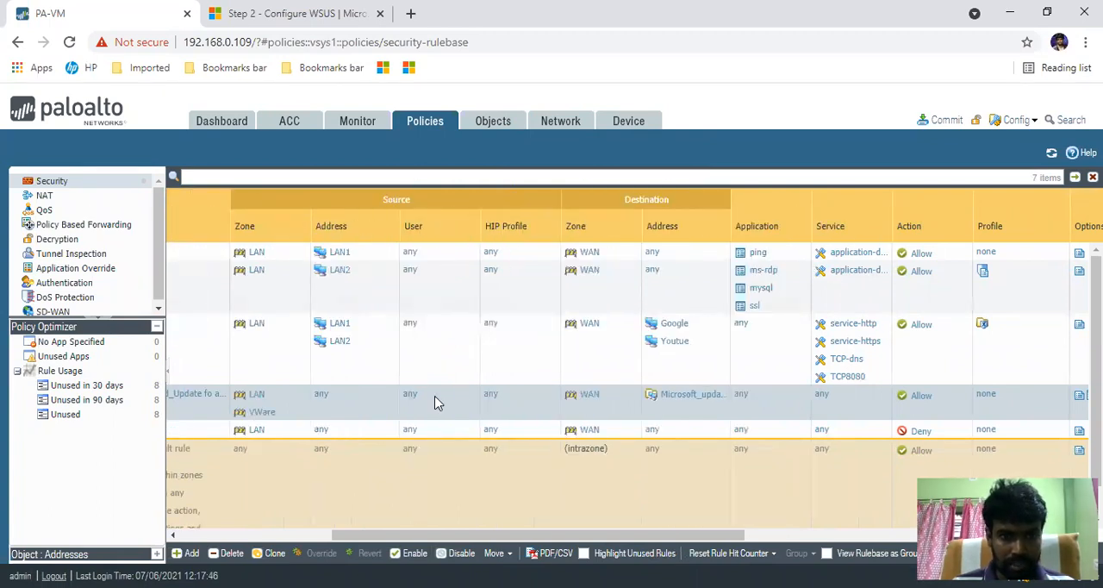
{"action": "left_click_drag", "start_coordinate": [593, 542], "coordinate": [414, 518]}
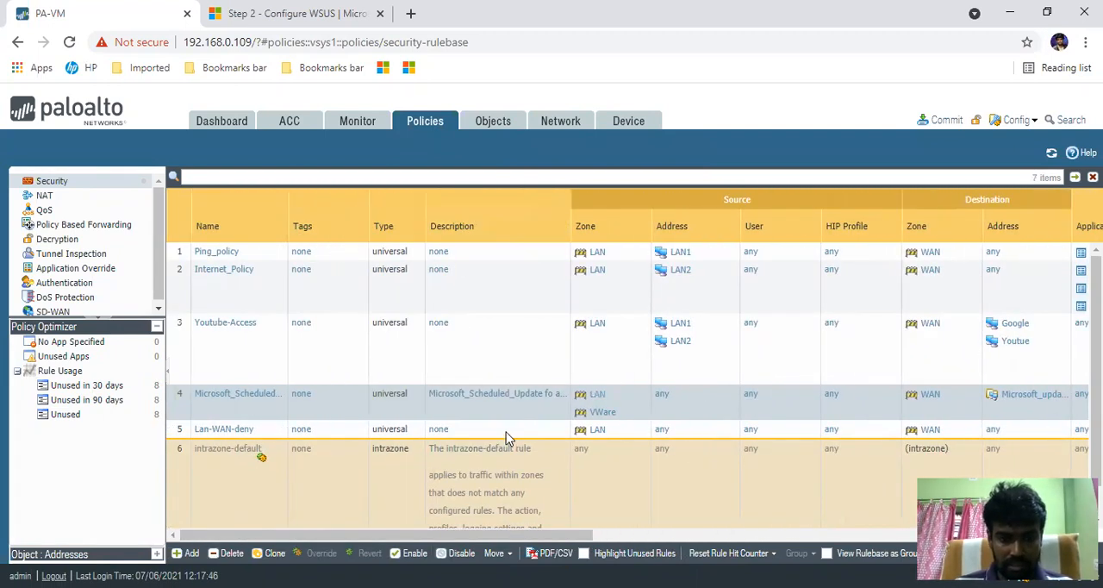
- Read the descriptions of the intrazone-default and interzone-default rules
{"action": "scroll", "coordinate": [506, 434], "scroll_direction": "down", "scroll_amount": 2}
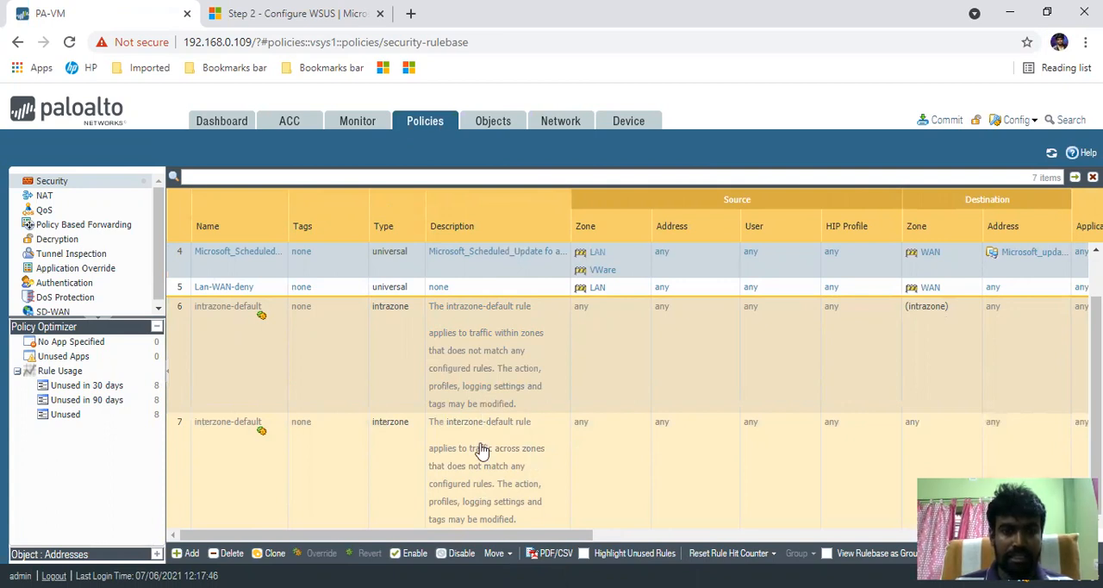
{"action": "scroll", "coordinate": [497, 470], "scroll_direction": "up", "scroll_amount": 3}
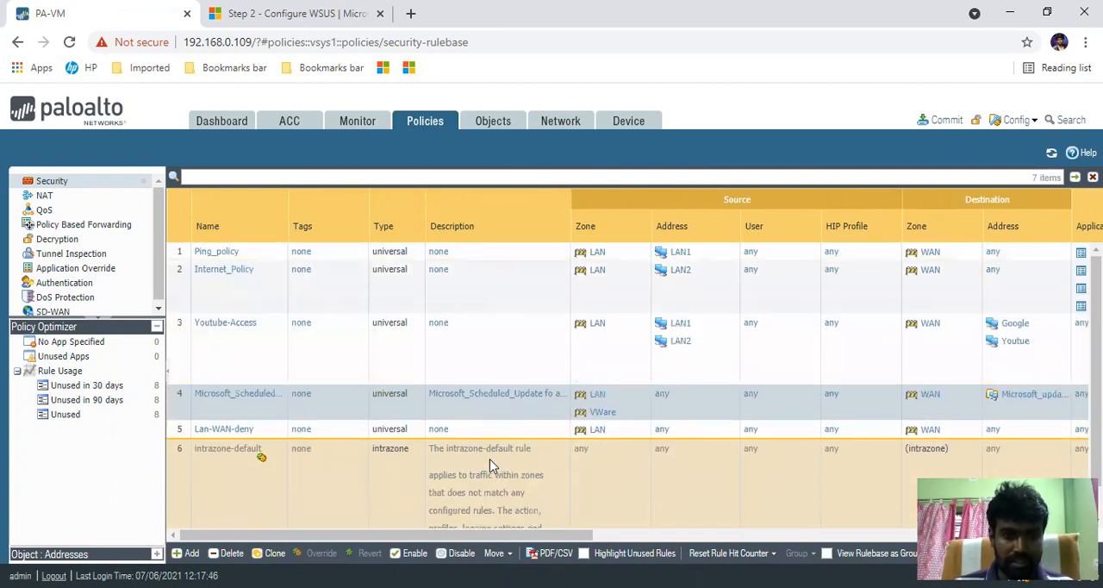
{"action": "scroll", "coordinate": [489, 466], "scroll_direction": "down", "scroll_amount": 3}
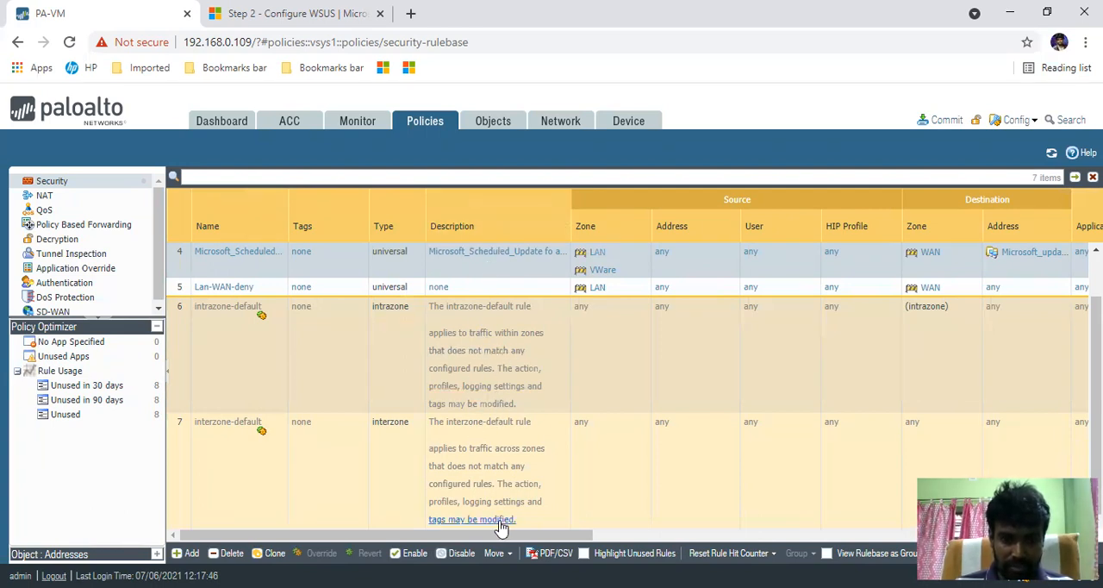
{"action": "scroll", "coordinate": [334, 476], "scroll_direction": "up", "scroll_amount": 3}
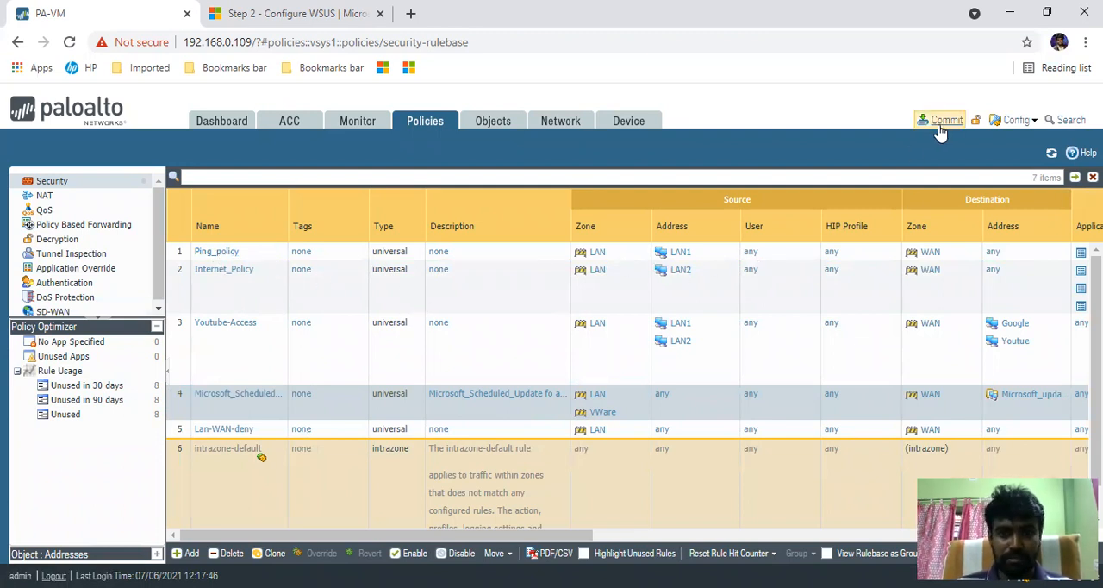
- Examine the device setup's management settings and operations, including Shutdown Device, and decline the shutdown confirmation
{"action": "left_click", "coordinate": [359, 123]}
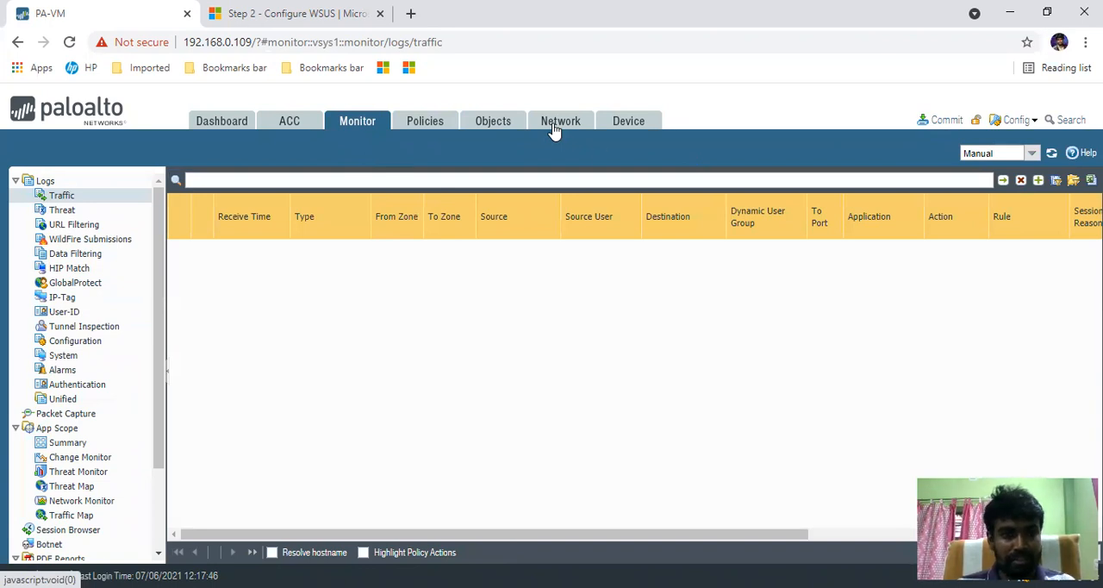
{"action": "left_click", "coordinate": [628, 121]}
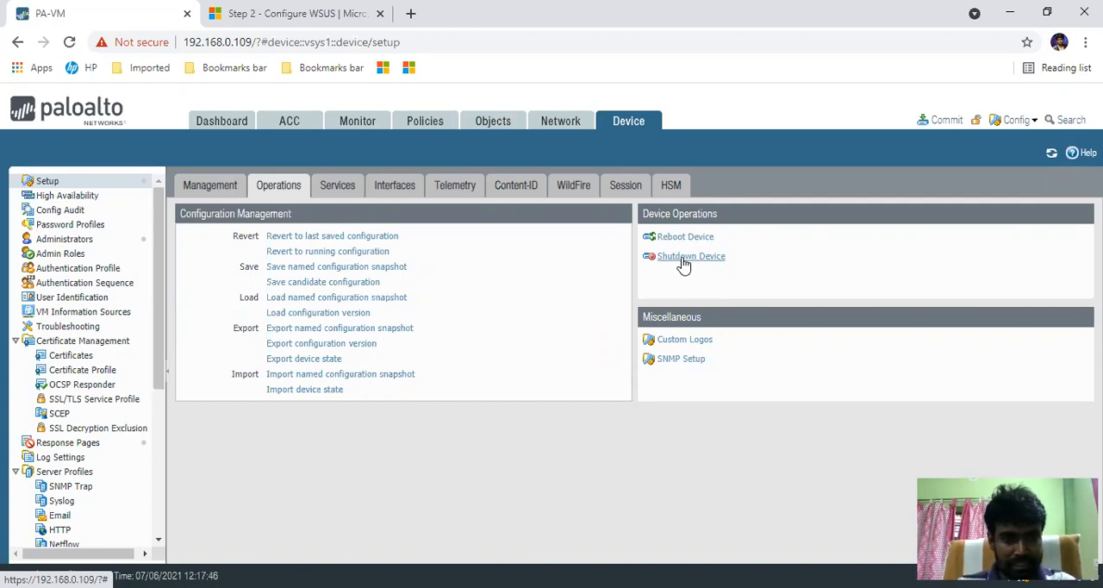
{"action": "left_click", "coordinate": [197, 191]}
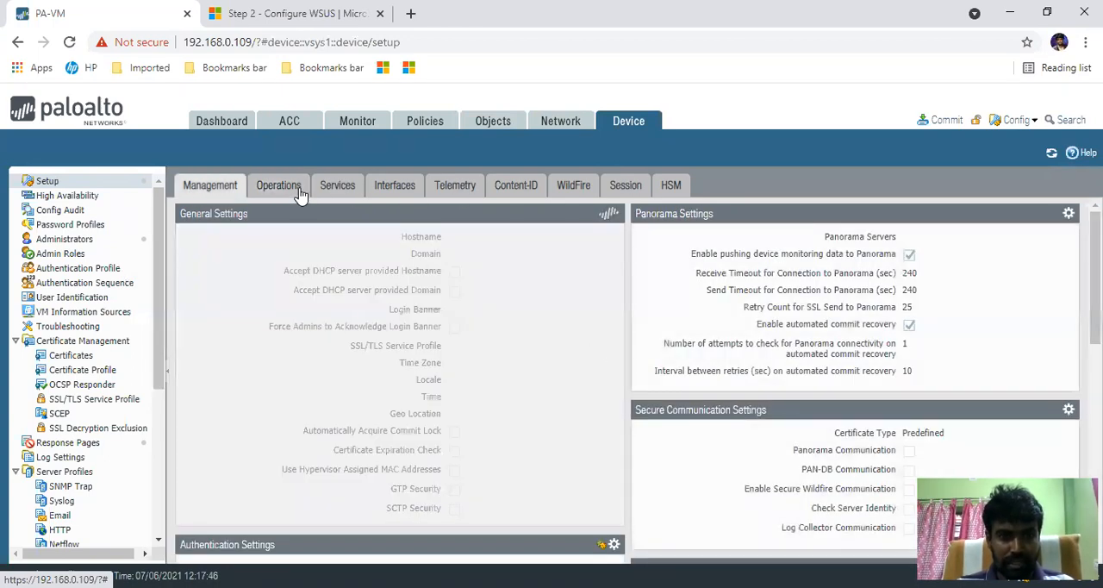
{"action": "left_click", "coordinate": [299, 189]}
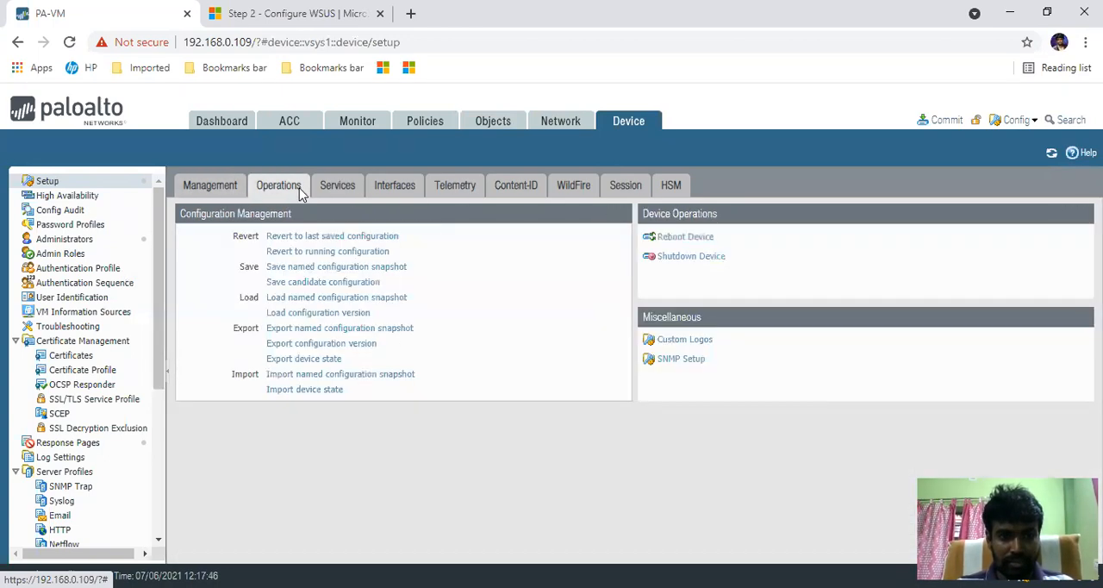
{"action": "left_click", "coordinate": [679, 256]}
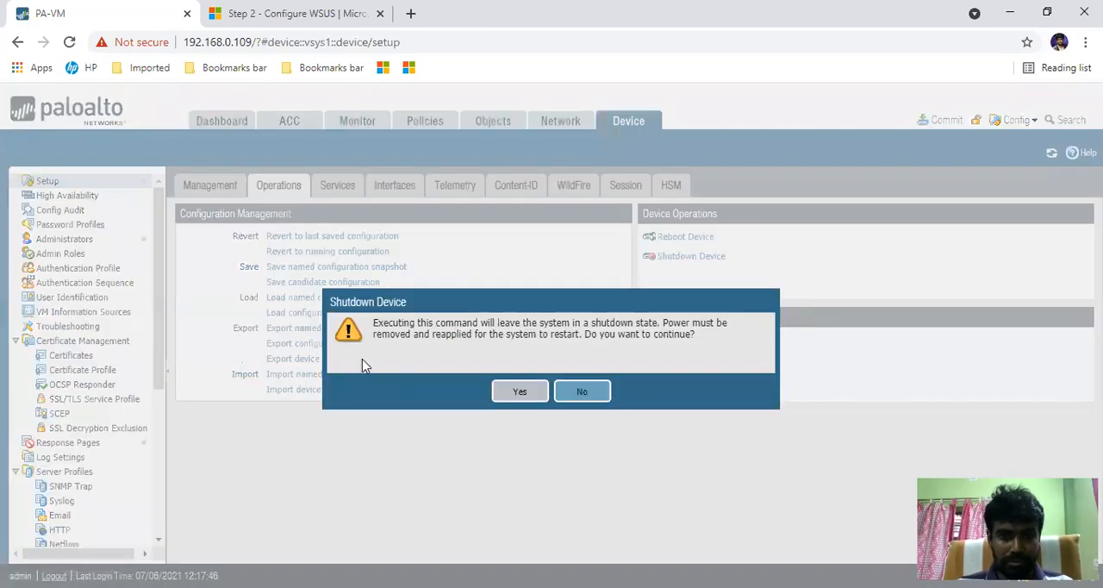
{"action": "left_click", "coordinate": [590, 395]}
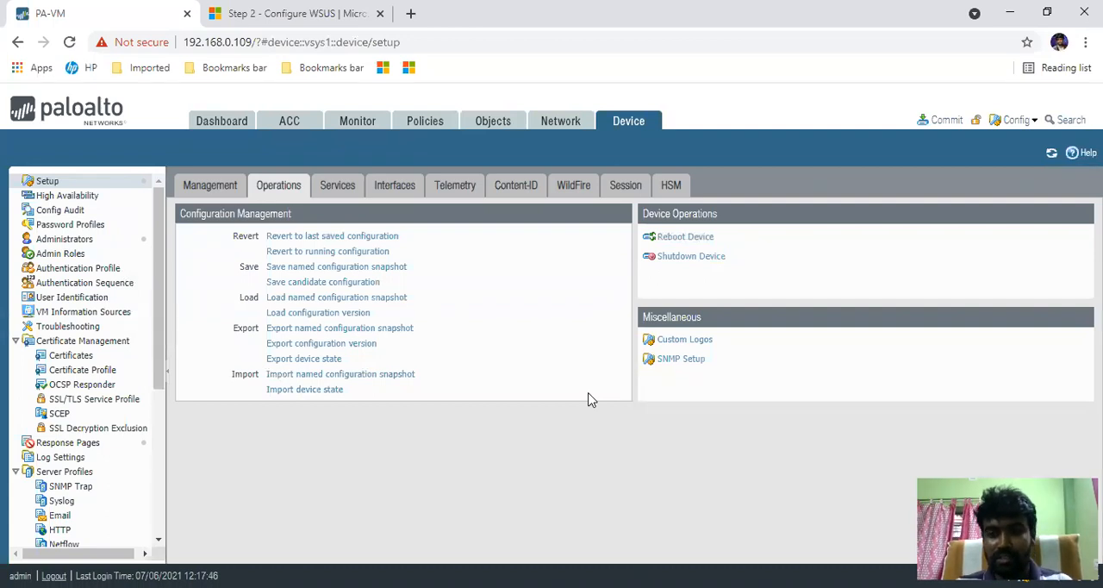